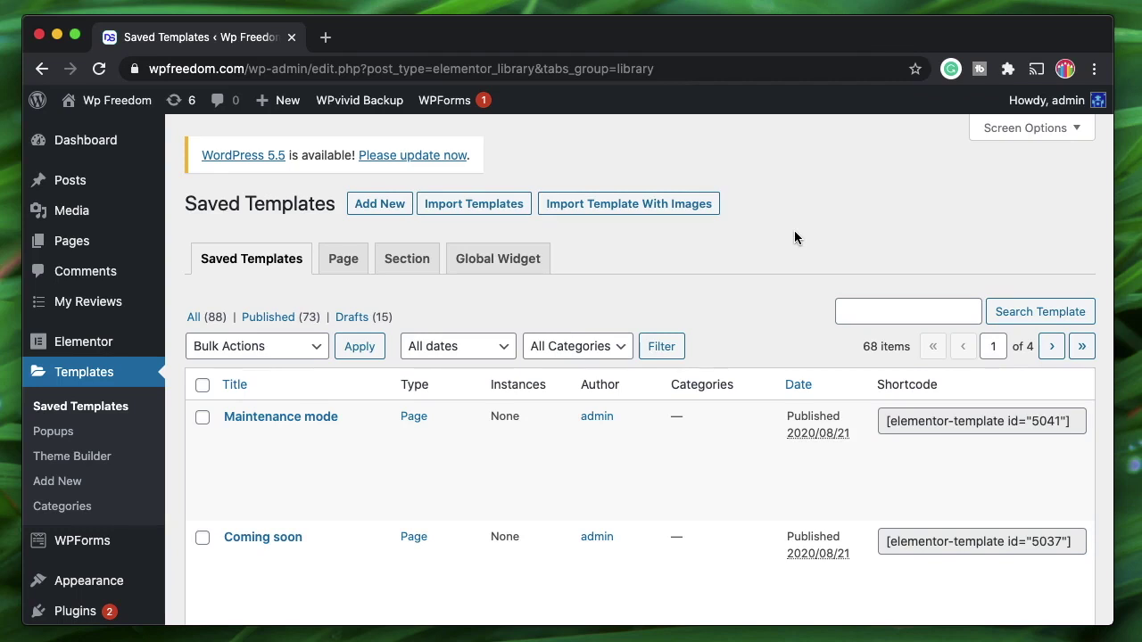
Create a new Page-type saved template named 'Ultimate tables' and open it in Elementor.
click(367, 210)
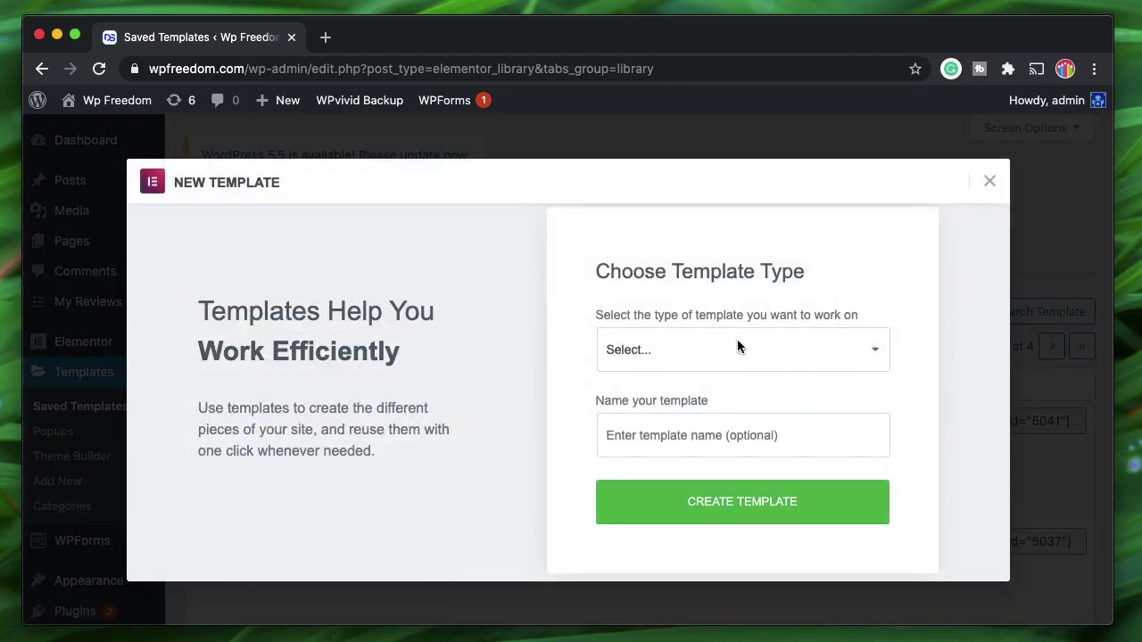
click(736, 348)
click(701, 366)
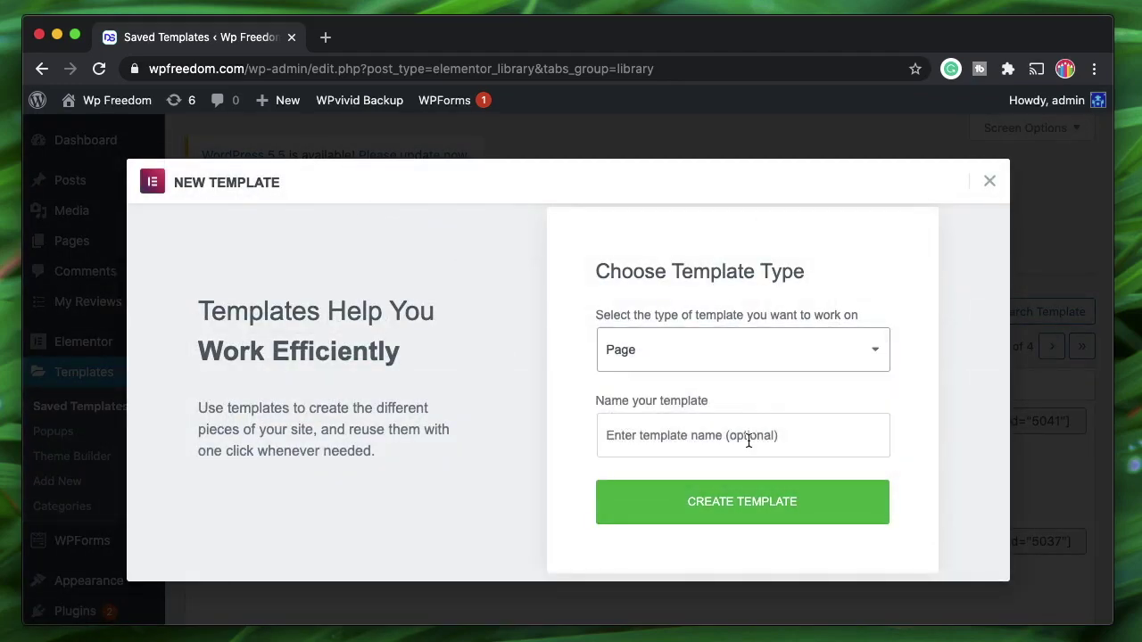
click(748, 442)
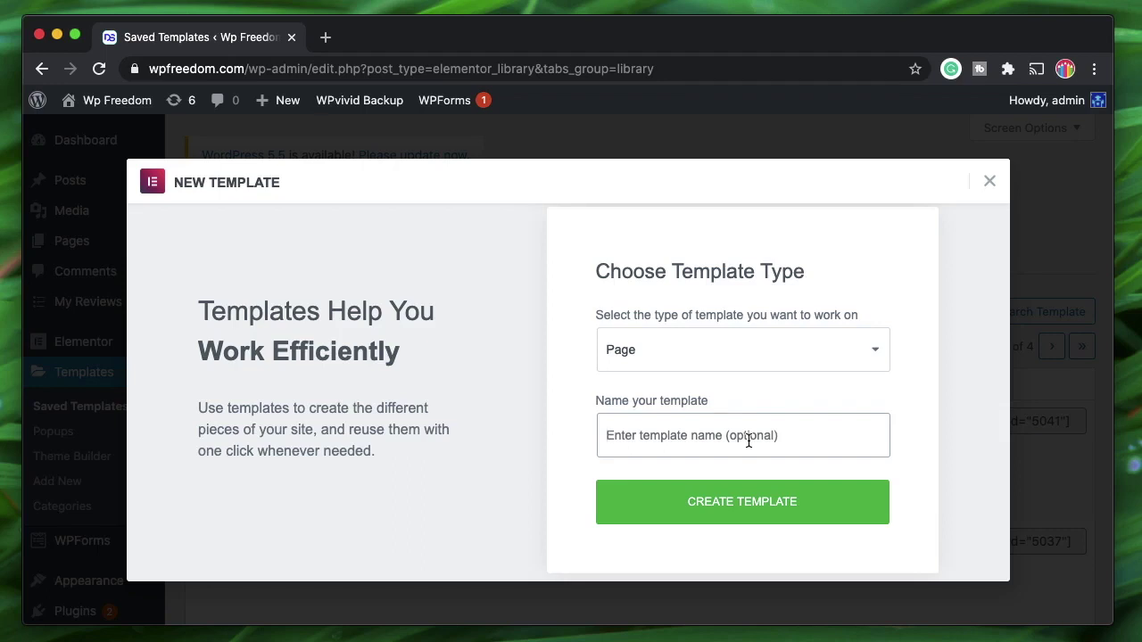
text(Ultima)
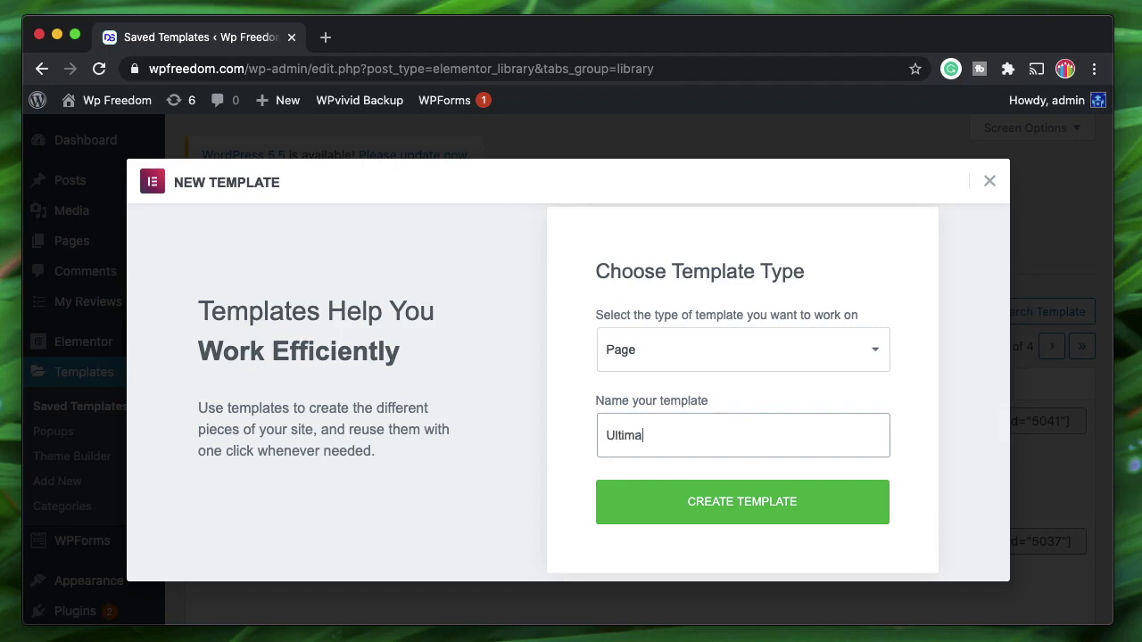
text(te tables)
click(852, 487)
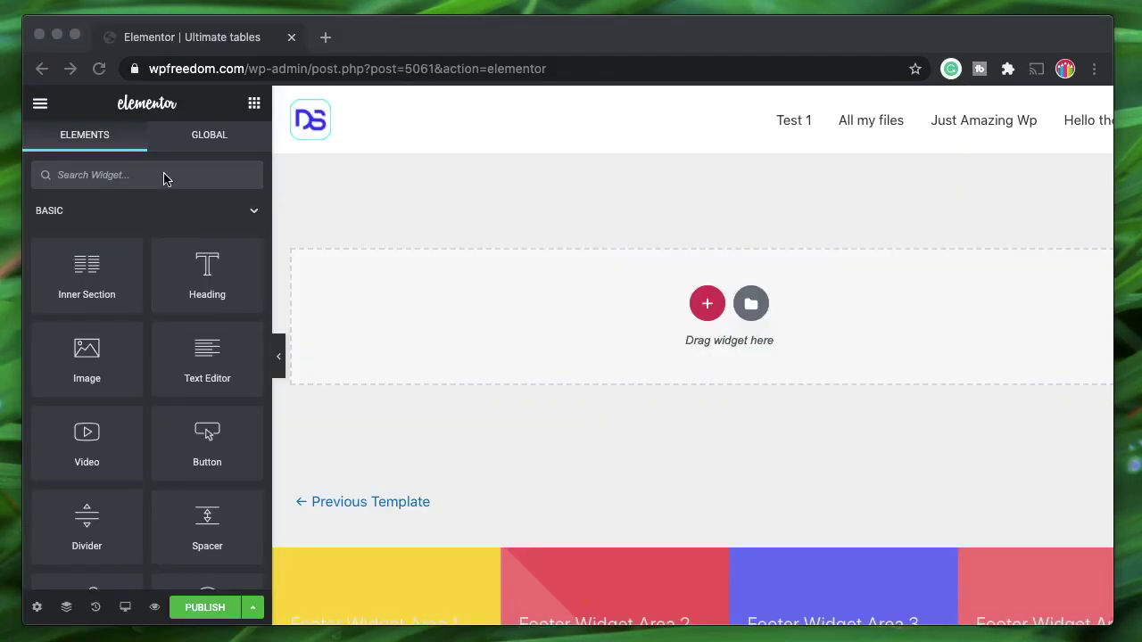
Search the widgets for 'table' and drag the UAE Table widget into the empty section.
click(135, 180)
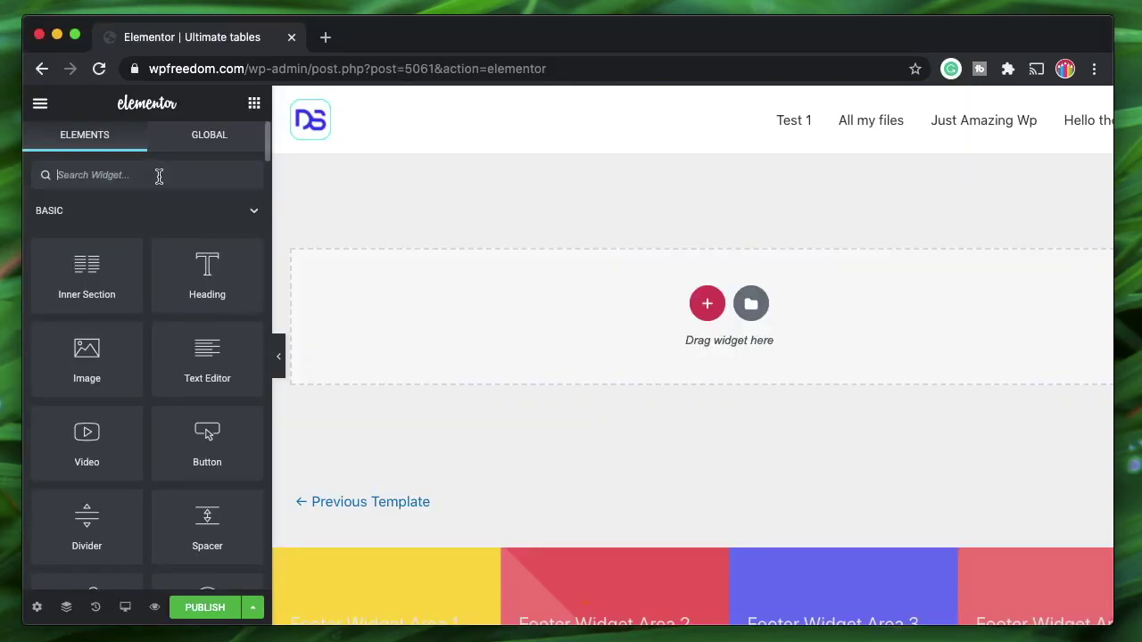
text(table)
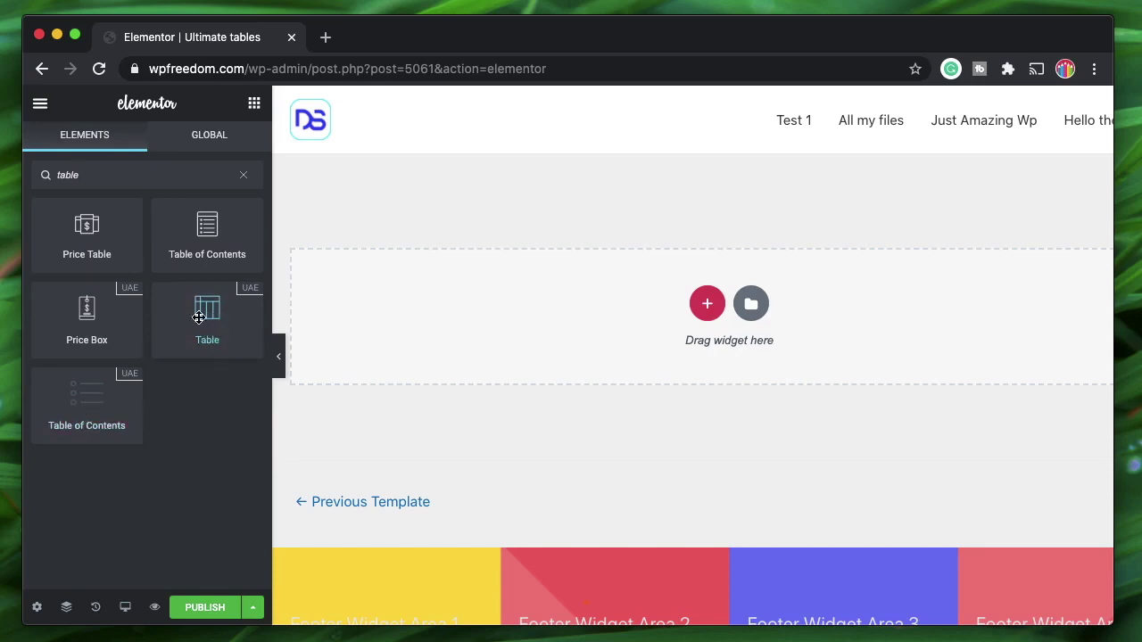
drag(206, 322, 561, 318)
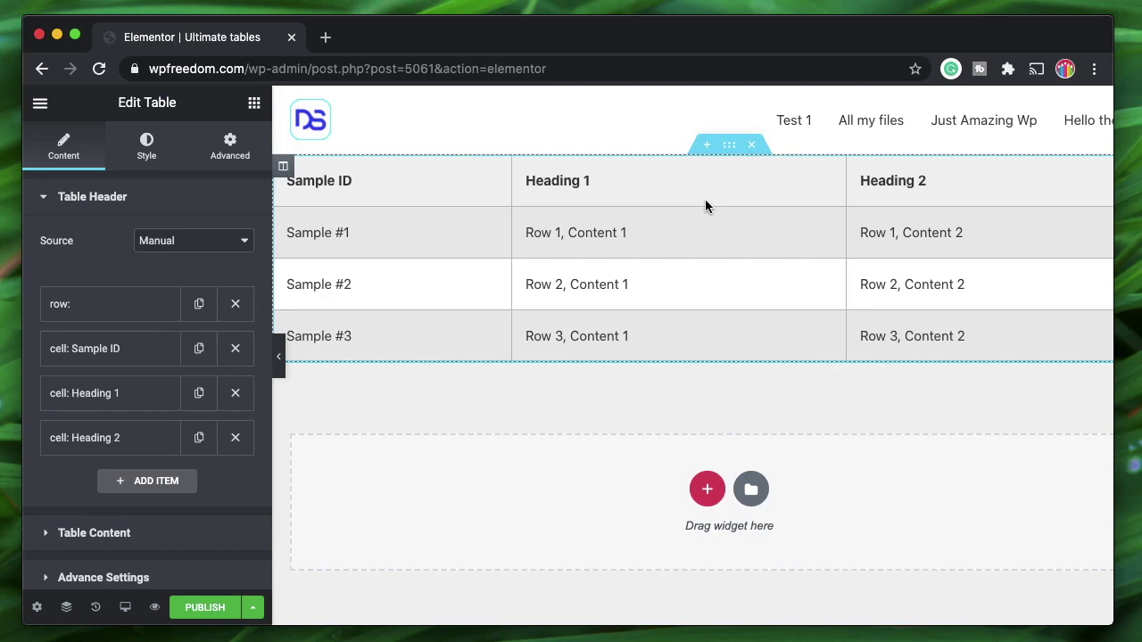
Set the section's linked Advanced padding to 50 px on all sides.
click(729, 148)
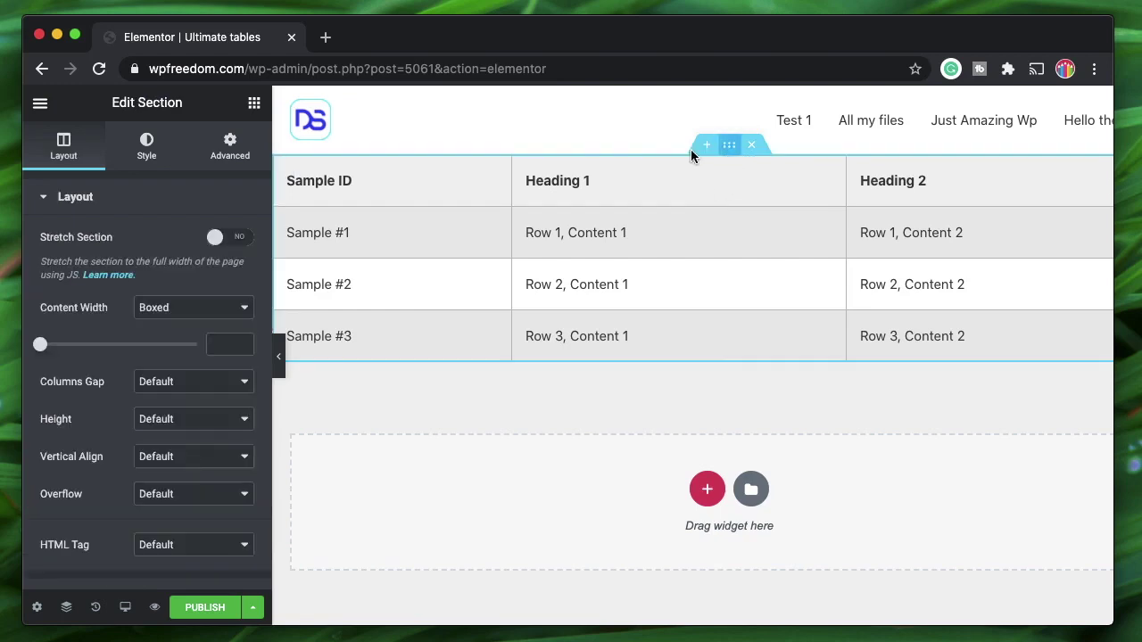
click(216, 157)
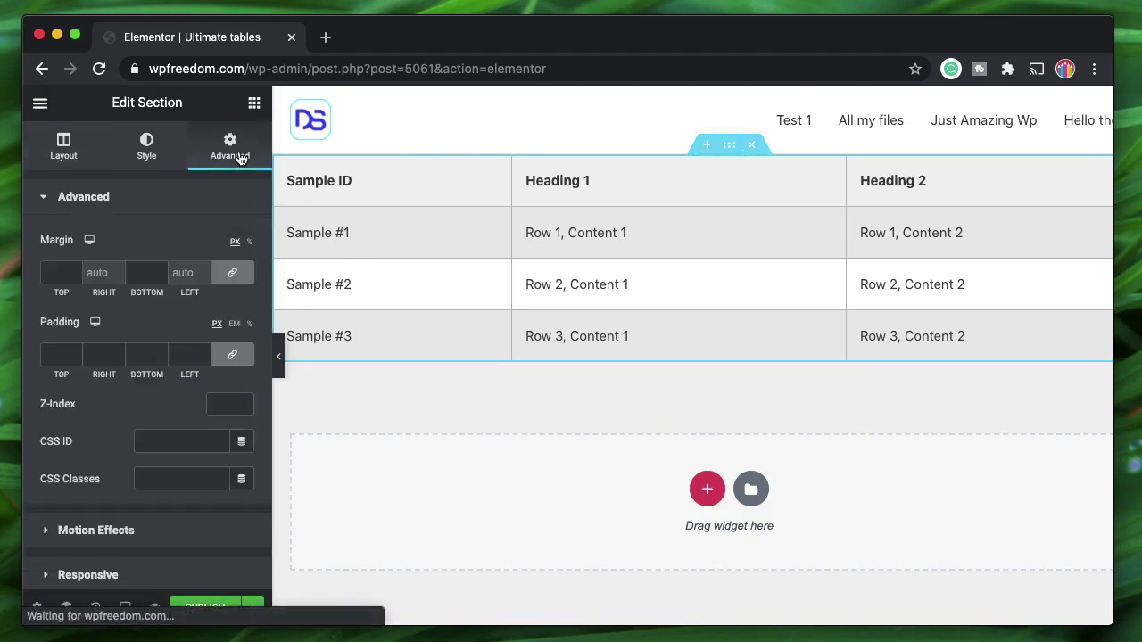
click(50, 357)
text(50)
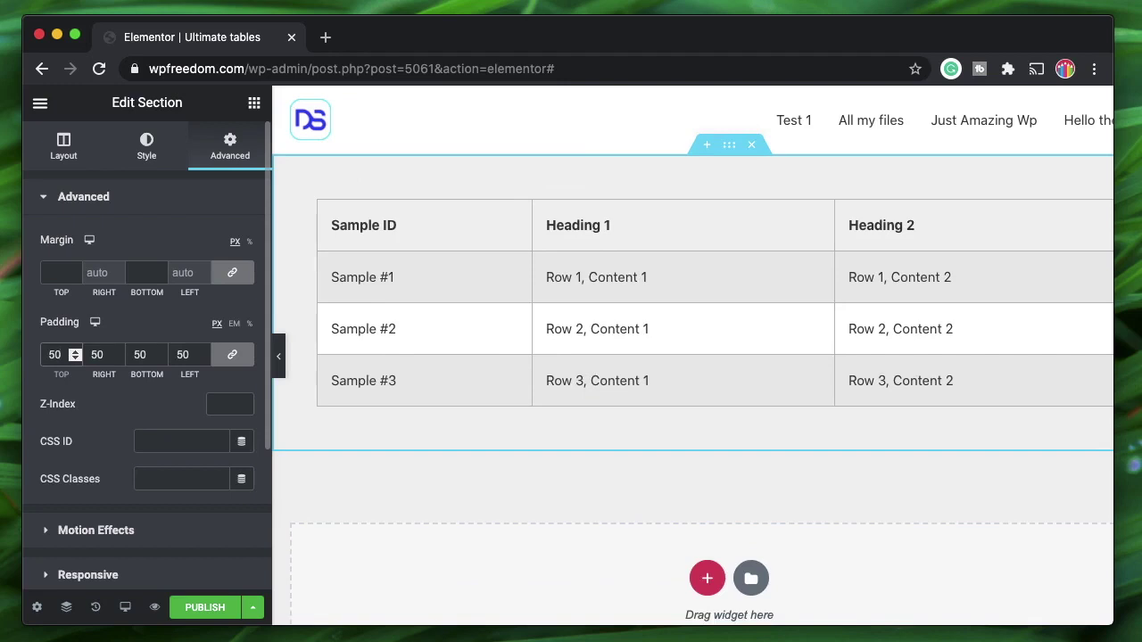
scroll(581, 402, right, 2)
scroll(550, 459, left, 2)
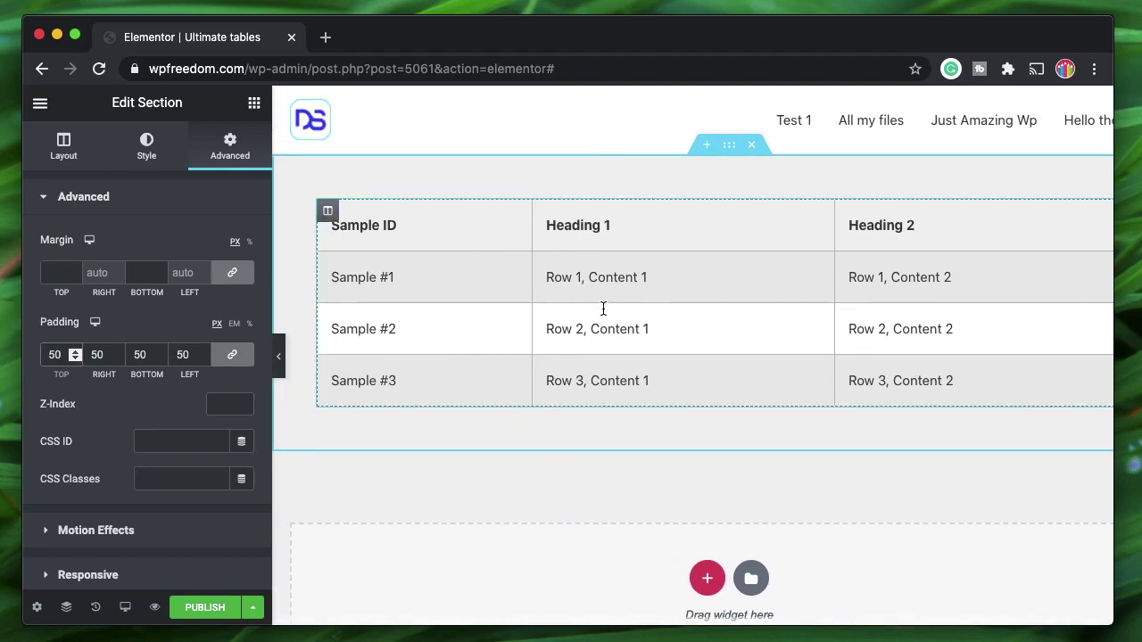
Bring up the Table widget's settings with its manually sourced header list.
click(64, 150)
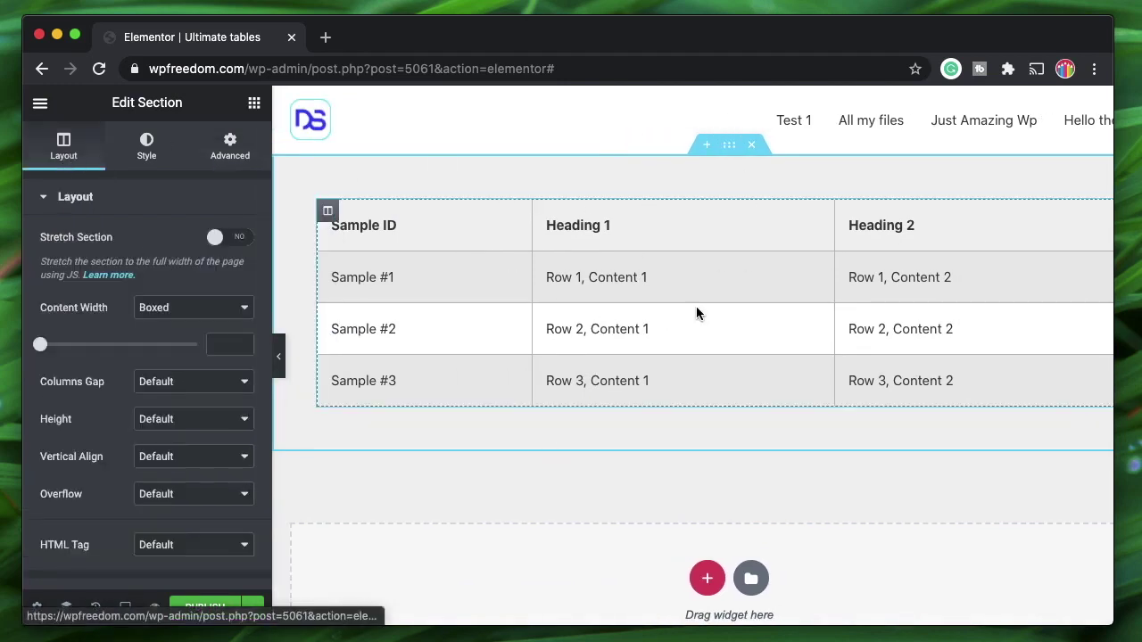
scroll(696, 312, right, 2)
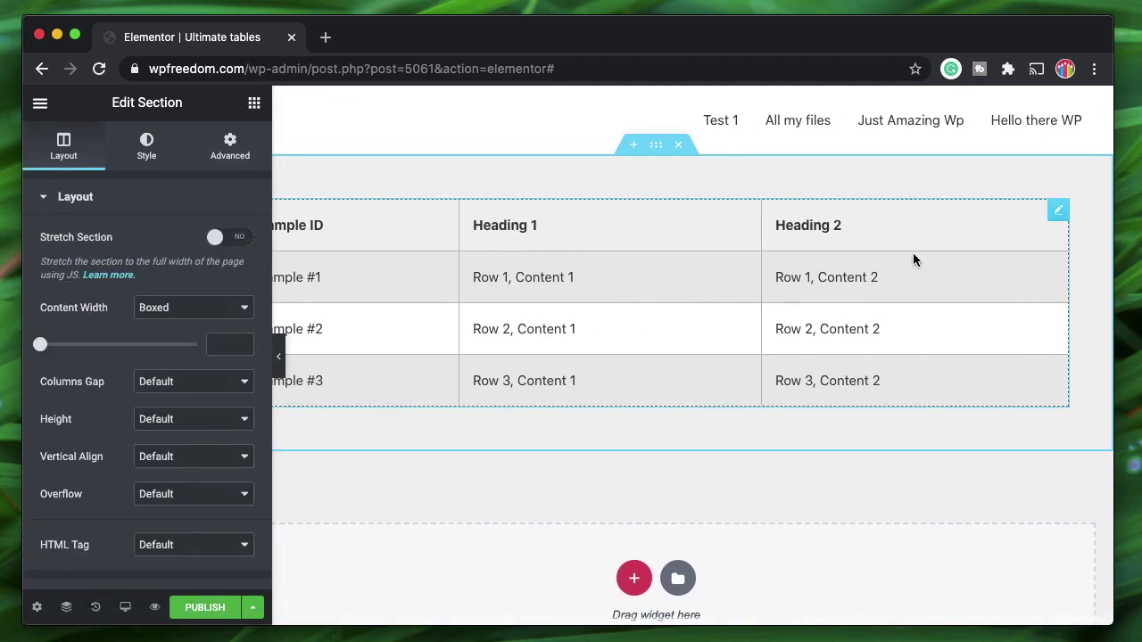
click(1058, 217)
scroll(767, 247, left, 3)
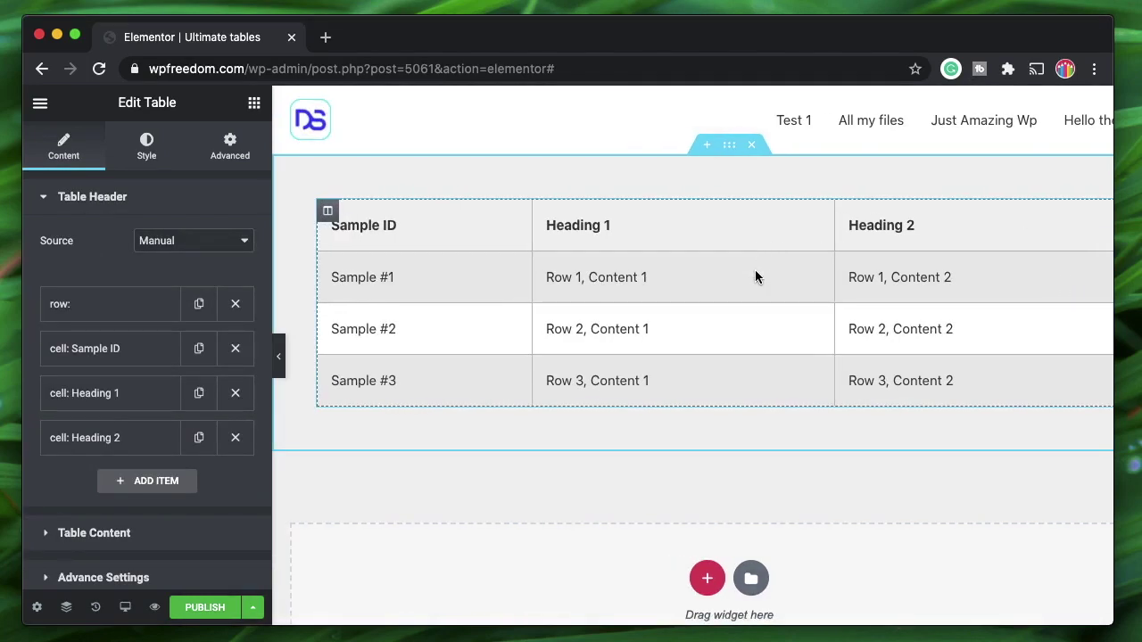
scroll(754, 270, right, 3)
scroll(754, 279, left, 2)
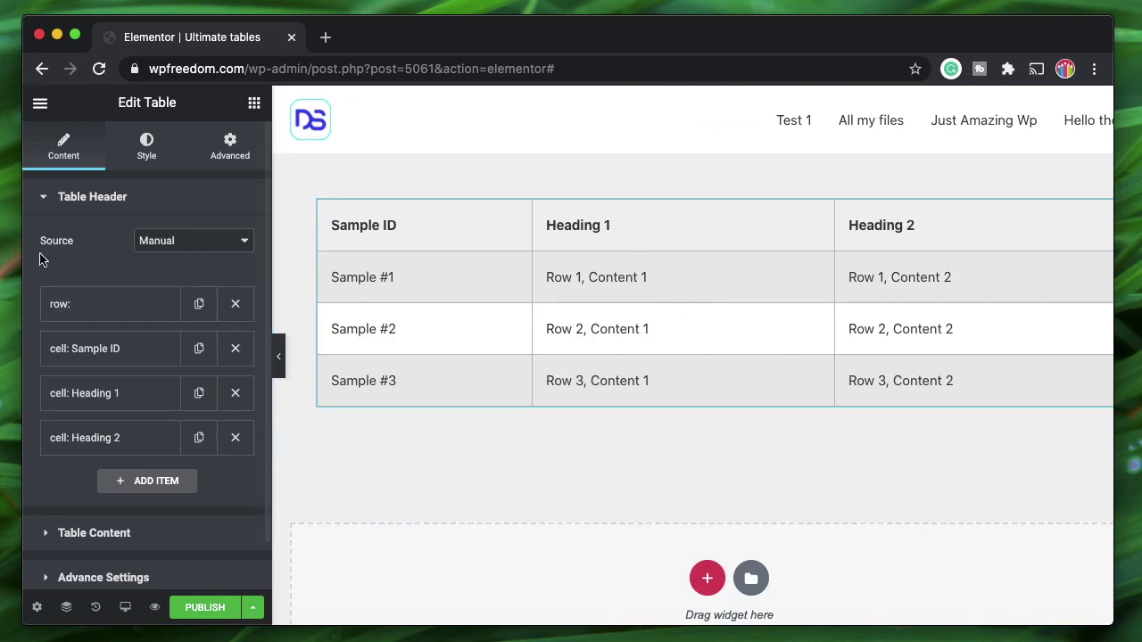
Collapse Table Header and select the Sample ID, Heading 1 and Heading 2 header texts inline.
click(117, 207)
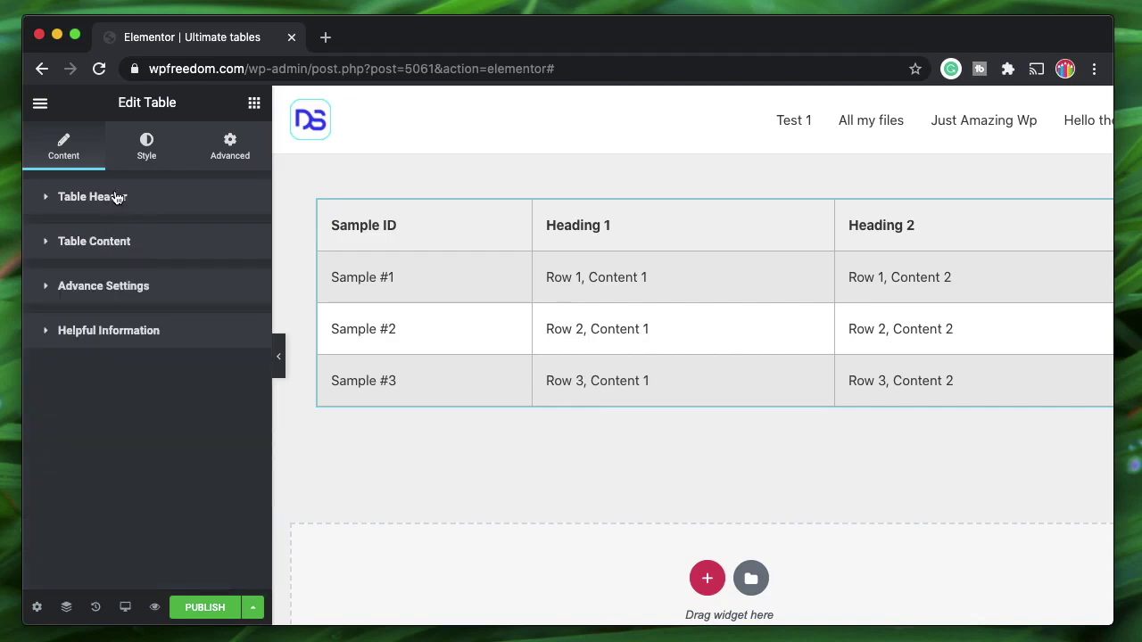
click(116, 197)
click(132, 205)
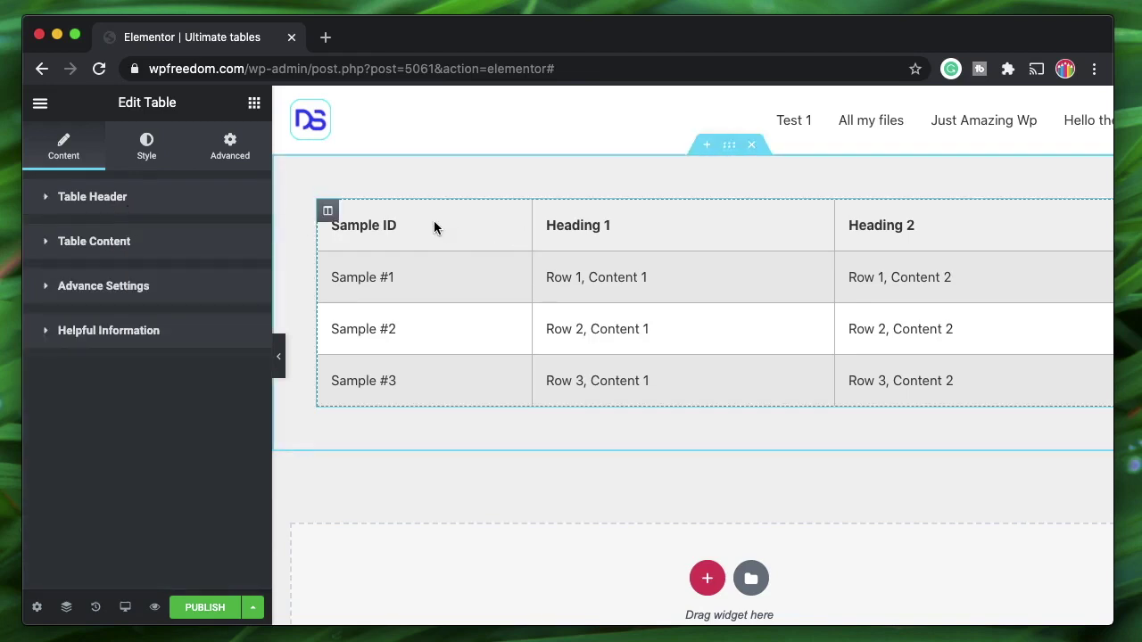
triple_click(389, 225)
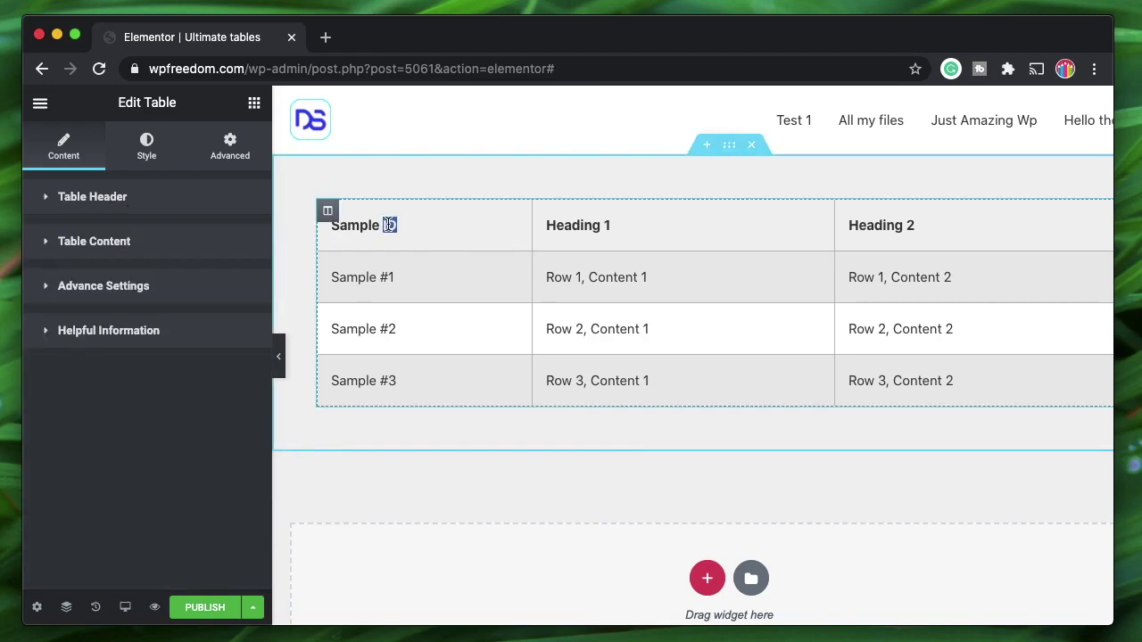
triple_click(599, 224)
triple_click(908, 225)
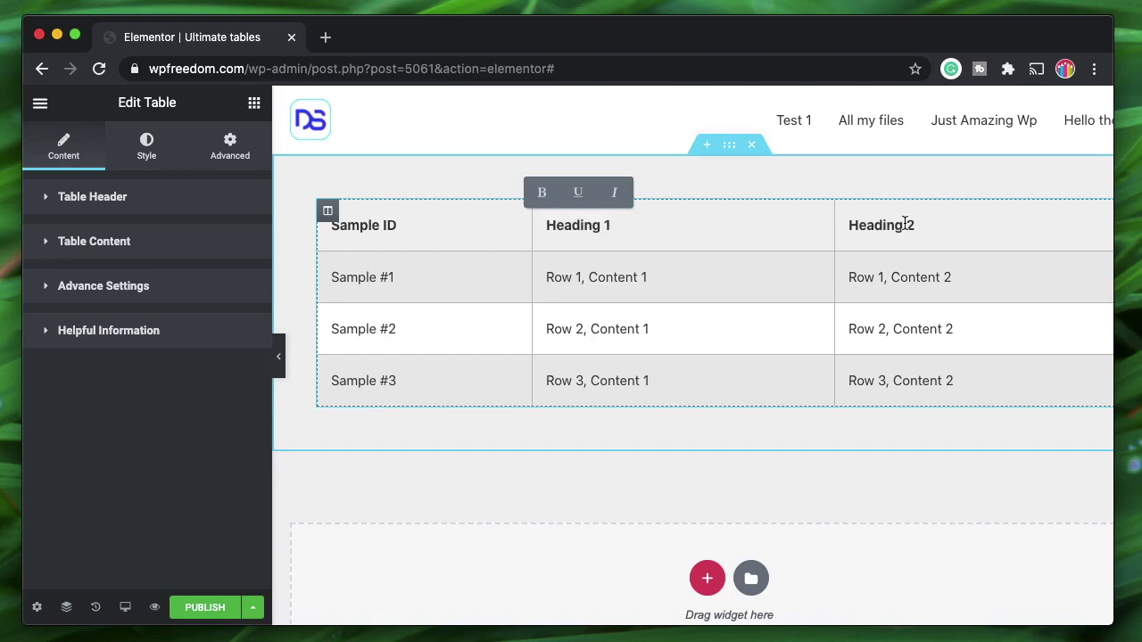
Expand Table Content to list body cells such as Sample #1 and Row 1, Content 1.
click(158, 196)
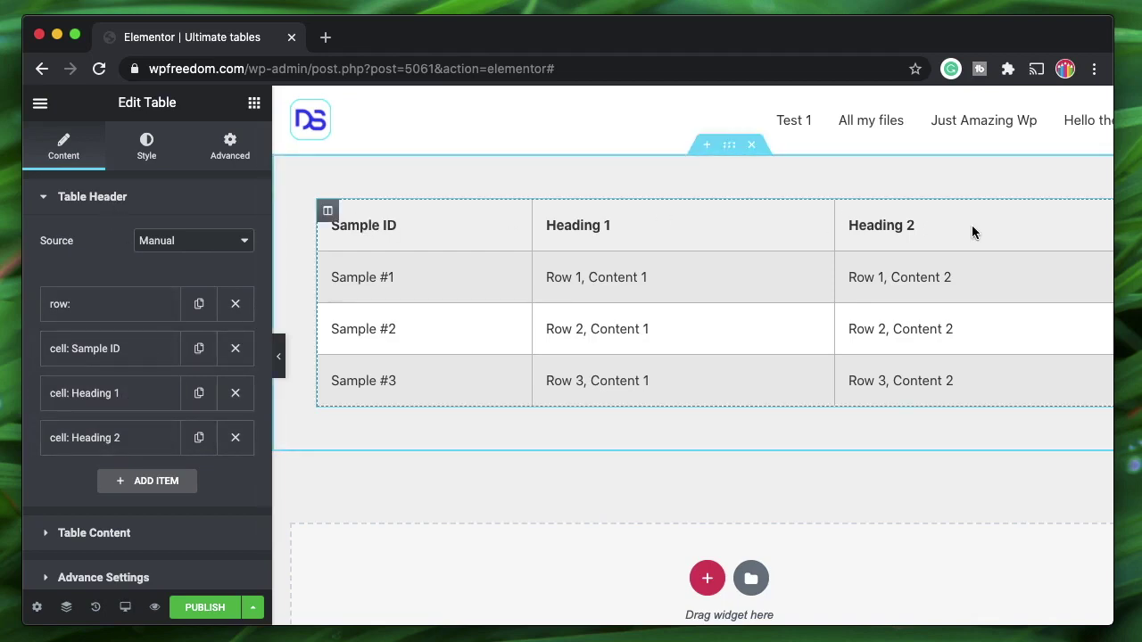
triple_click(379, 230)
click(98, 197)
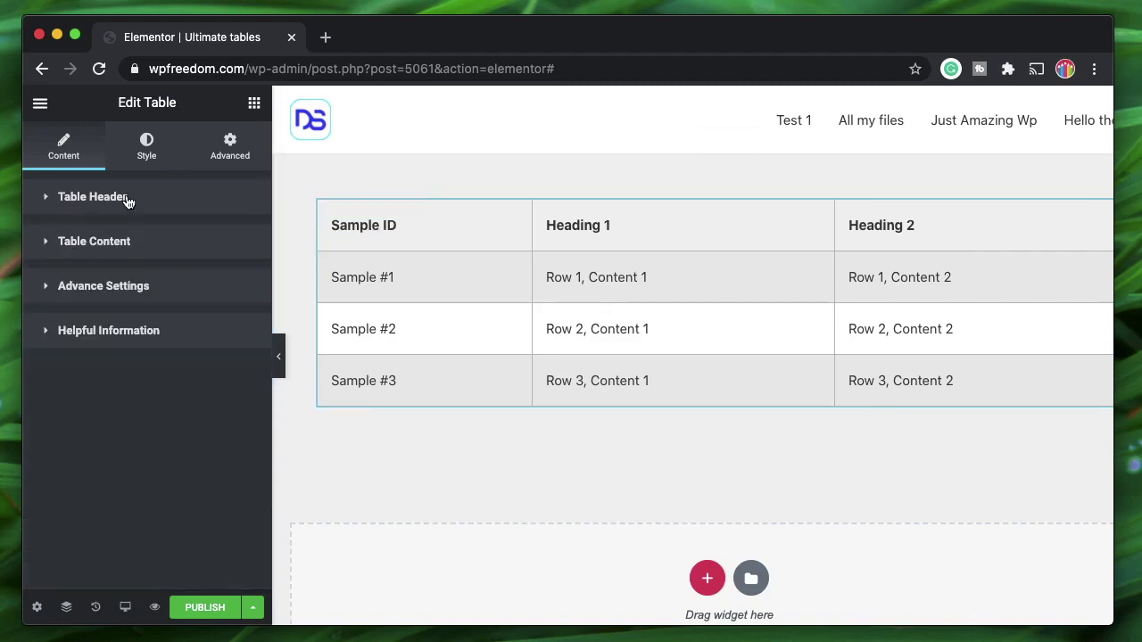
click(112, 253)
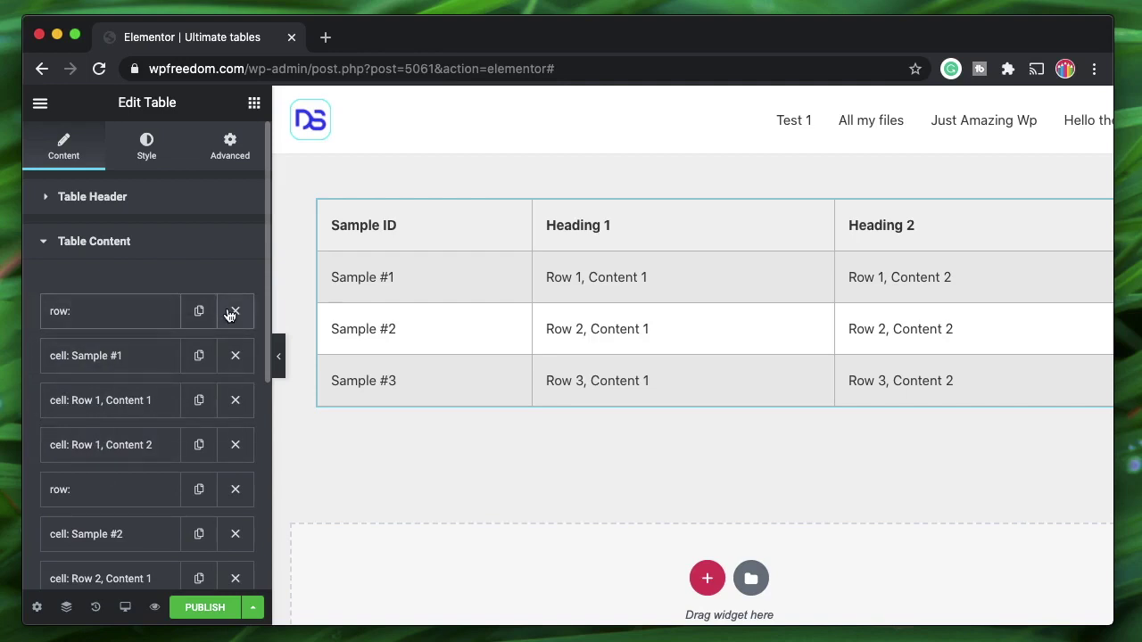
Delete all sample body cells from Table Content, keeping only the first row.
click(235, 362)
click(235, 362)
click(234, 362)
click(234, 362)
click(234, 362)
click(235, 362)
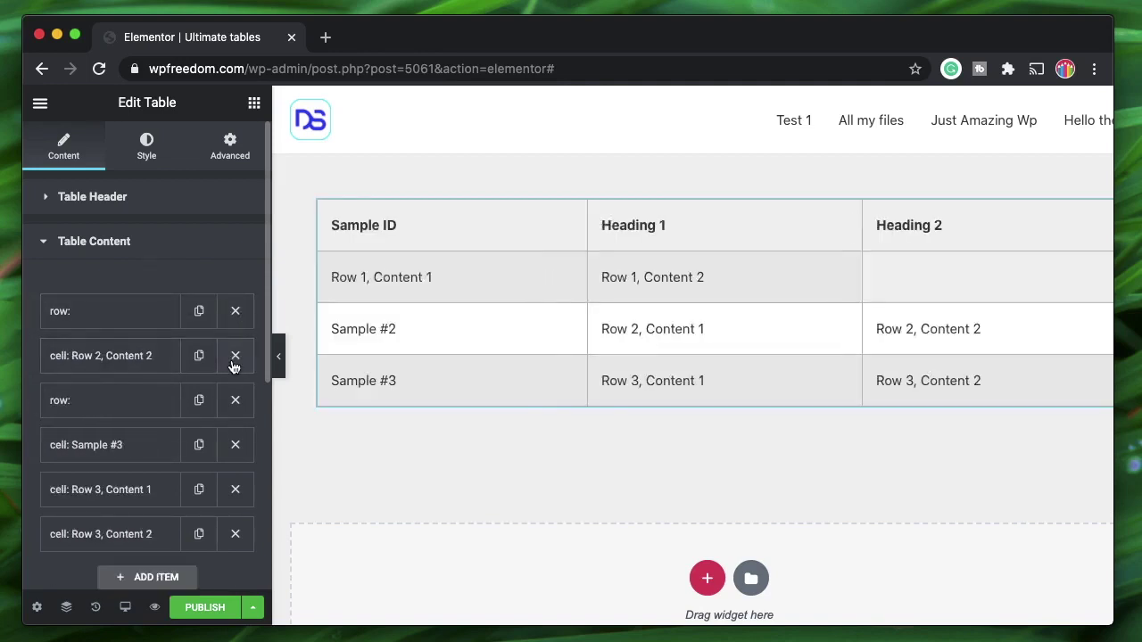
click(234, 362)
click(234, 362)
click(235, 362)
click(235, 362)
click(235, 362)
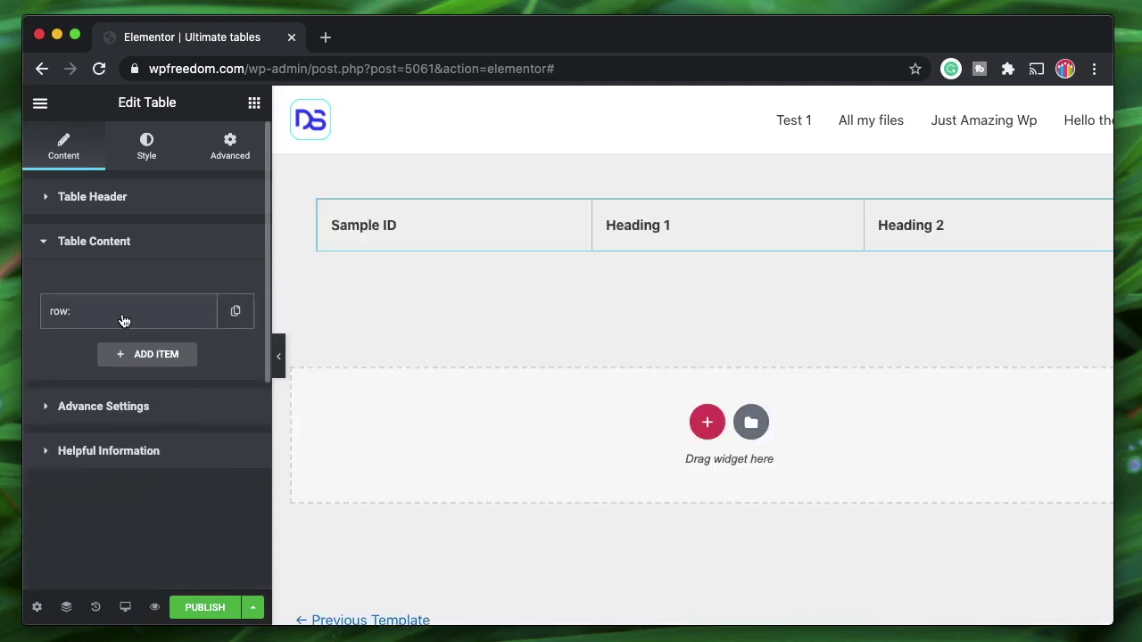
click(126, 242)
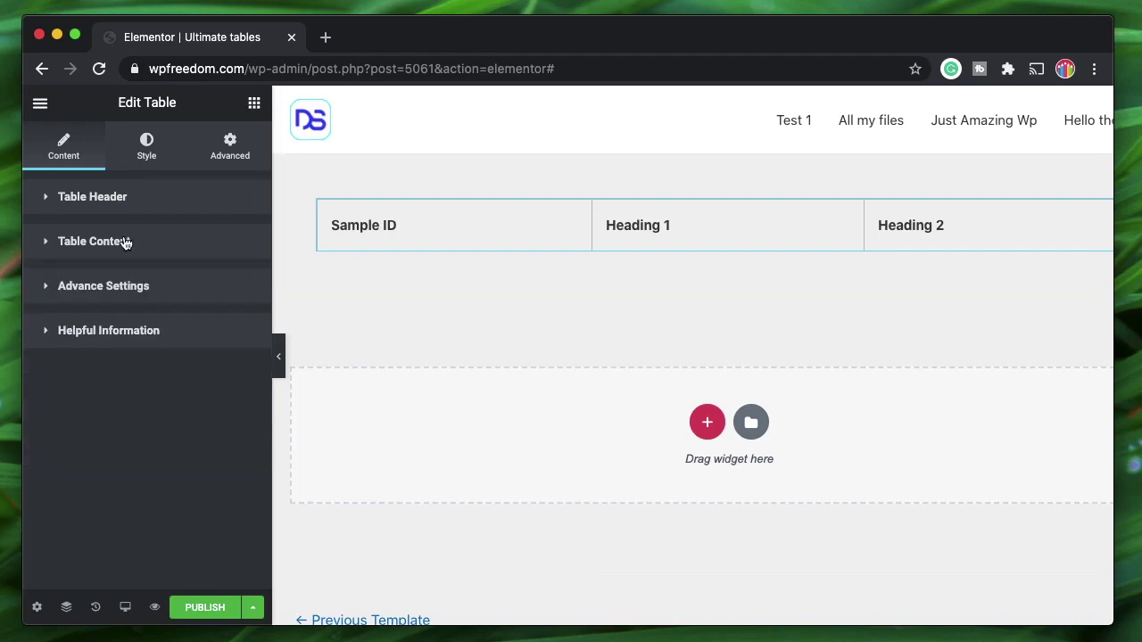
Delete the Sample ID, Heading 1 and Heading 2 header cells.
click(114, 195)
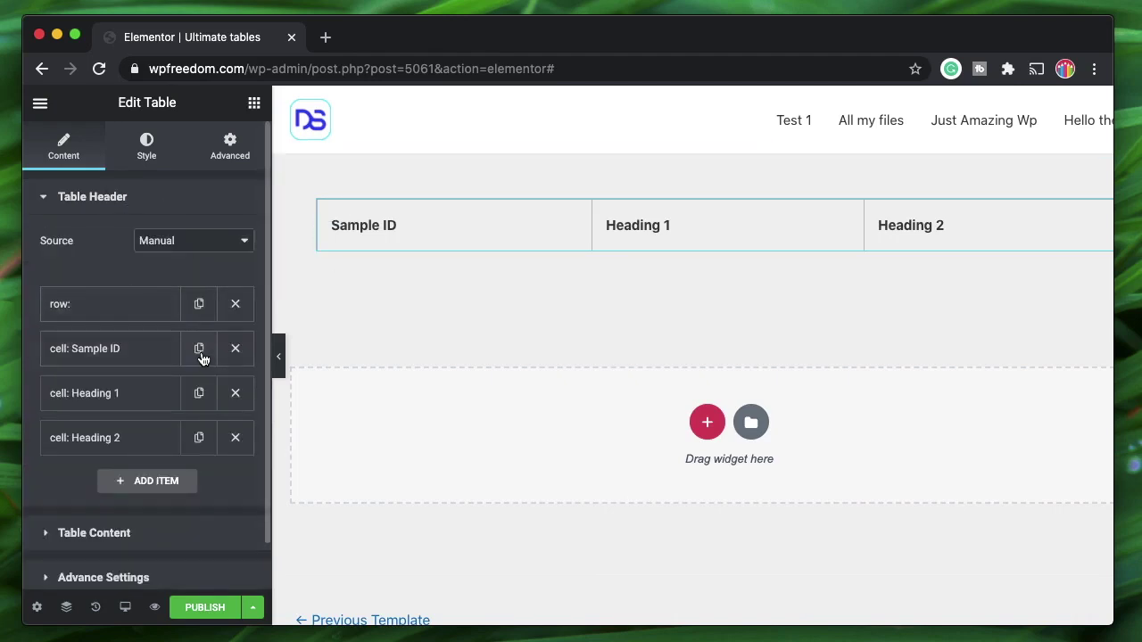
click(236, 355)
click(236, 355)
click(236, 355)
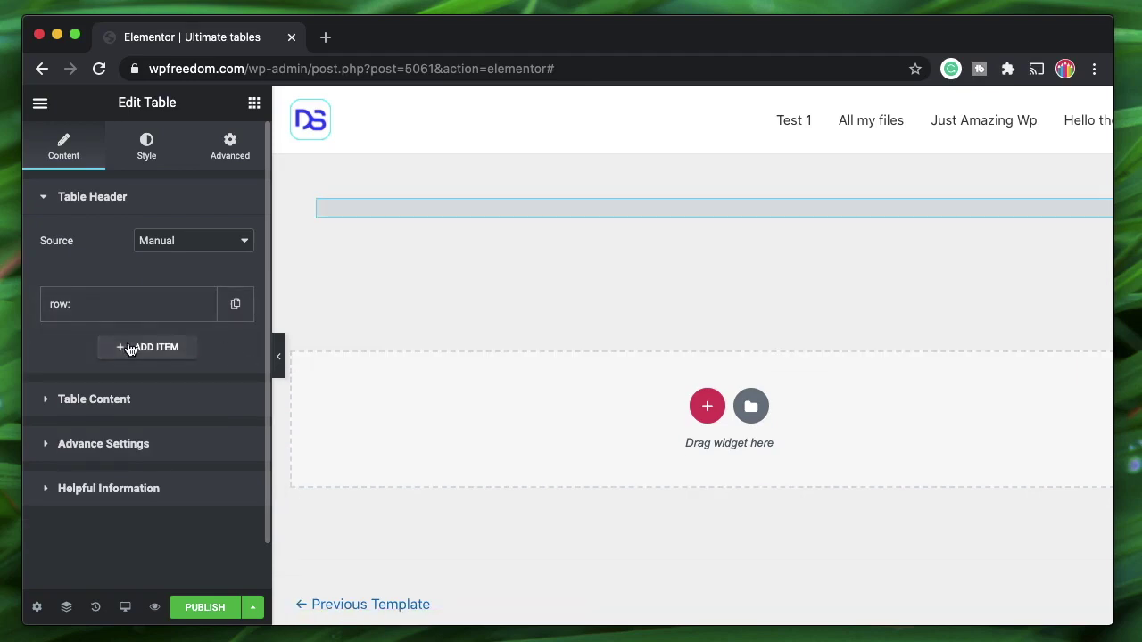
Set the Table Header source to Manual and keep its single item as Start New Row.
click(120, 317)
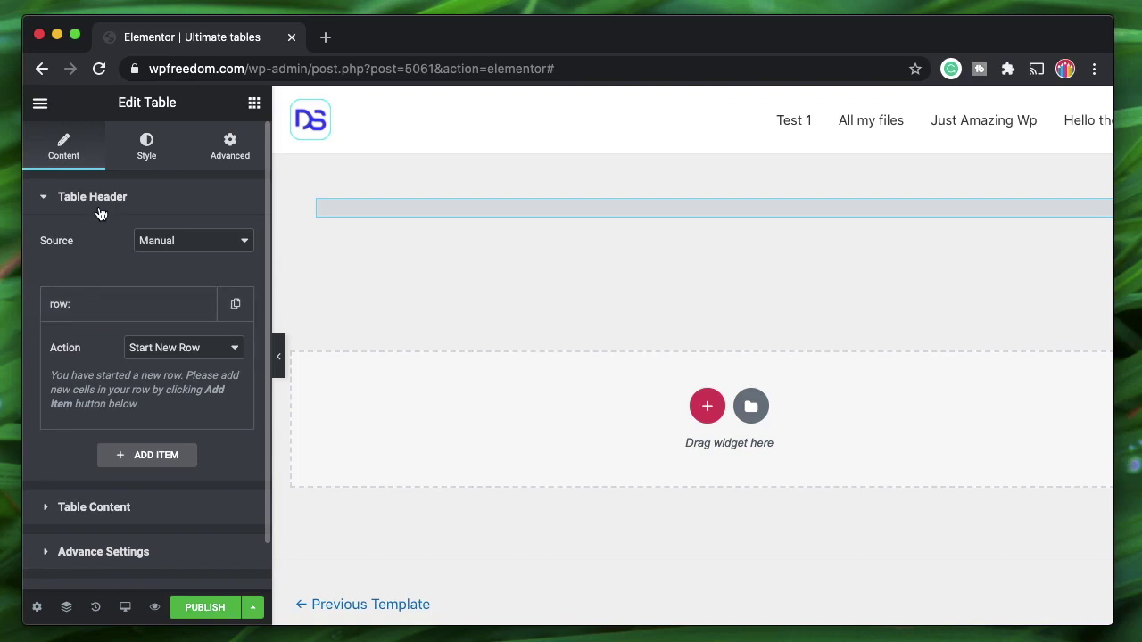
click(179, 252)
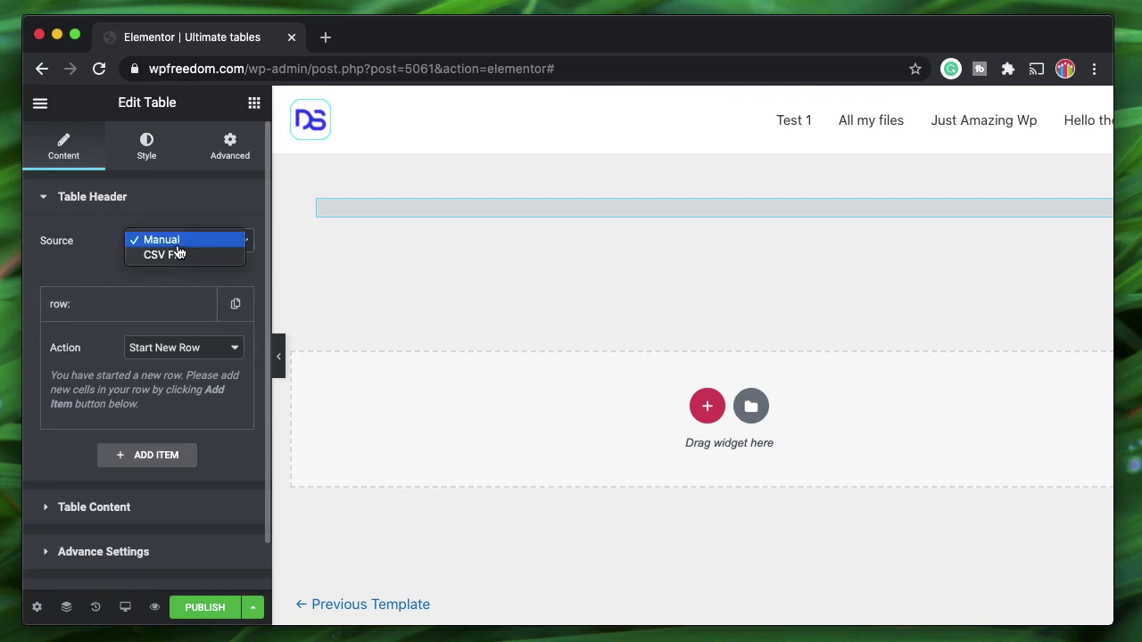
click(183, 246)
click(178, 247)
click(194, 245)
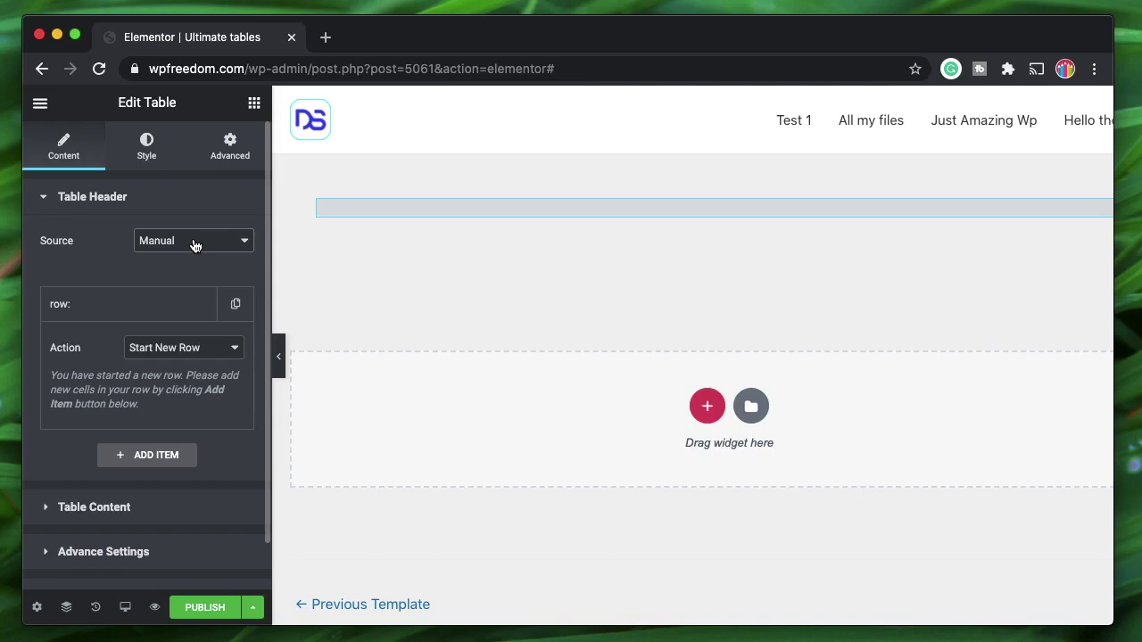
click(172, 355)
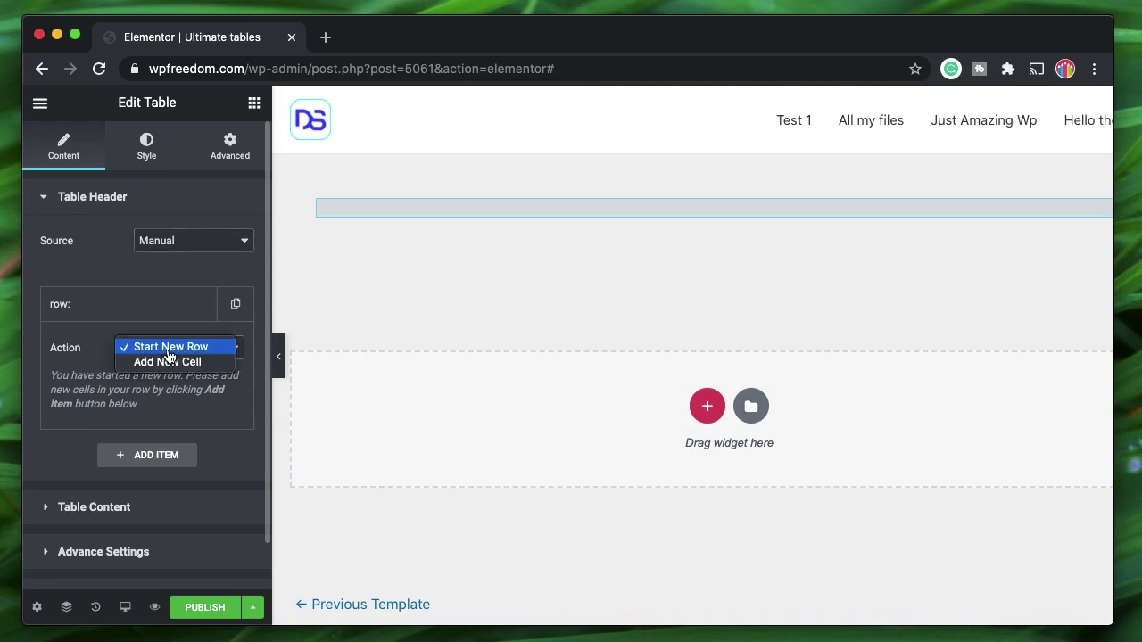
click(171, 353)
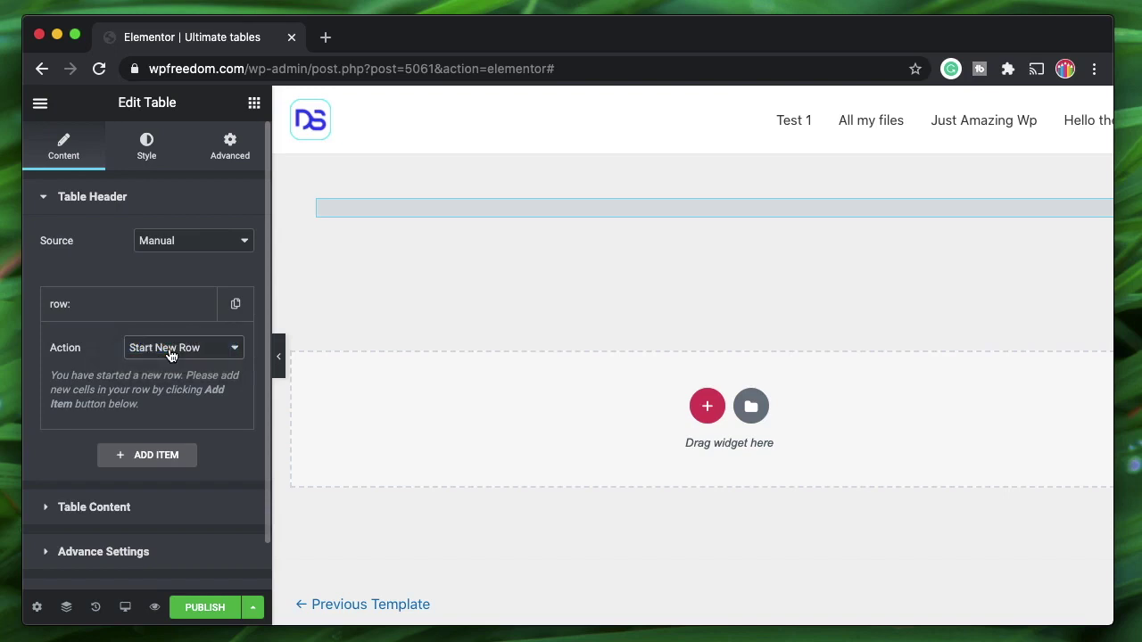
click(145, 304)
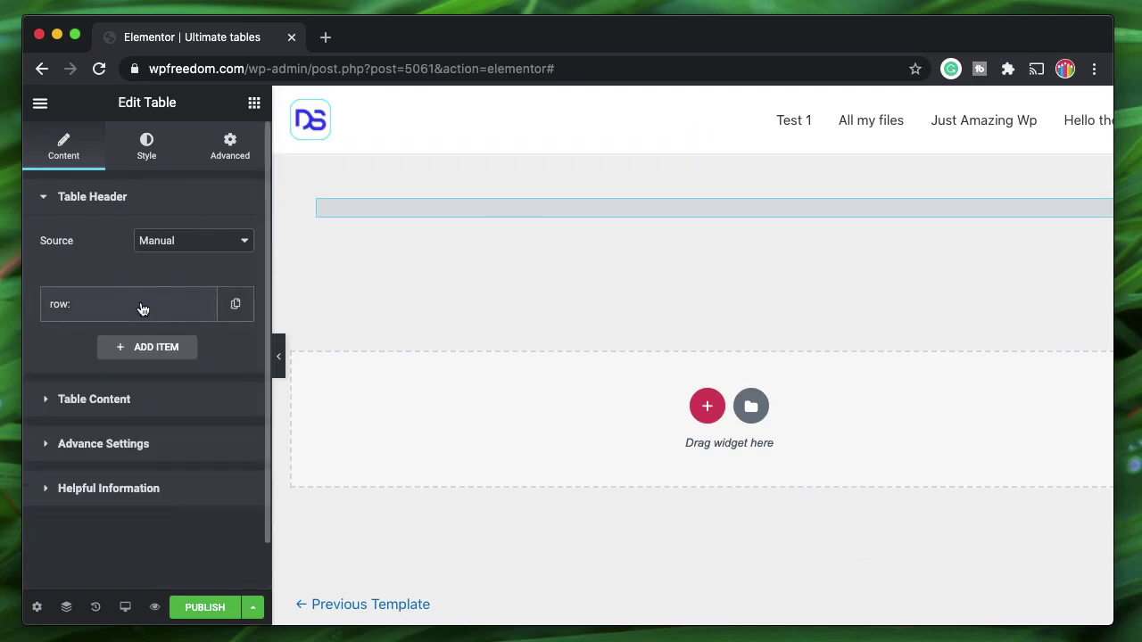
Duplicate the header row and turn item 2 into an Add New Cell reading 'Heading 1'.
click(234, 316)
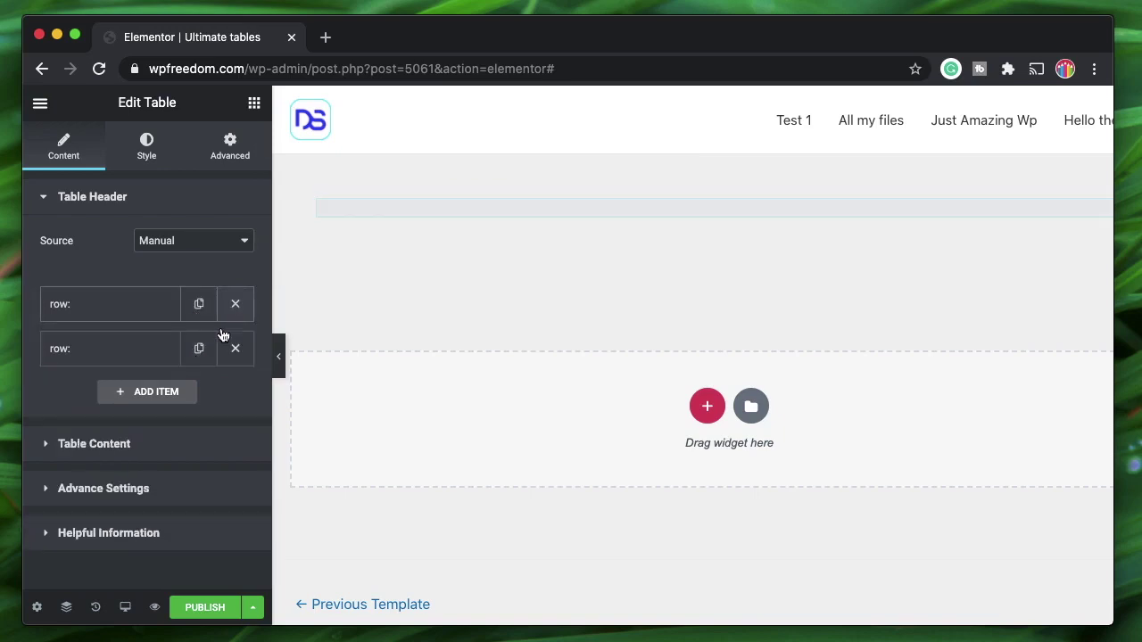
click(199, 348)
click(147, 351)
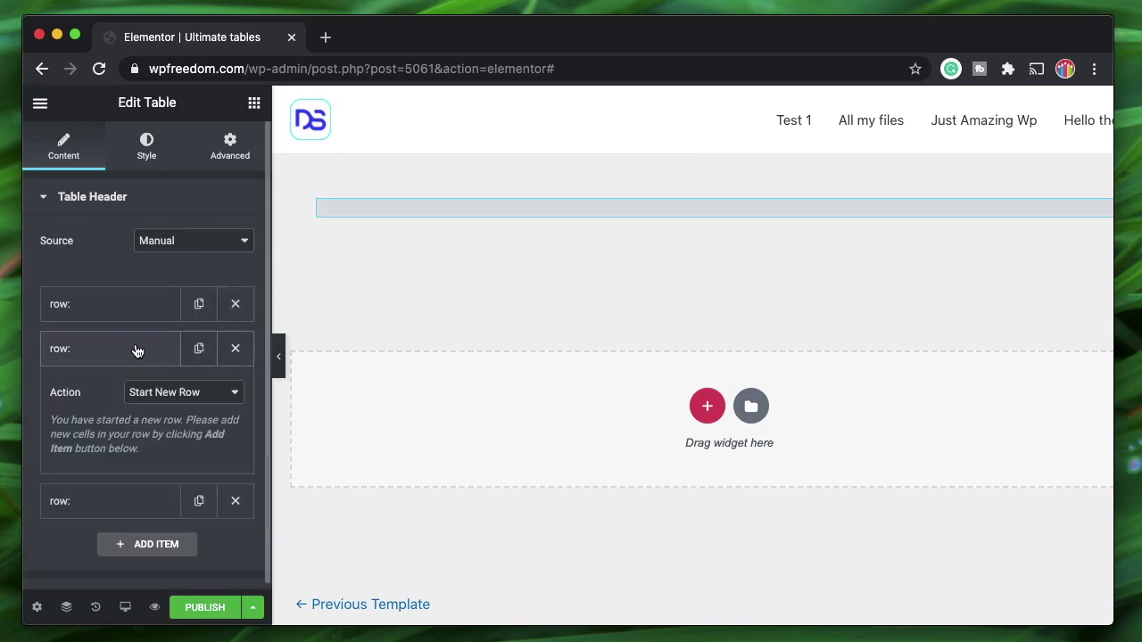
click(168, 393)
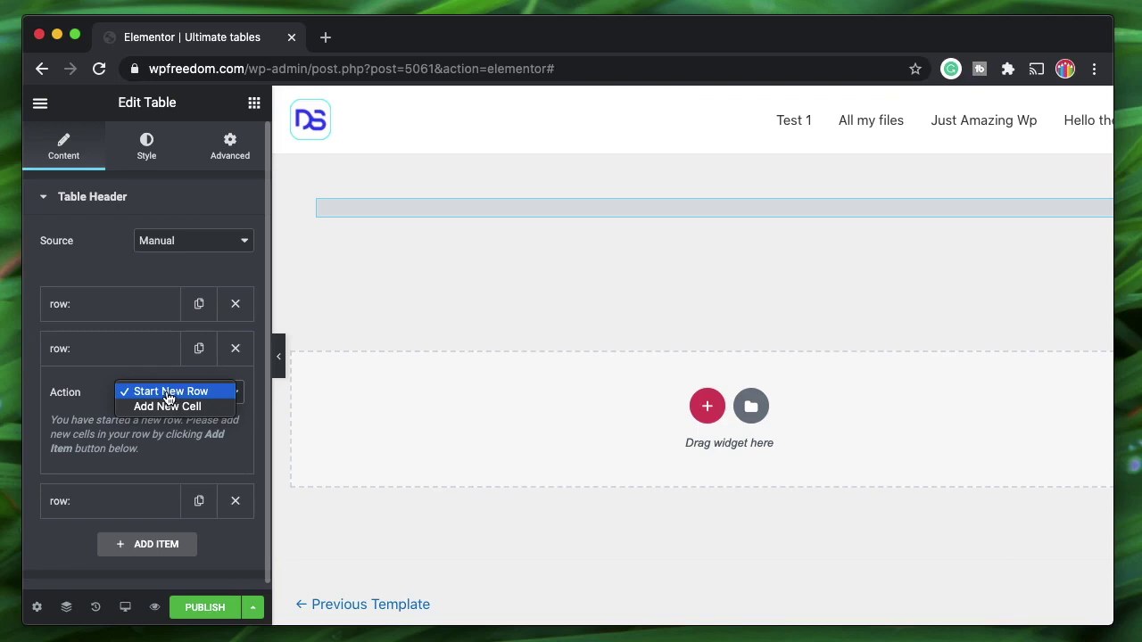
click(165, 407)
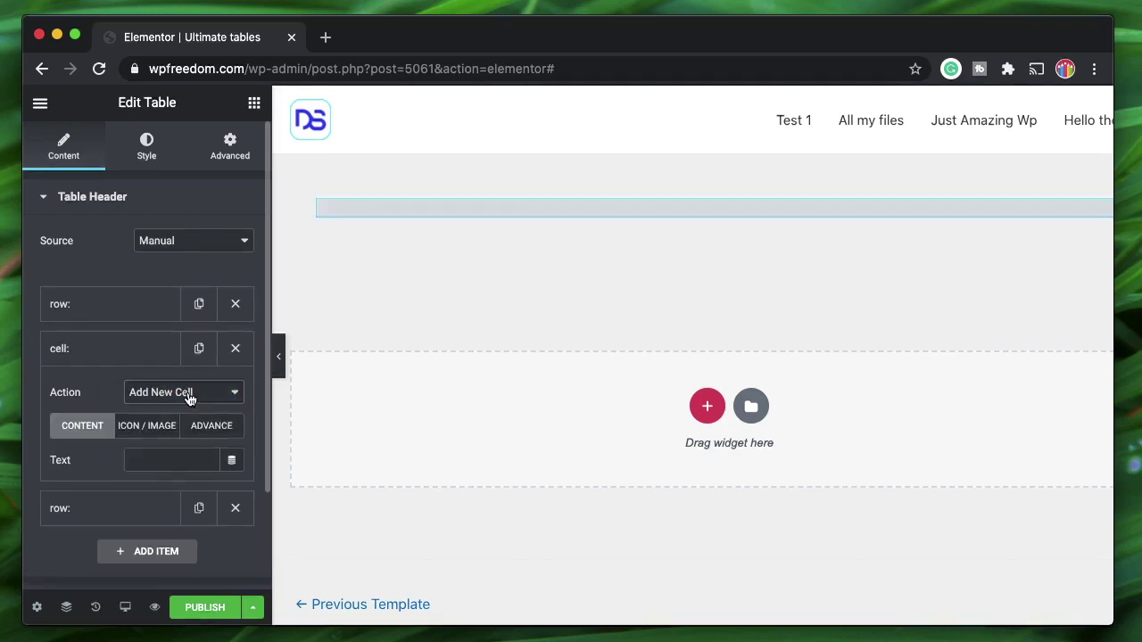
click(167, 460)
text(Cell)
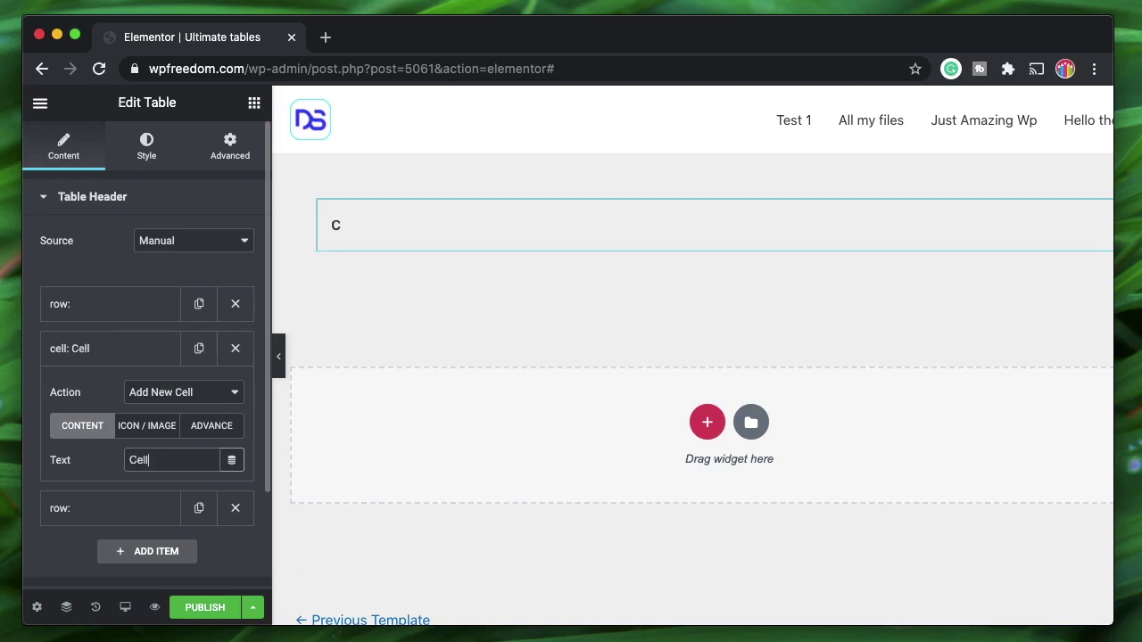
key(BackSpace)
key(BackSpace)
key(BackSpace)
key(BackSpace)
text(Heading 1)
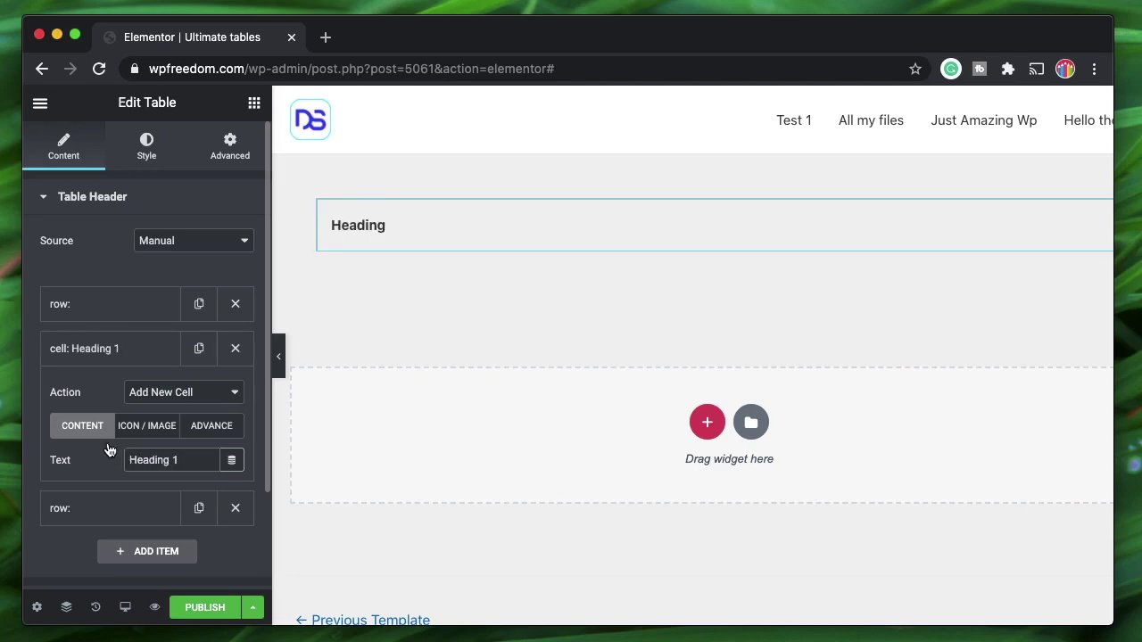
click(104, 348)
Delete the leftover third row item and duplicate the Heading 1 cell twice.
click(120, 395)
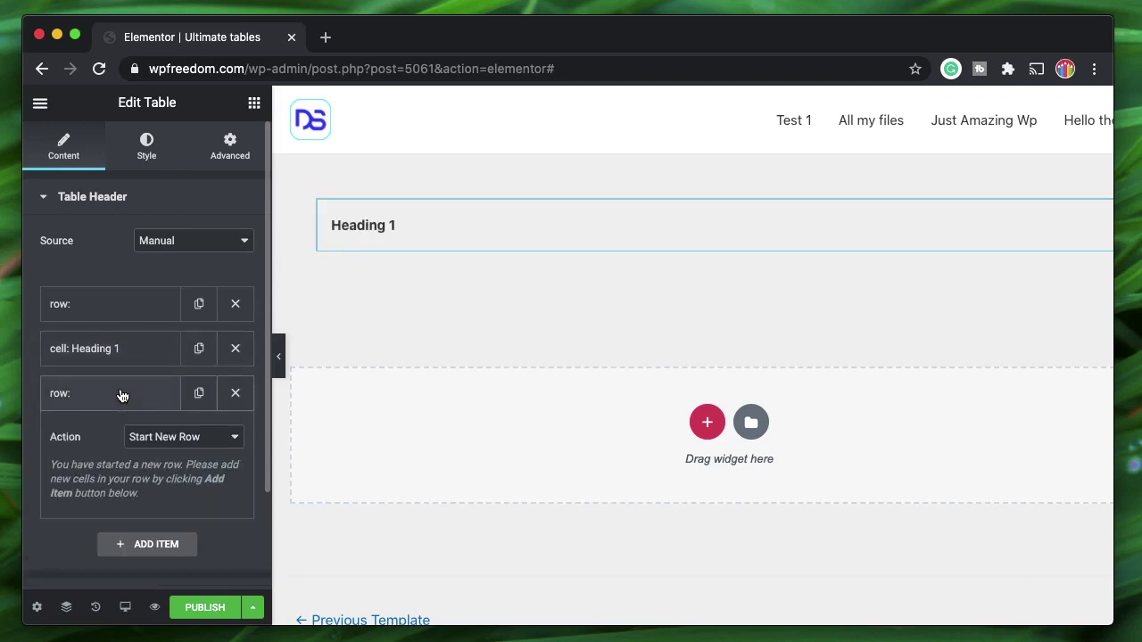
click(237, 396)
click(200, 351)
click(200, 351)
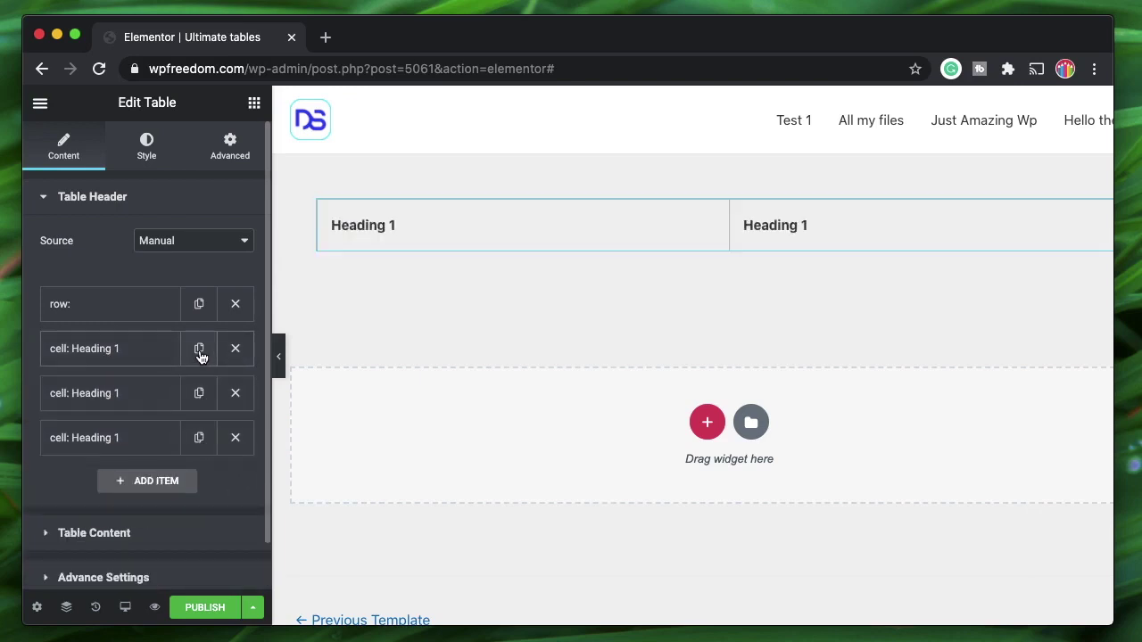
Edit the second header cell's text, filling it with the post title from the dynamic tags.
click(122, 395)
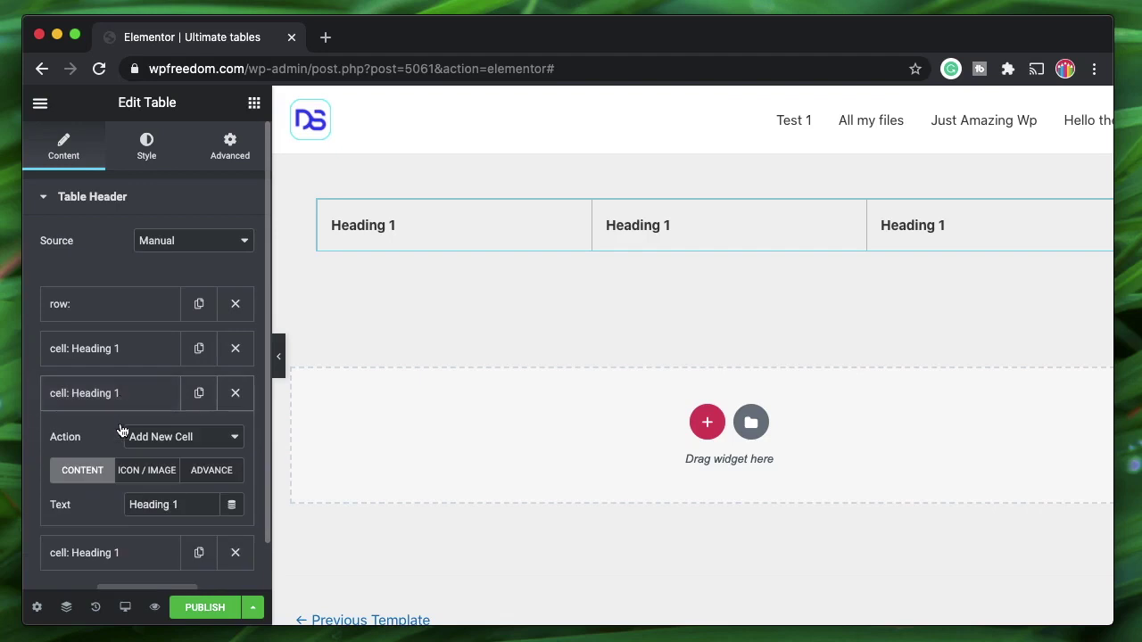
click(179, 504)
key(BackSpace)
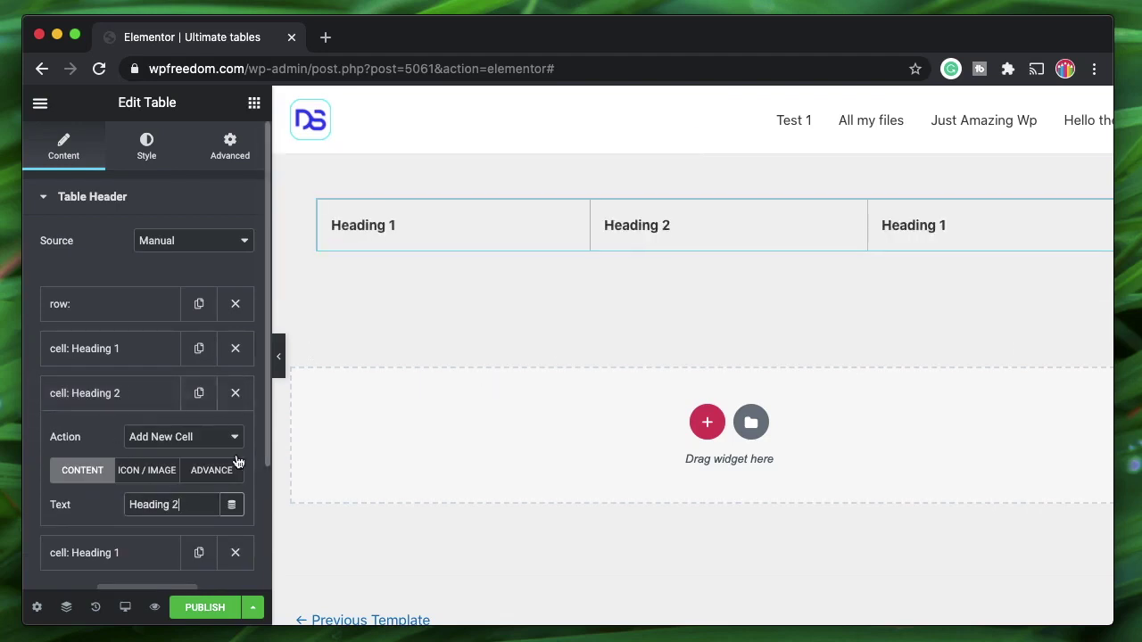
click(231, 505)
scroll(362, 387, down, 5)
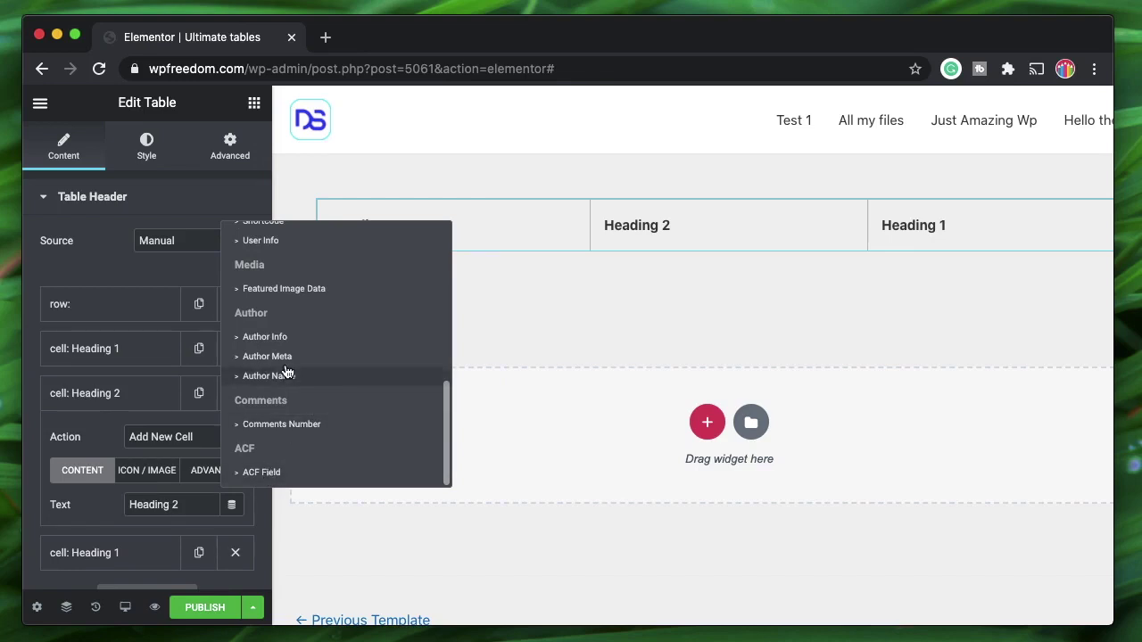
scroll(288, 366, up, 6)
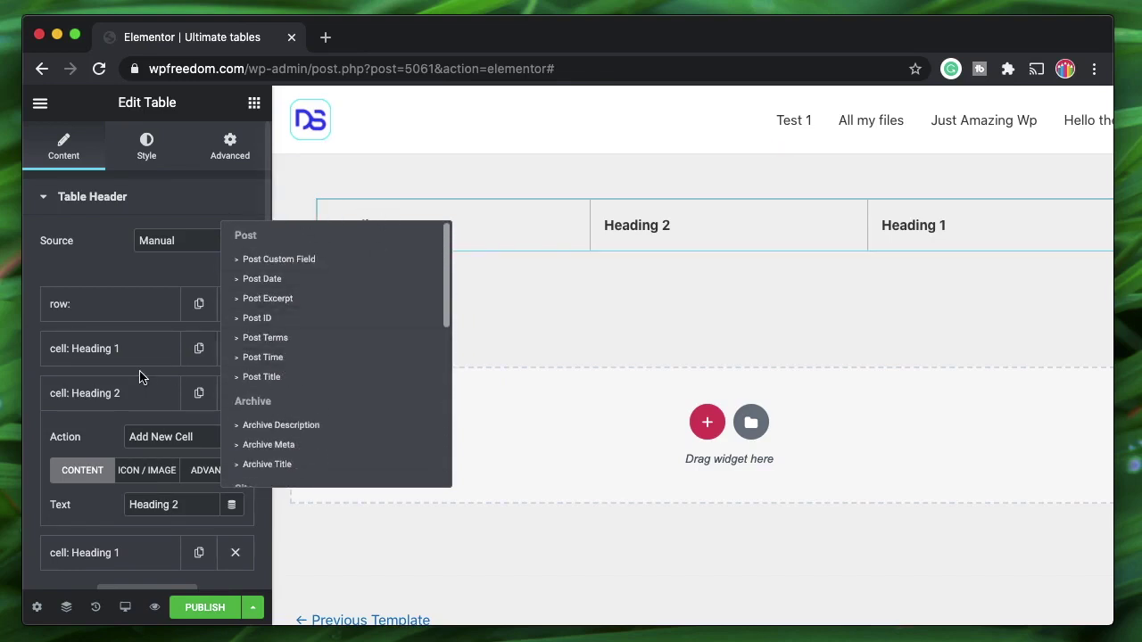
click(140, 399)
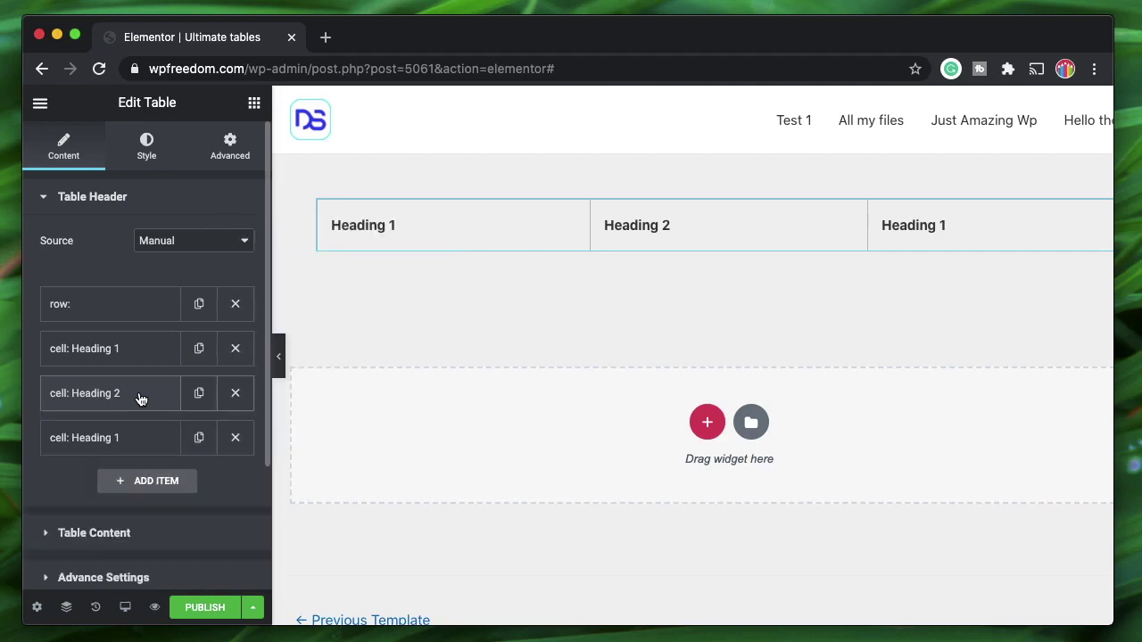
click(140, 399)
click(231, 504)
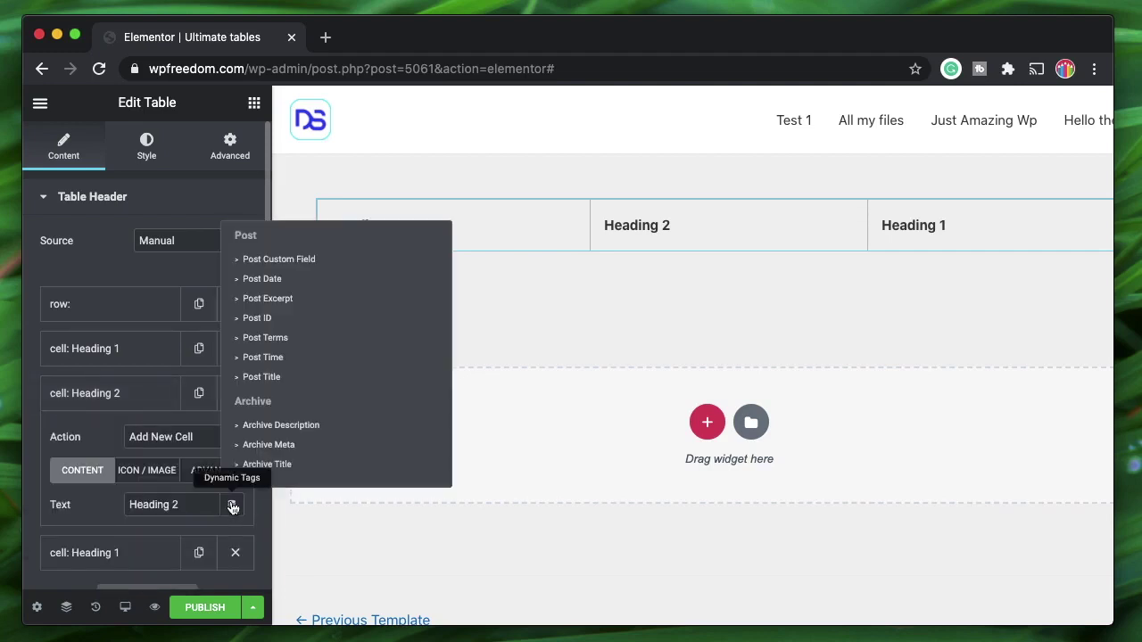
click(347, 375)
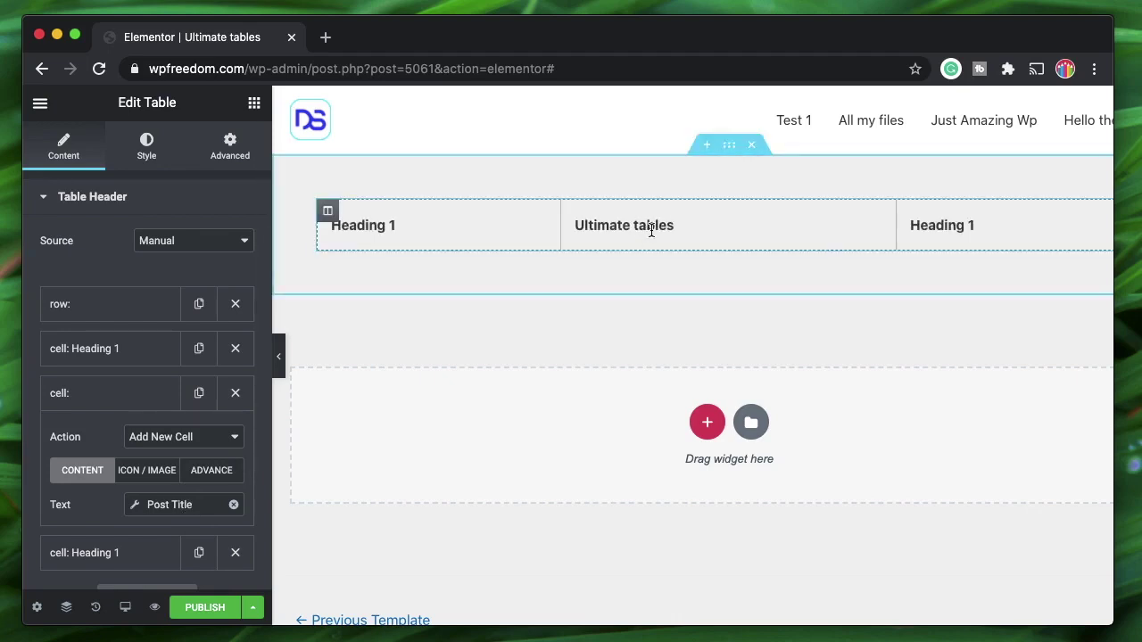
Rename the third header cell to 'Heading 3'.
click(187, 544)
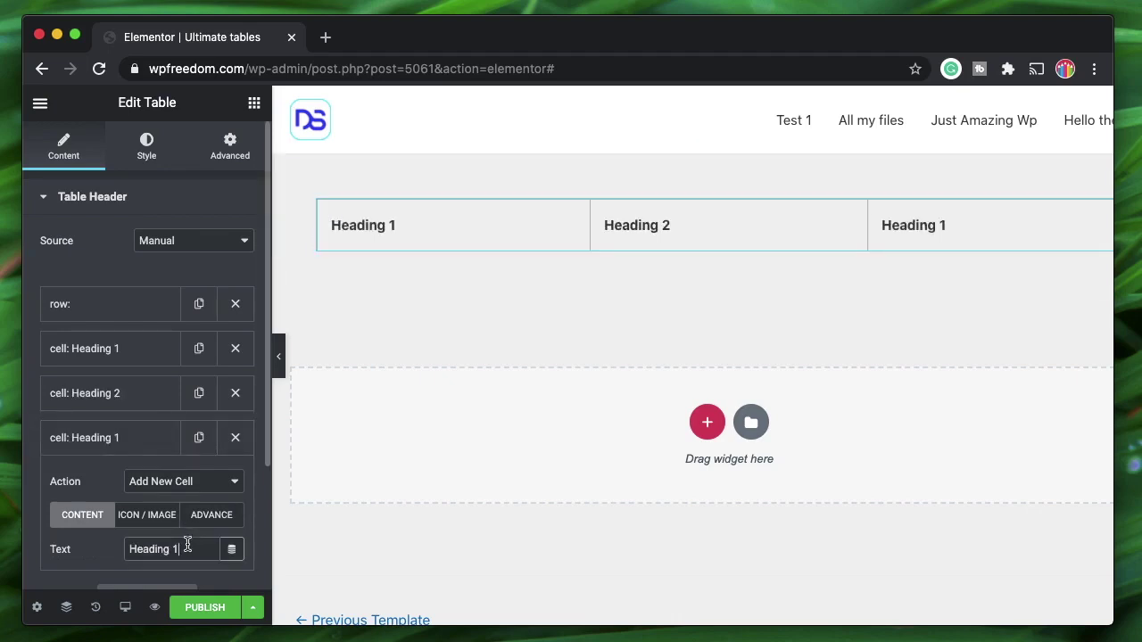
key(BackSpace)
text(3)
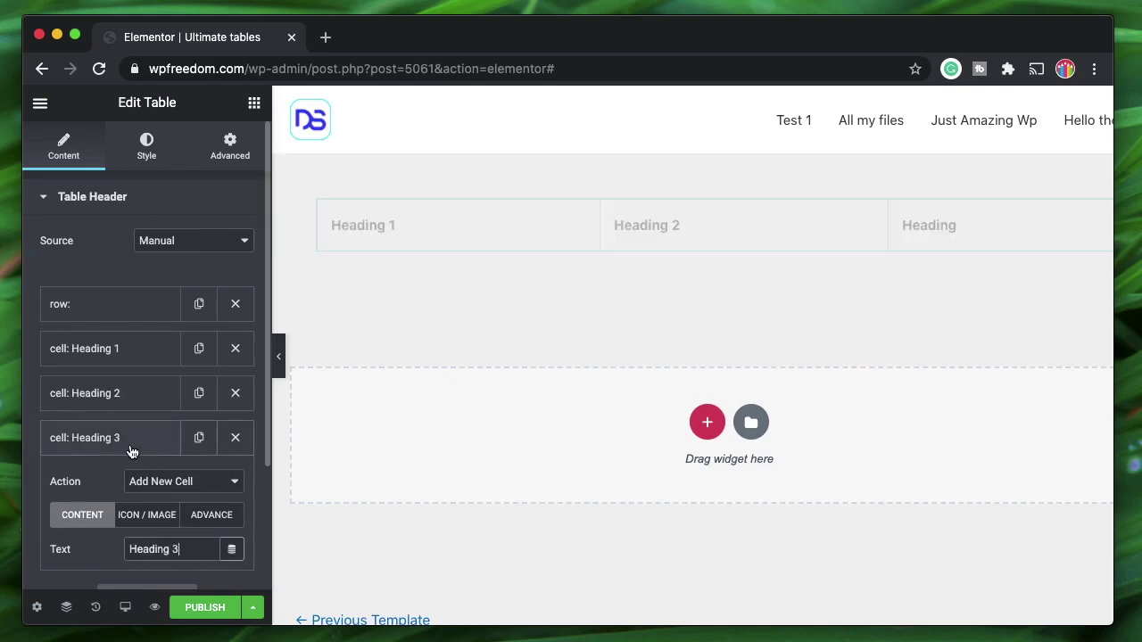
click(116, 446)
click(93, 368)
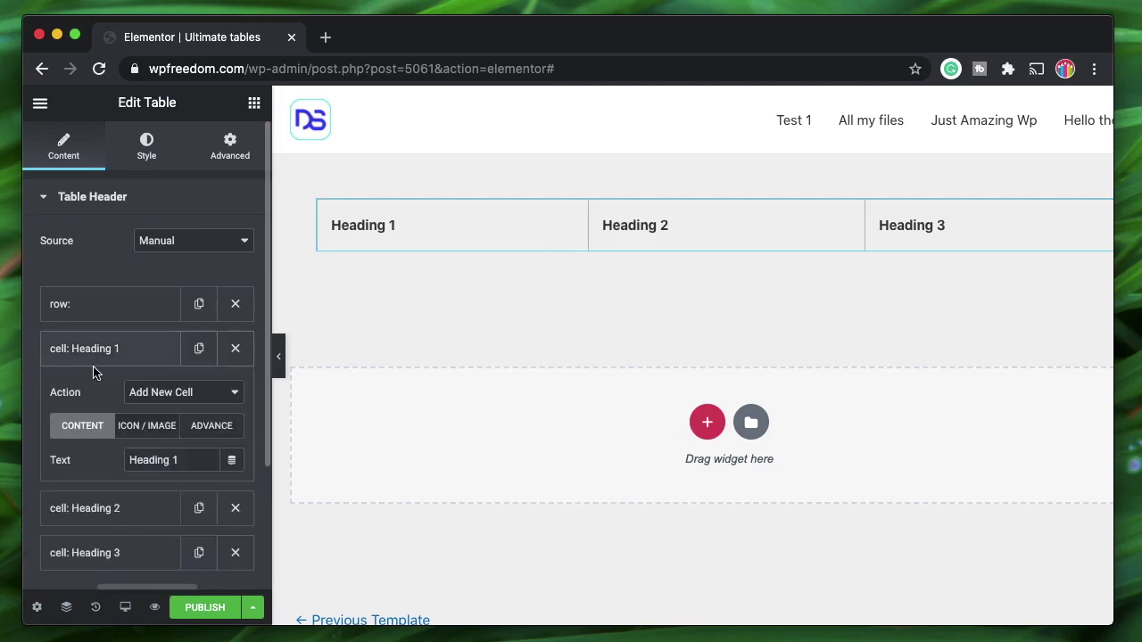
Insert the Bookmark icon into the Heading 1 cell's Icon / Image settings.
click(136, 426)
scroll(113, 473, down, 2)
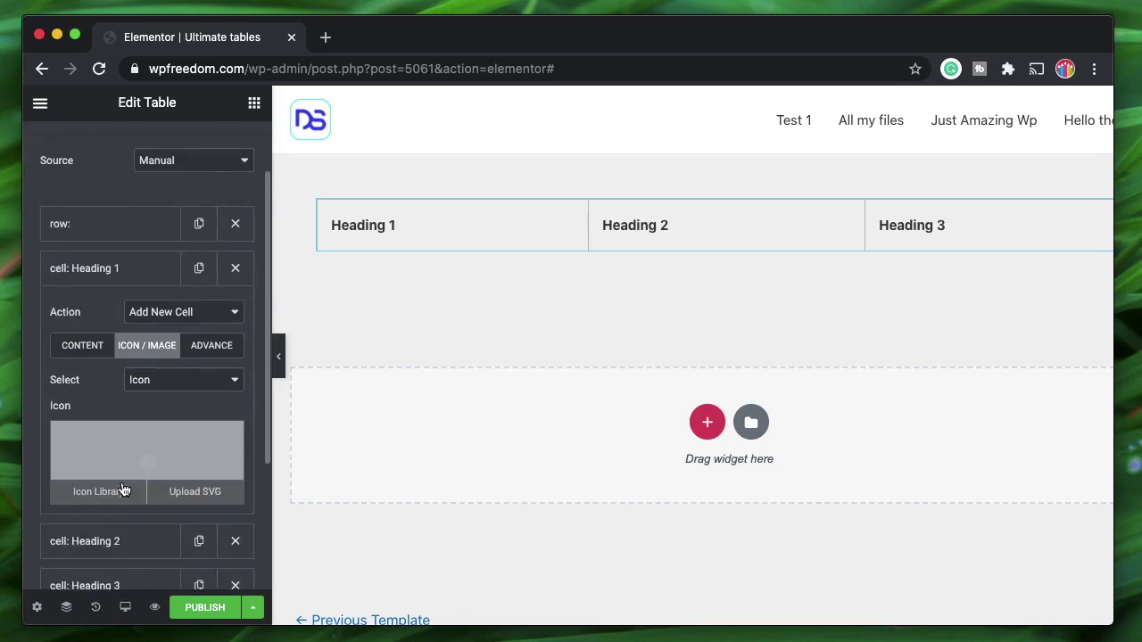
click(145, 449)
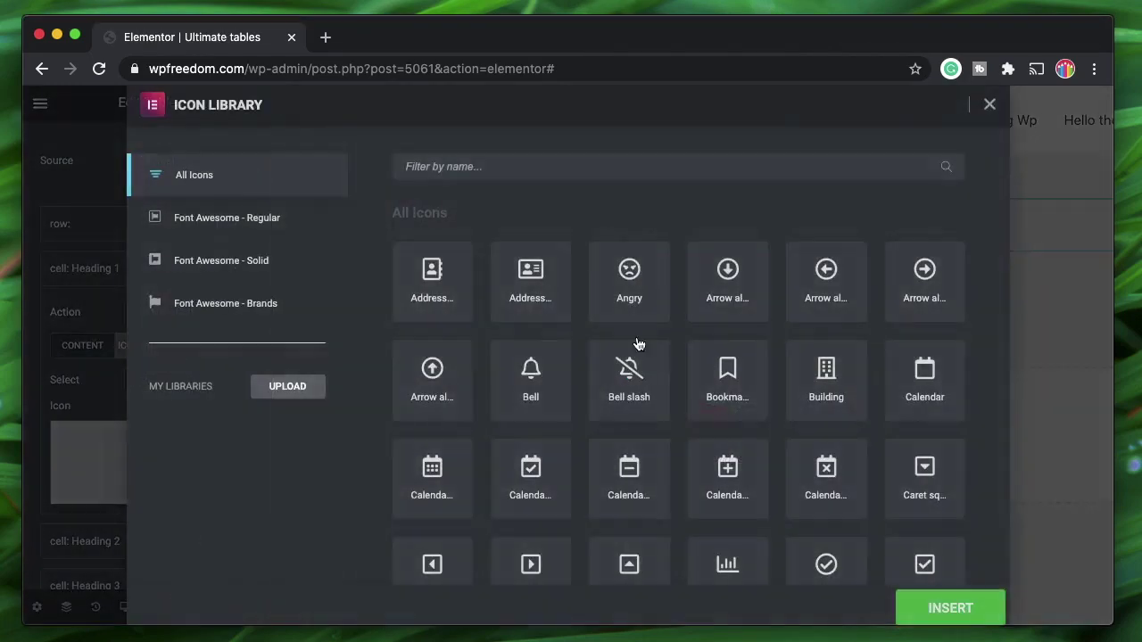
click(743, 400)
click(945, 607)
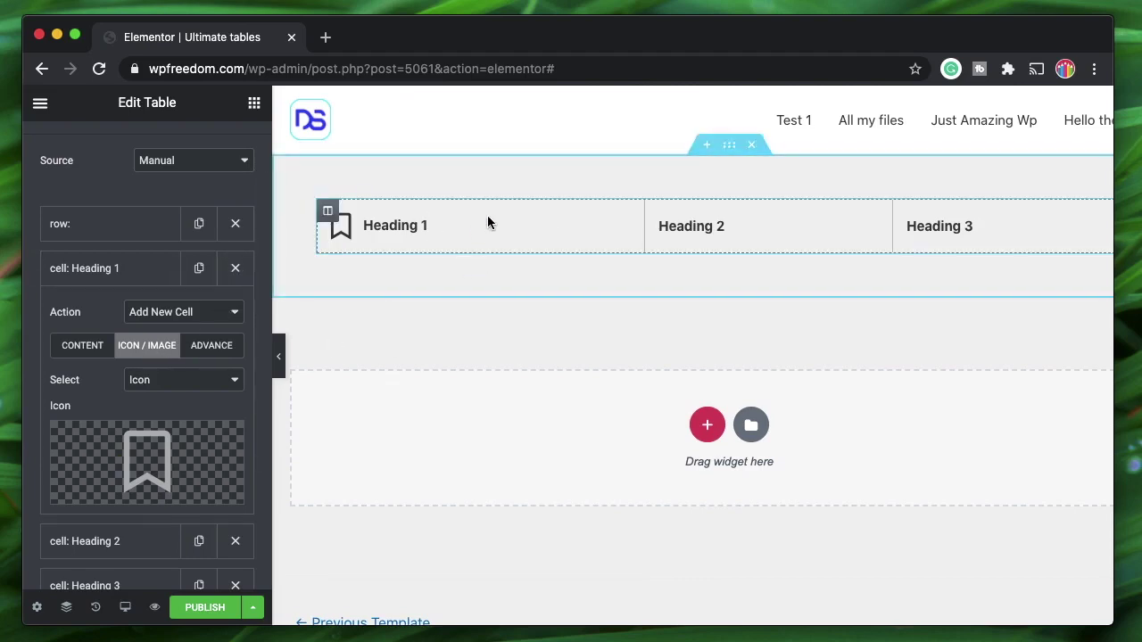
Switch Heading 1 to Image and insert the red circle image.
click(192, 379)
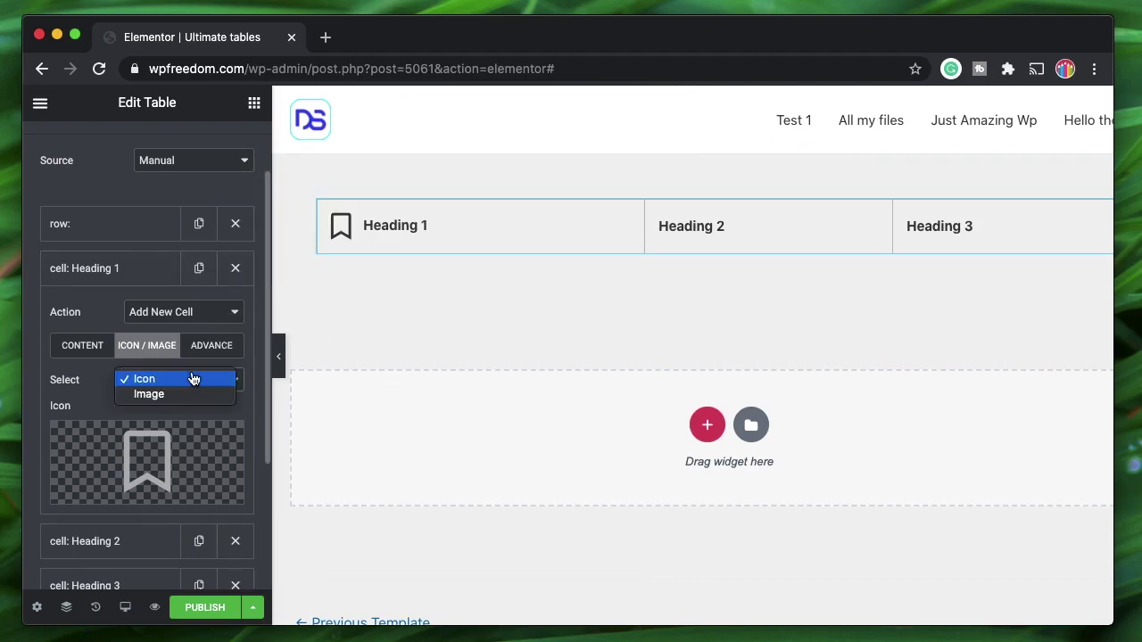
click(177, 395)
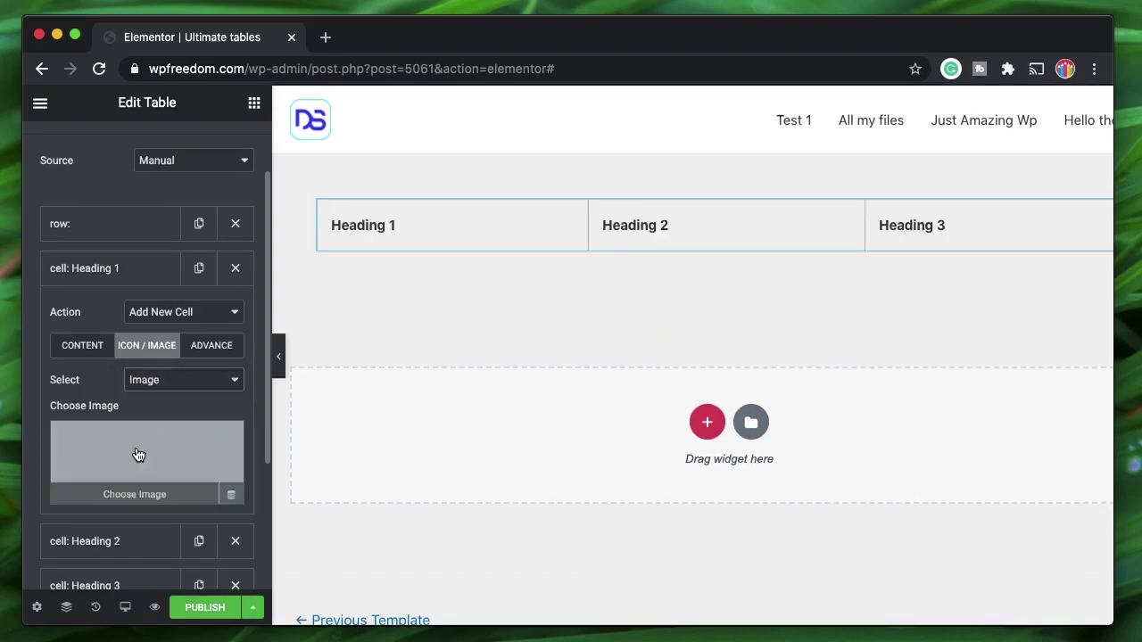
click(136, 453)
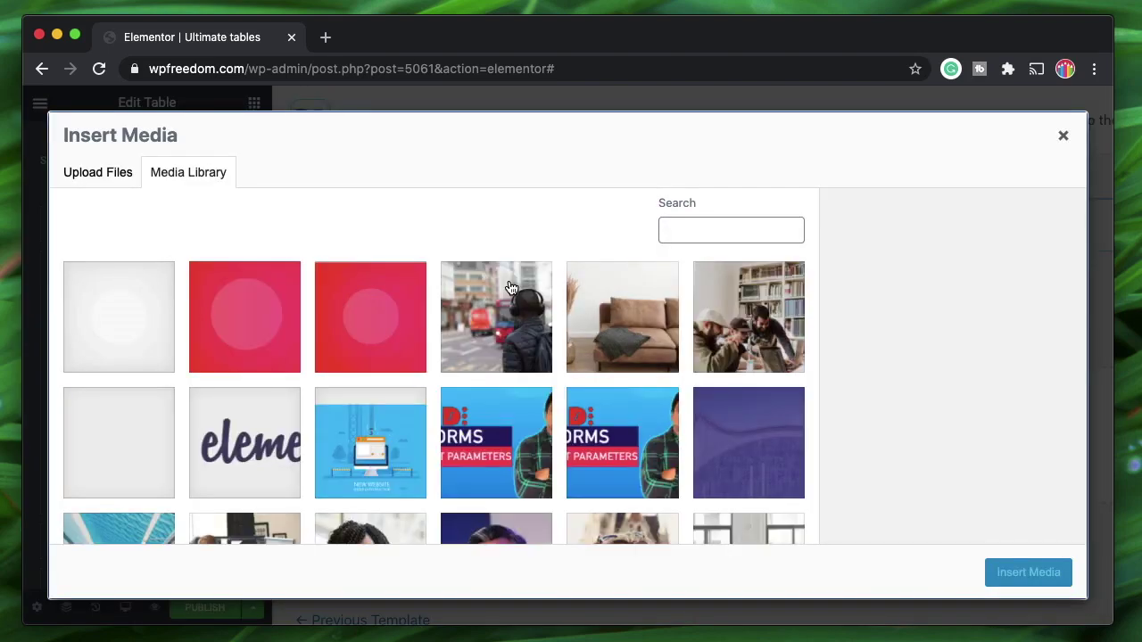
click(390, 287)
click(1054, 573)
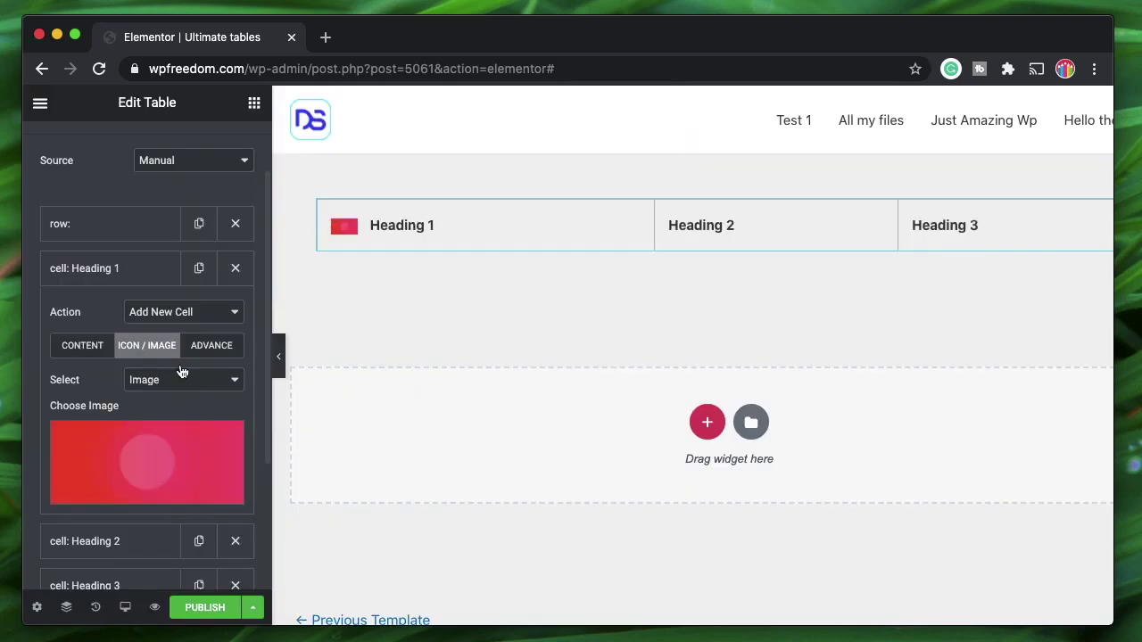
Remove the image, switch back to Icon, and show the ADVANCE span settings.
mouse_move(224, 460)
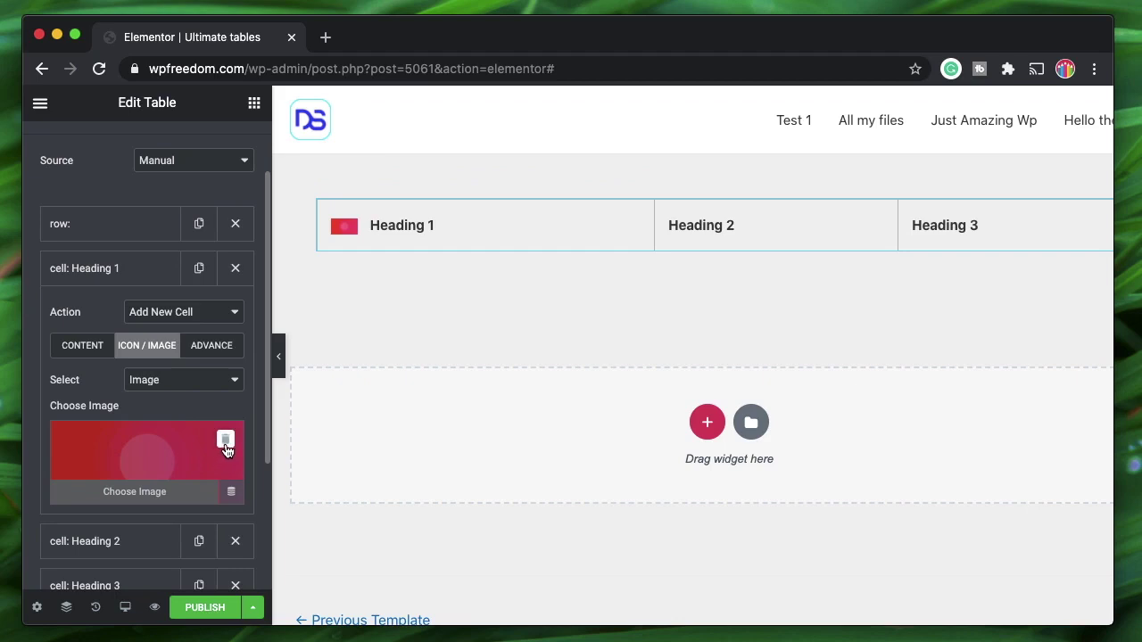
click(226, 441)
click(157, 379)
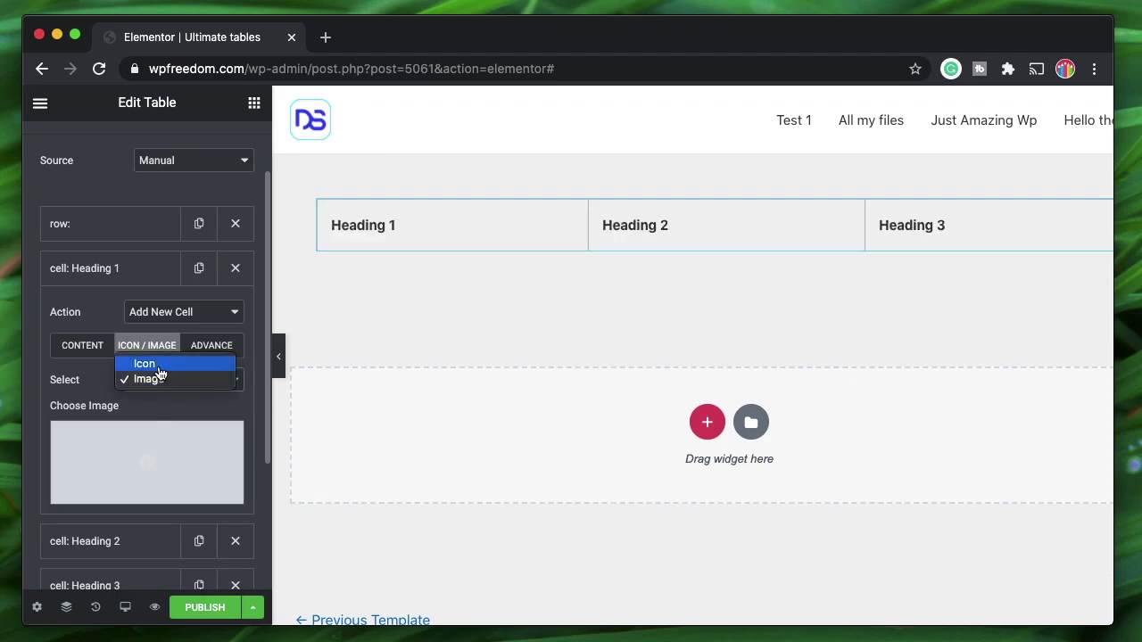
click(157, 365)
click(211, 345)
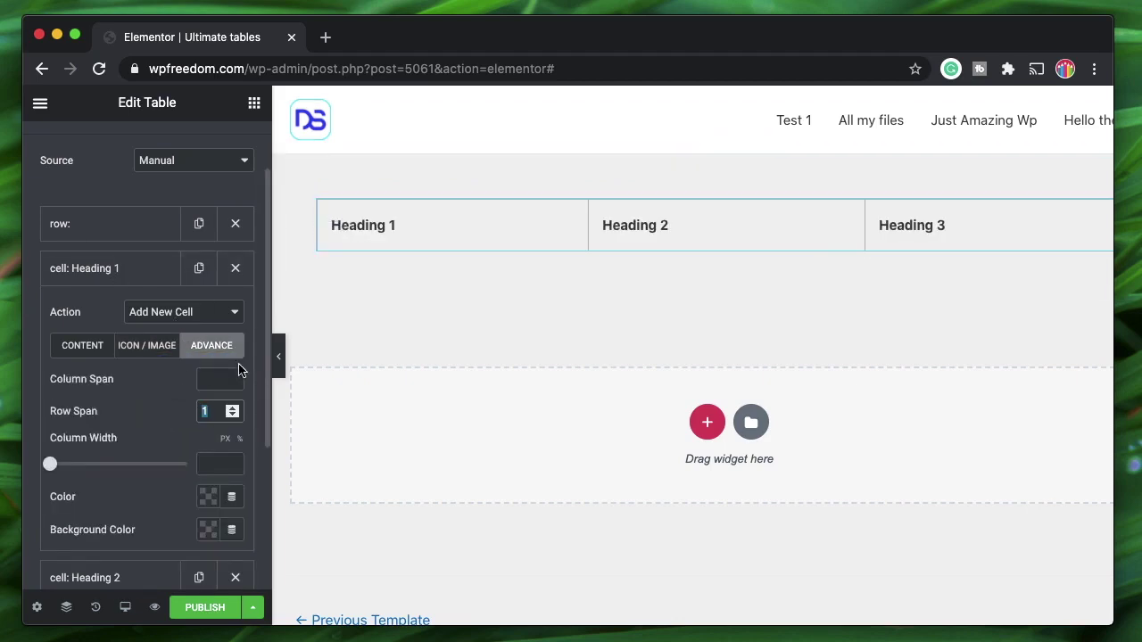
click(206, 412)
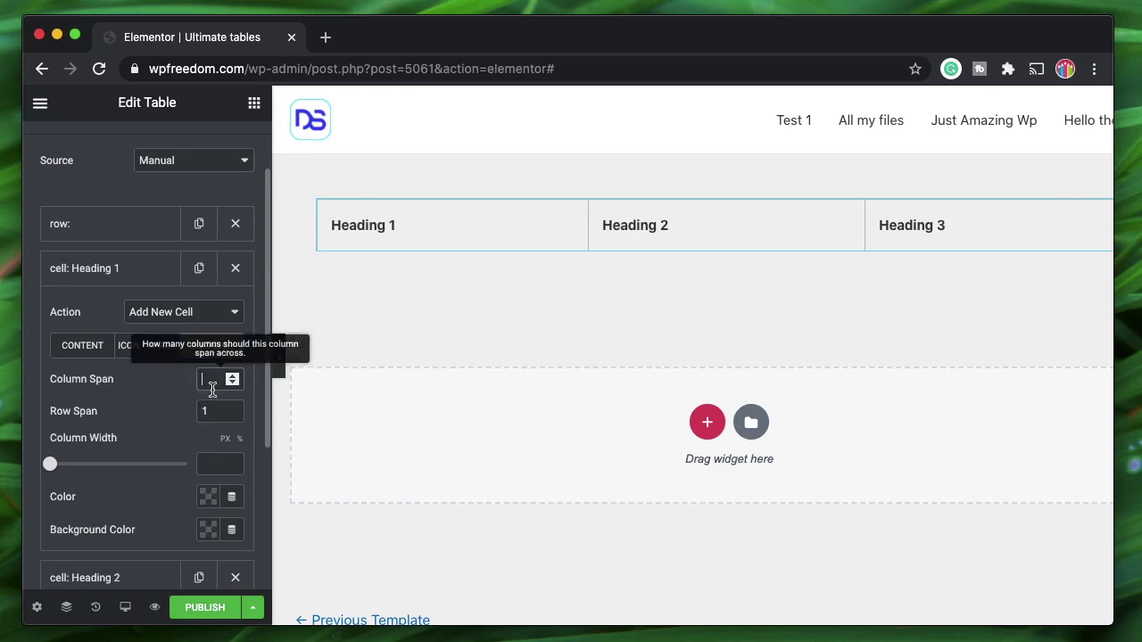
click(207, 464)
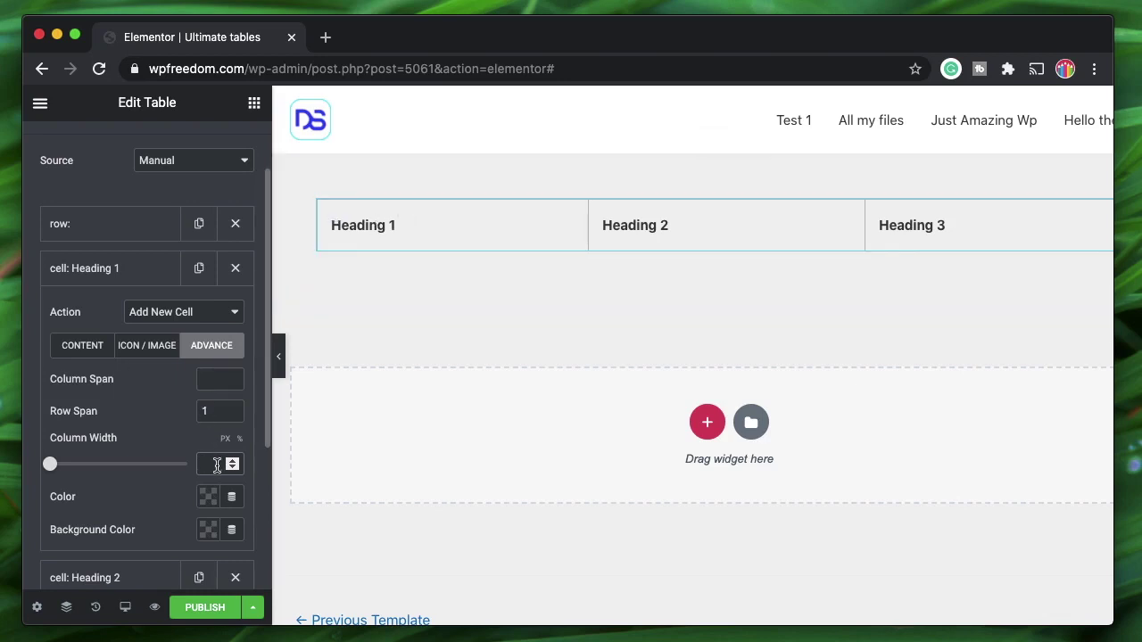
text(50)
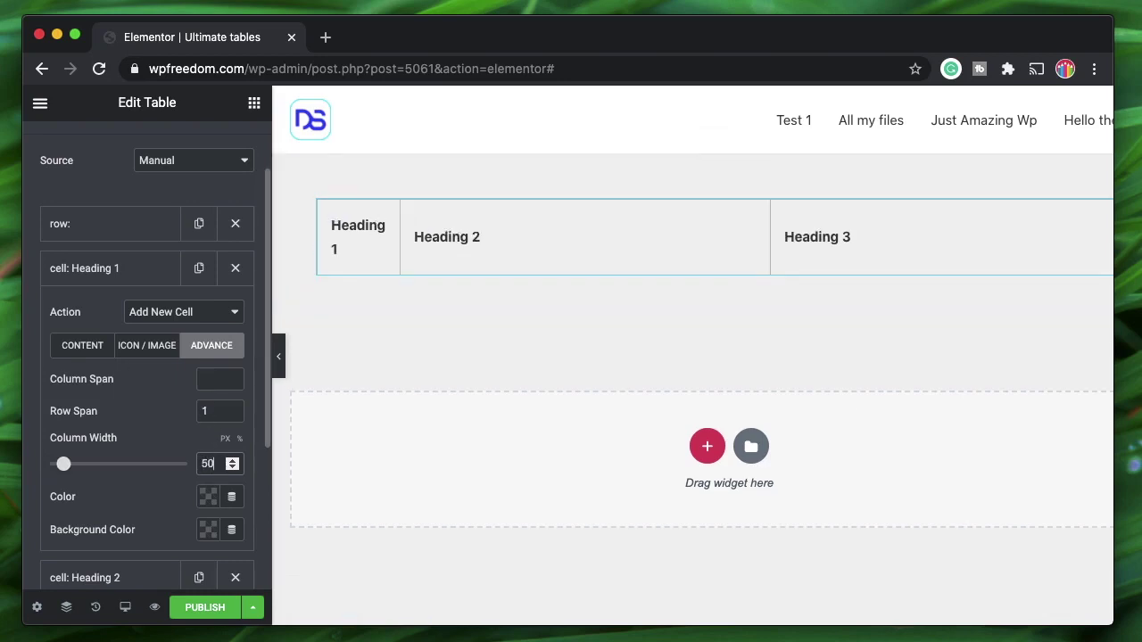
key(BackSpace)
key(BackSpace)
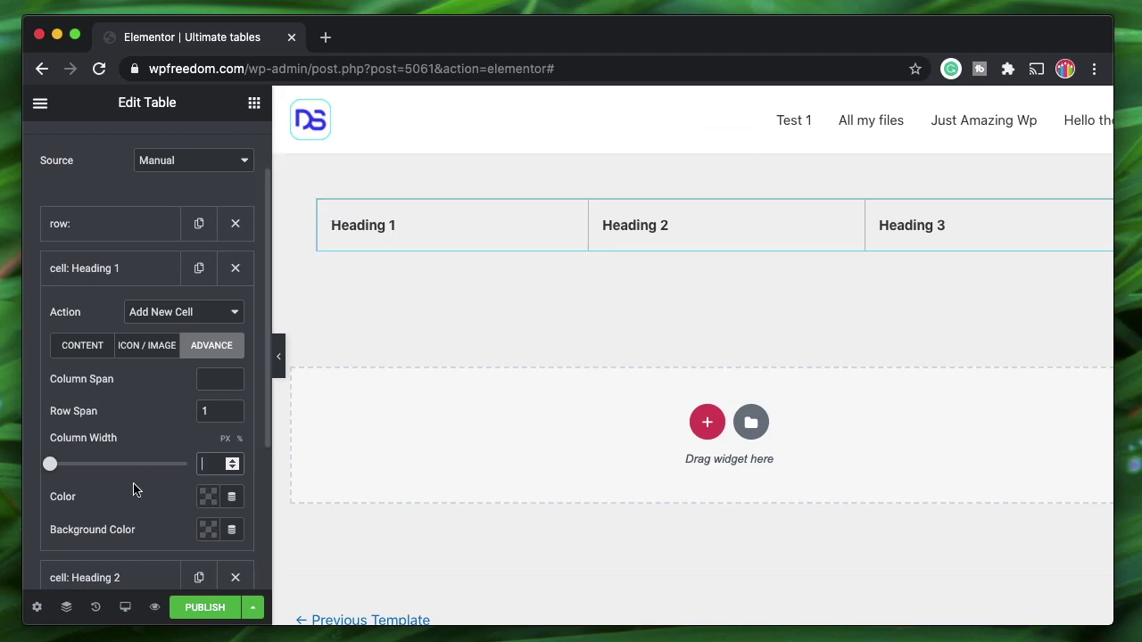
click(222, 456)
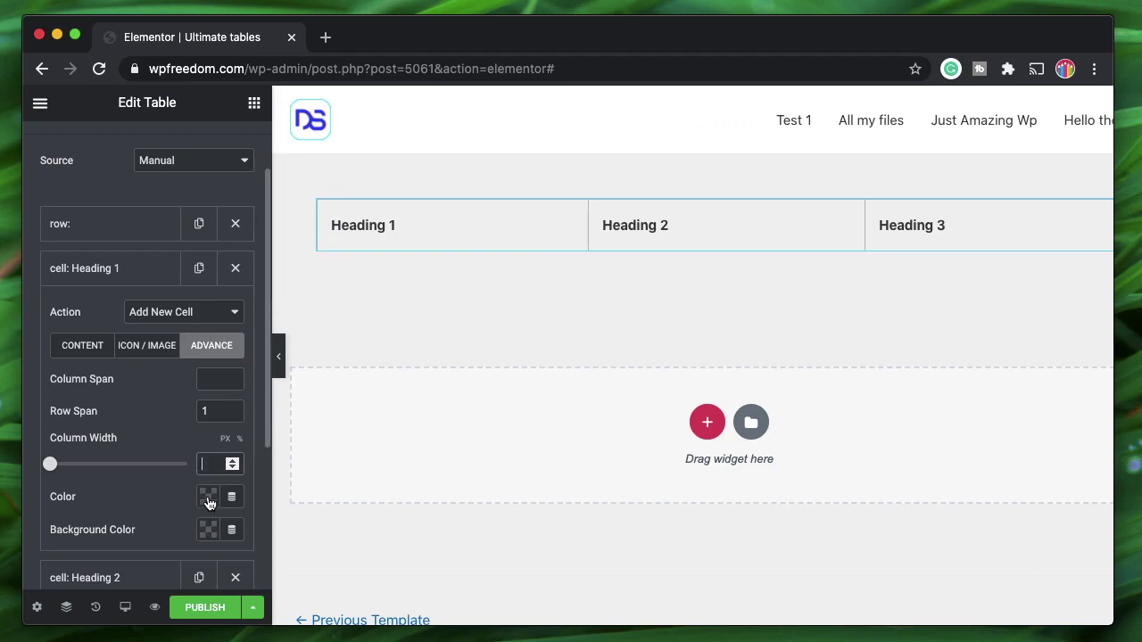
click(207, 498)
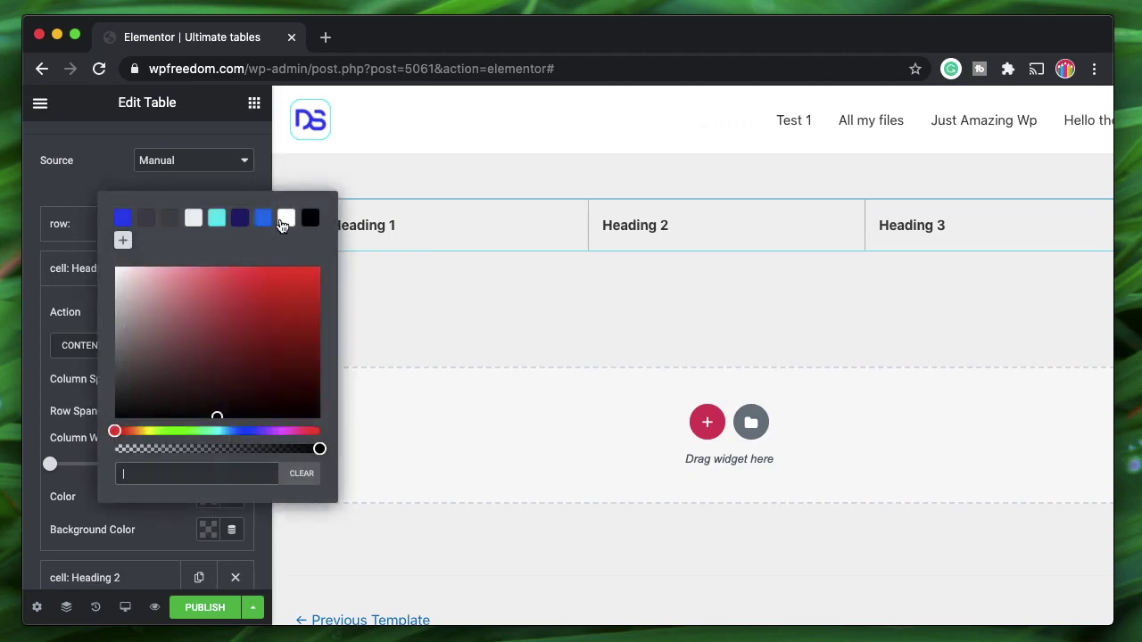
click(241, 221)
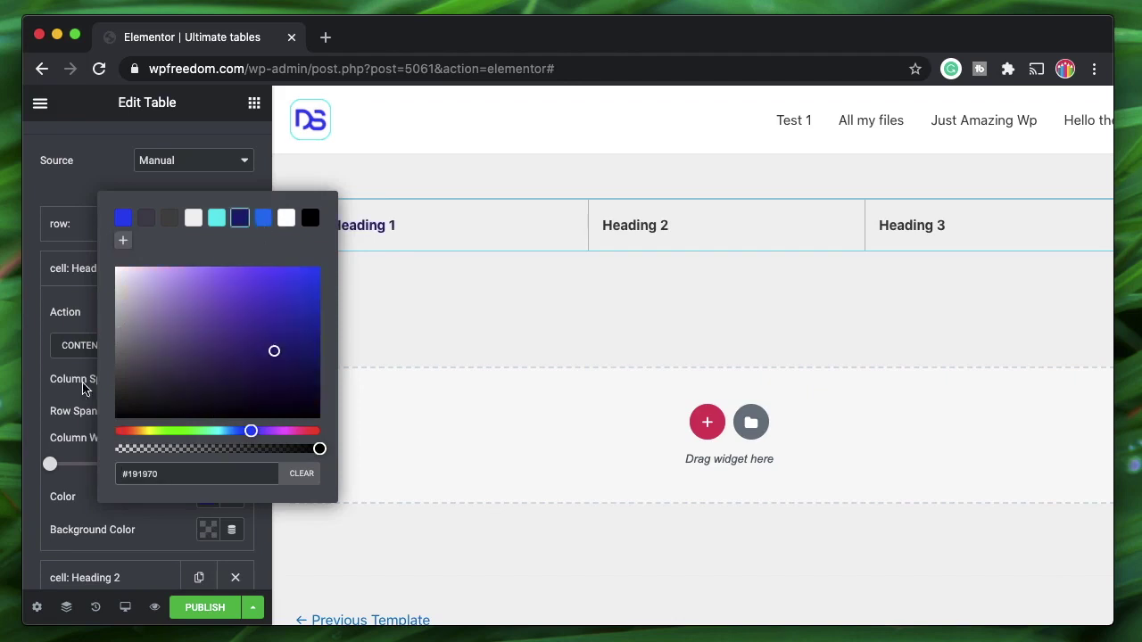
click(72, 402)
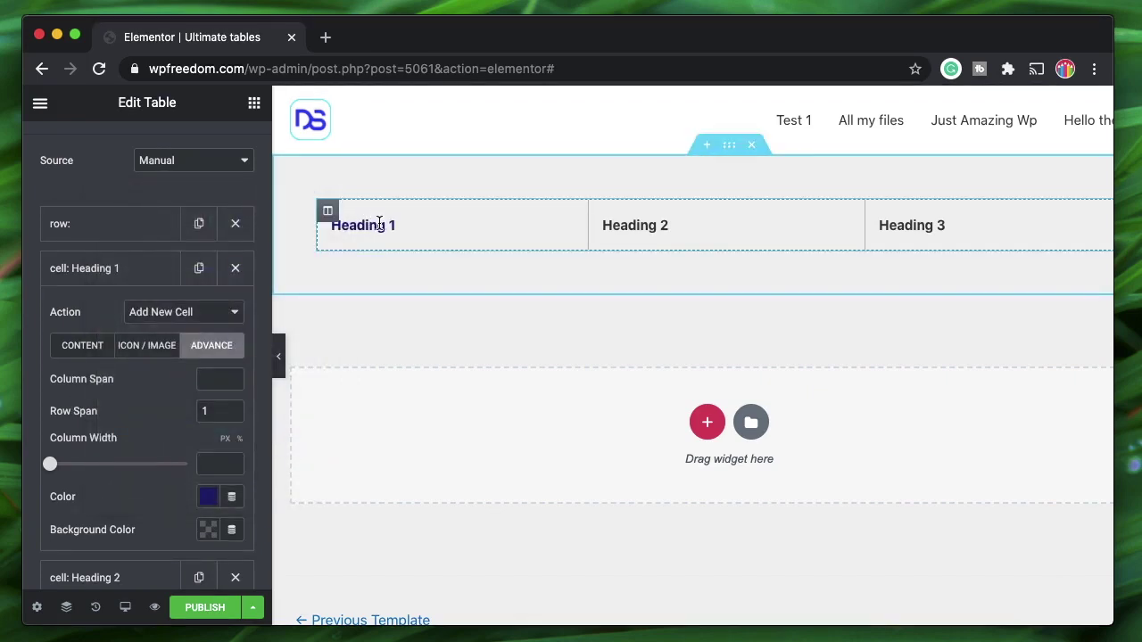
click(203, 533)
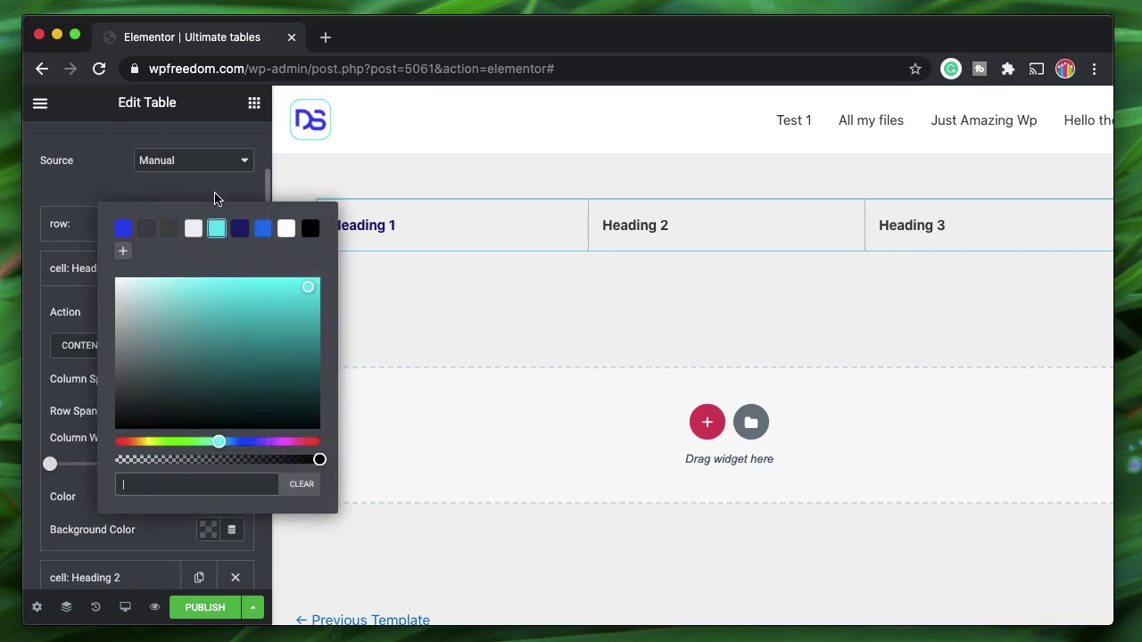
click(262, 230)
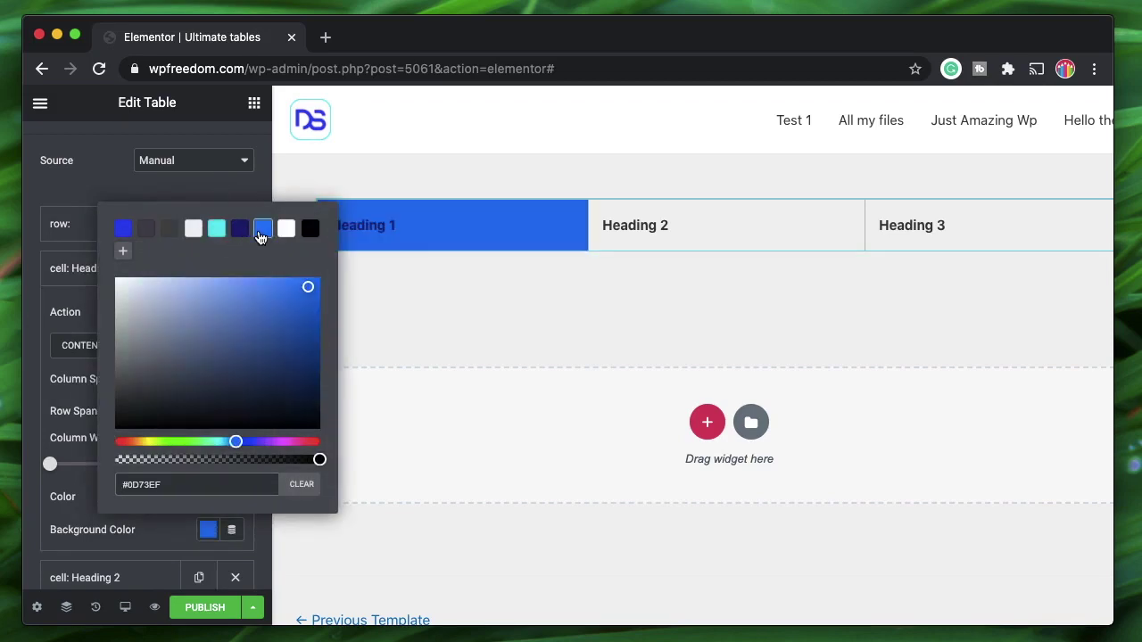
click(84, 545)
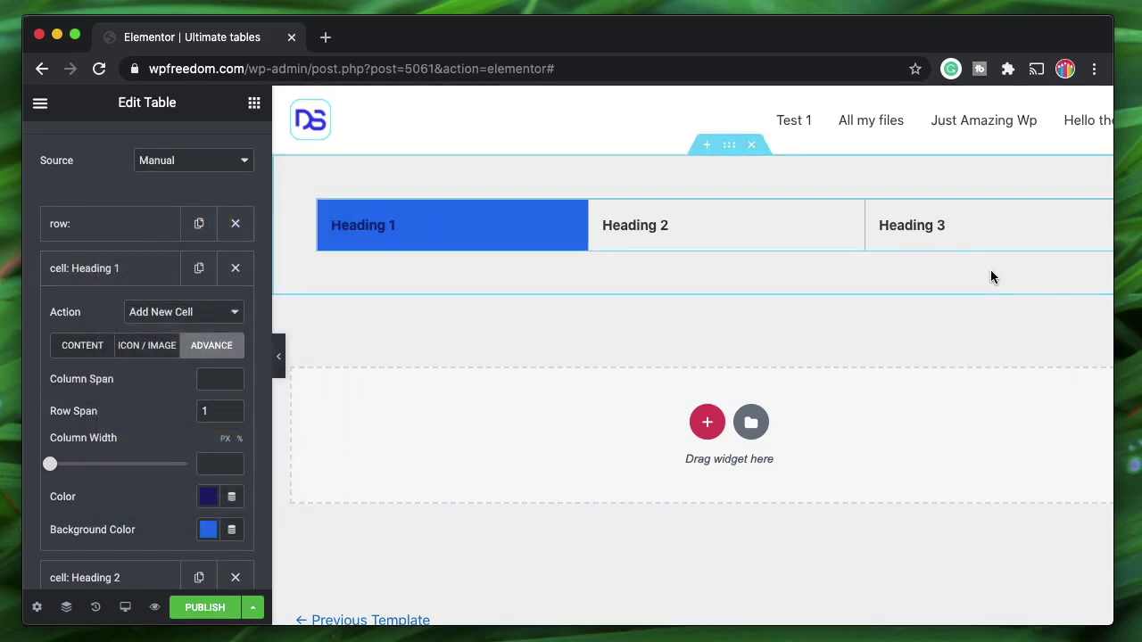
click(207, 496)
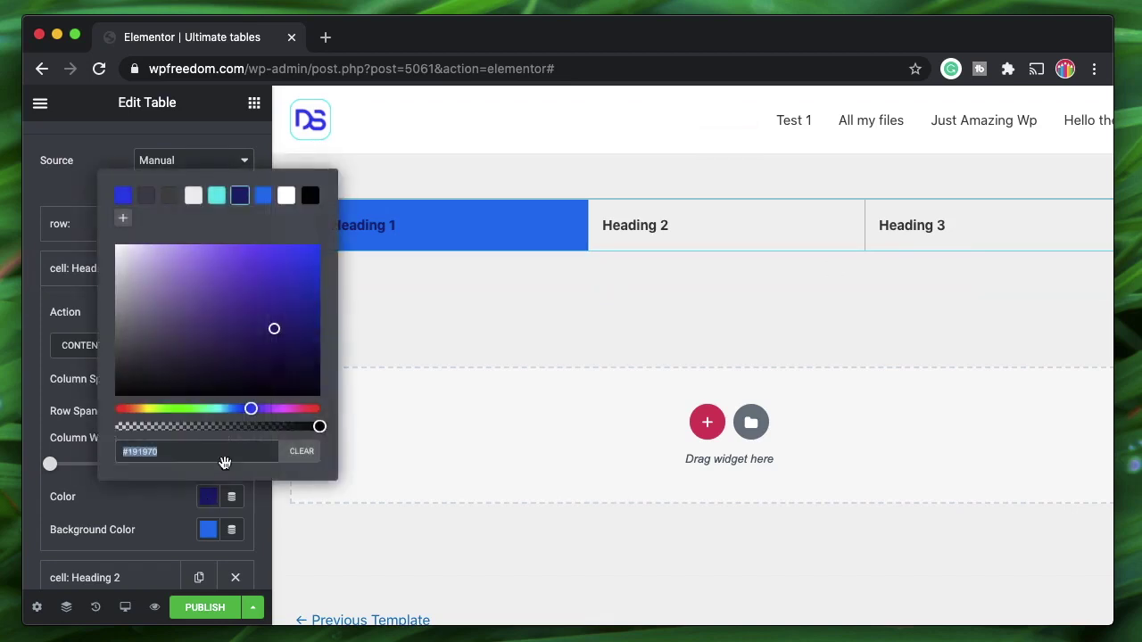
click(301, 450)
click(211, 531)
click(304, 489)
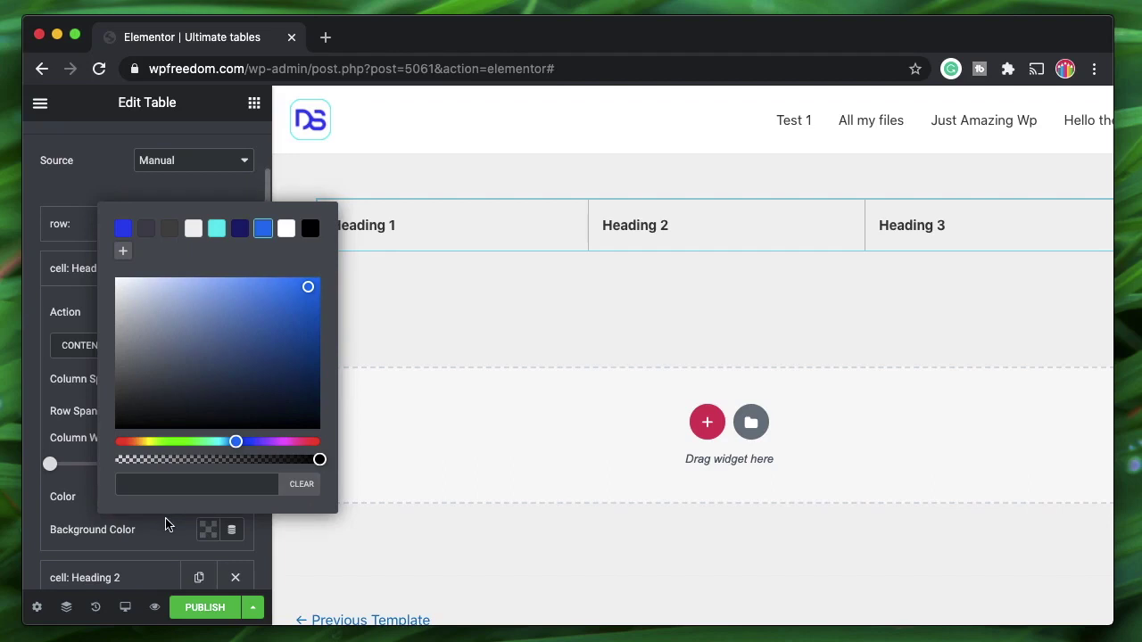
click(149, 544)
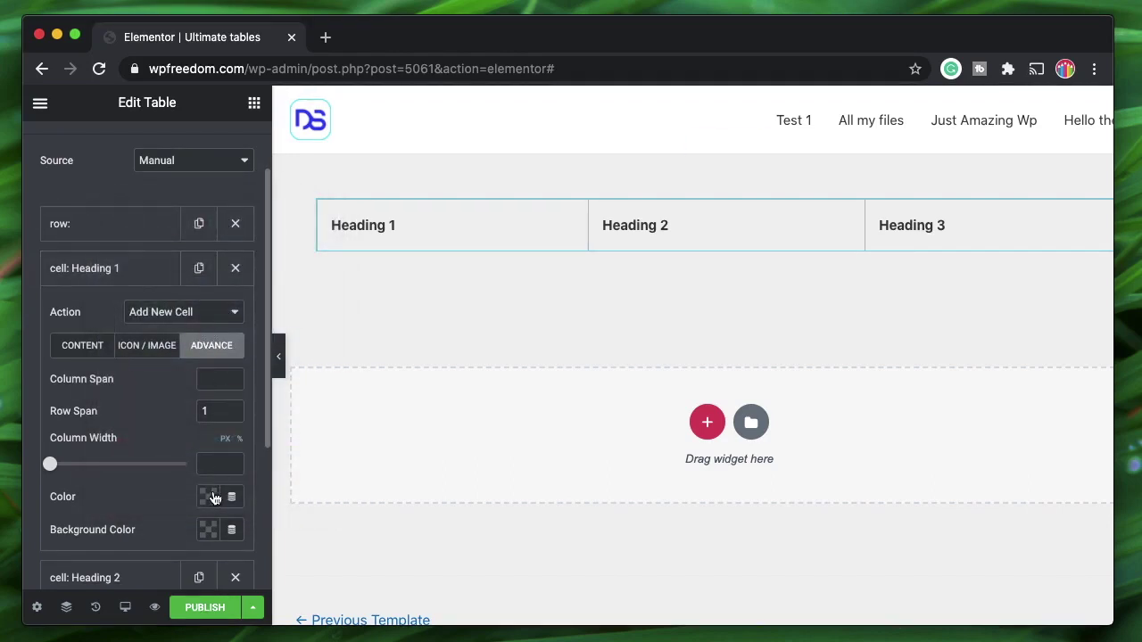
scroll(214, 497, down, 1)
Collapse the header settings and open Table Content to reach the first body row.
click(82, 261)
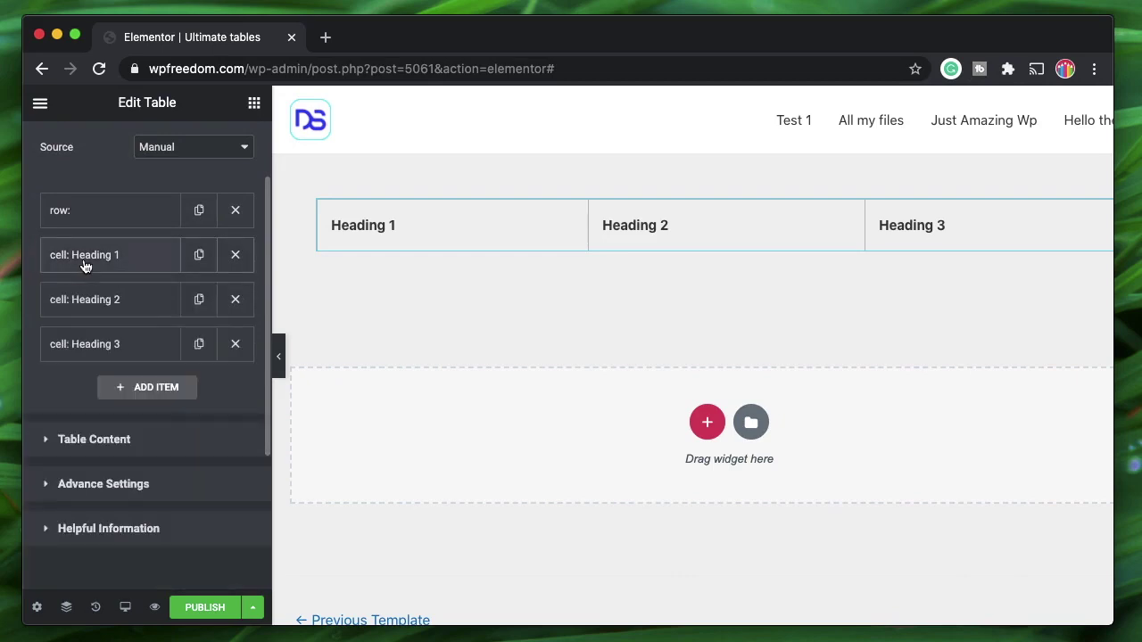
scroll(123, 262, up, 3)
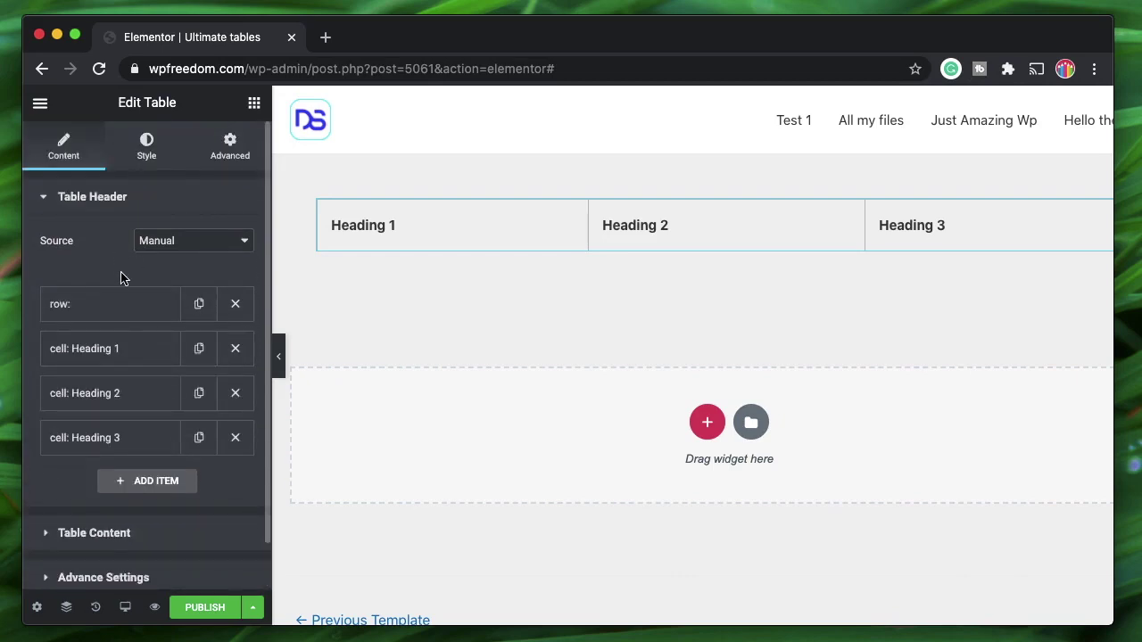
click(146, 147)
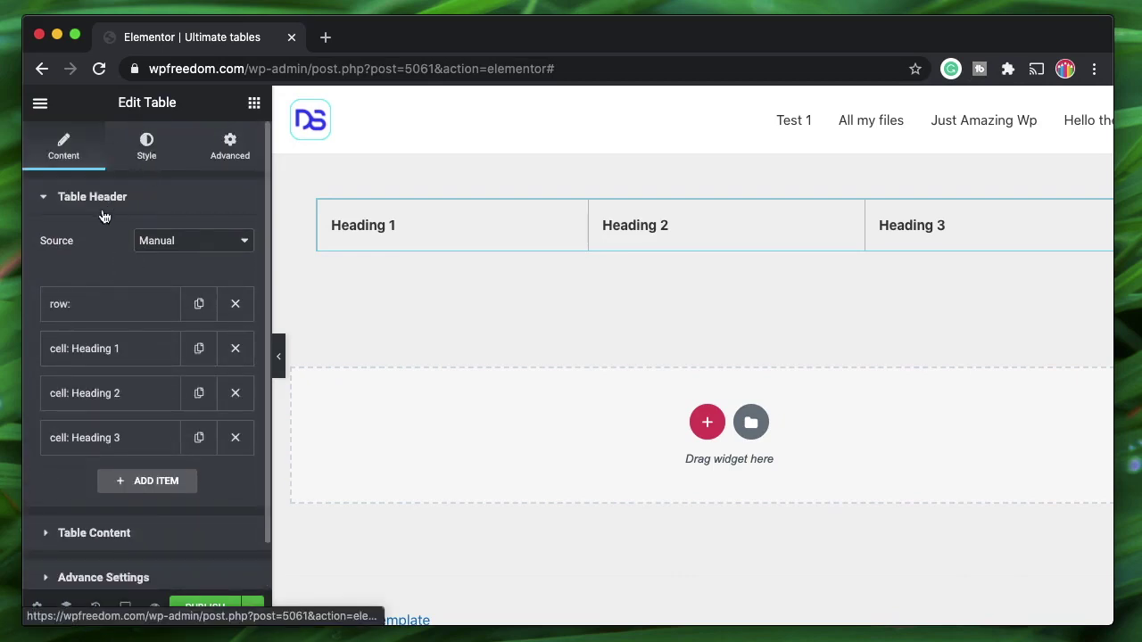
click(64, 150)
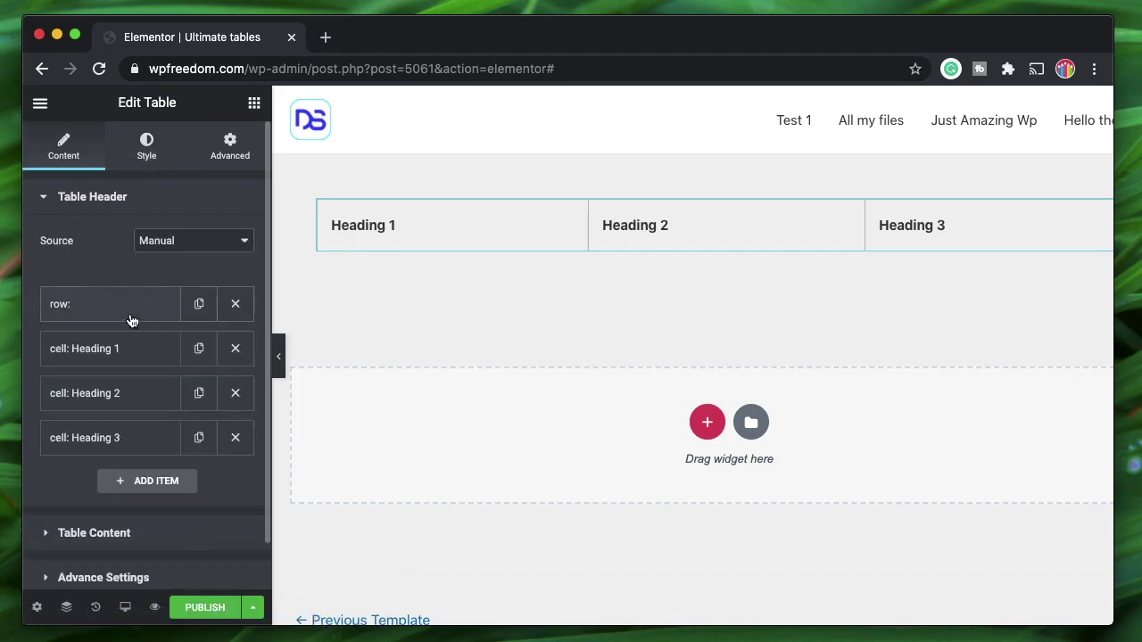
click(129, 195)
click(126, 243)
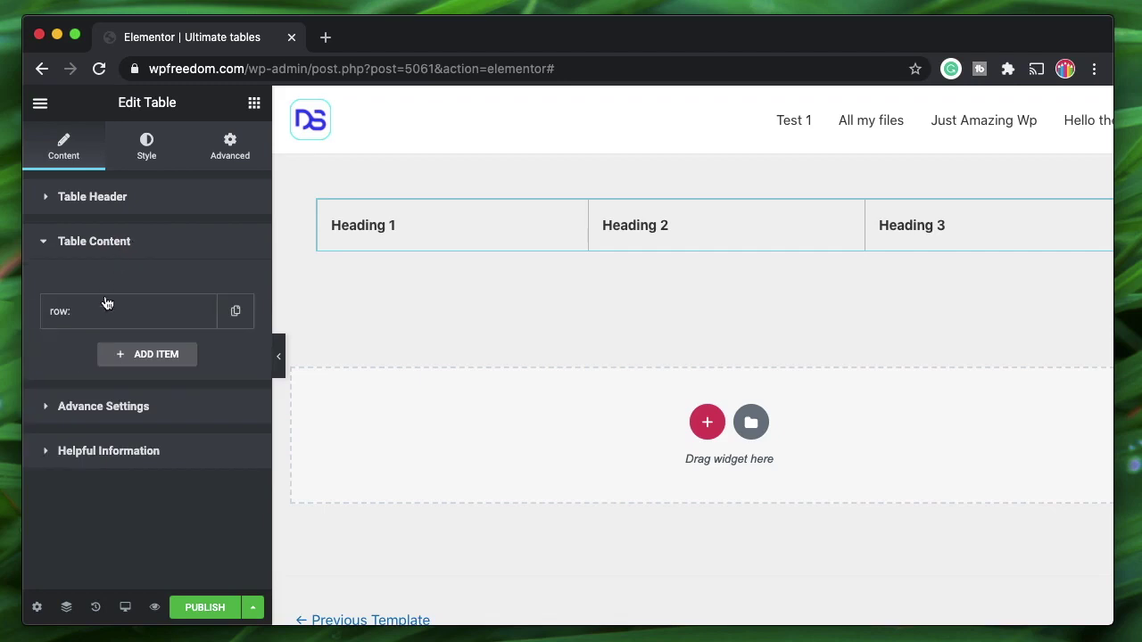
click(126, 323)
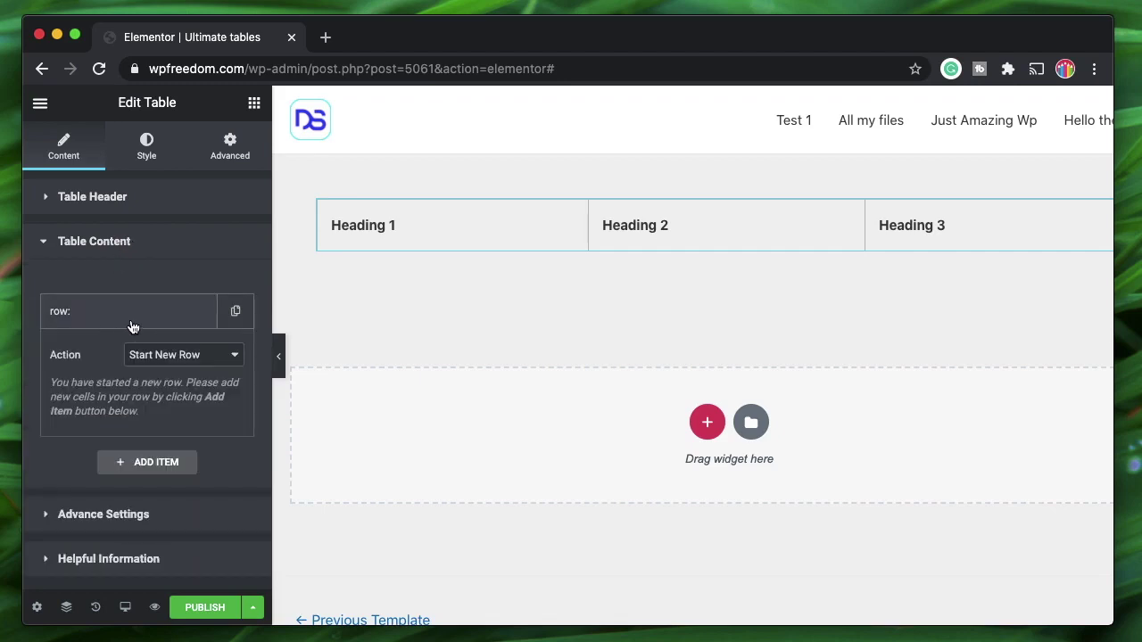
click(132, 322)
Add a body cell with text 'Cell 1' linking to the Hello there WP post.
click(158, 355)
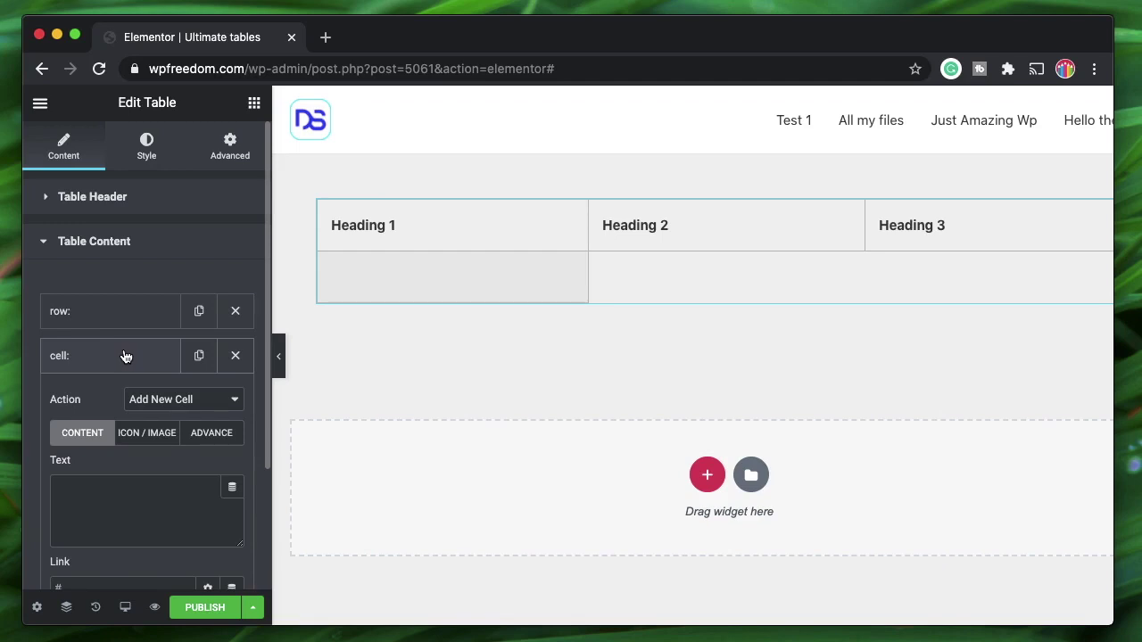
scroll(134, 486, down, 5)
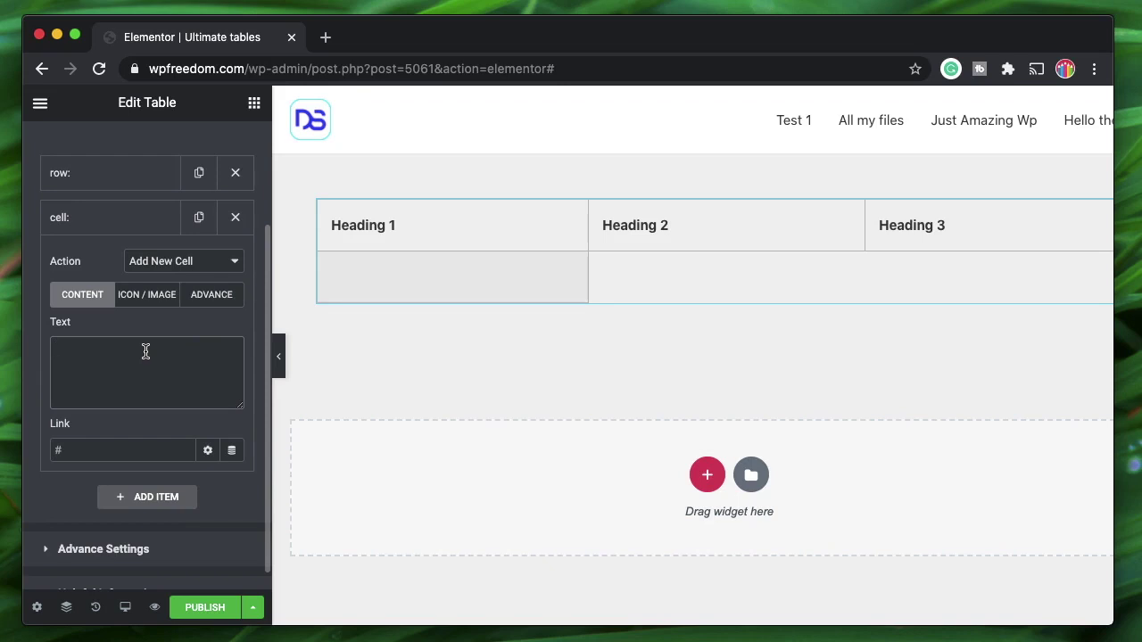
text(Cell 1)
click(208, 449)
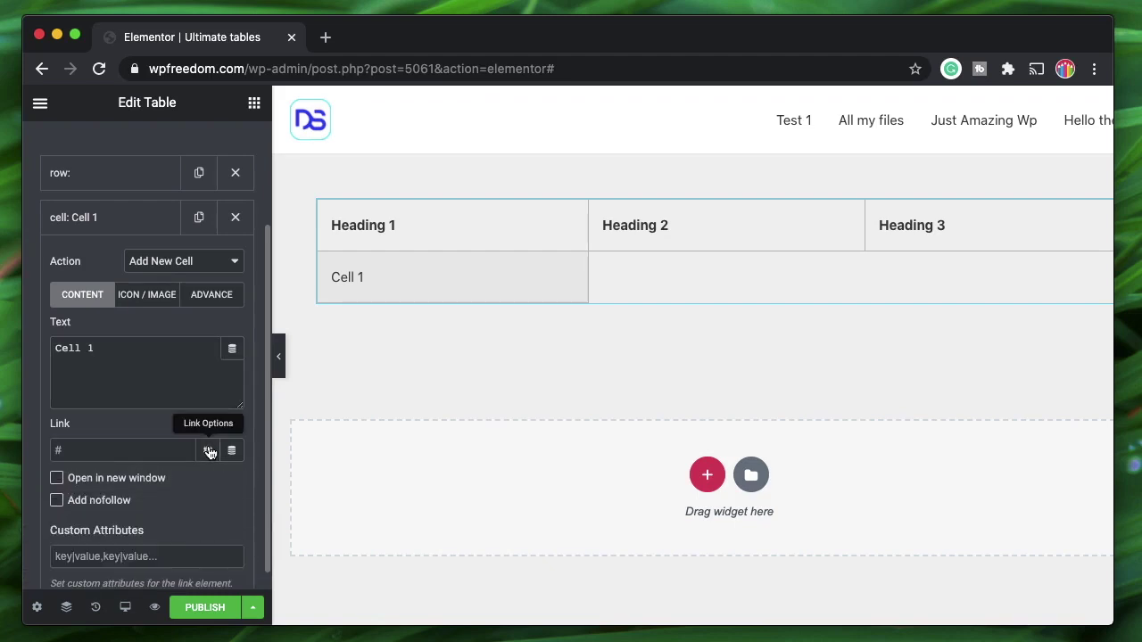
click(148, 450)
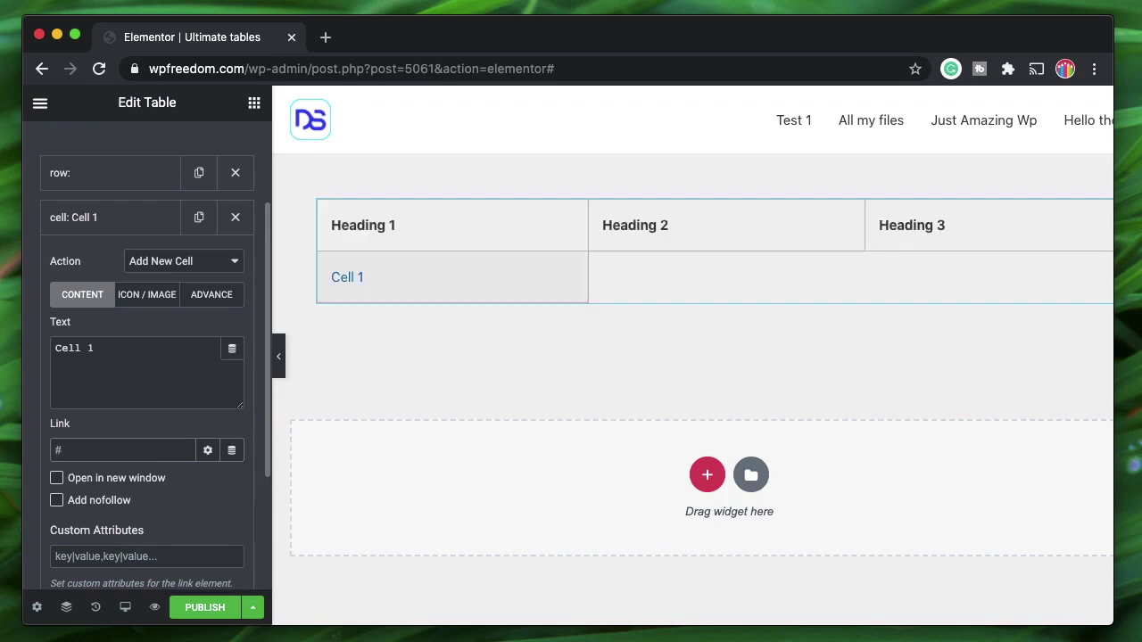
text(home)
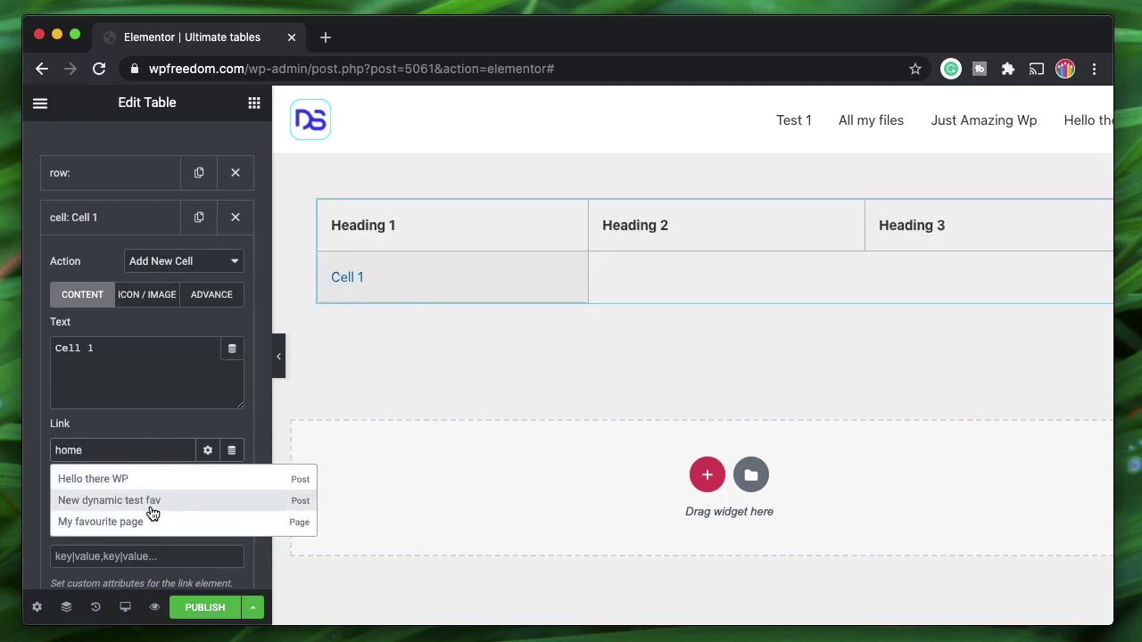
click(160, 485)
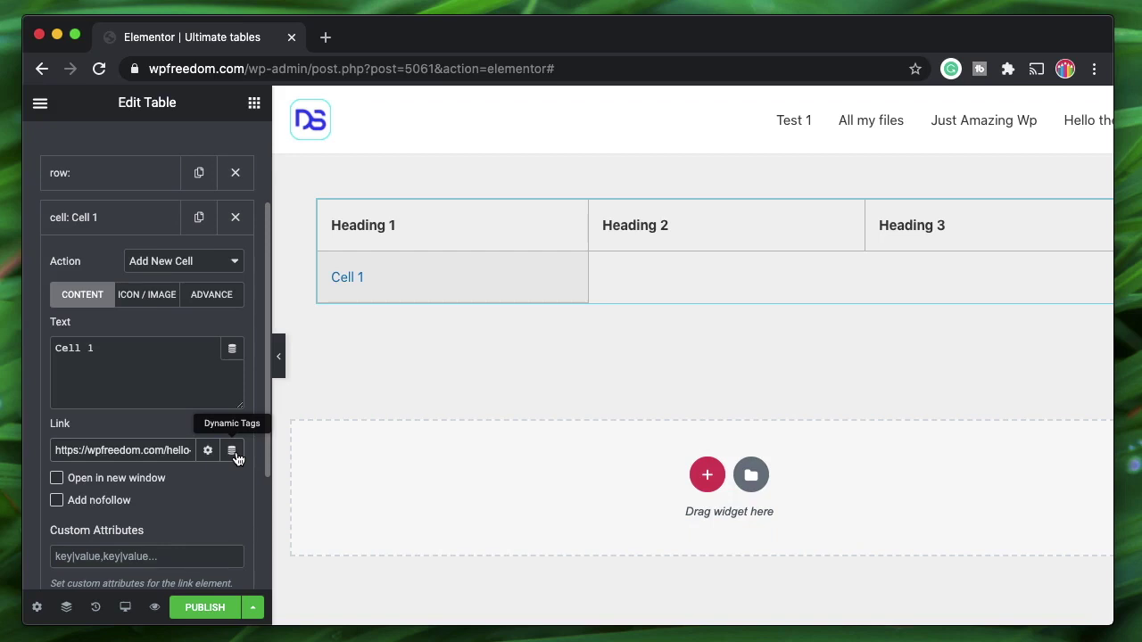
scroll(188, 494, down, 2)
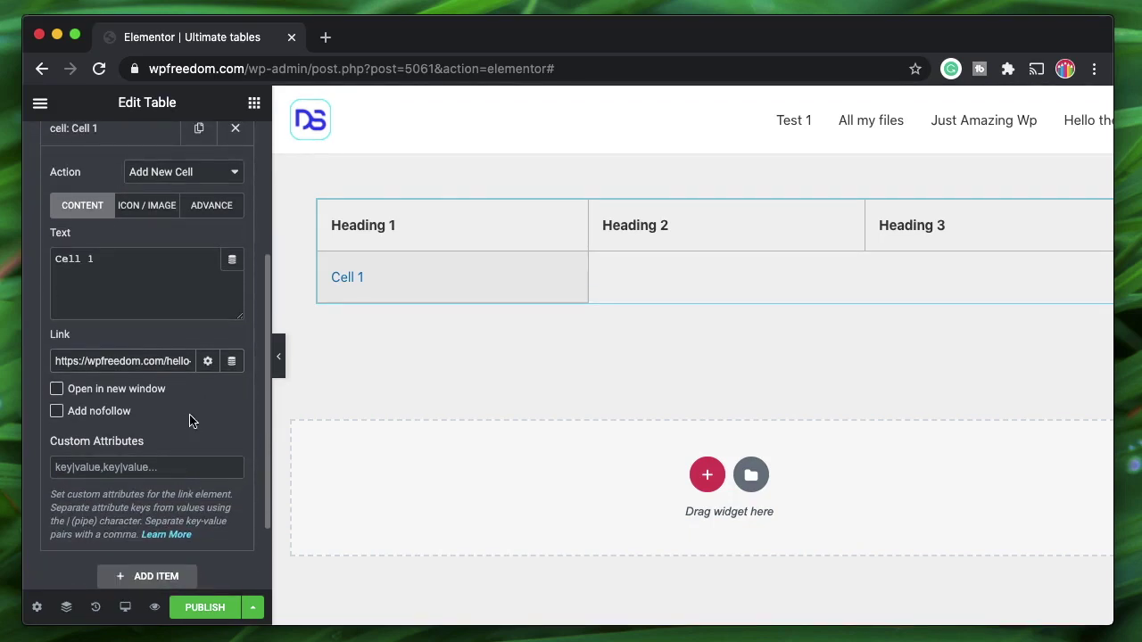
scroll(190, 417, up, 2)
click(107, 224)
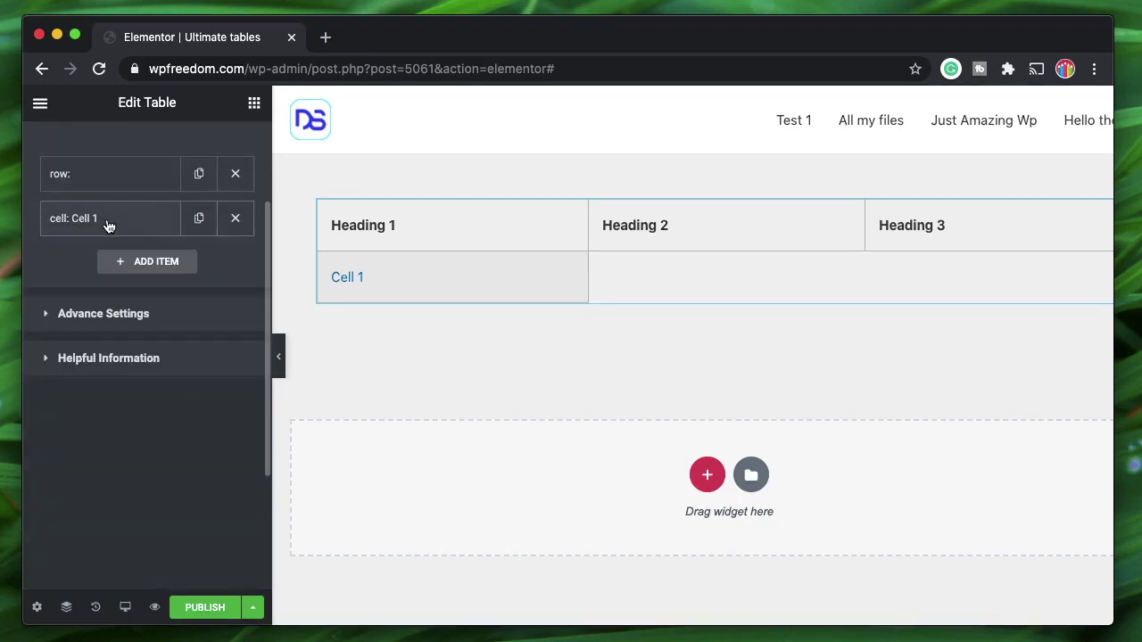
Duplicate Cell 1 twice, then clear the second cell's link and rename it 'Cell 2'.
click(198, 219)
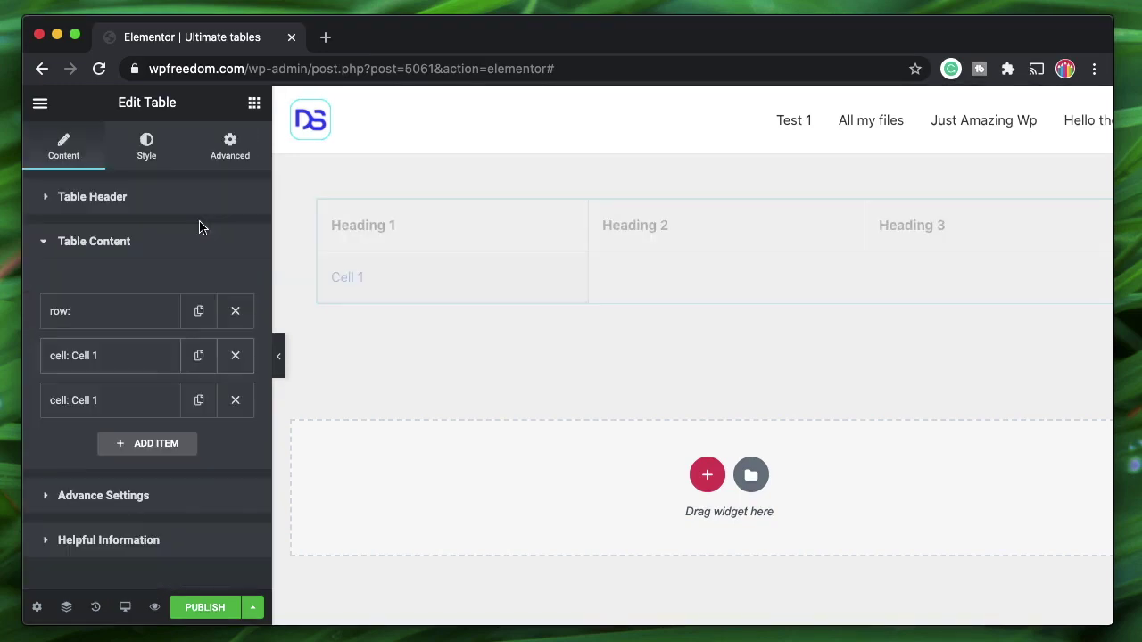
click(198, 400)
click(107, 416)
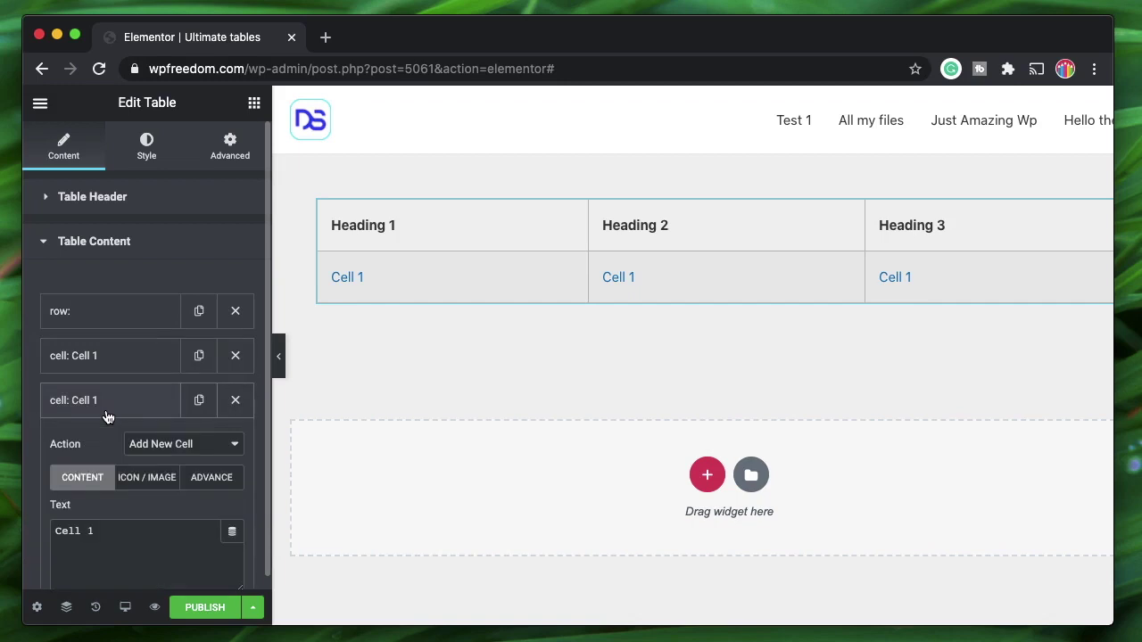
scroll(107, 418, down, 3)
triple_click(145, 474)
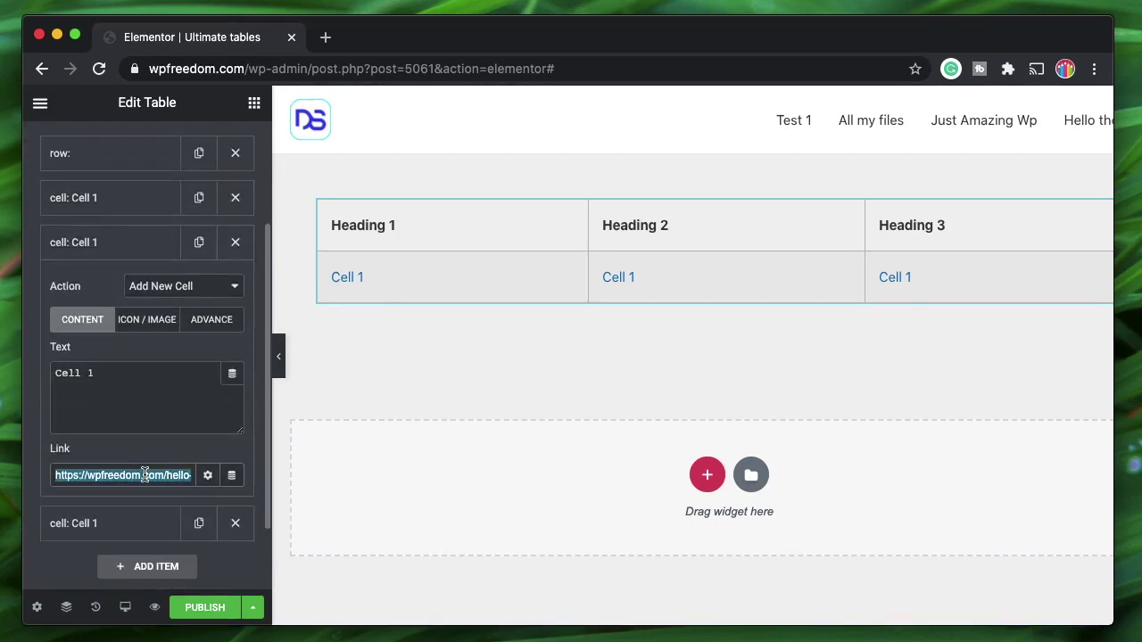
key(BackSpace)
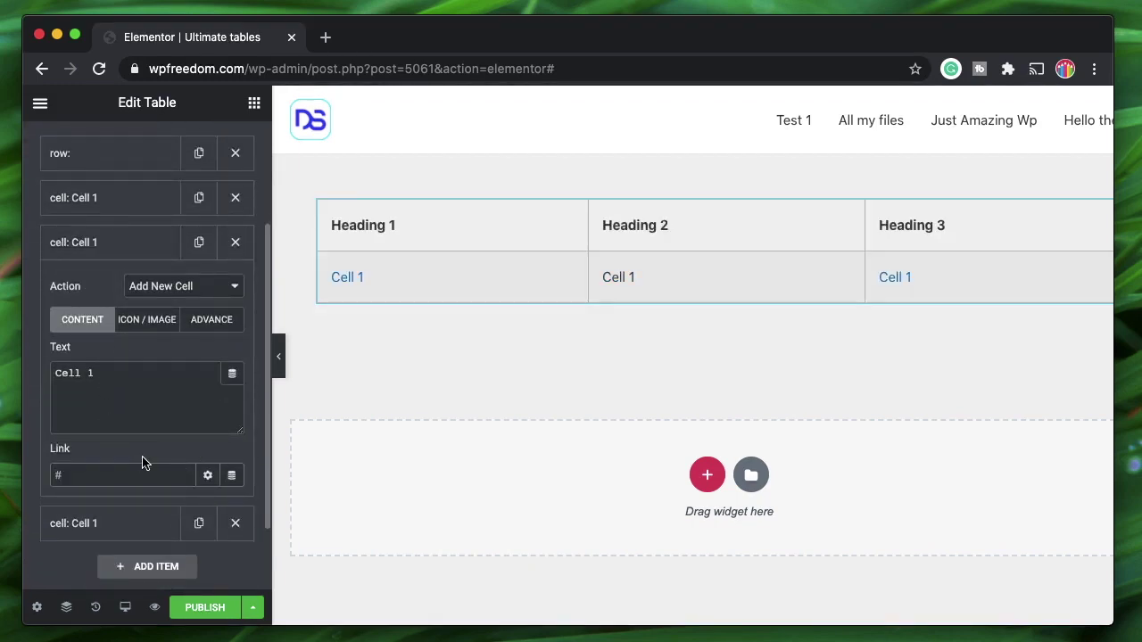
click(107, 241)
click(107, 244)
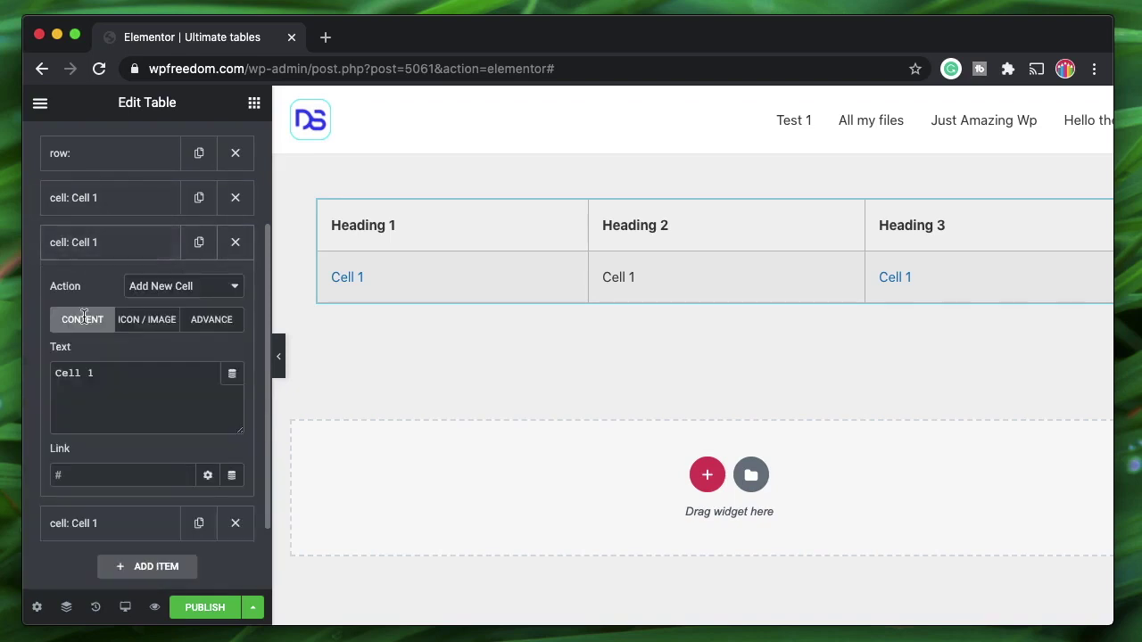
click(106, 377)
key(BackSpace)
text(2)
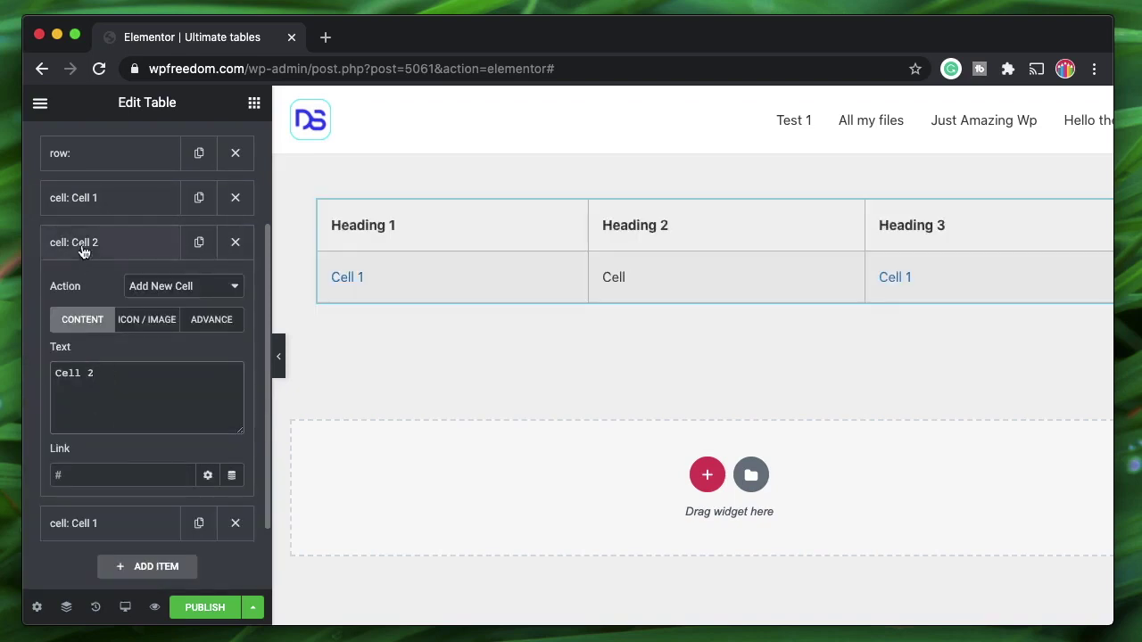
click(84, 244)
Clear the third cell's link and rename it 'Cell 3'.
click(102, 294)
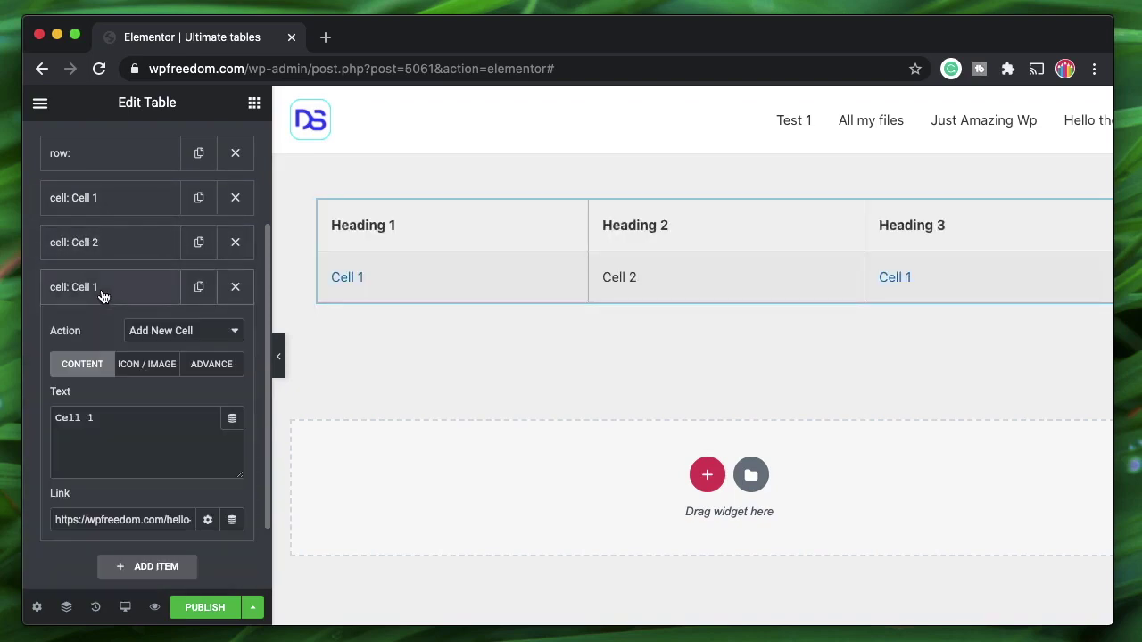
triple_click(182, 519)
key(BackSpace)
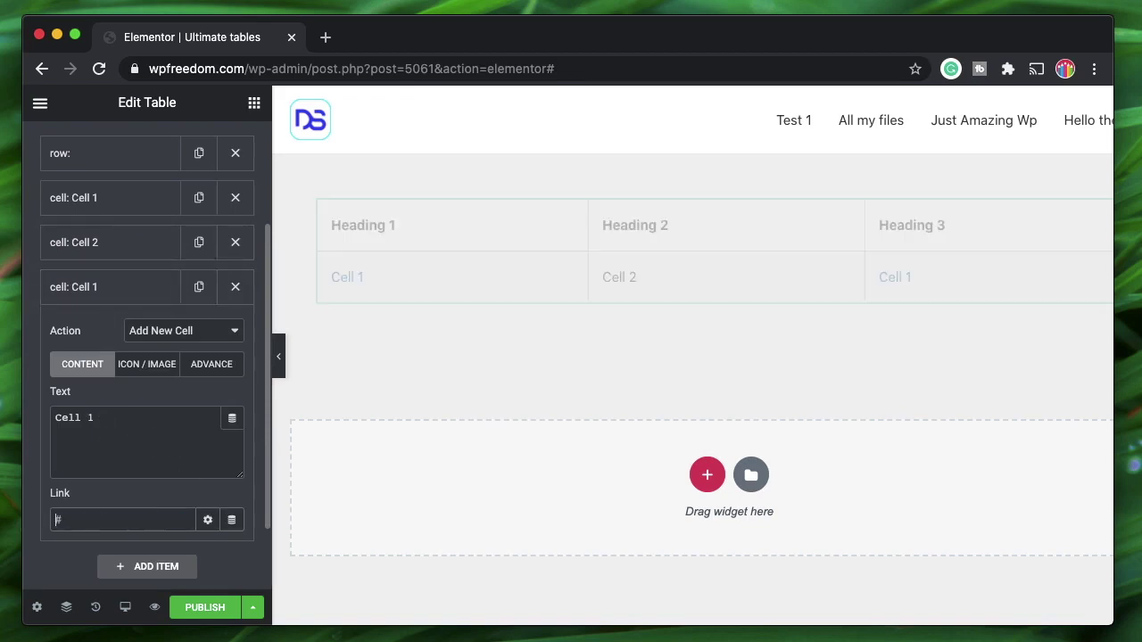
click(117, 417)
key(BackSpace)
text(3)
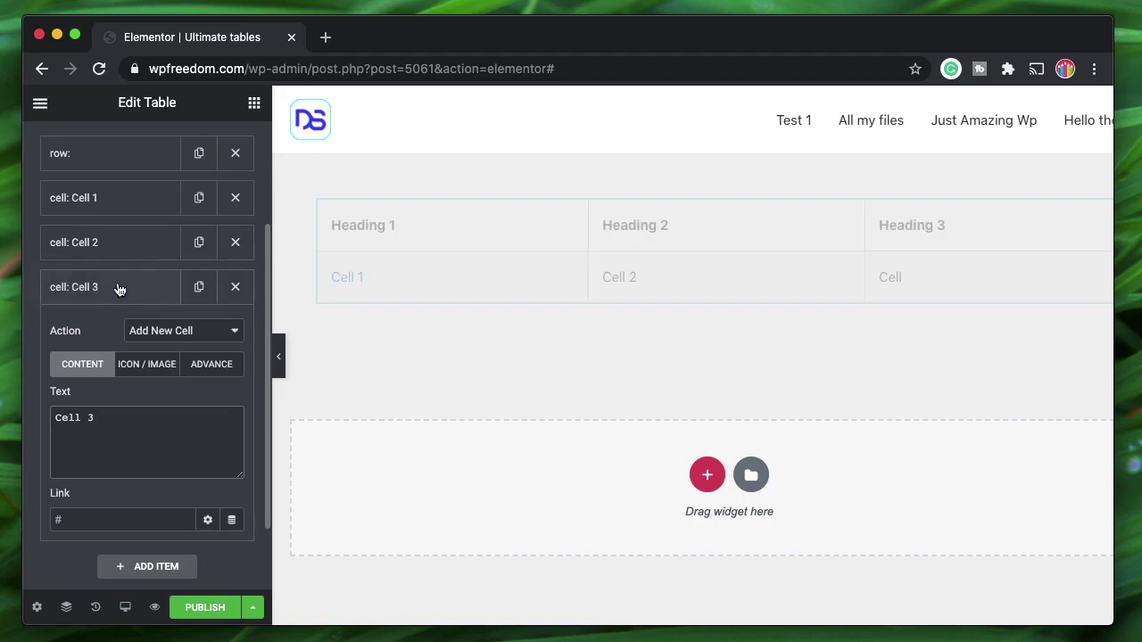
click(119, 288)
Remove the link from Cell 1 so it shows as plain text.
click(115, 198)
click(115, 332)
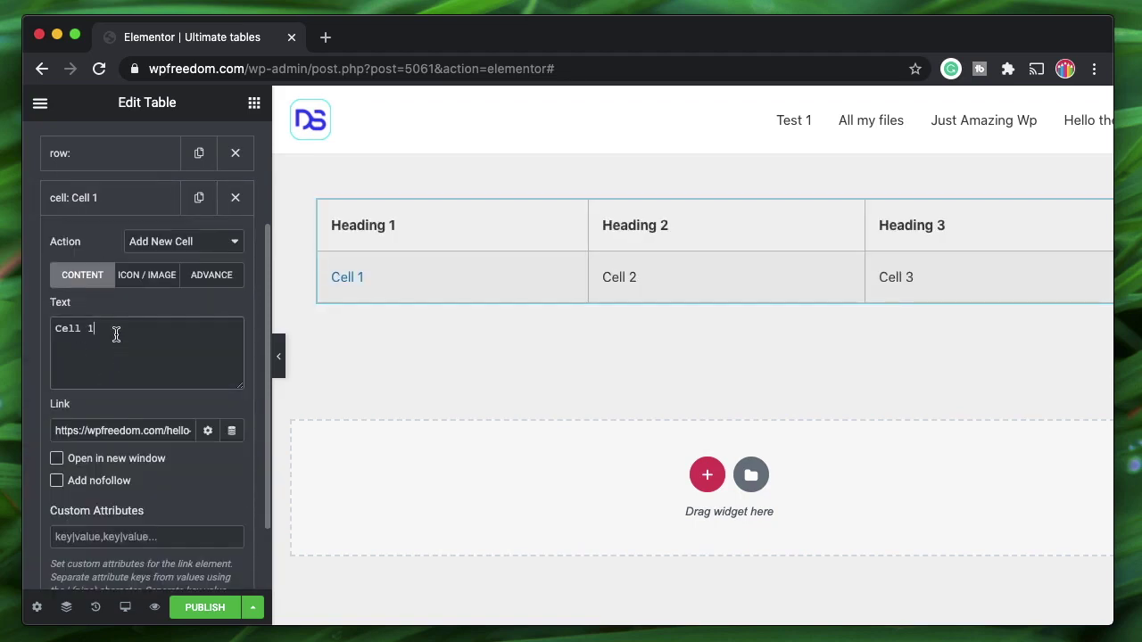
triple_click(128, 429)
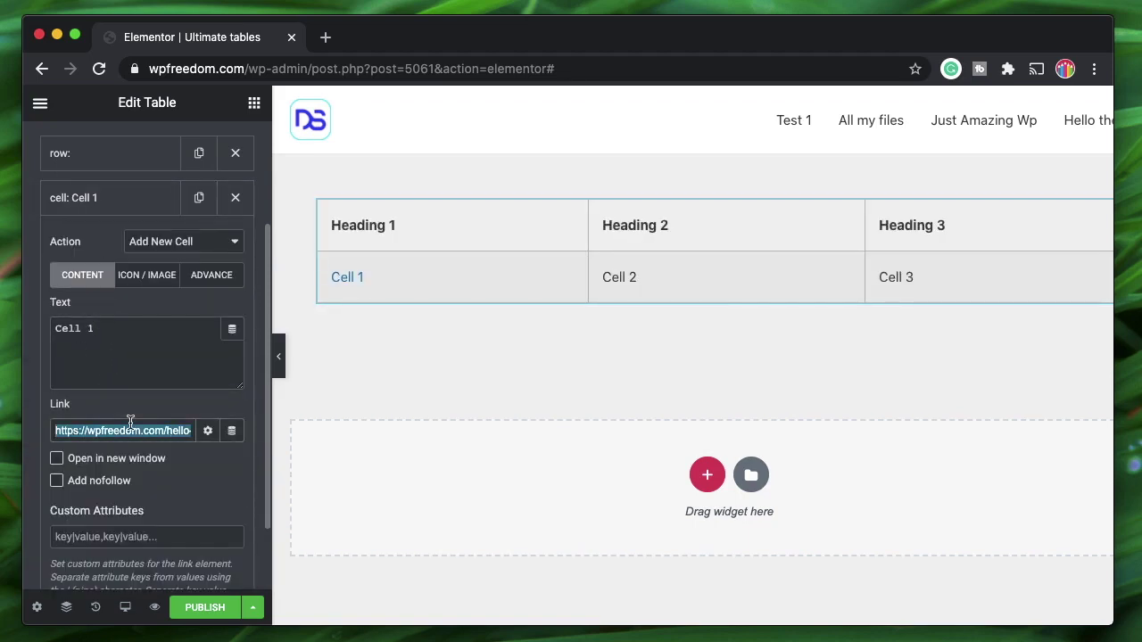
key(BackSpace)
click(109, 208)
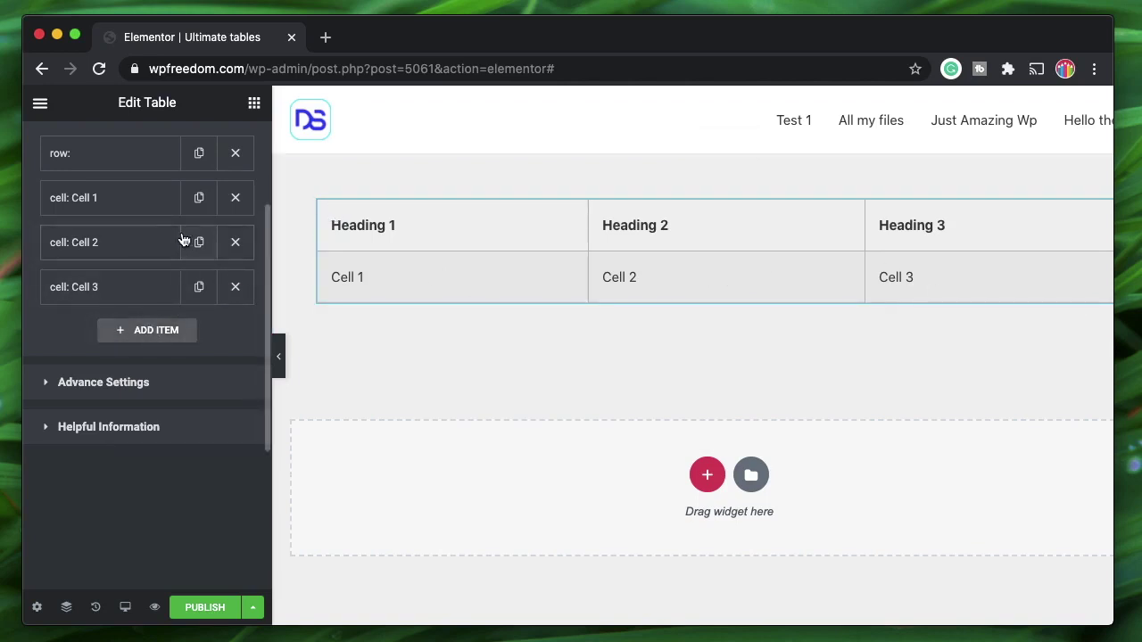
Add a table item and set its action to Start New Row.
click(168, 341)
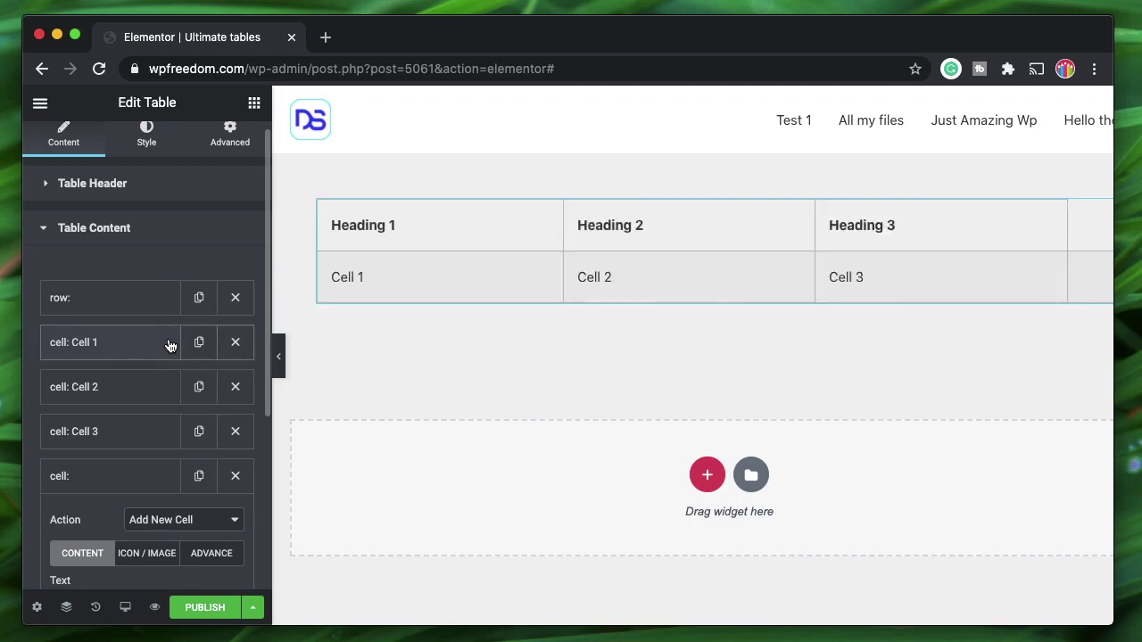
scroll(169, 345, down, 3)
click(193, 398)
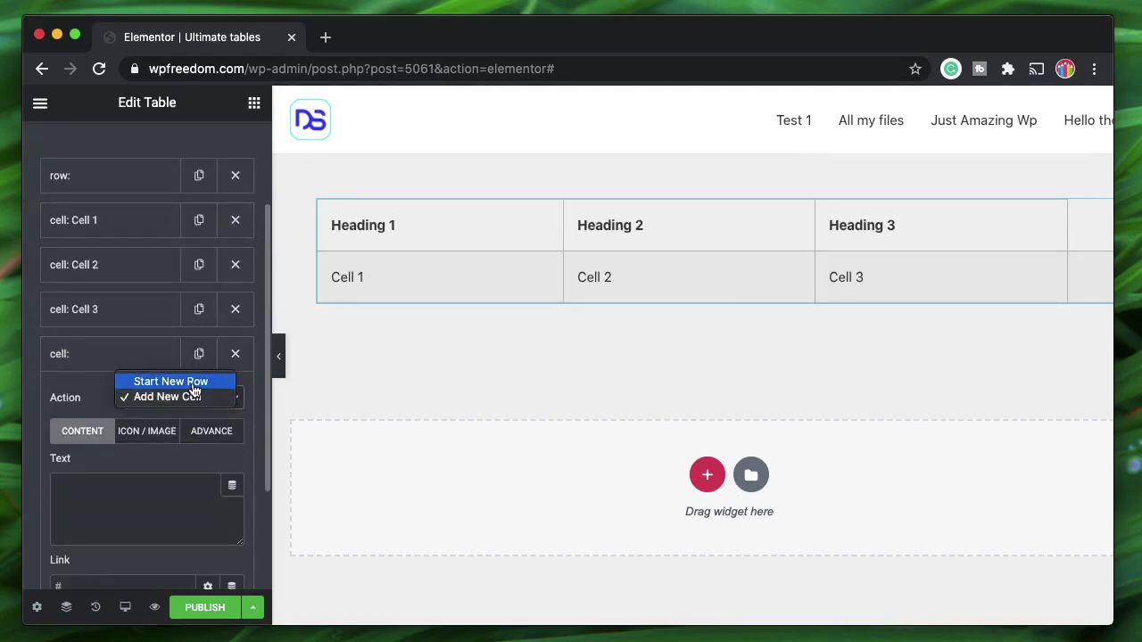
click(189, 382)
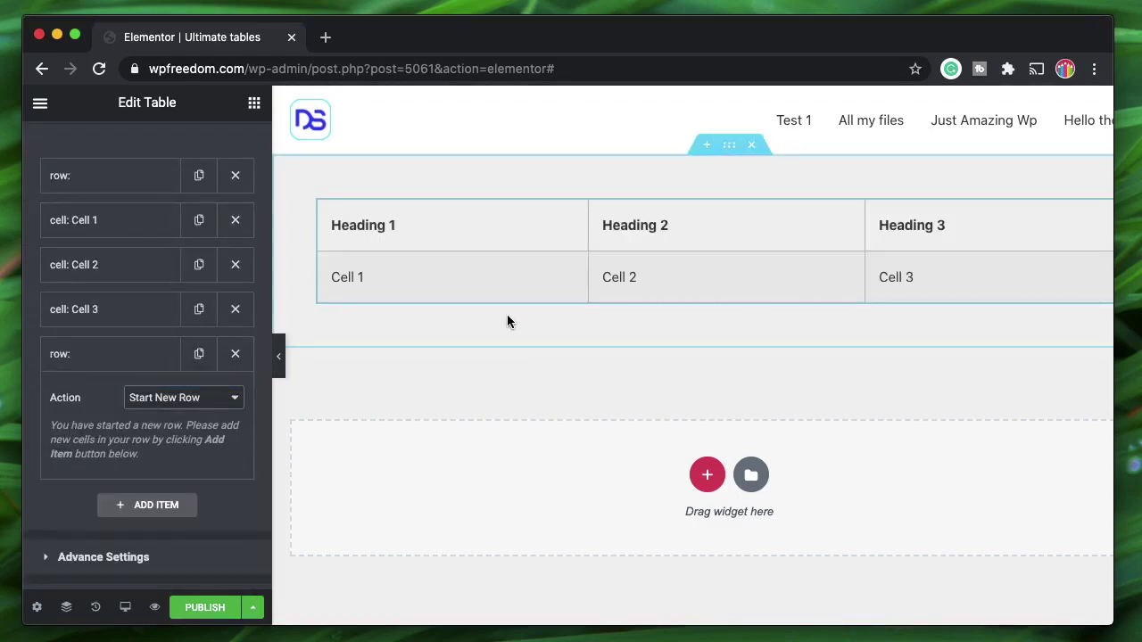
click(111, 358)
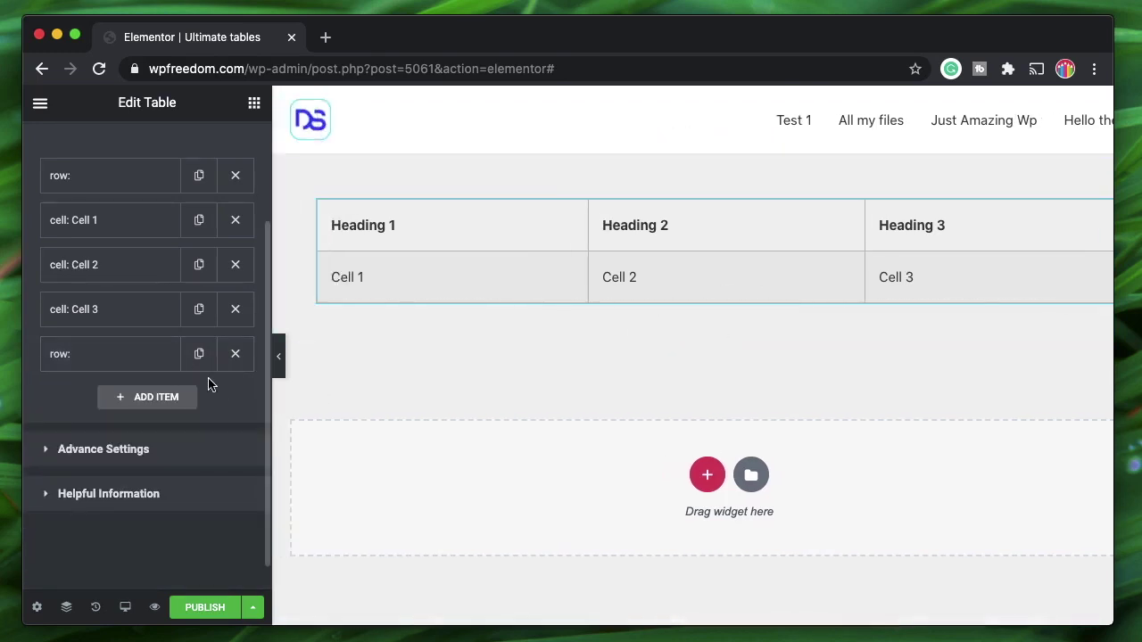
Add a cell to the new row with the text 'Cell 4'.
click(147, 397)
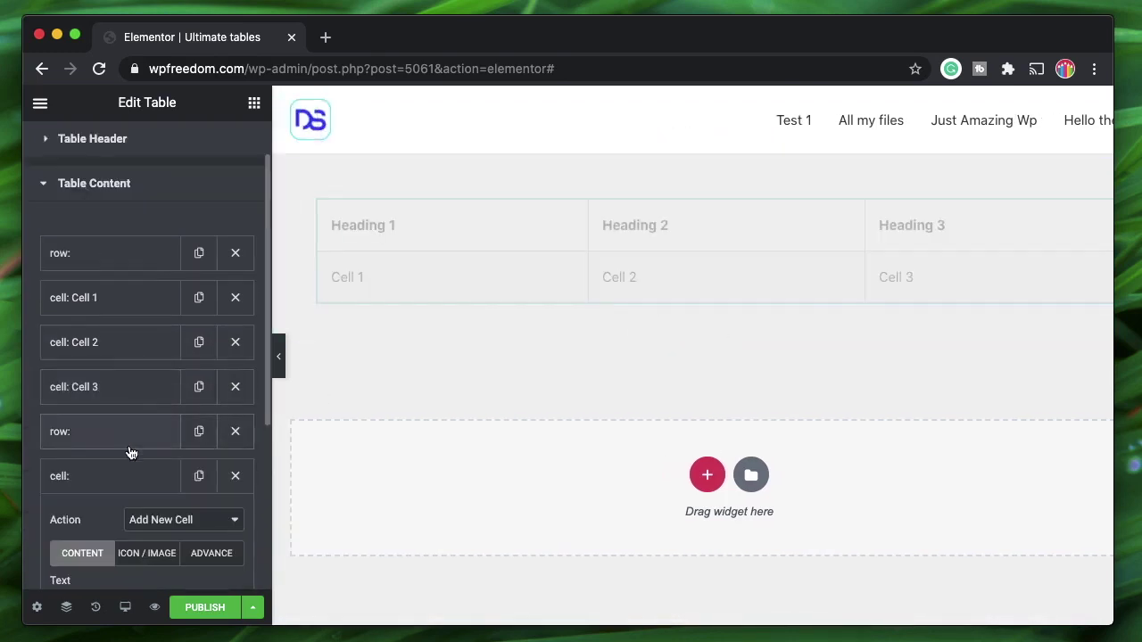
scroll(129, 450, down, 3)
click(147, 475)
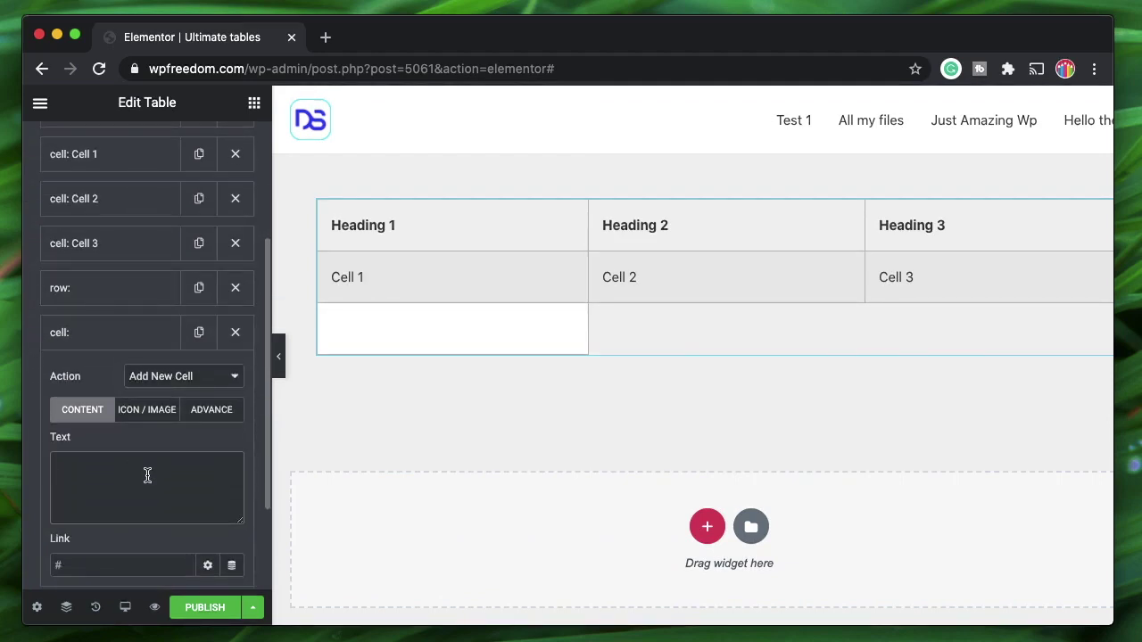
text(Cell 4)
click(85, 343)
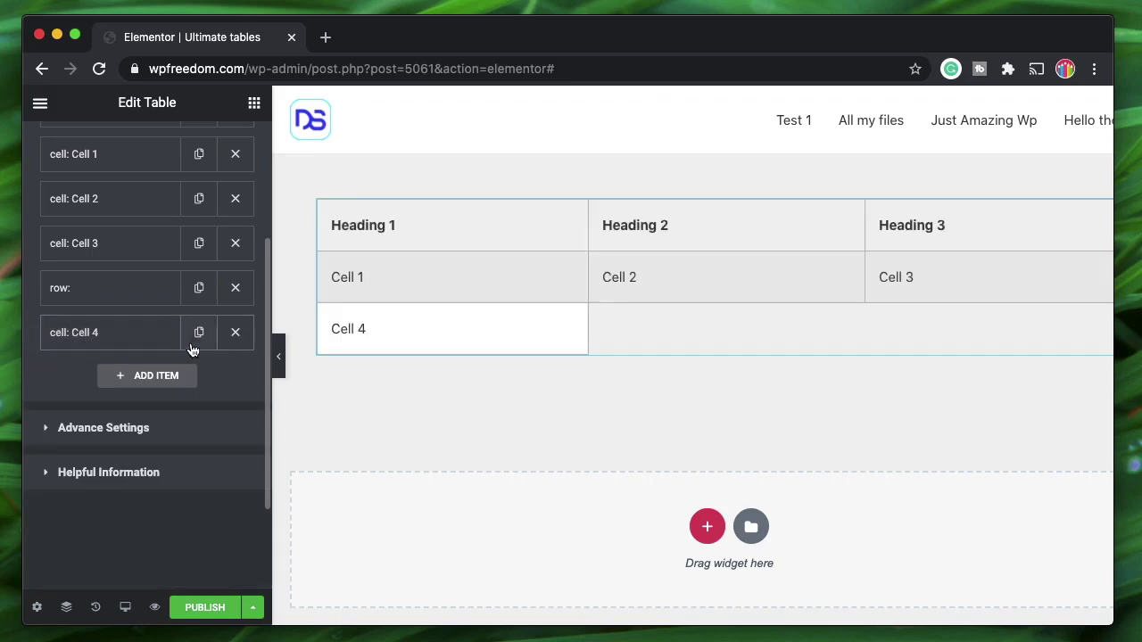
Duplicate Cell 4 twice and rename the middle copy to 'Cell 5'.
click(199, 332)
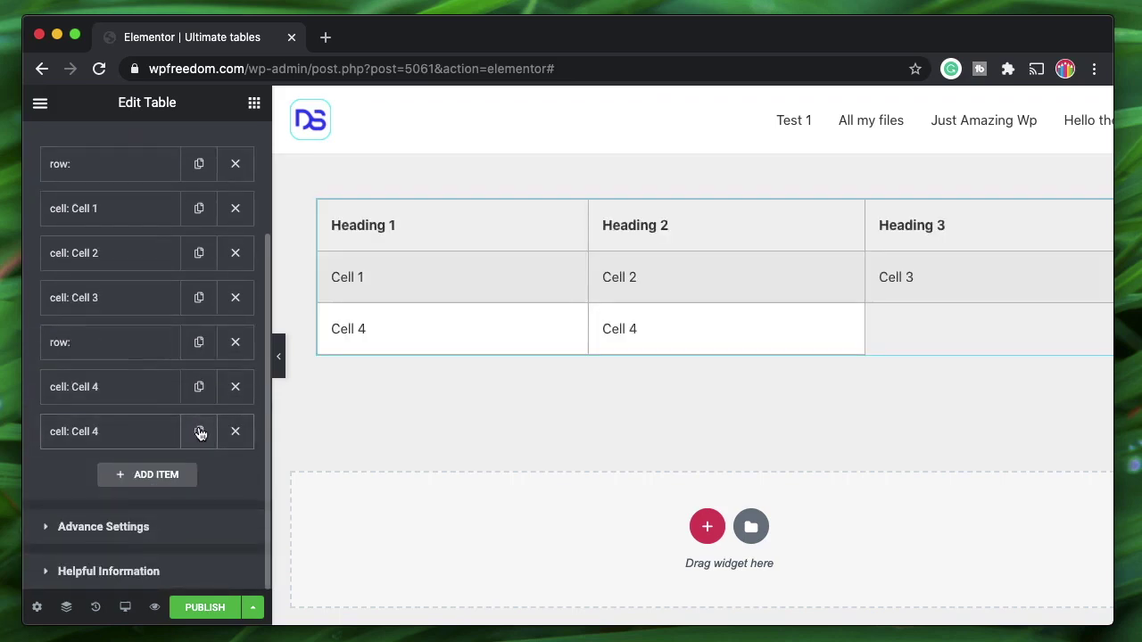
click(199, 430)
scroll(128, 431, down, 1)
click(120, 400)
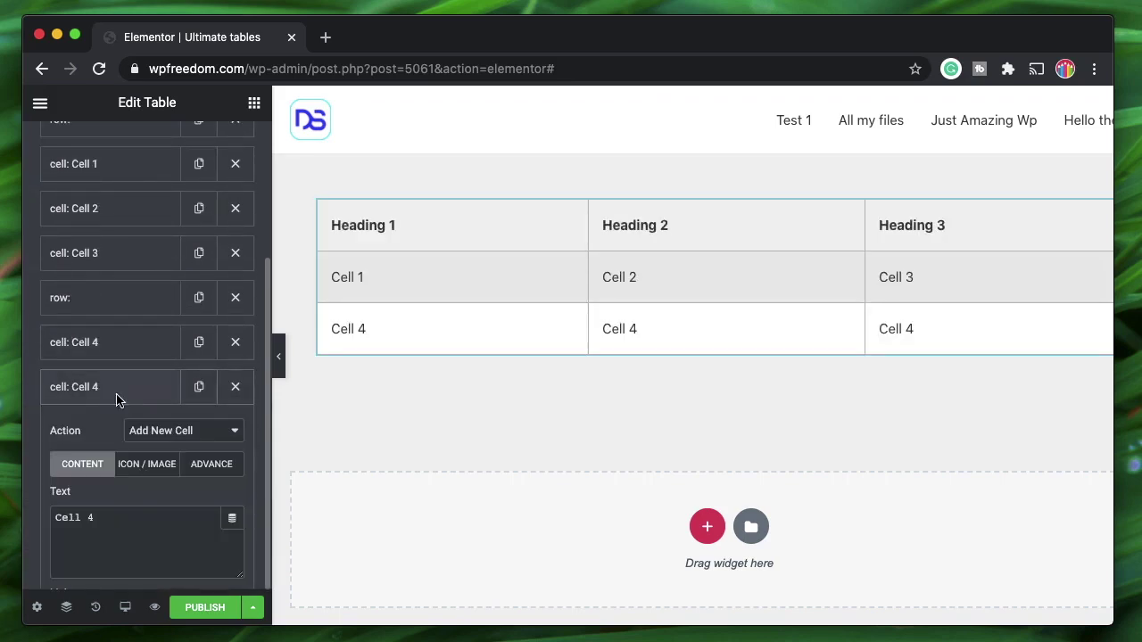
click(122, 517)
key(BackSpace)
text(5)
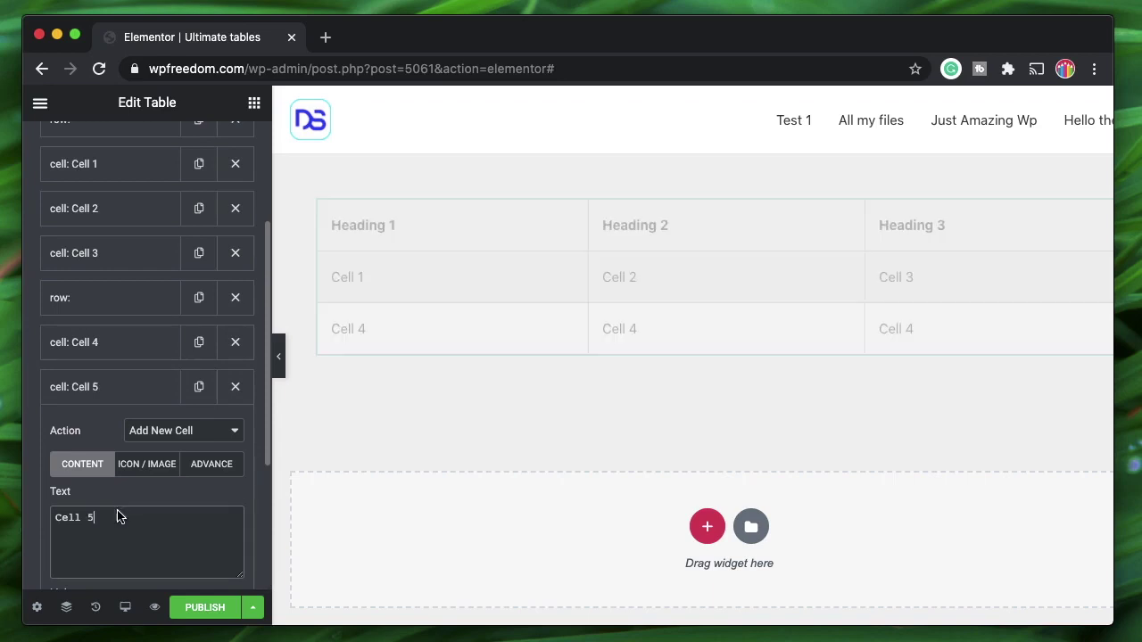
click(74, 390)
Rename the last copy of Cell 4 to 'Cell 6'.
click(106, 437)
scroll(115, 435, down, 3)
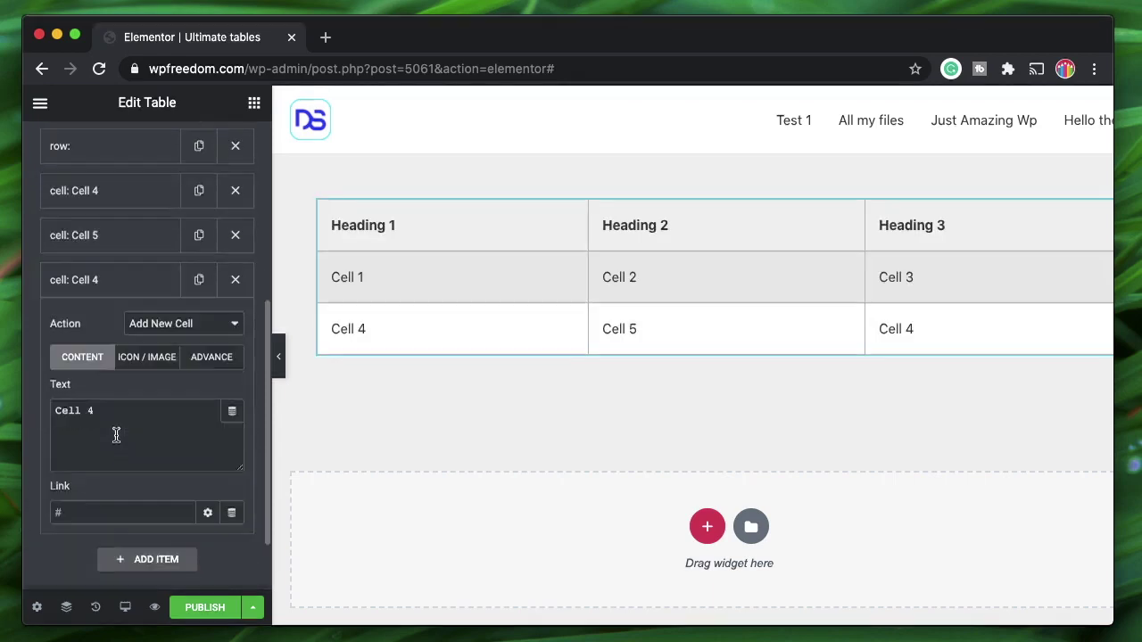
click(149, 411)
key(BackSpace)
text(6)
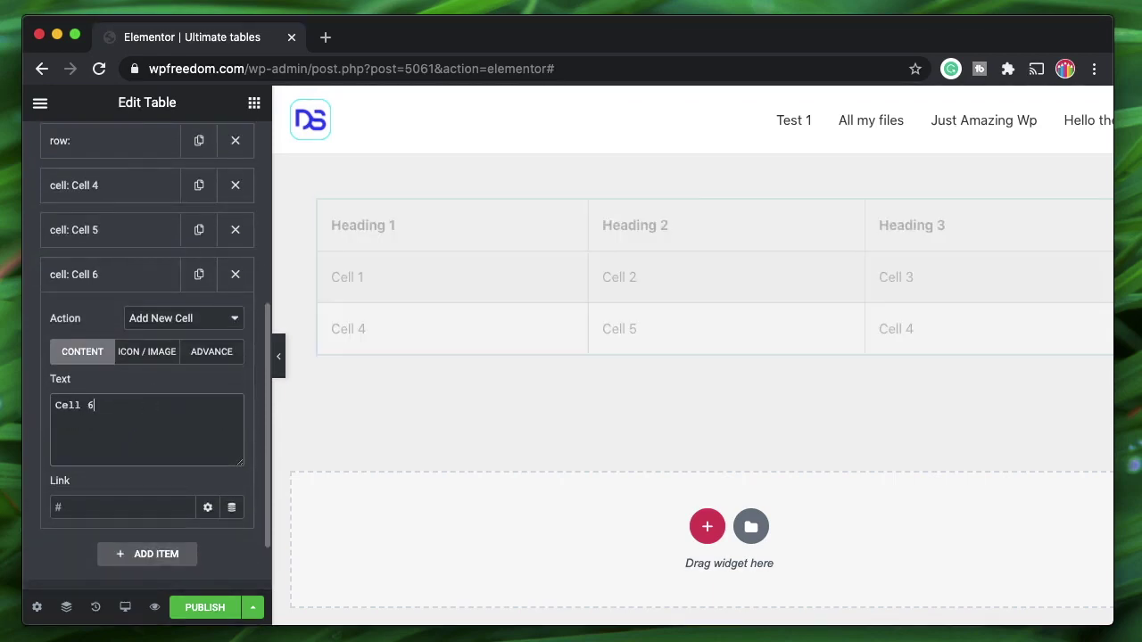
click(88, 282)
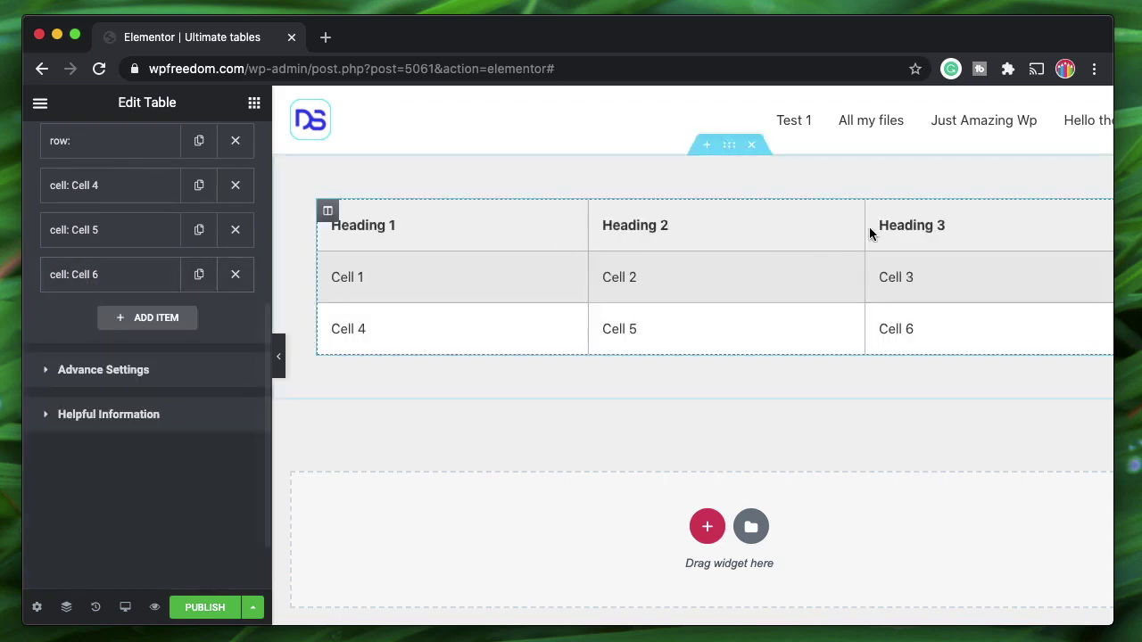
Check the three-by-three table in the preview and select the section holding it.
scroll(719, 256, right, 2)
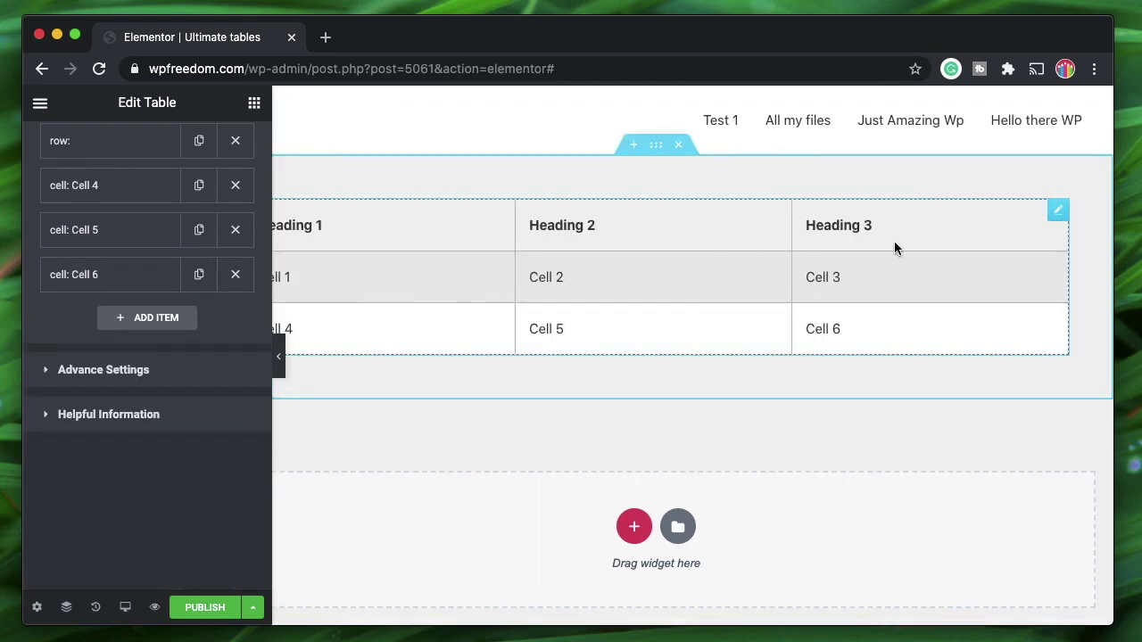
scroll(928, 302, left, 2)
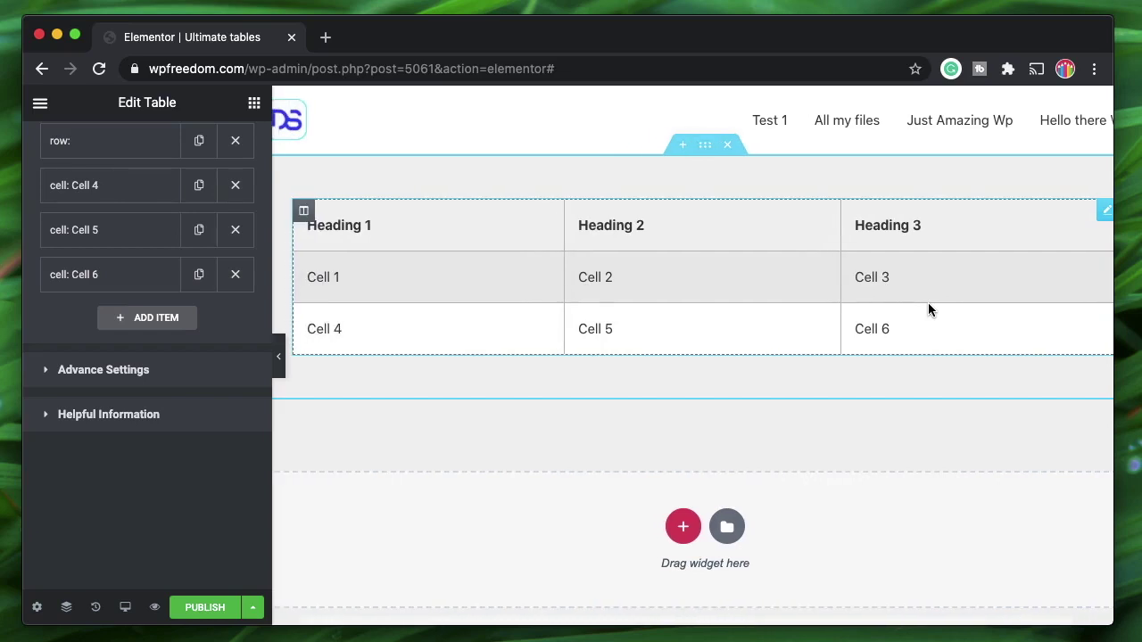
scroll(131, 233, up, 8)
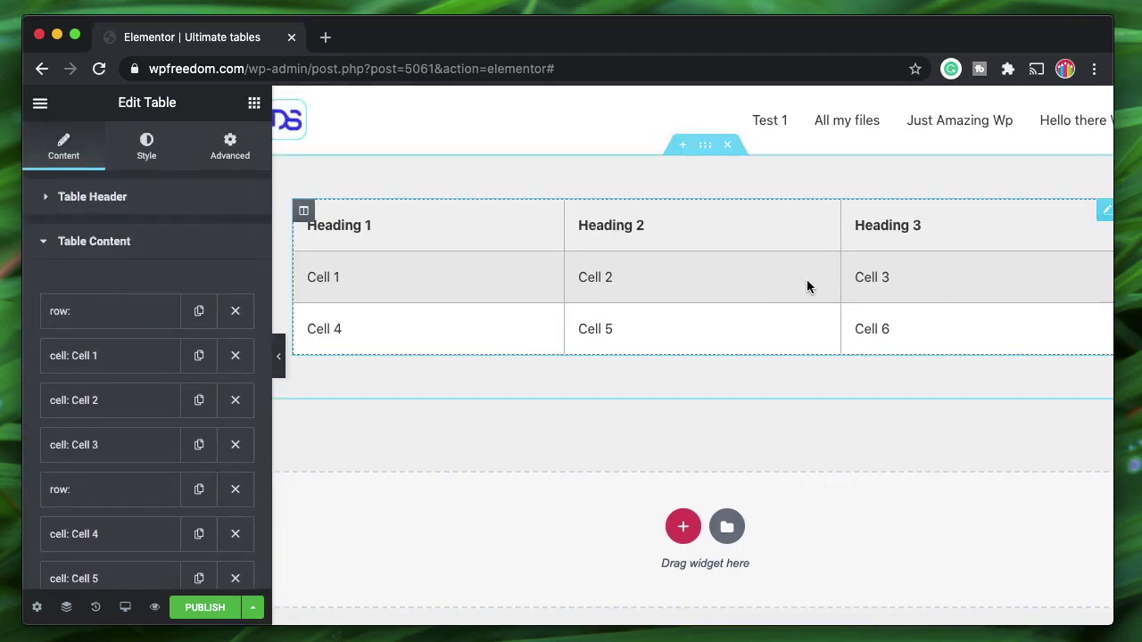
click(705, 146)
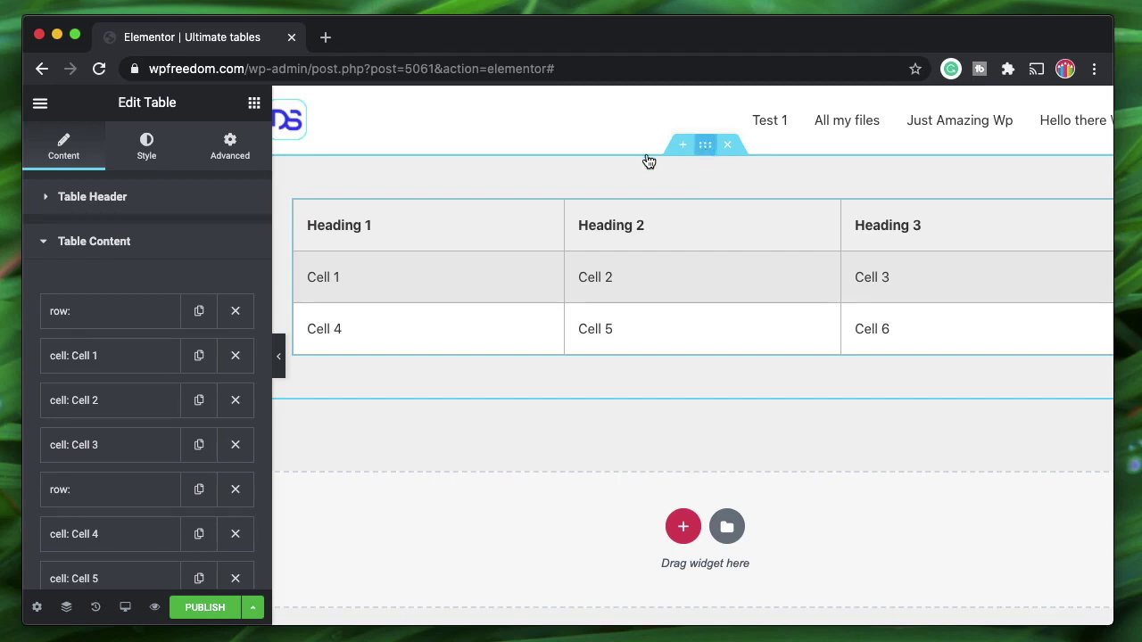
Give the section a Classic white (#FFFFFF) background, then collapse the Background group.
click(148, 148)
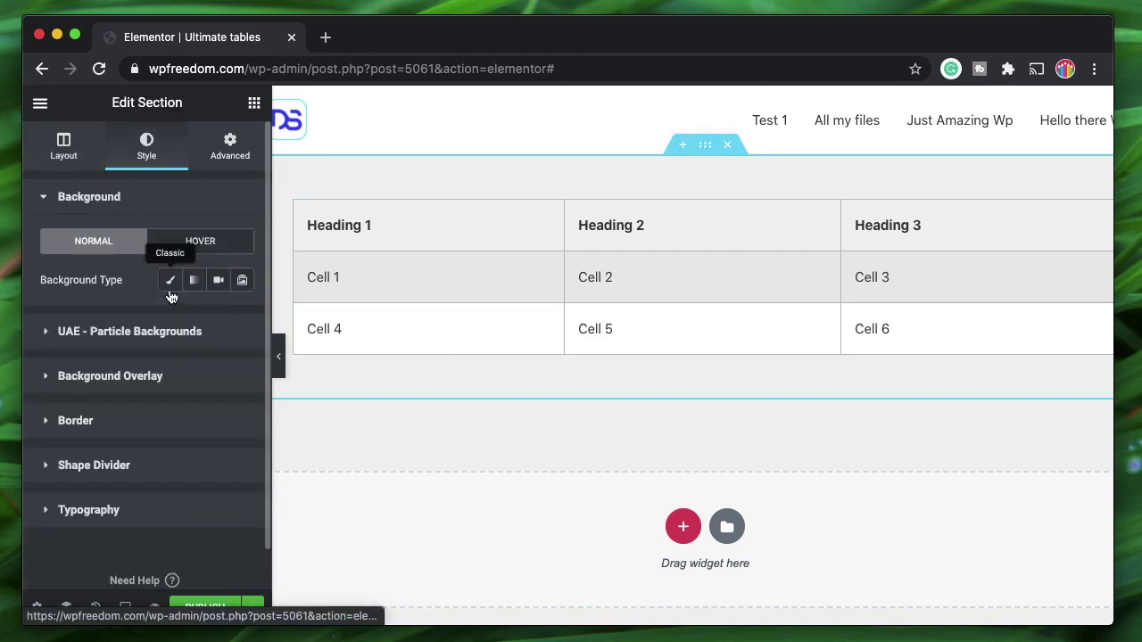
click(168, 282)
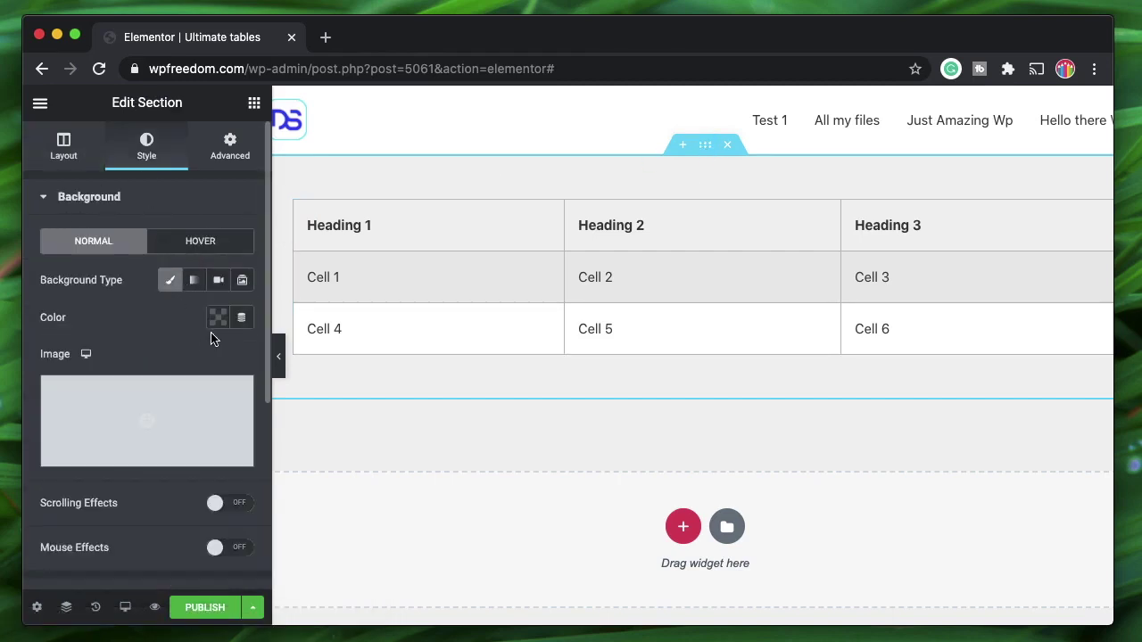
click(218, 321)
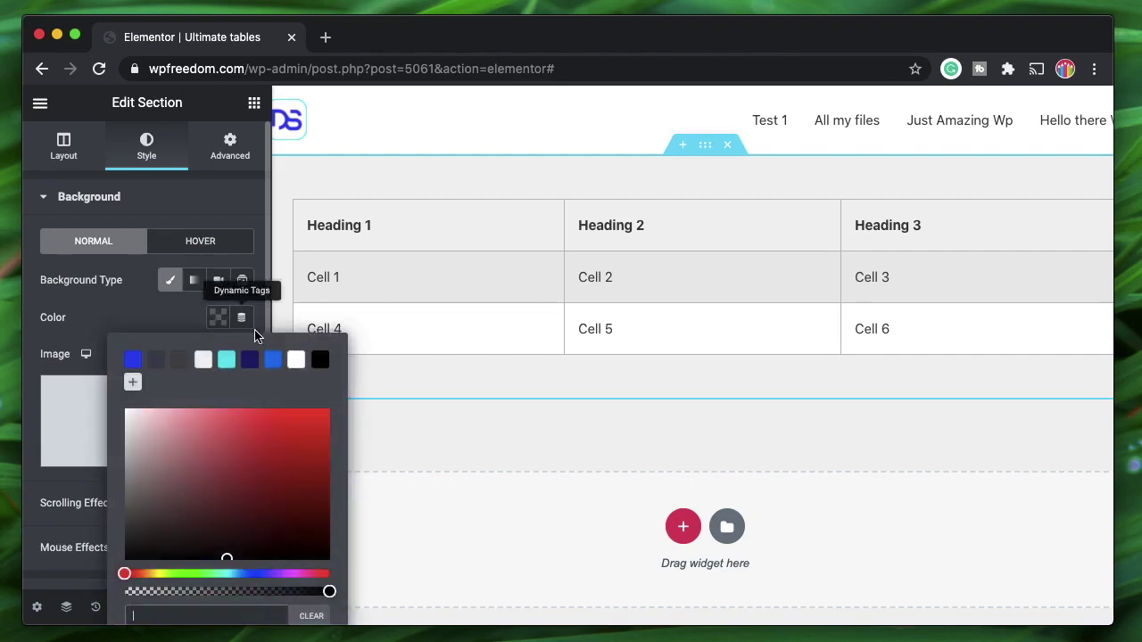
click(295, 360)
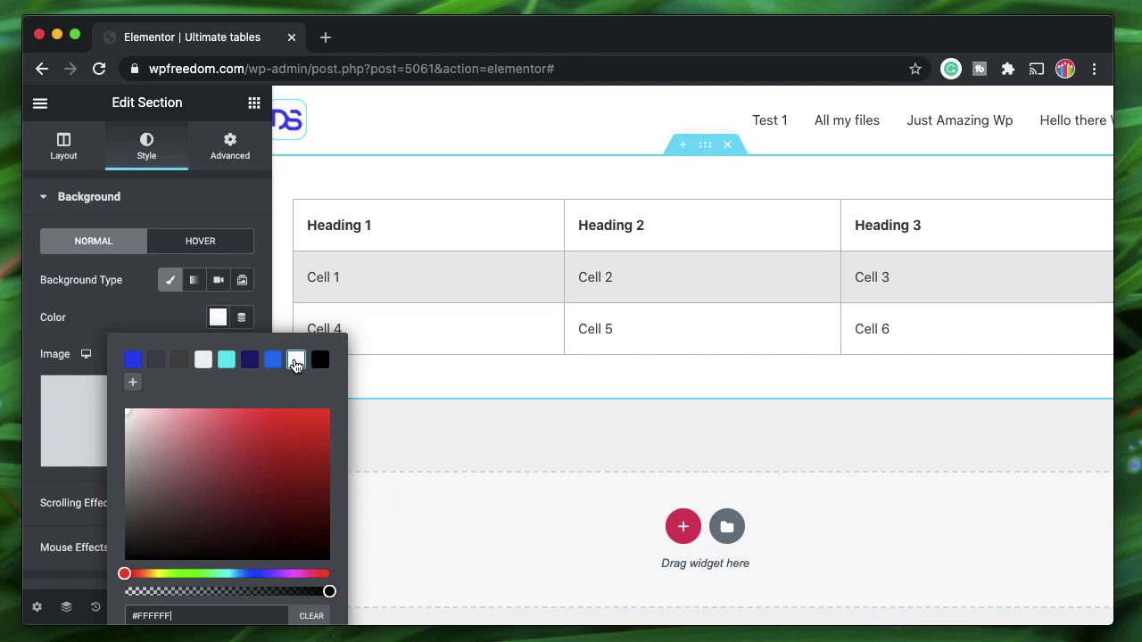
click(141, 316)
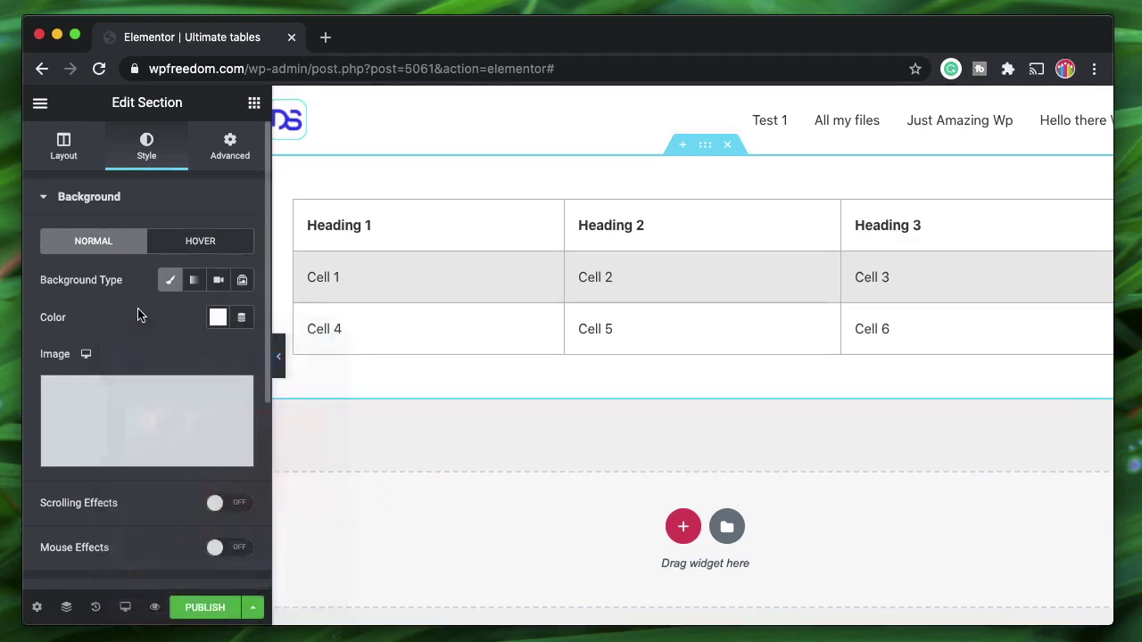
click(131, 208)
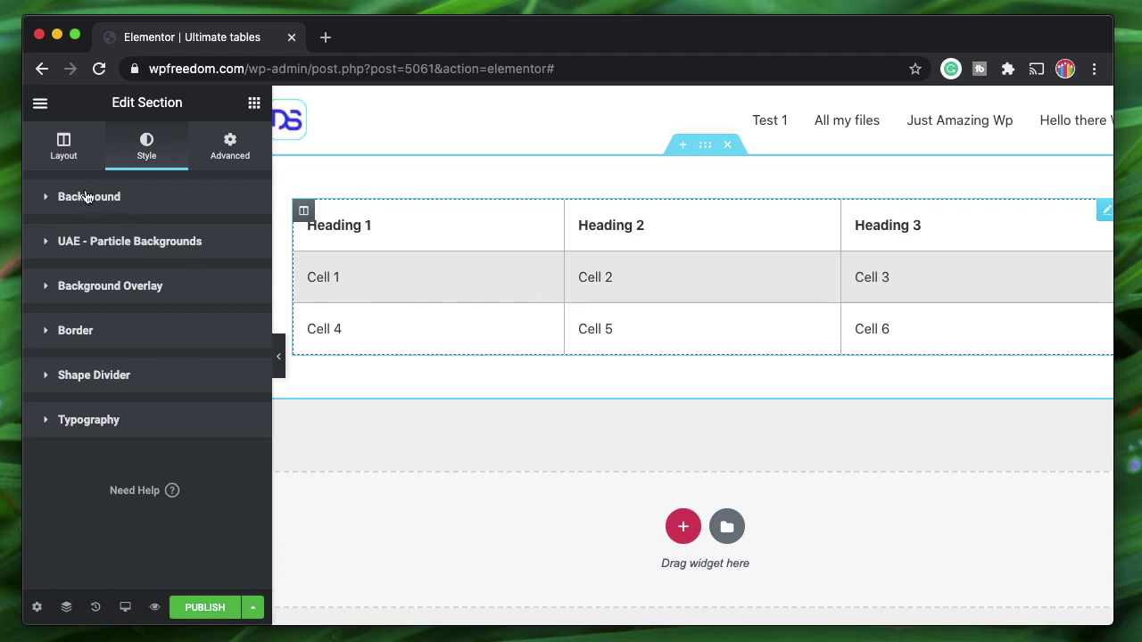
Switch Sortable Table to YES in the table's Advance Settings.
click(109, 244)
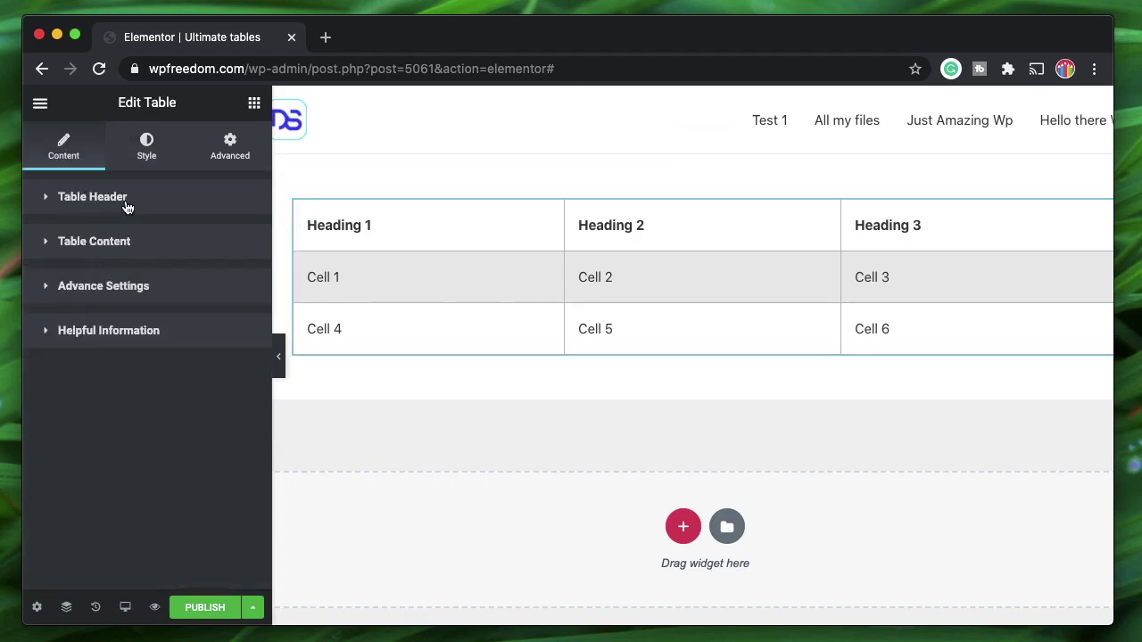
triple_click(357, 227)
click(415, 226)
click(123, 286)
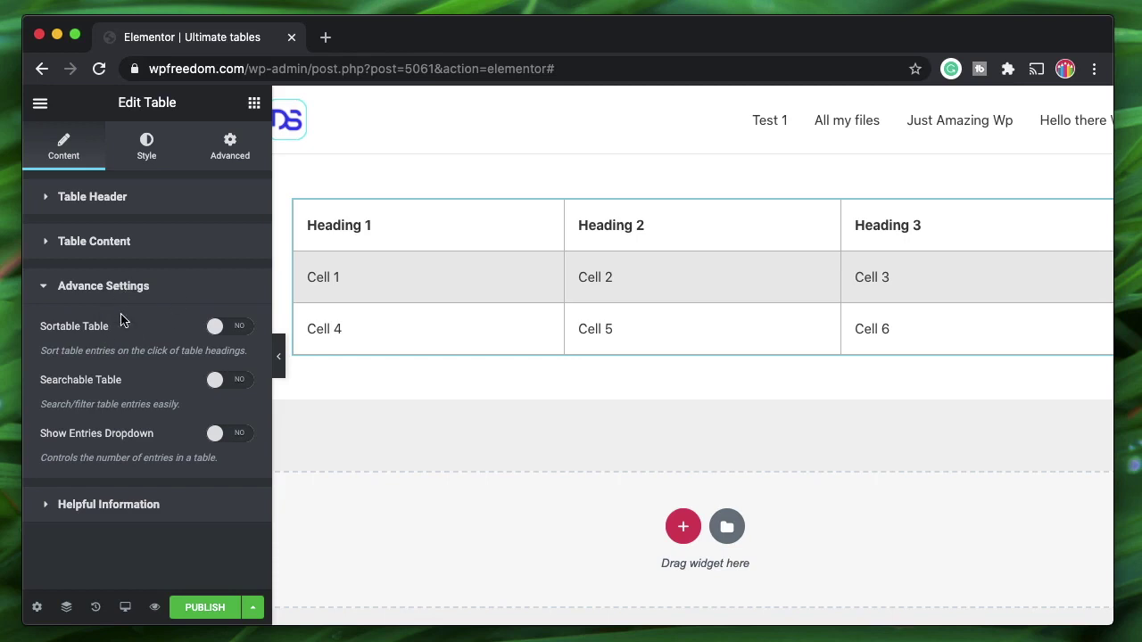
click(227, 334)
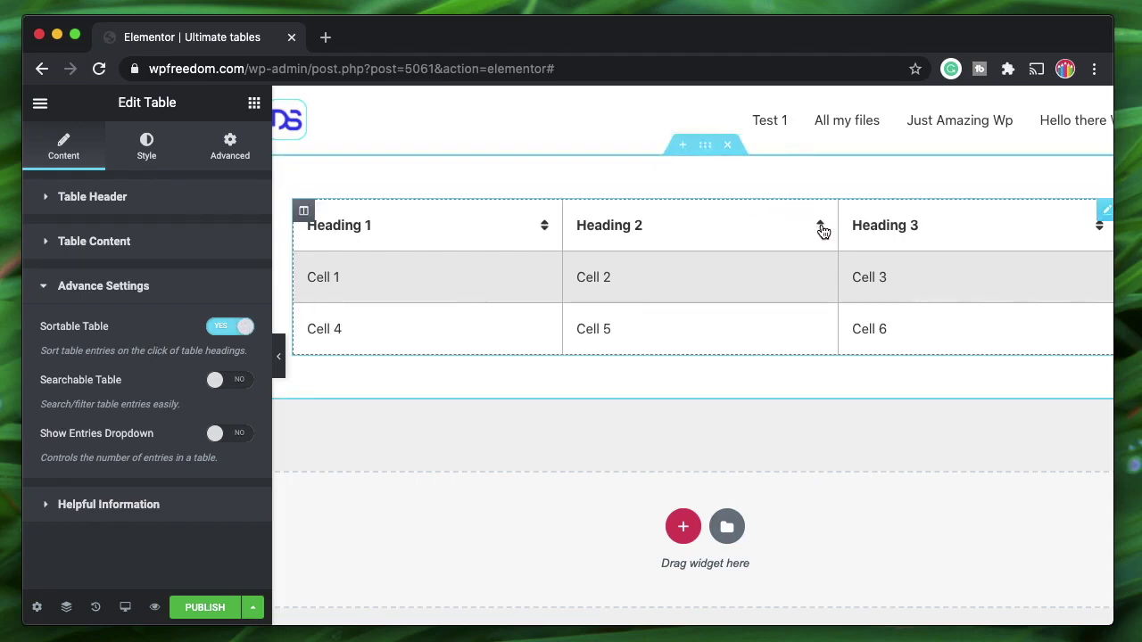
Try the Heading 2 sort, then change the Heading 2 cells to 100 and 1000.
click(820, 226)
click(820, 227)
click(821, 227)
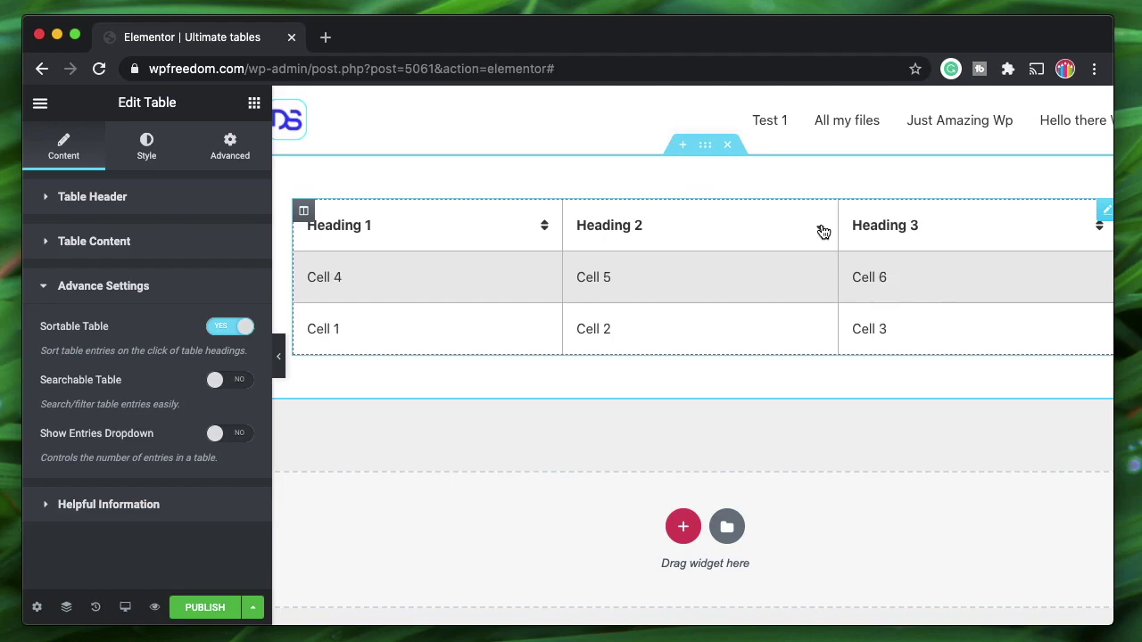
triple_click(593, 277)
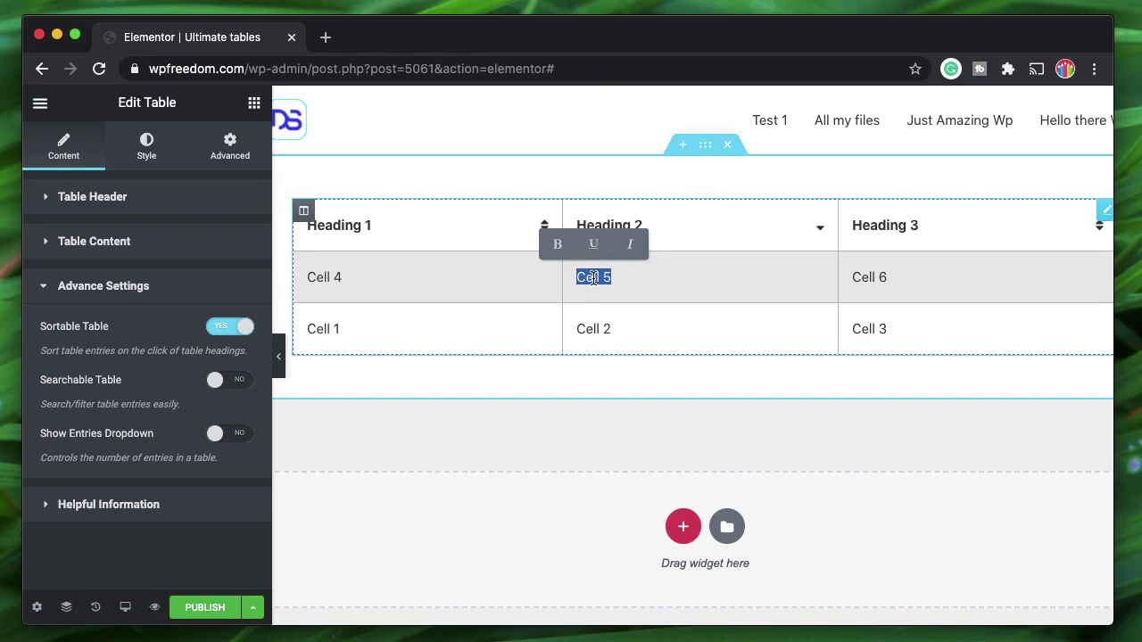
text(100)
click(592, 323)
triple_click(593, 328)
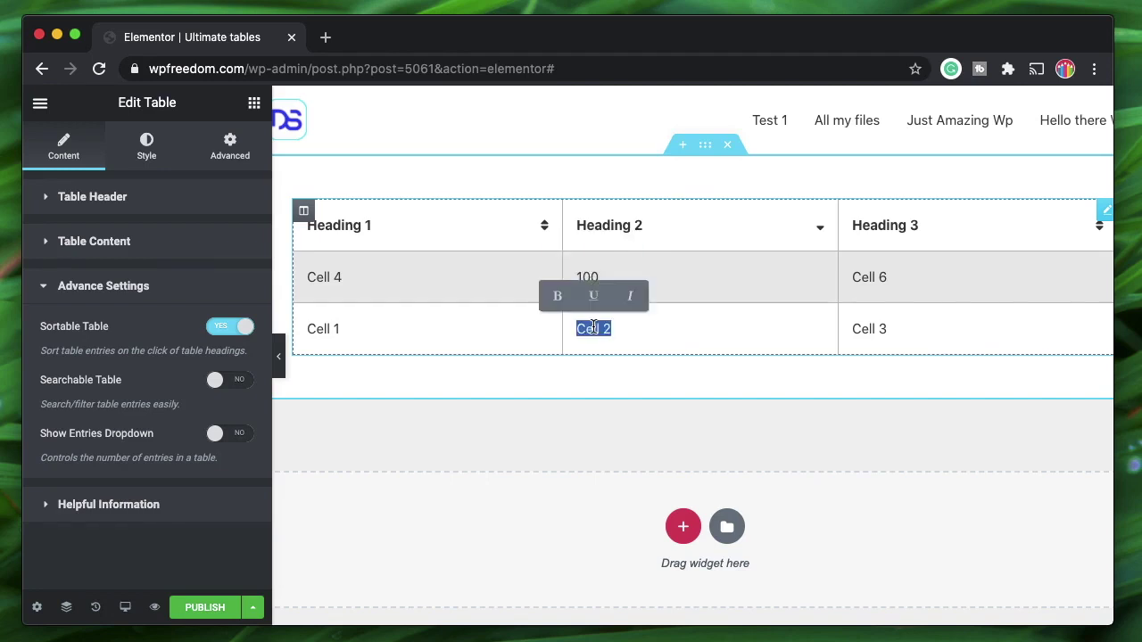
text(1000)
Sort the table by Heading 2 so 100 comes first.
click(774, 230)
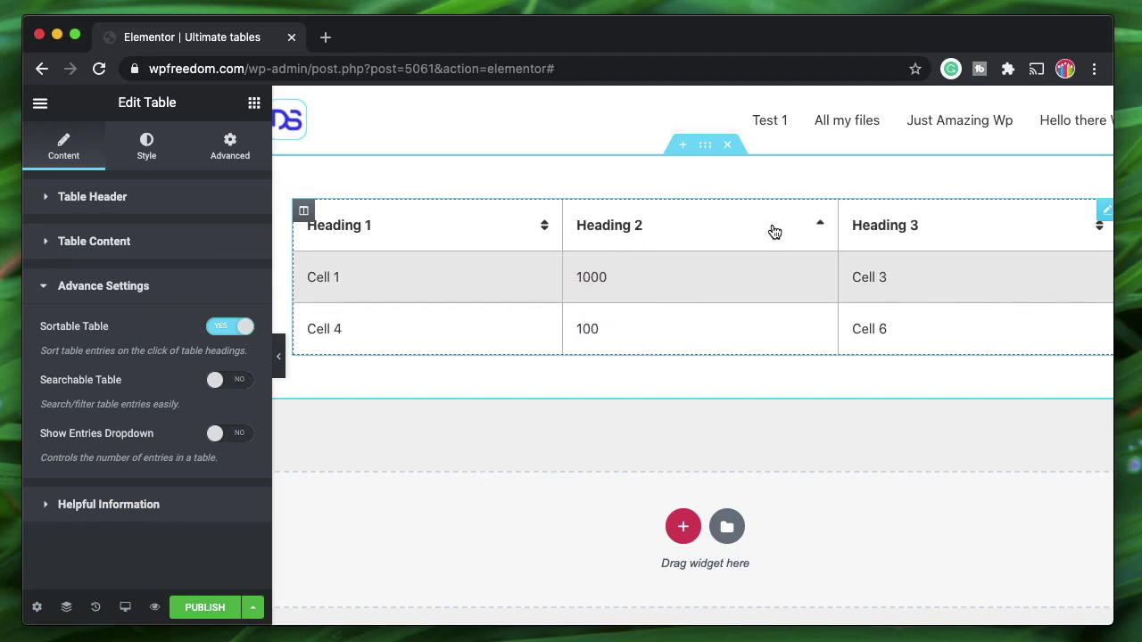
click(774, 230)
click(774, 230)
click(772, 225)
Turn on Searchable Table so a search box appears above the table.
double_click(588, 276)
click(633, 276)
click(218, 381)
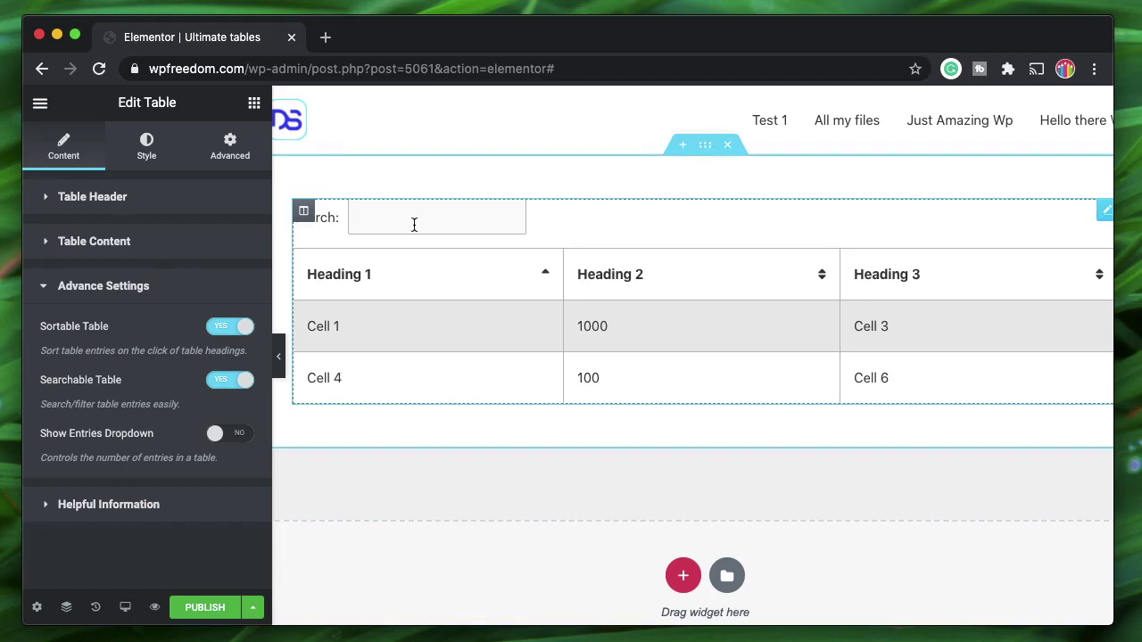
click(417, 219)
click(243, 380)
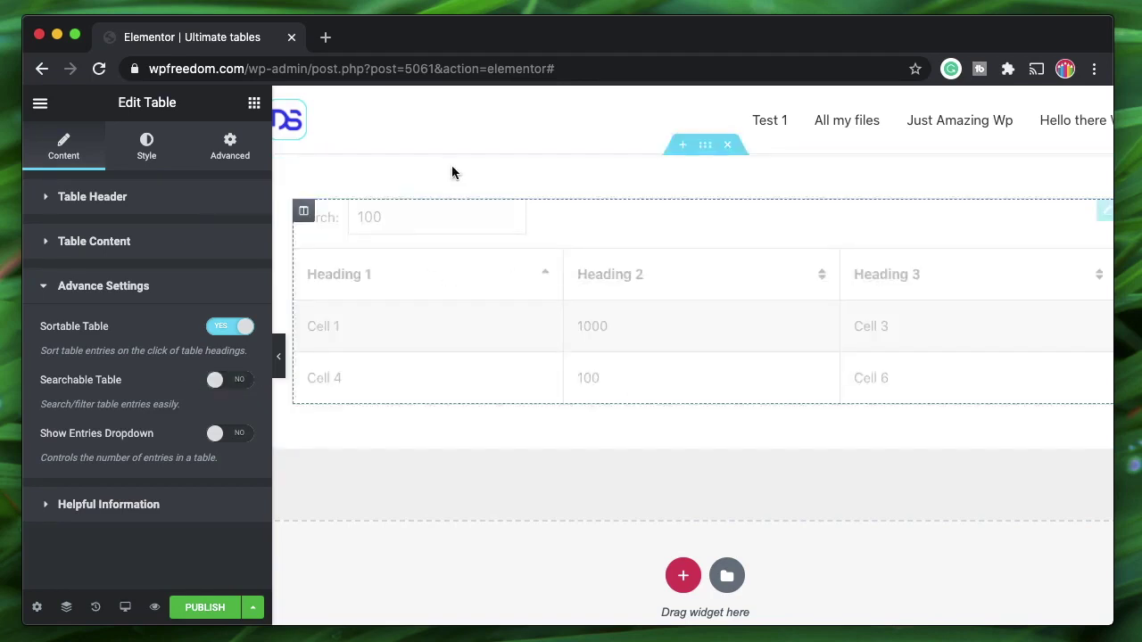
click(236, 382)
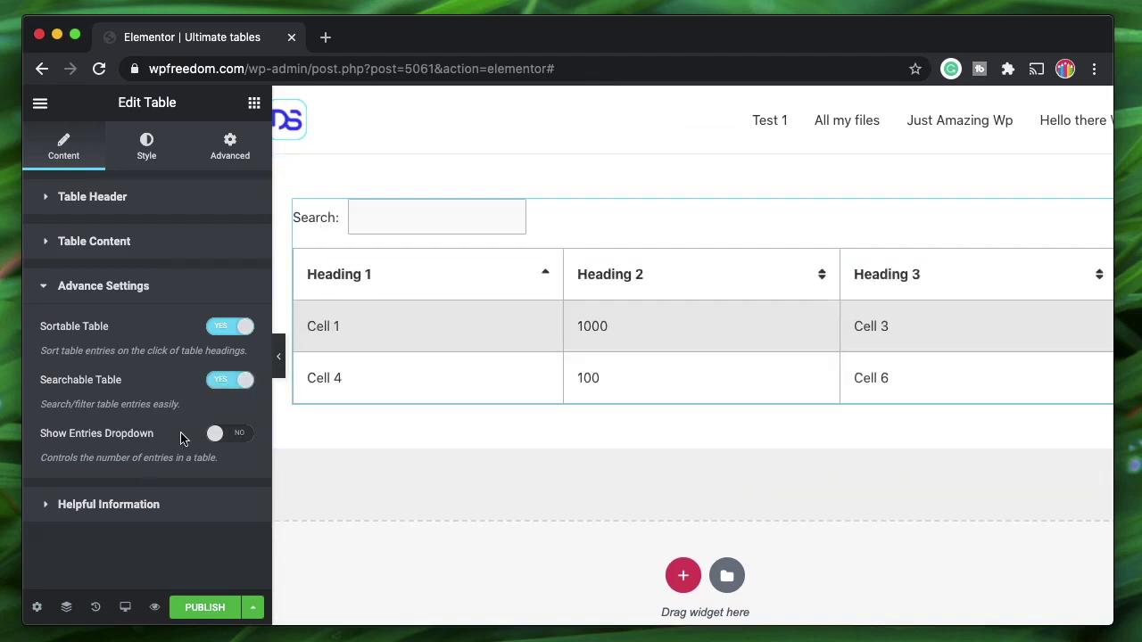
Enable the Show Entries Dropdown, keeping 10 entries per page.
click(217, 435)
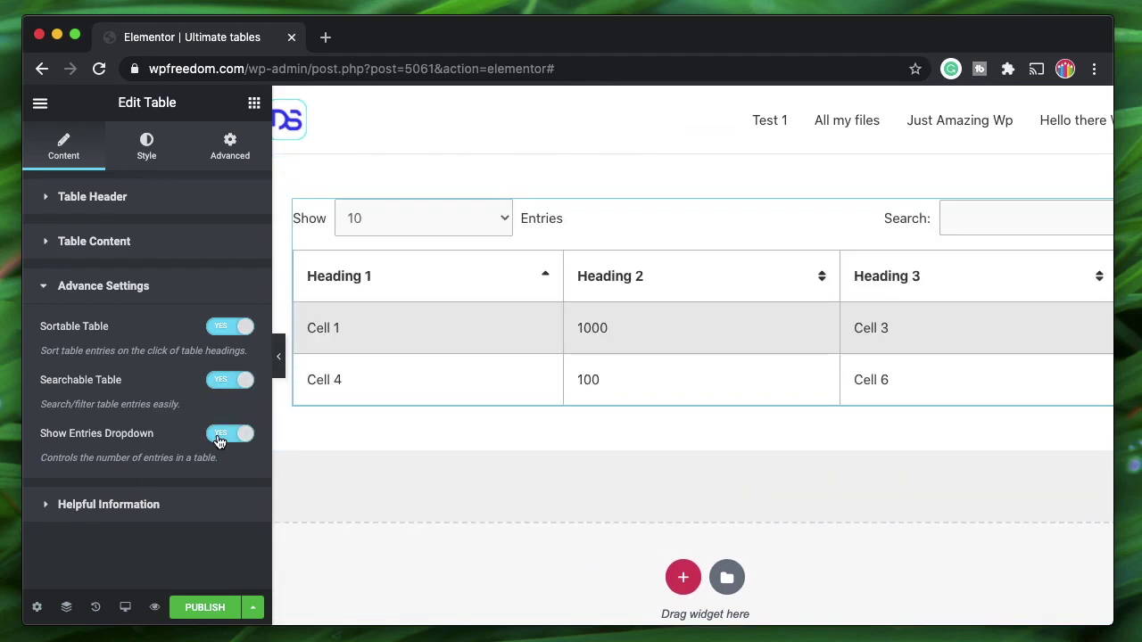
click(480, 221)
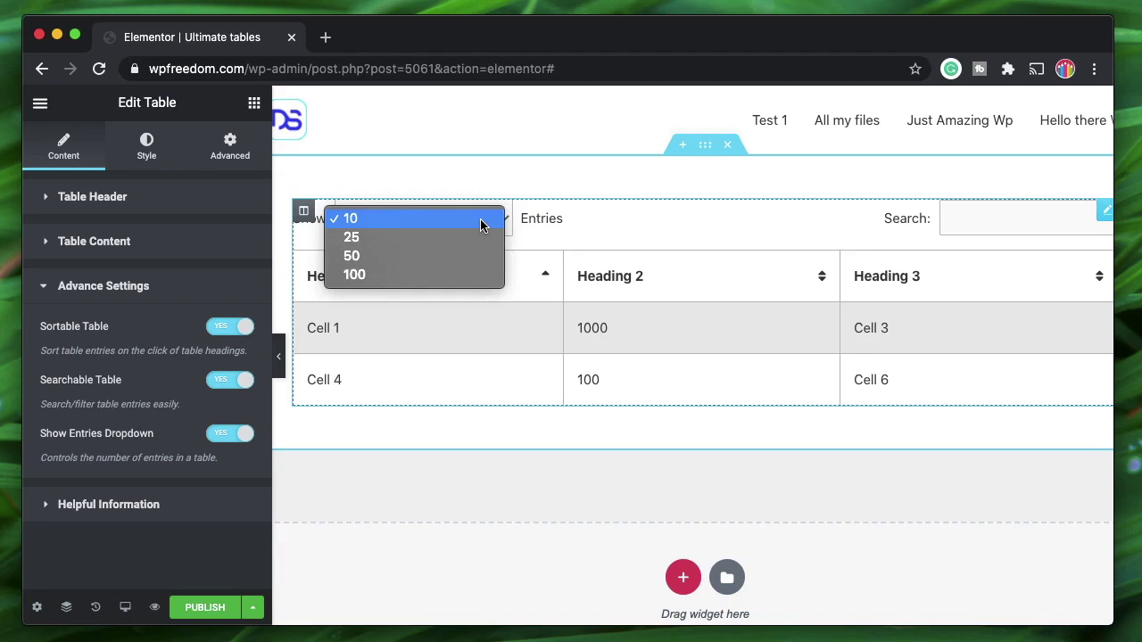
click(479, 221)
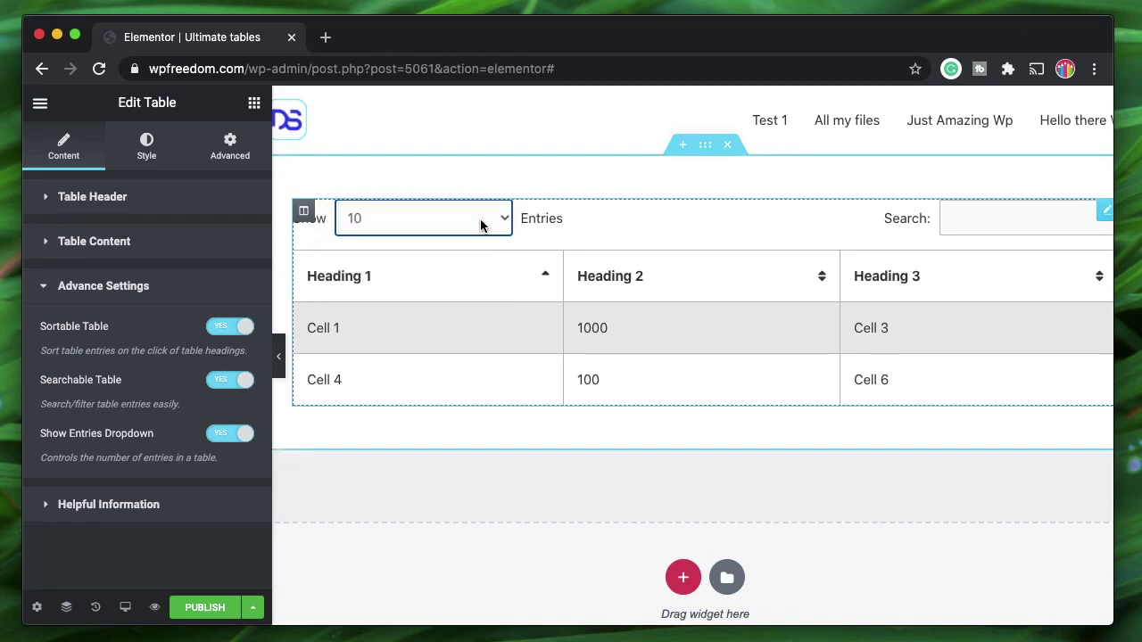
click(72, 287)
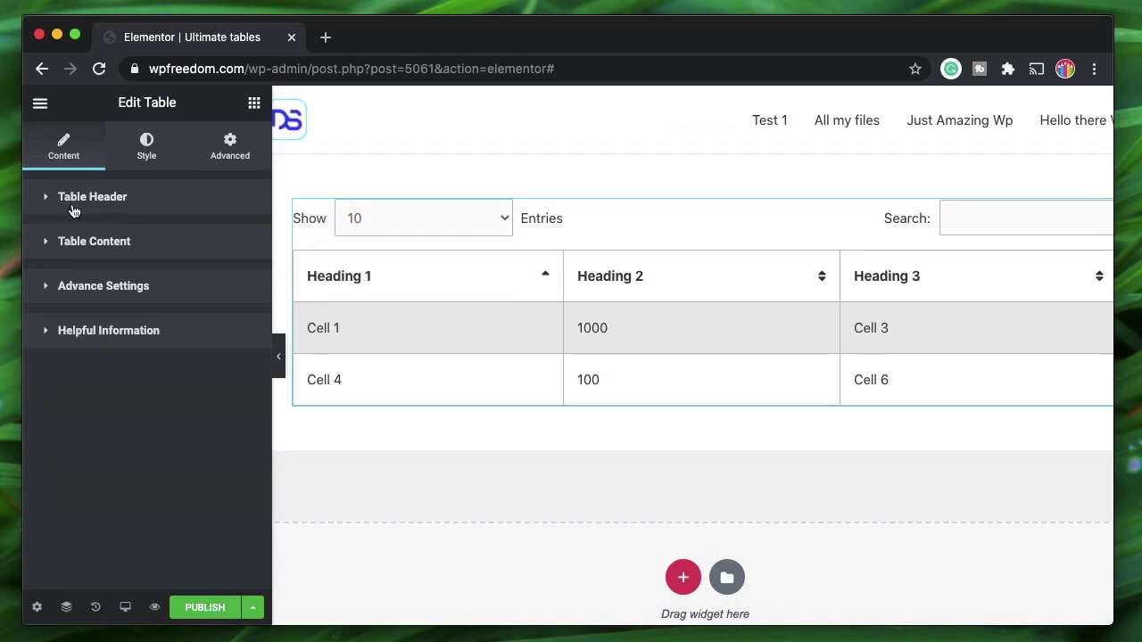
click(80, 241)
scroll(161, 472, down, 5)
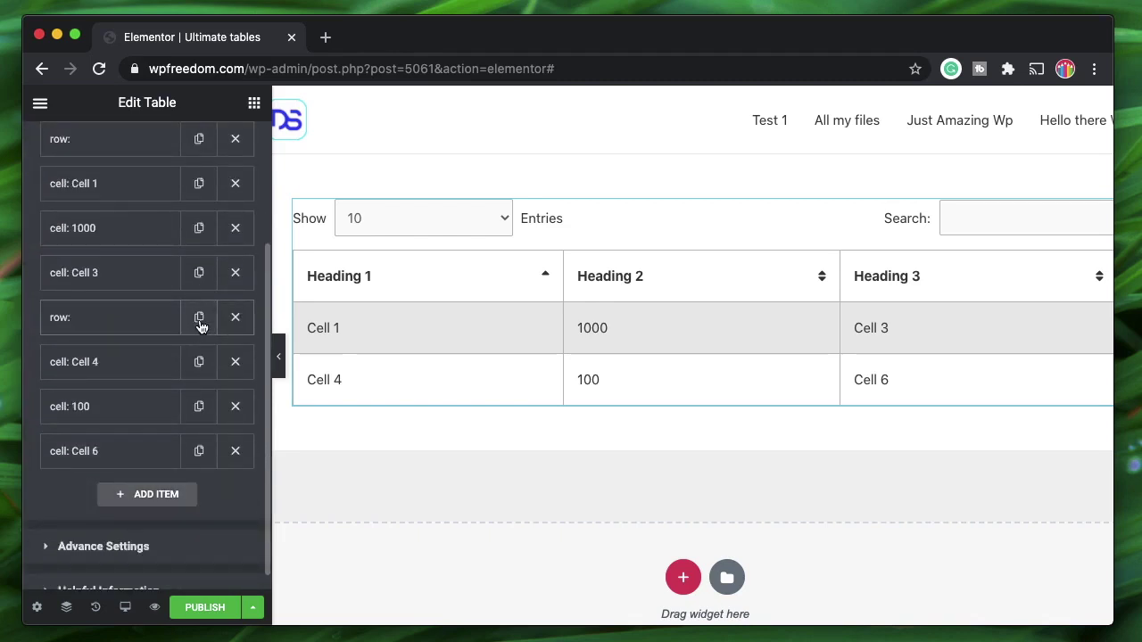
click(200, 323)
click(200, 323)
click(199, 323)
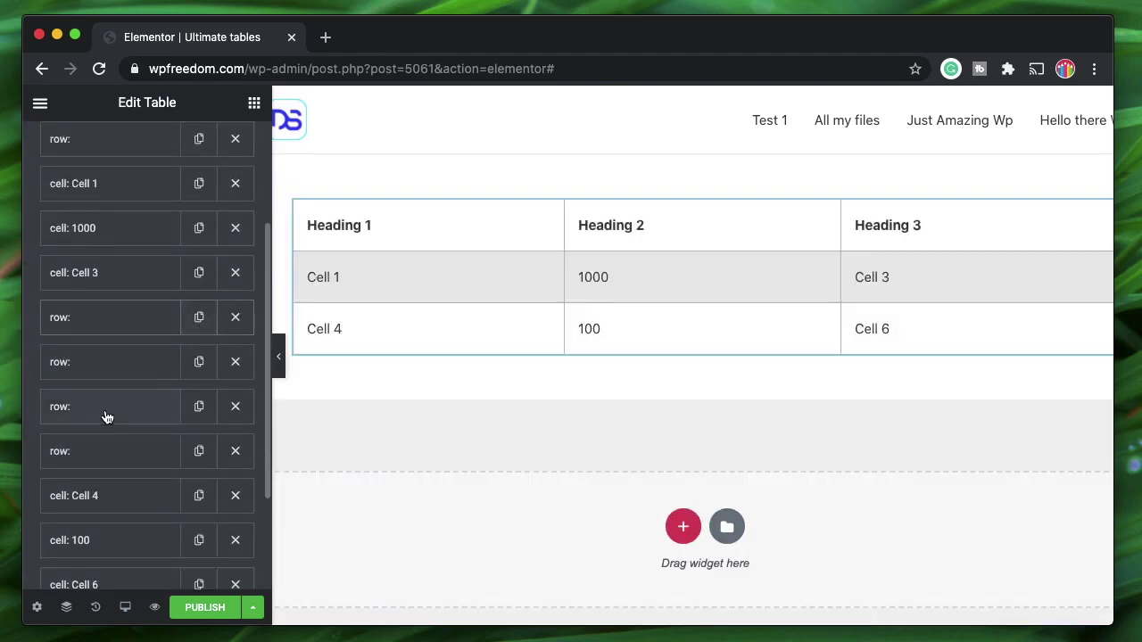
scroll(105, 418, down, 3)
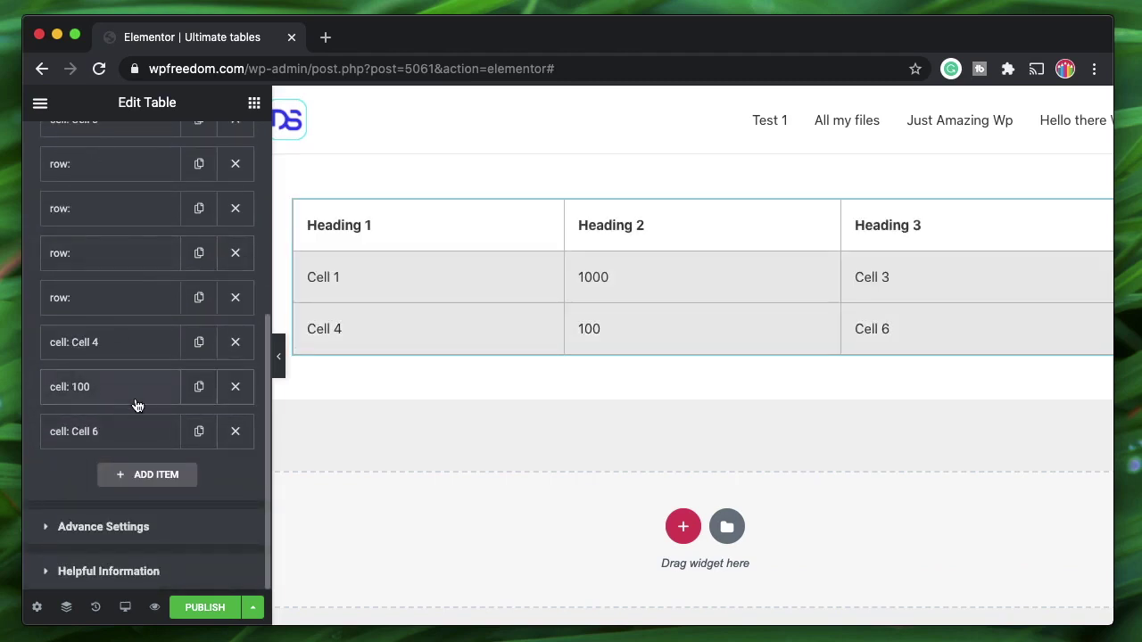
scroll(112, 286, up, 5)
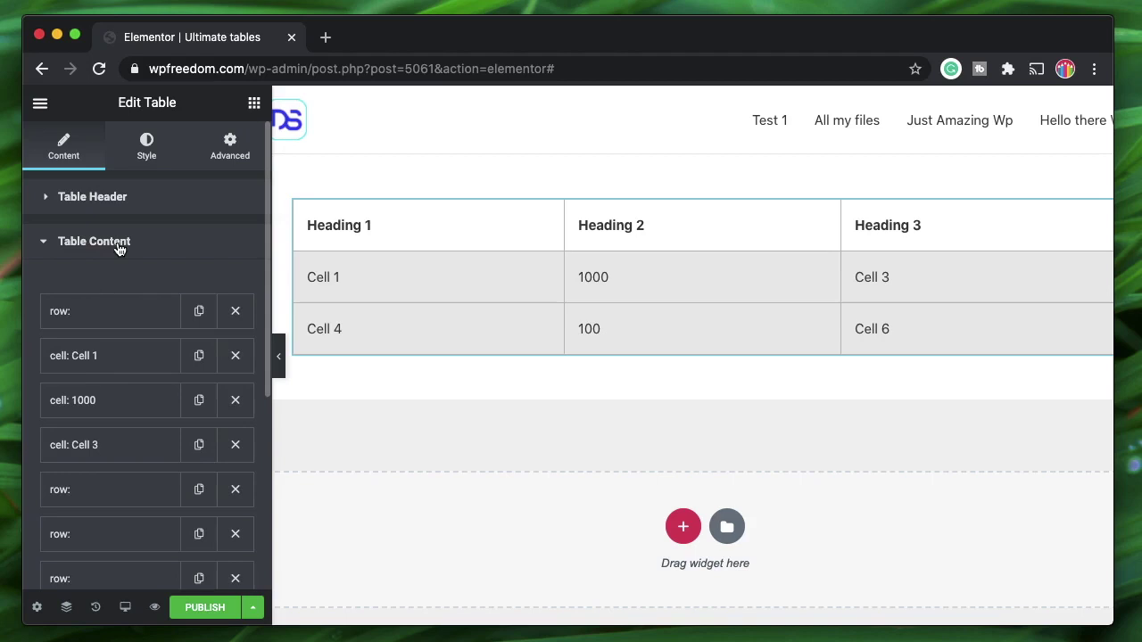
click(114, 242)
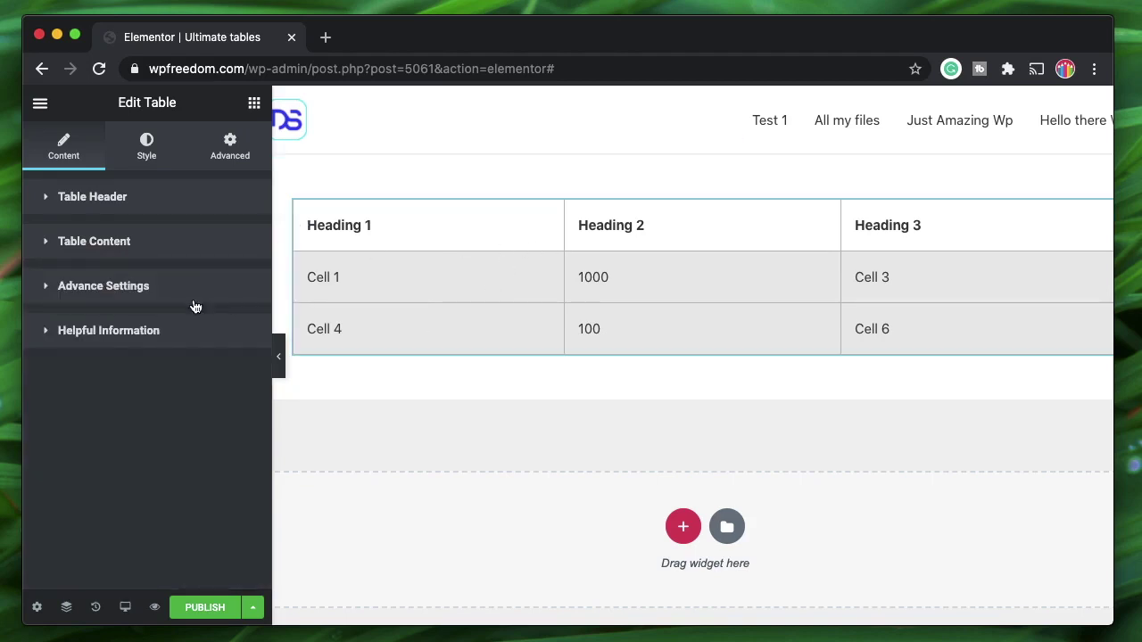
click(138, 288)
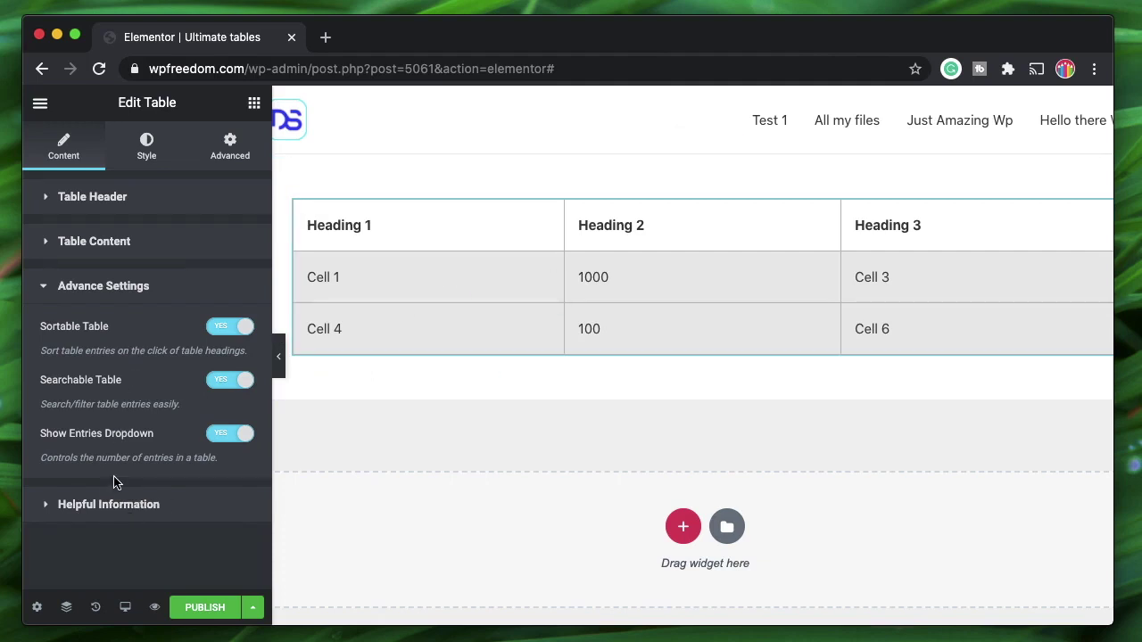
click(121, 504)
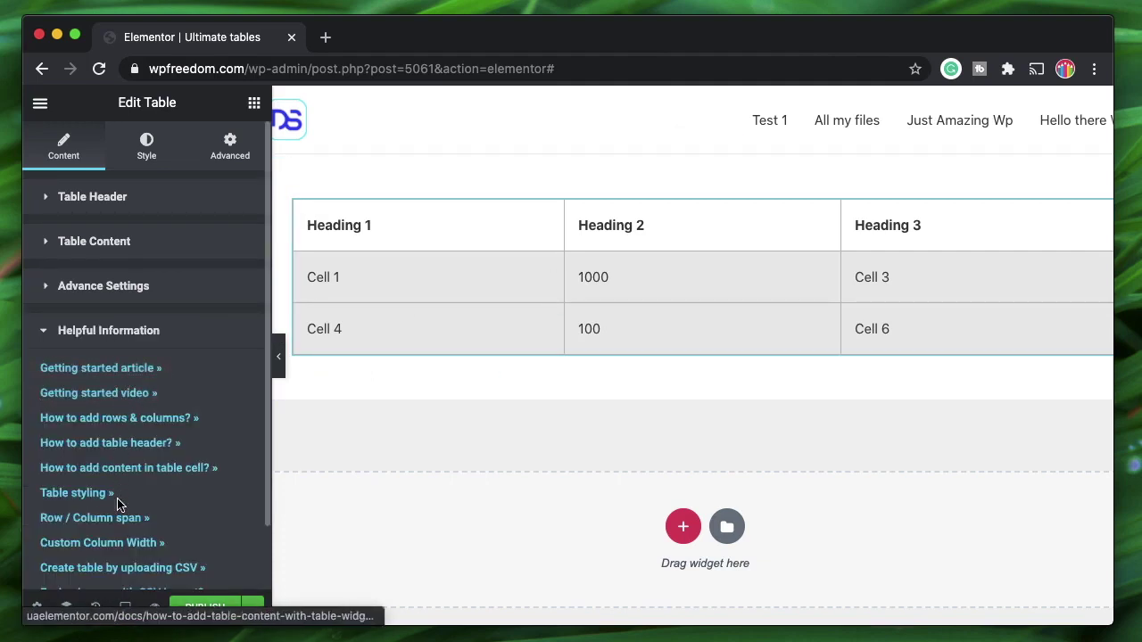
click(124, 332)
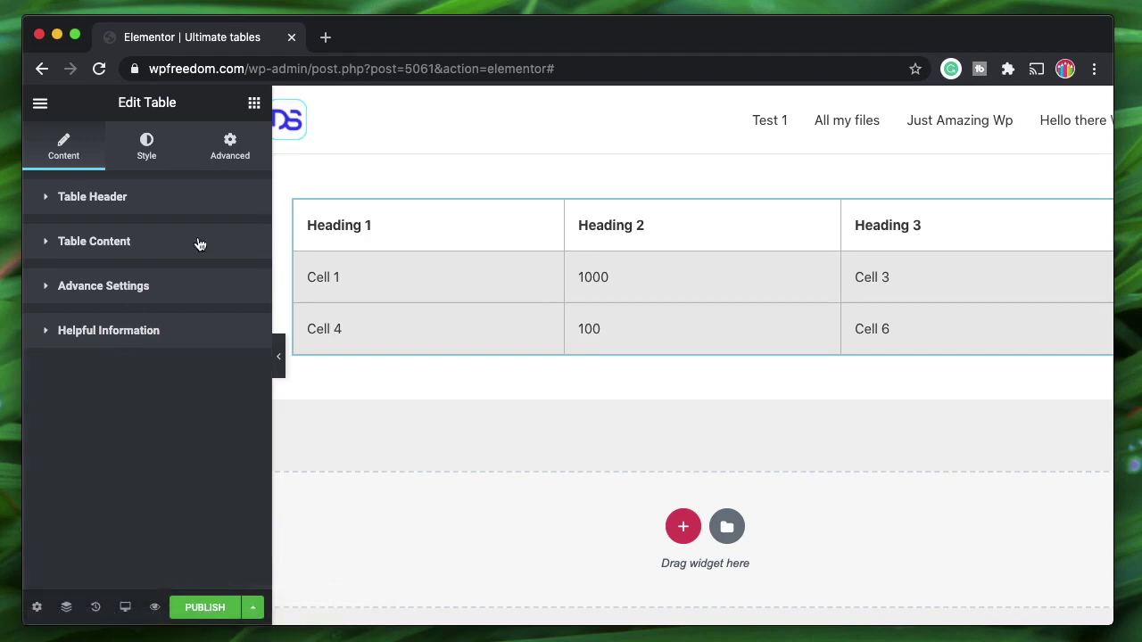
click(160, 285)
click(160, 286)
click(109, 243)
scroll(115, 407, down, 3)
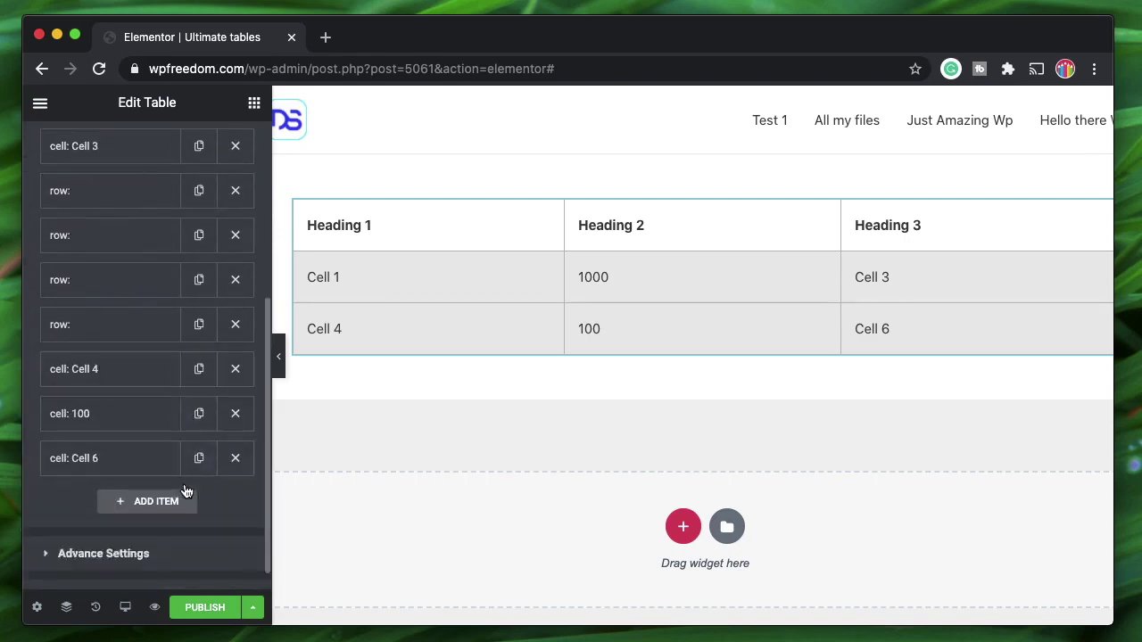
scroll(183, 484, down, 3)
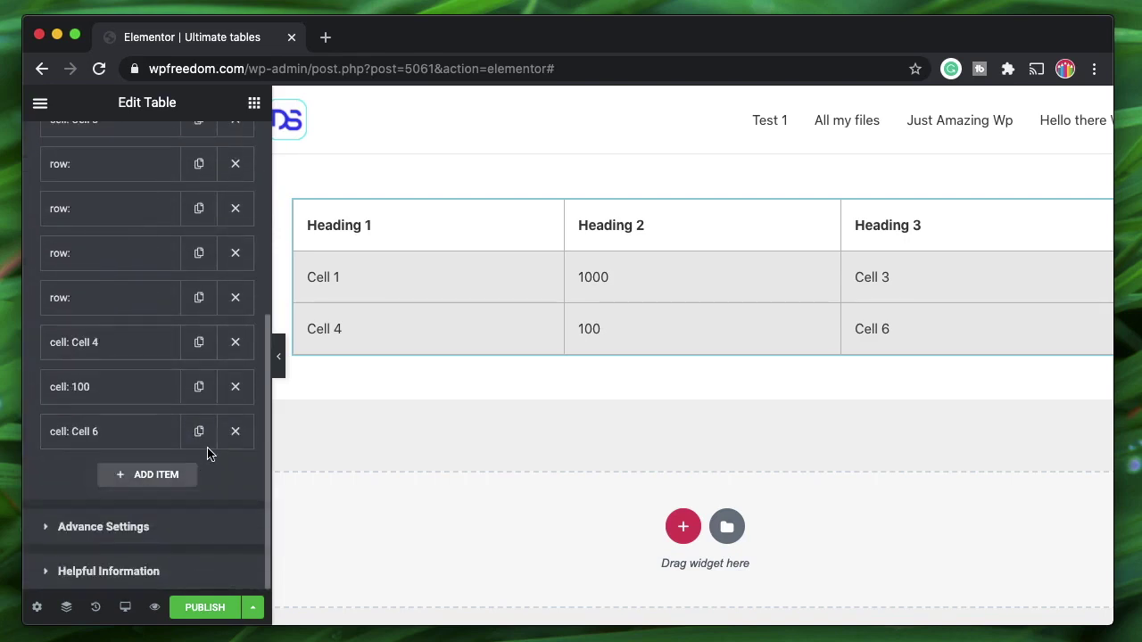
click(237, 298)
click(237, 259)
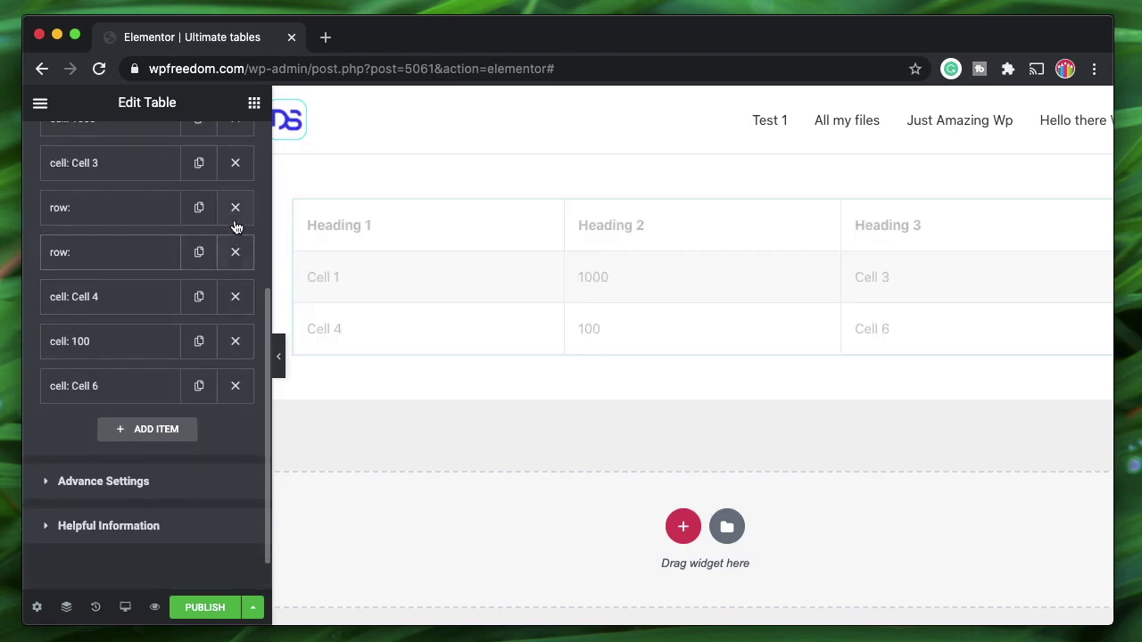
click(237, 219)
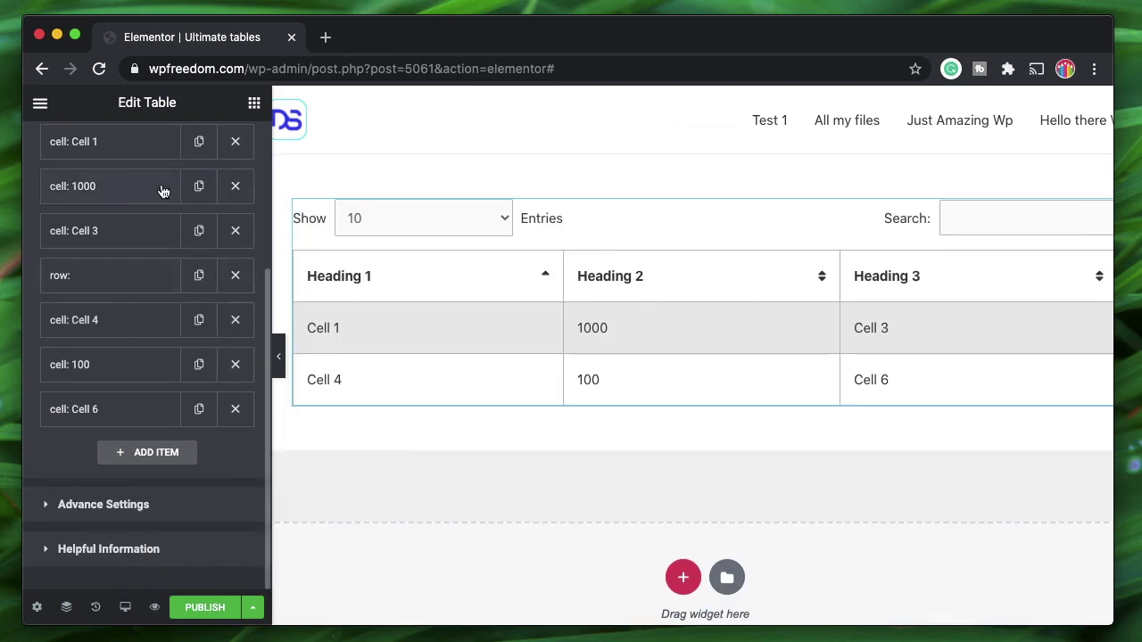
scroll(89, 280, up, 4)
click(113, 224)
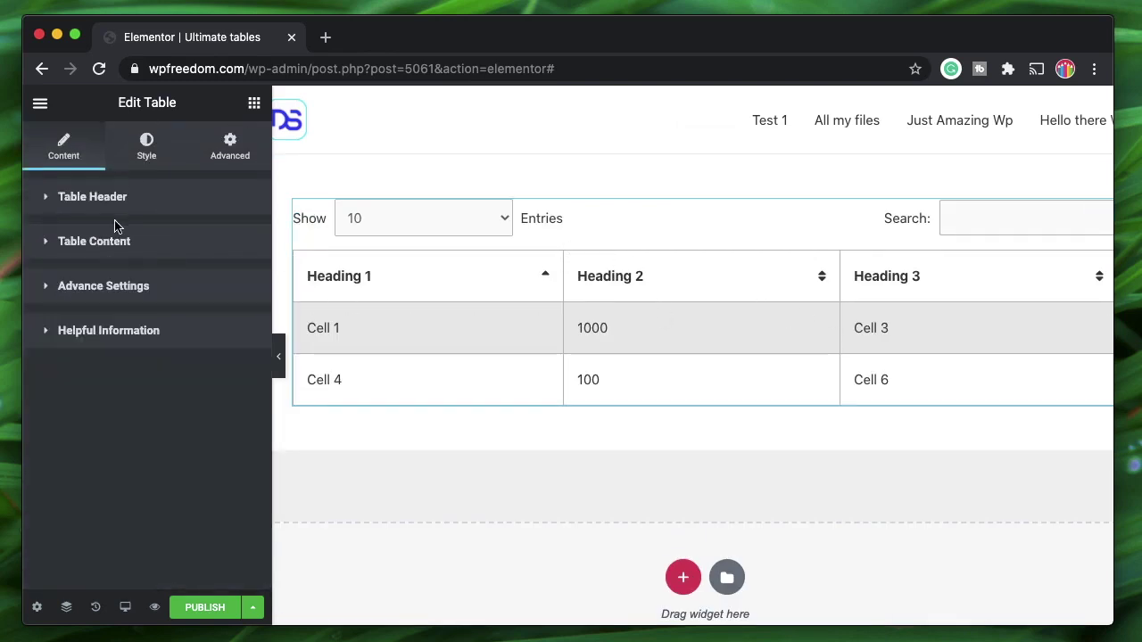
Duplicate the table widget from its right-click menu so a copy sits below.
click(134, 211)
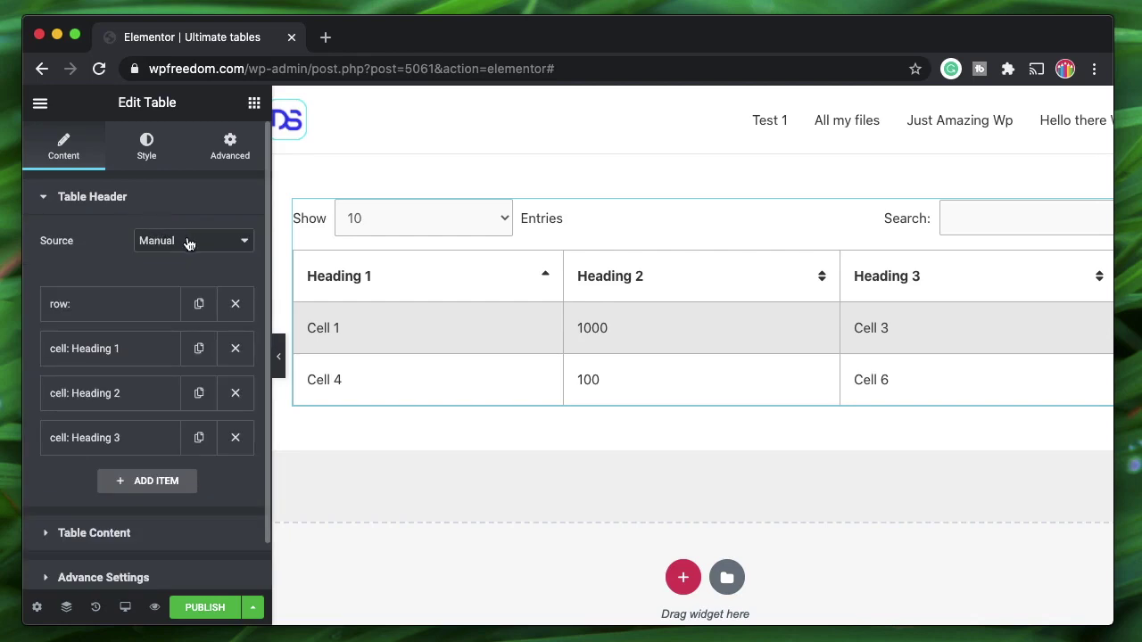
click(149, 206)
click(150, 206)
click(149, 206)
scroll(741, 329, right, 2)
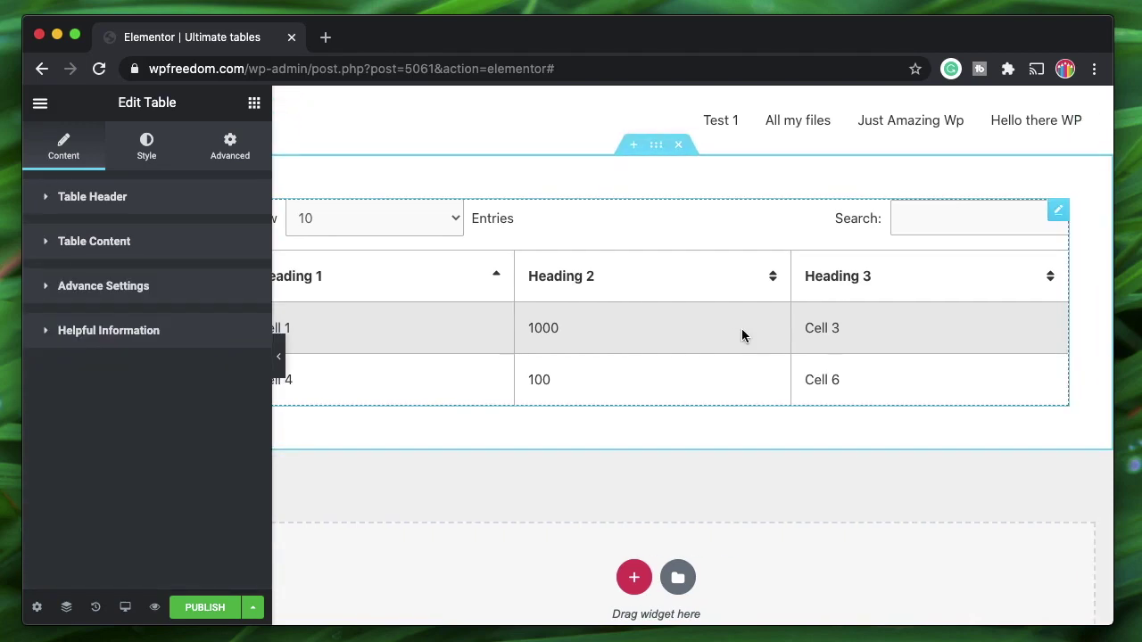
right_click(1060, 215)
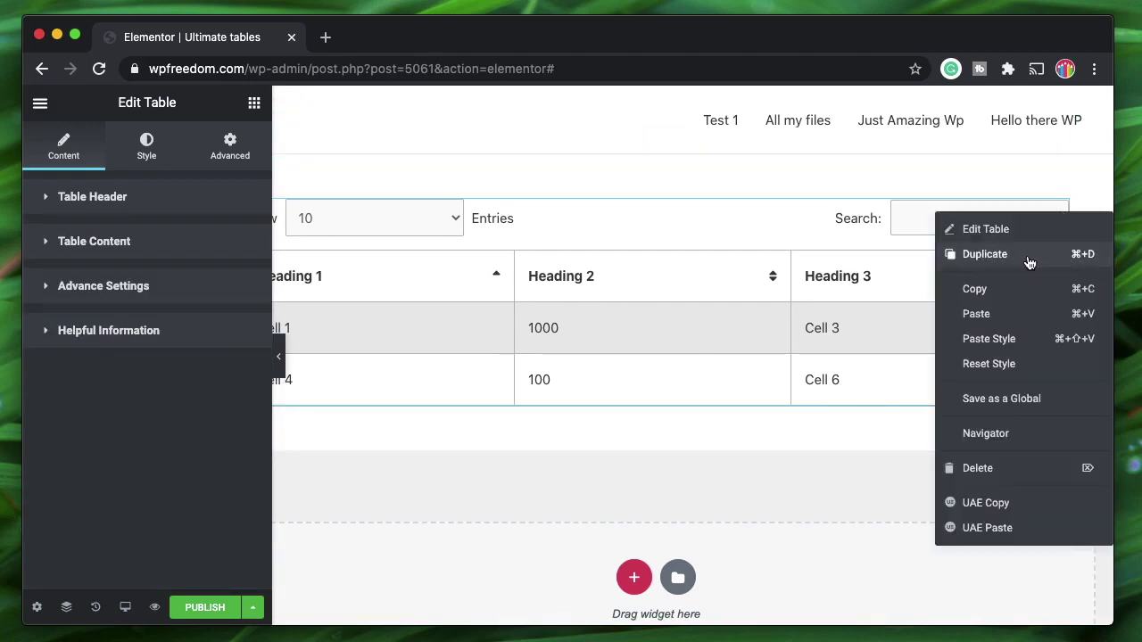
click(1026, 259)
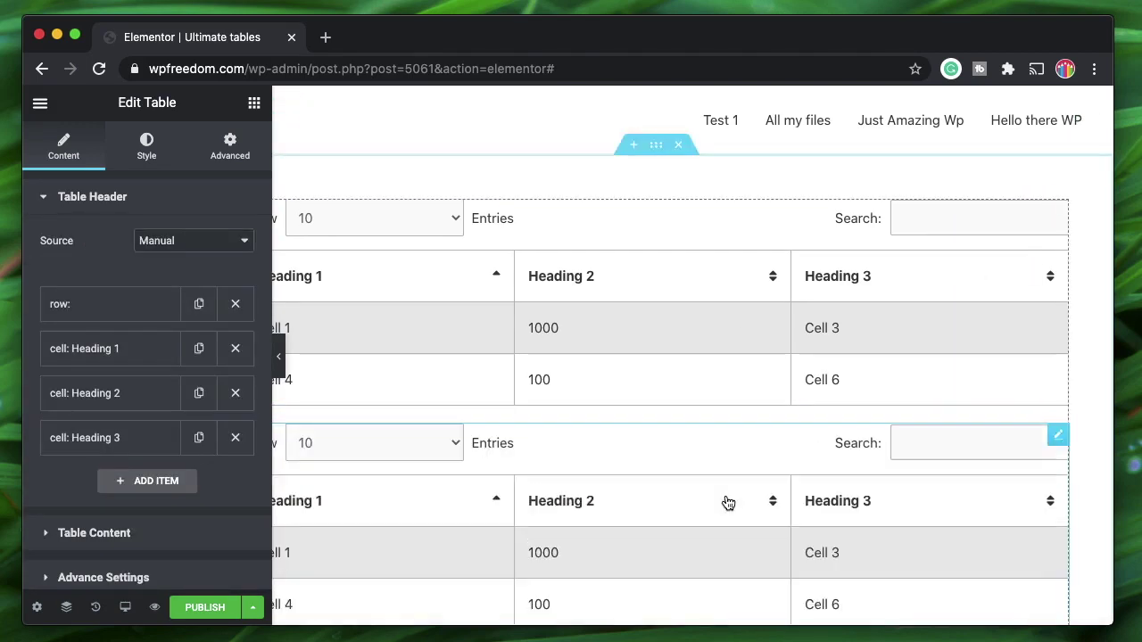
scroll(793, 512, left, 2)
scroll(719, 515, down, 3)
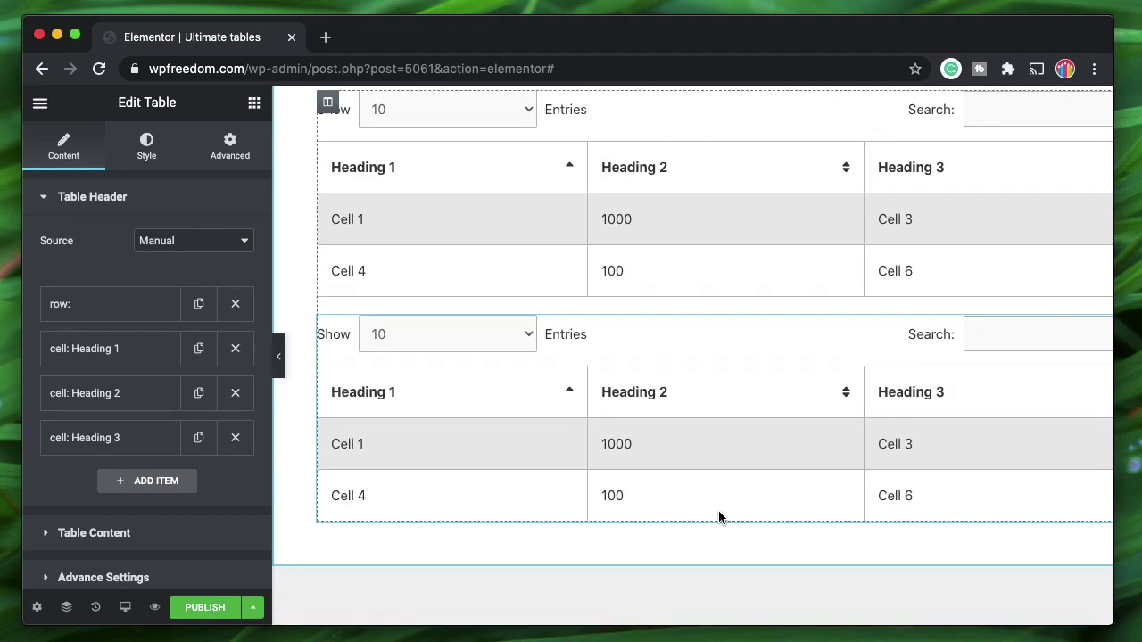
scroll(718, 516, right, 2)
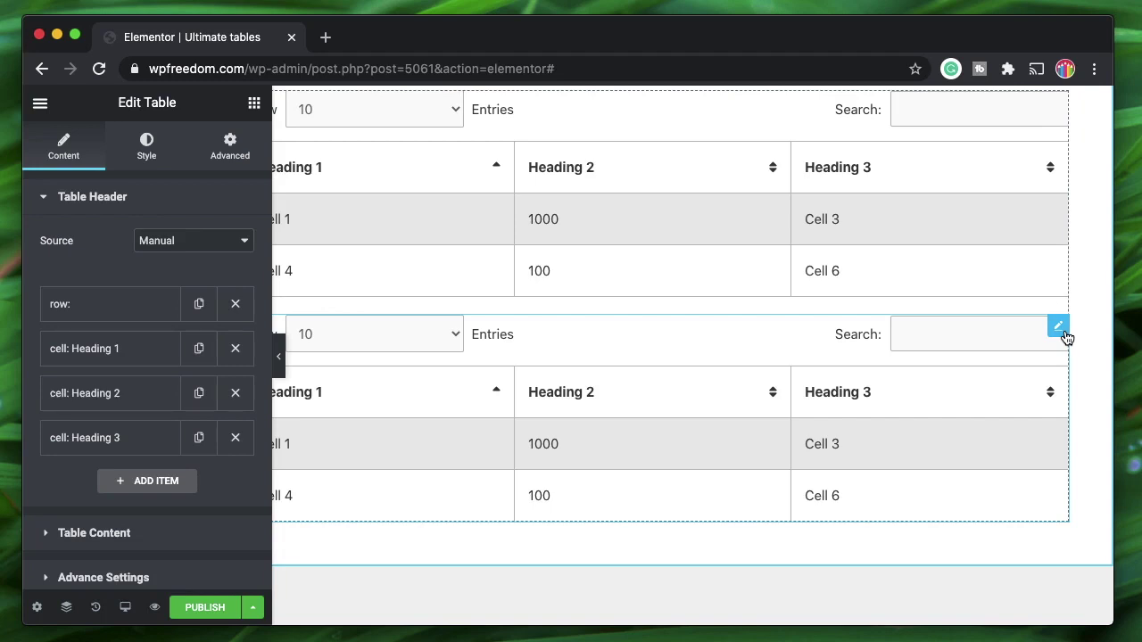
Set the second table's Source to CSV File and start a new file upload.
click(183, 246)
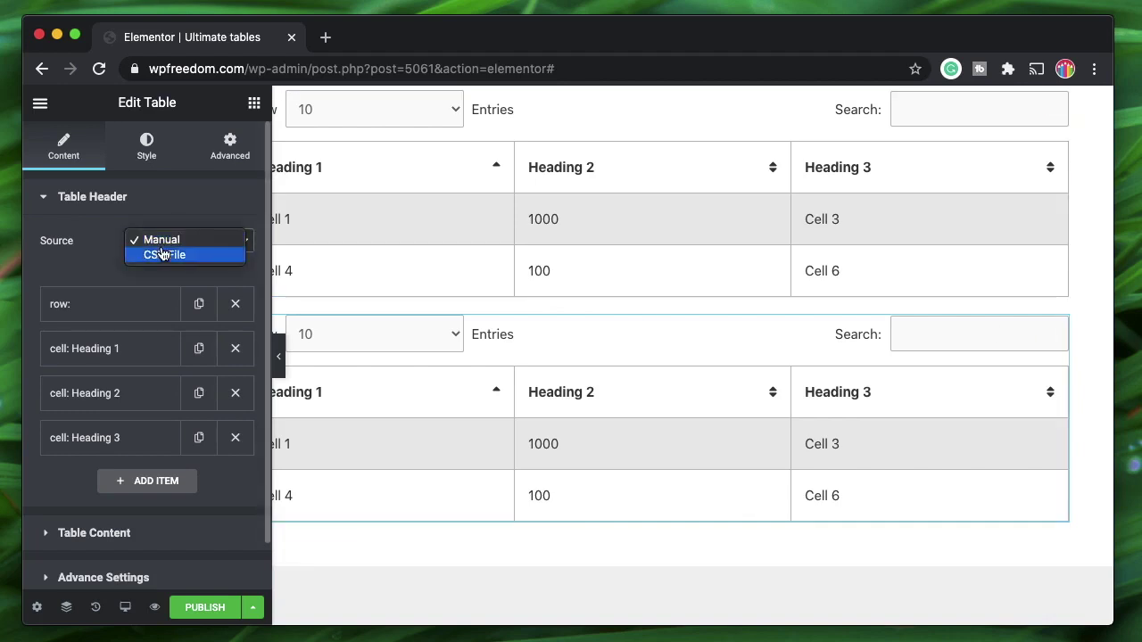
click(162, 256)
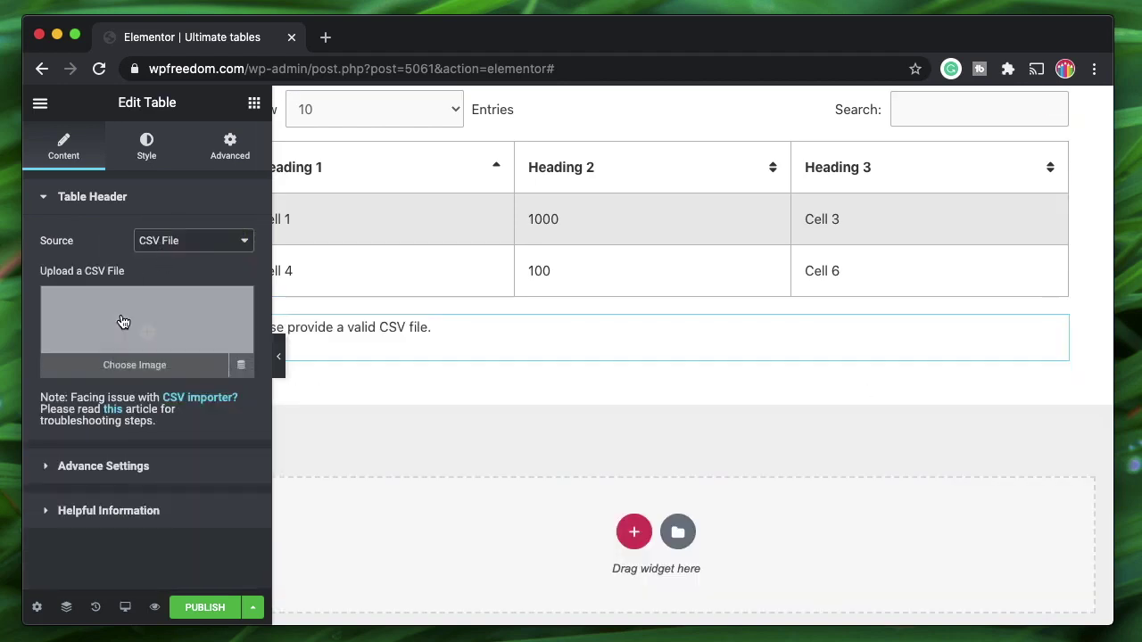
click(130, 336)
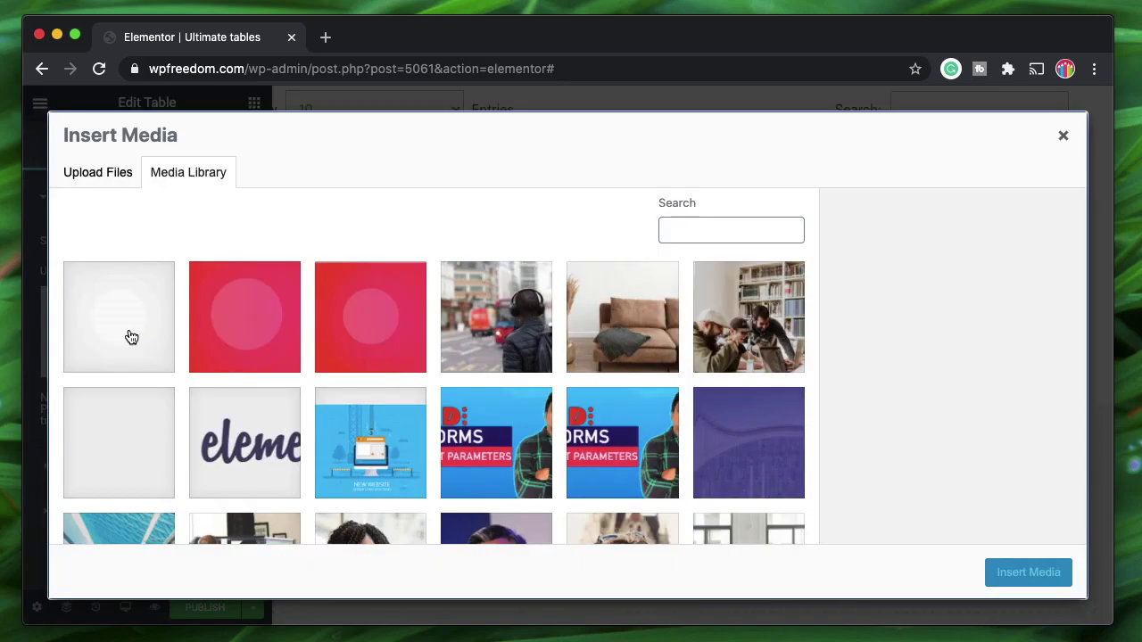
click(101, 182)
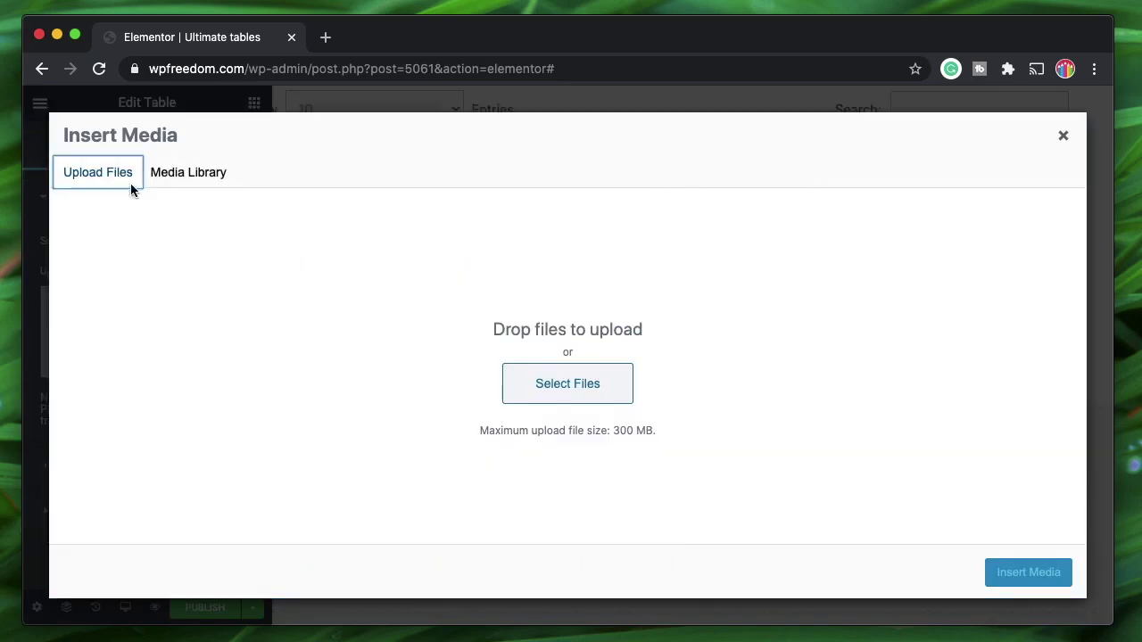
Upload 'Untitled spreadsheet - Sheet1-3.csv' from the computer.
click(542, 390)
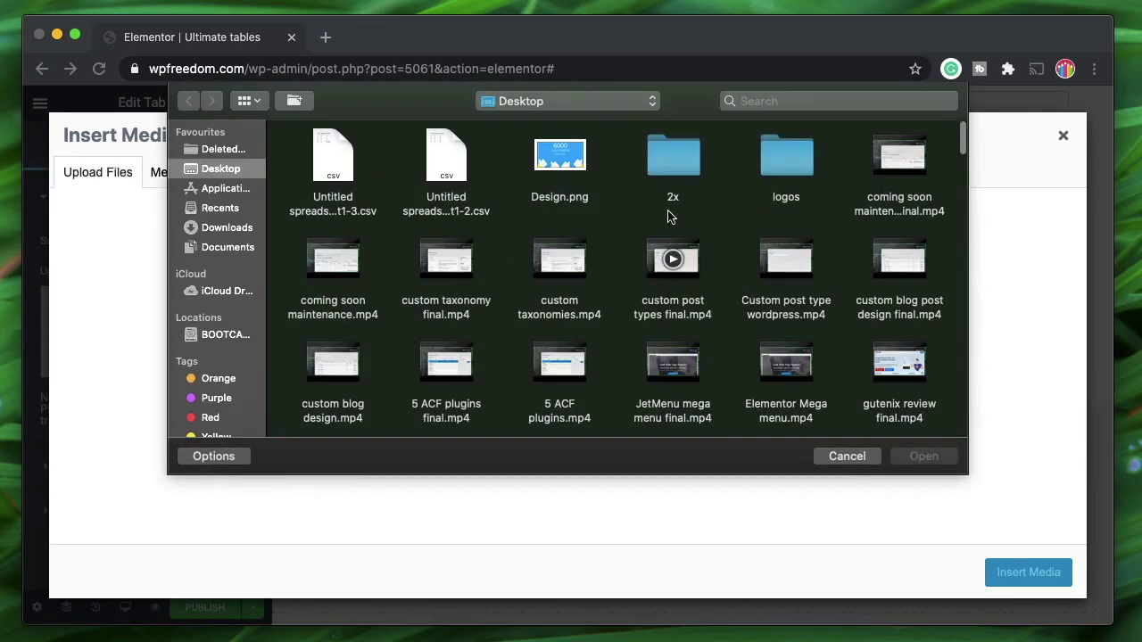
click(444, 163)
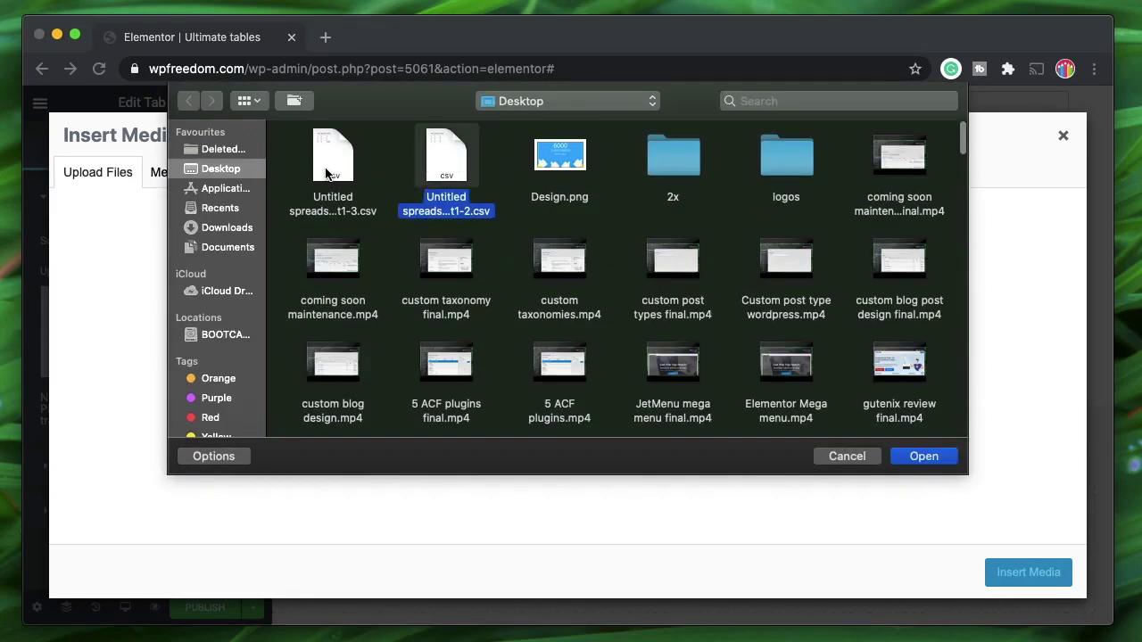
click(330, 169)
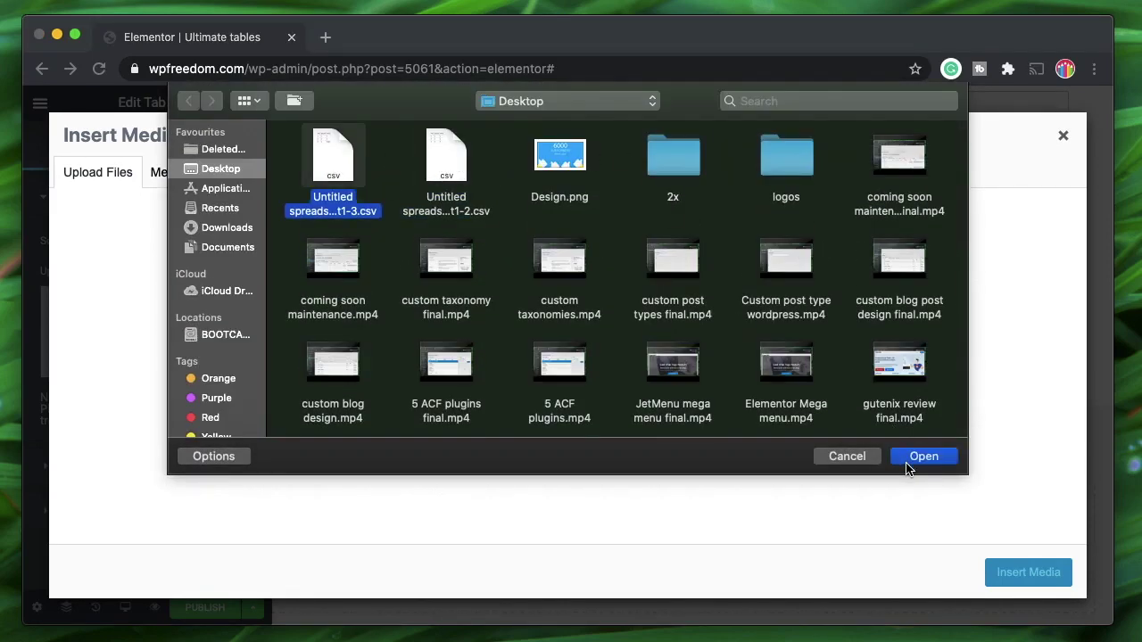
key(space)
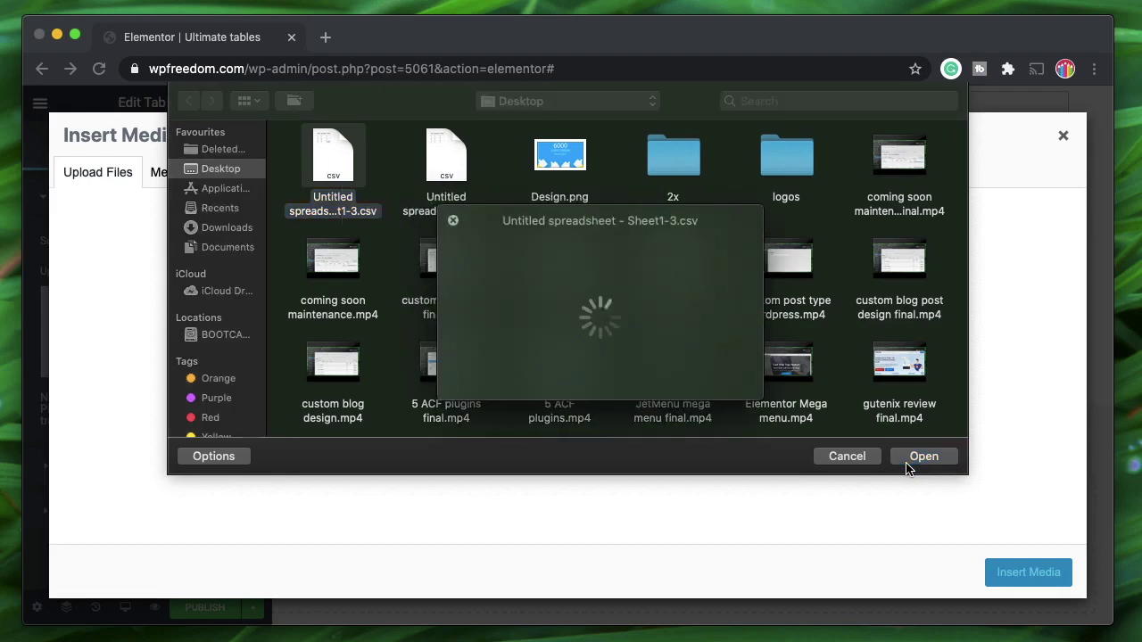
key(space)
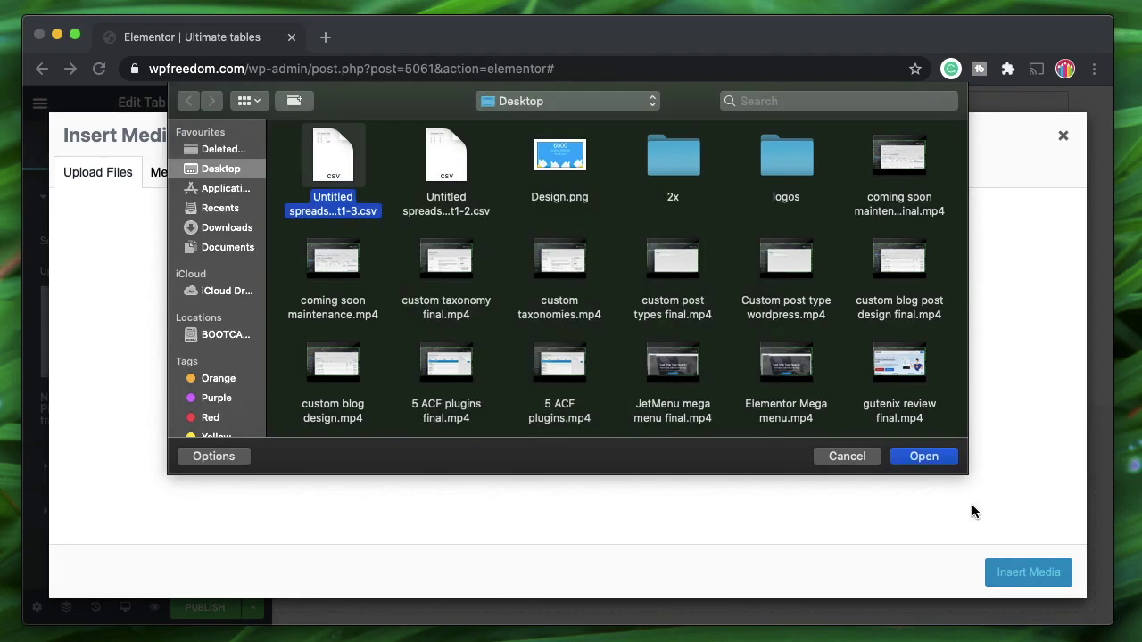
click(924, 457)
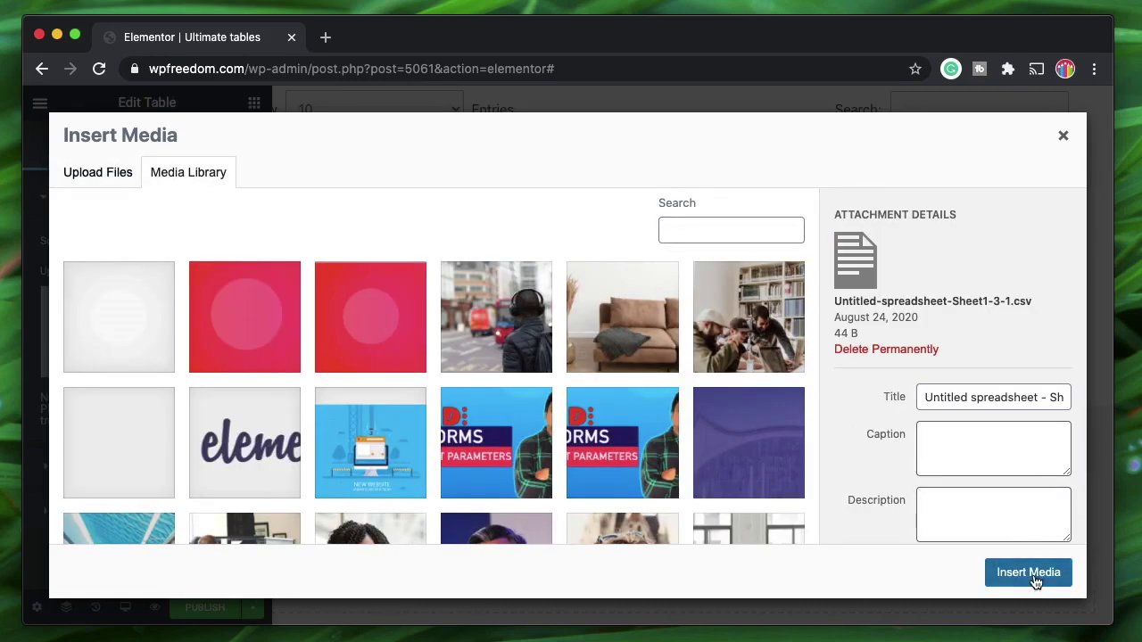
Insert the CSV so the table shows First, Second, Third over rows 1-1-1, 2-2-2, 3-3-Apple.
click(1033, 576)
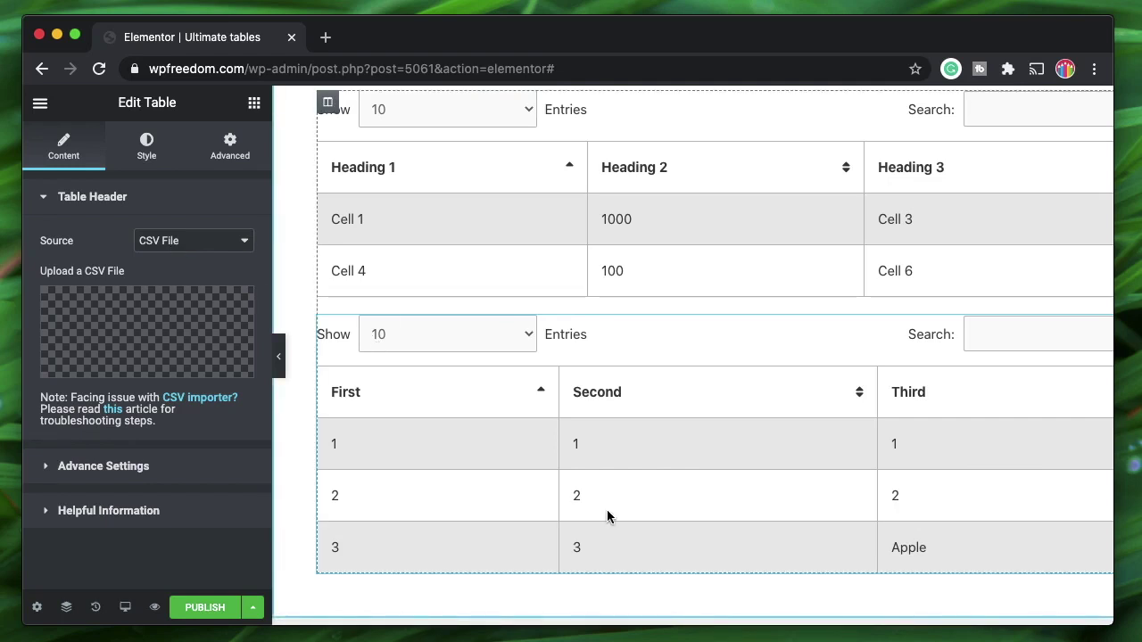
scroll(658, 440, right, 2)
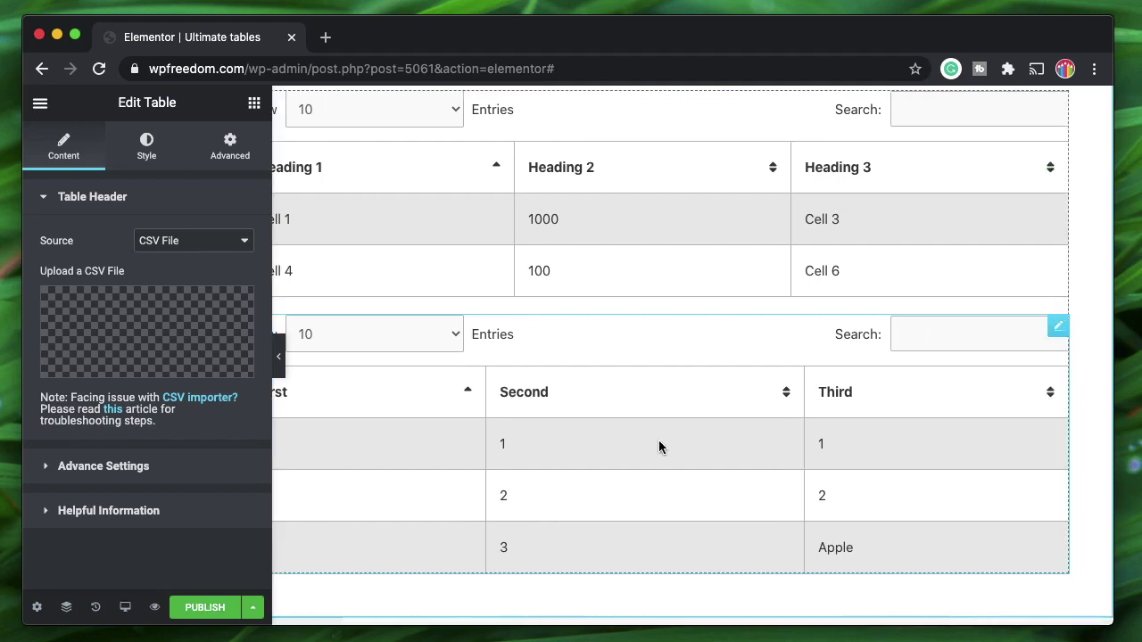
scroll(939, 407, up, 3)
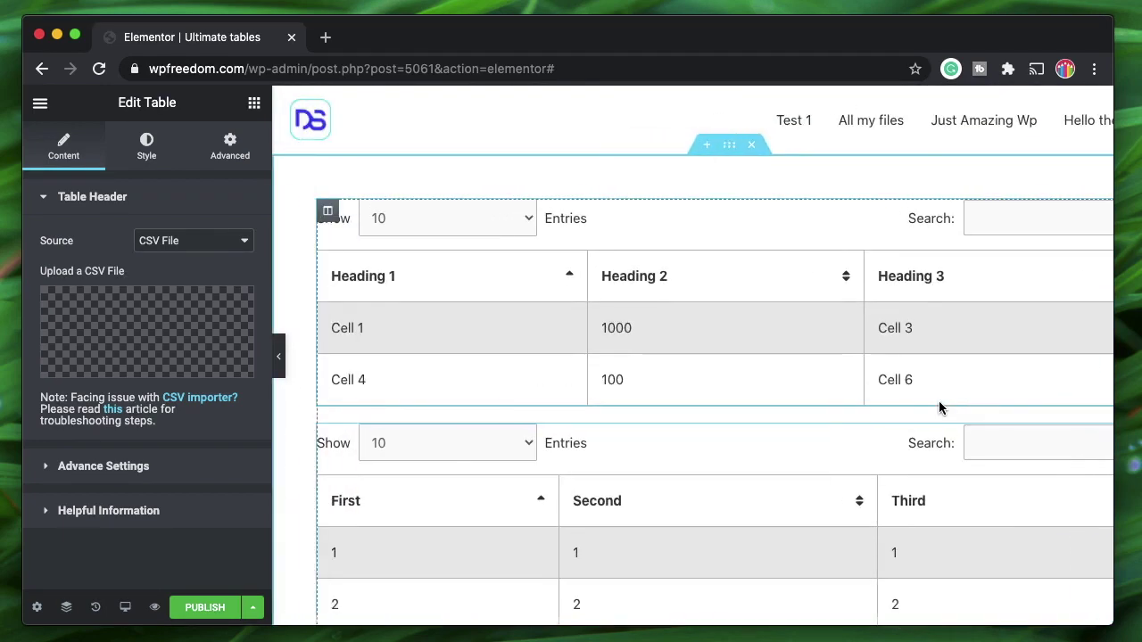
scroll(938, 407, left, 1)
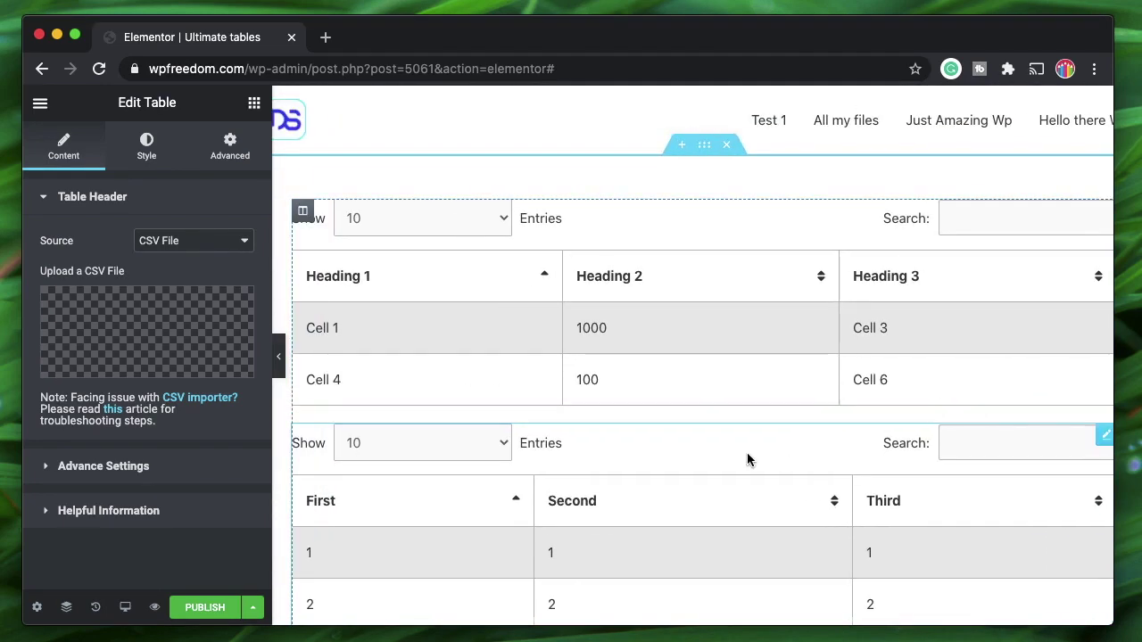
scroll(614, 434, down, 4)
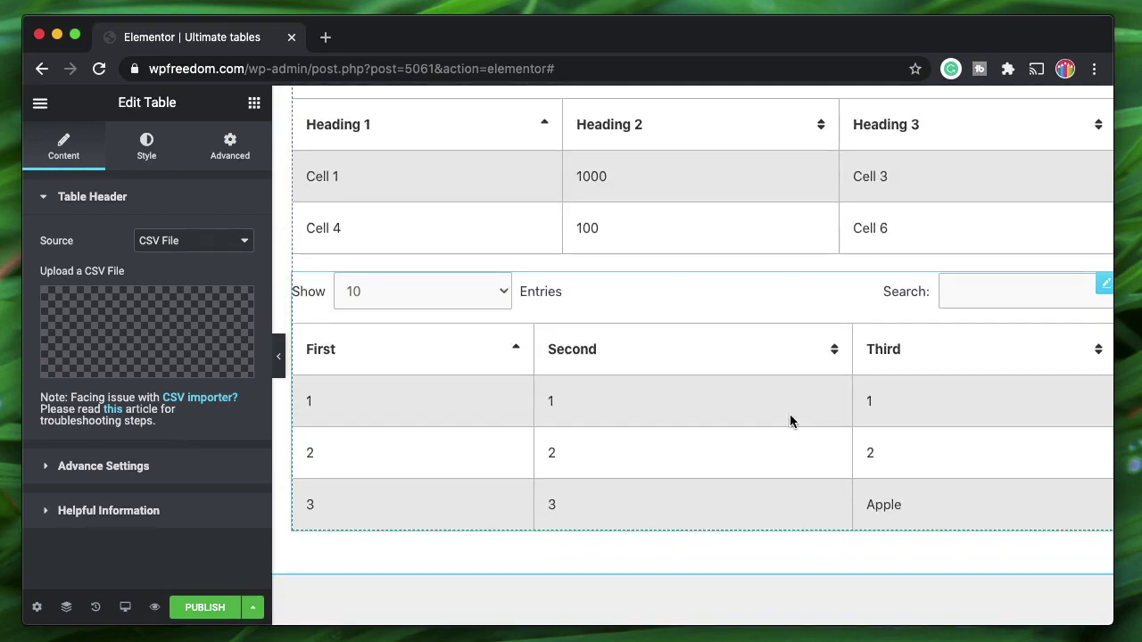
click(173, 243)
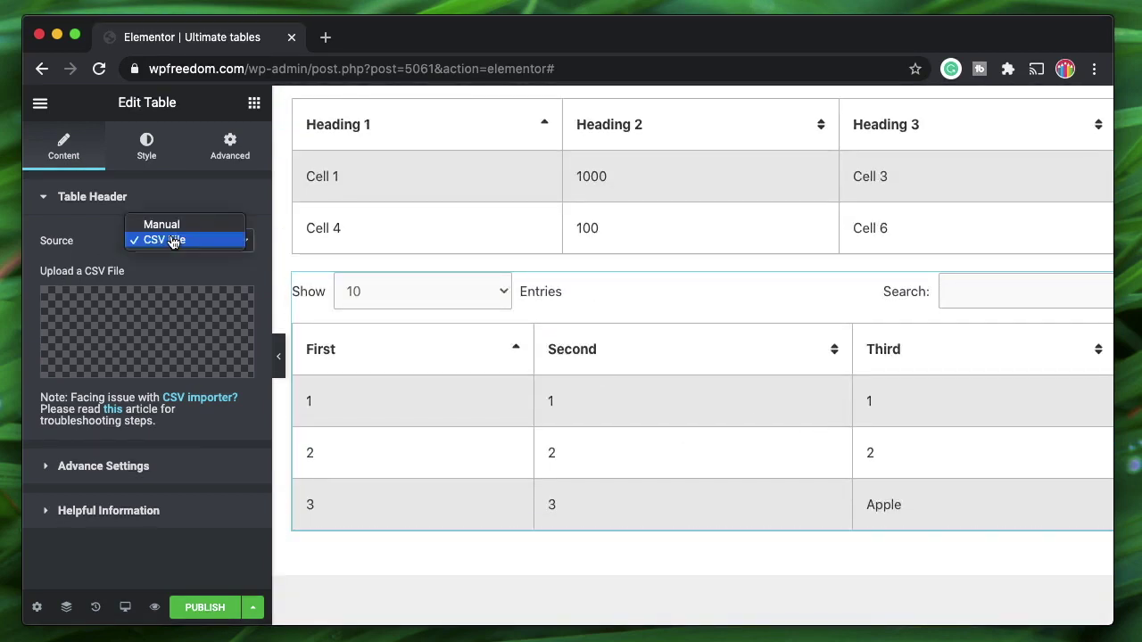
click(173, 241)
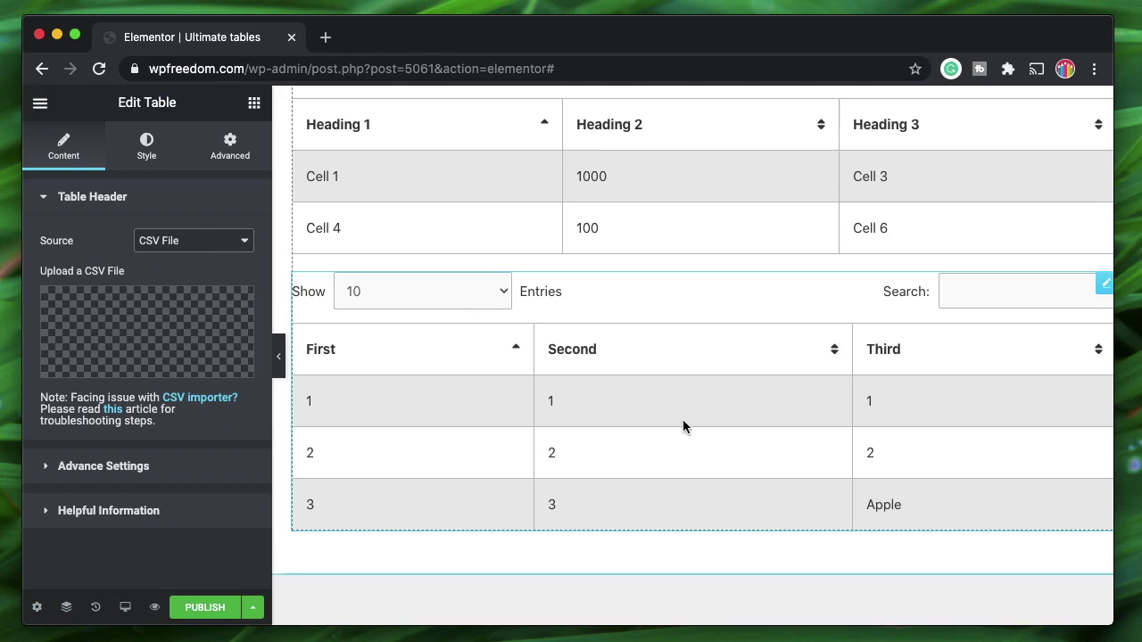
scroll(787, 443, right, 1)
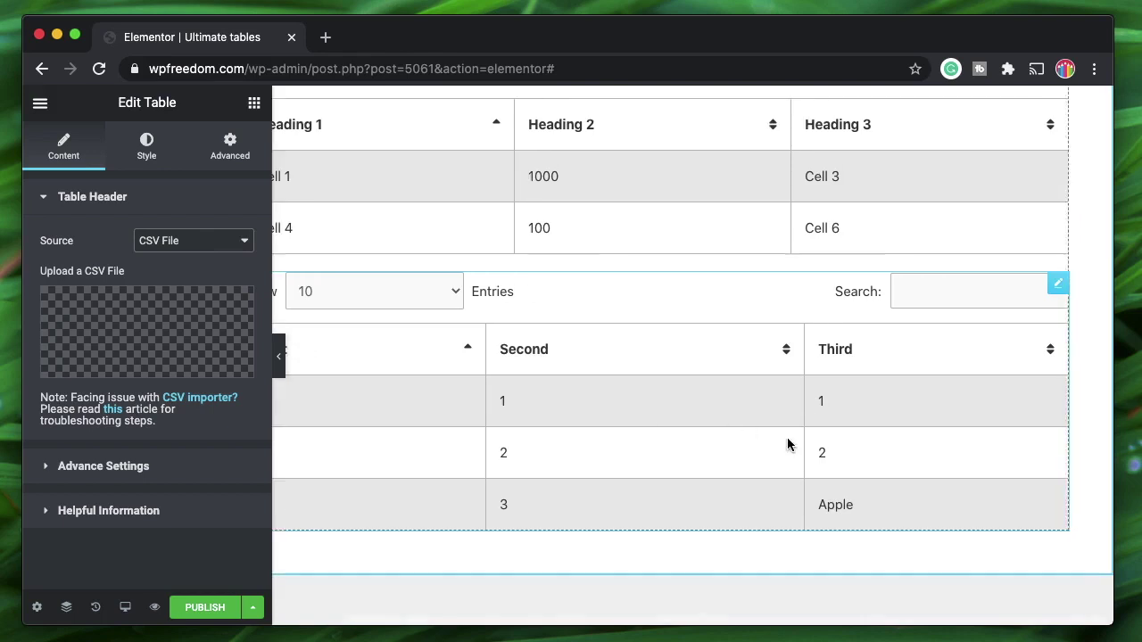
Delete the CSV-based second table.
right_click(1059, 286)
click(1011, 539)
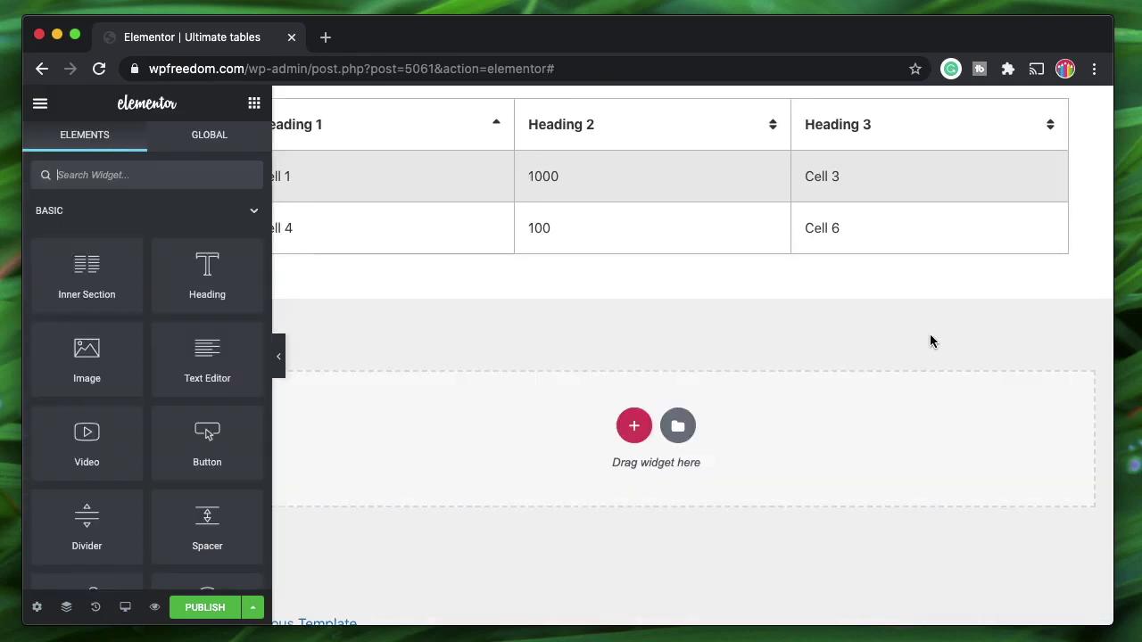
scroll(888, 380, up, 3)
scroll(888, 379, left, 2)
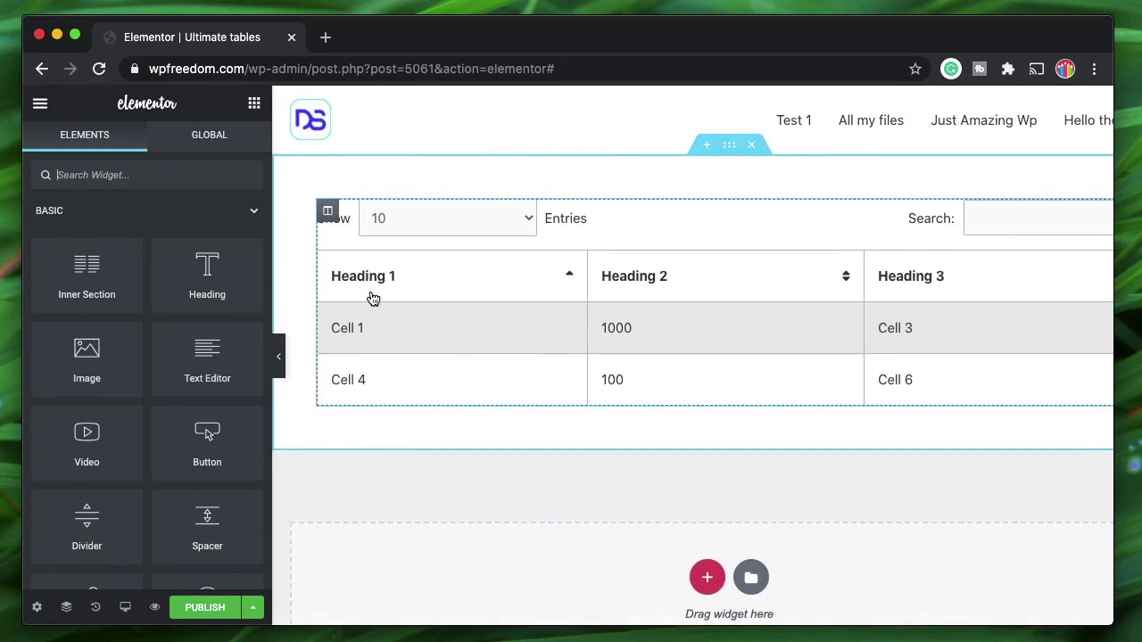
scroll(373, 298, right, 2)
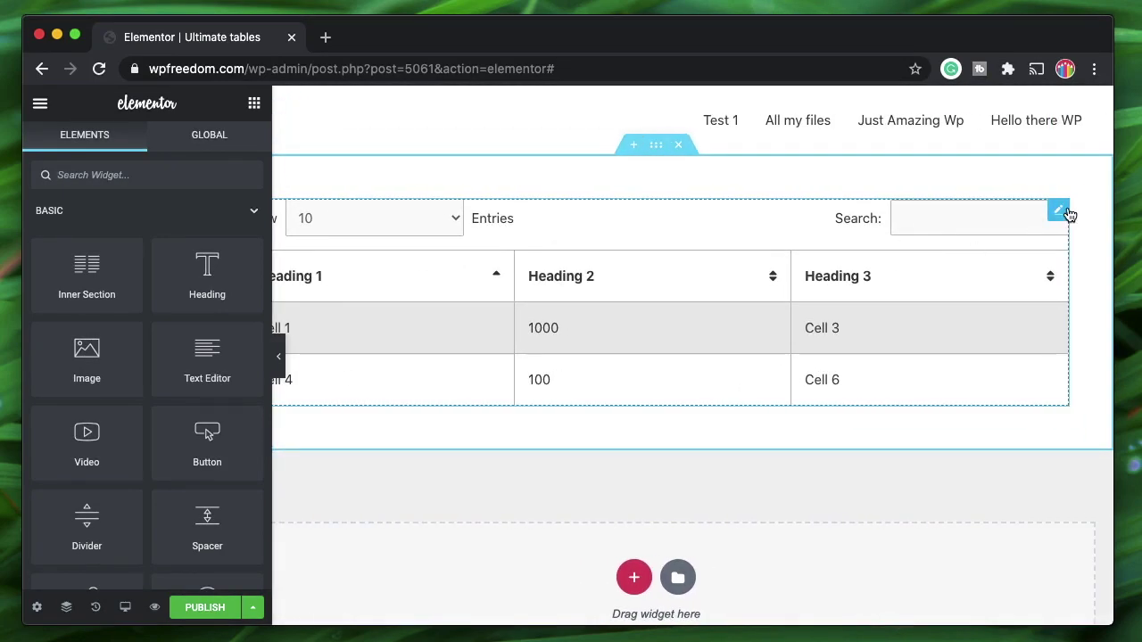
Set the table header's Default Row Text Color to navy #191970.
click(1059, 212)
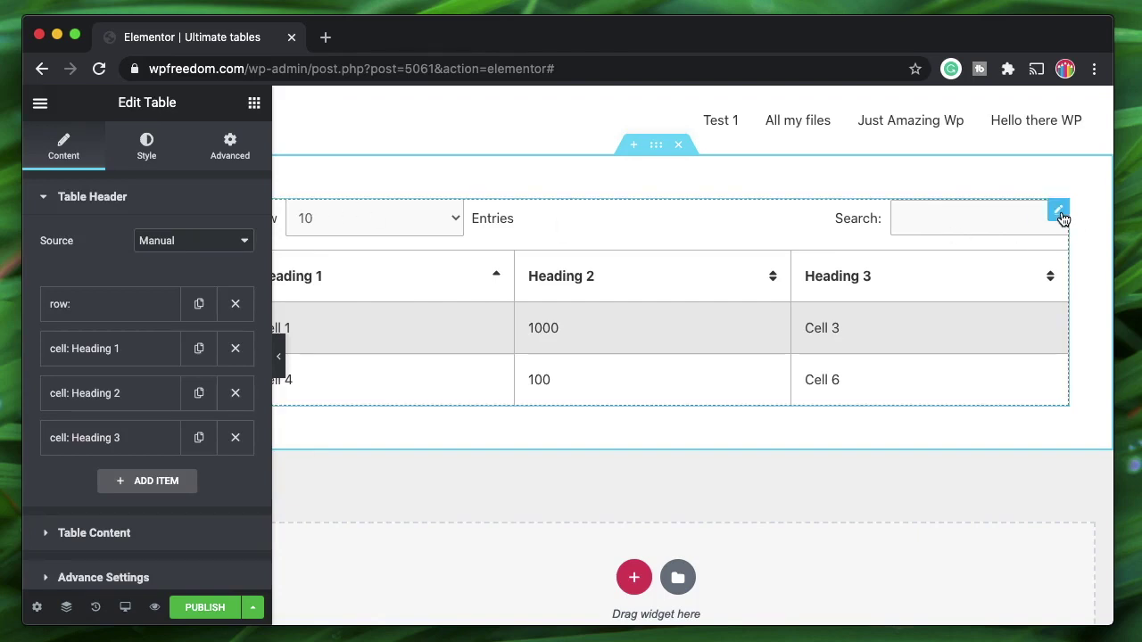
click(146, 156)
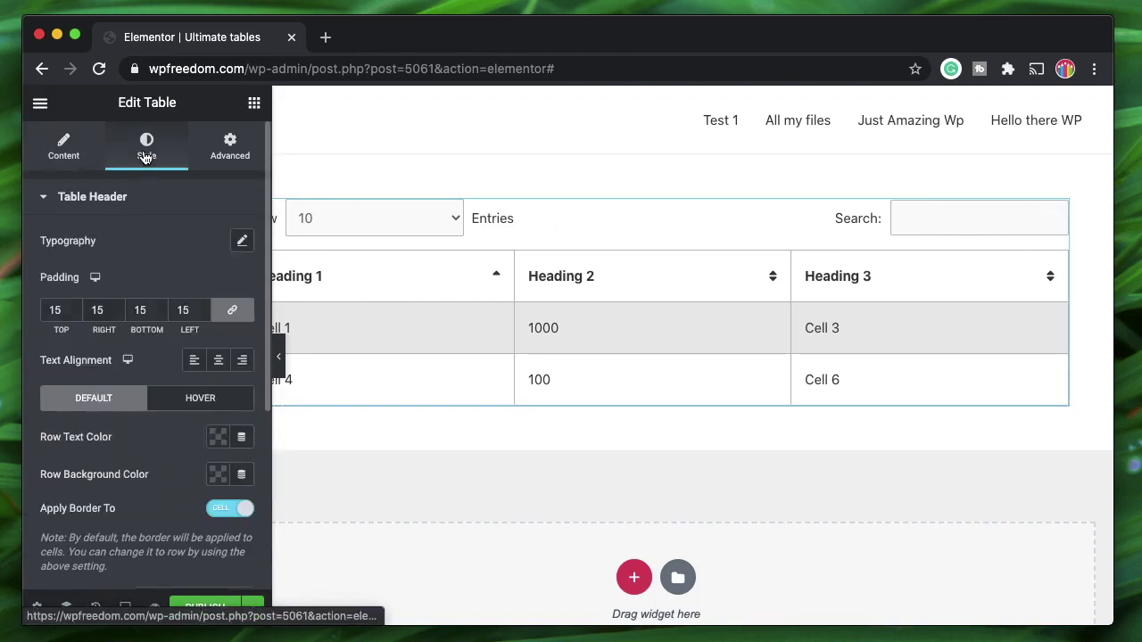
scroll(112, 480, down, 2)
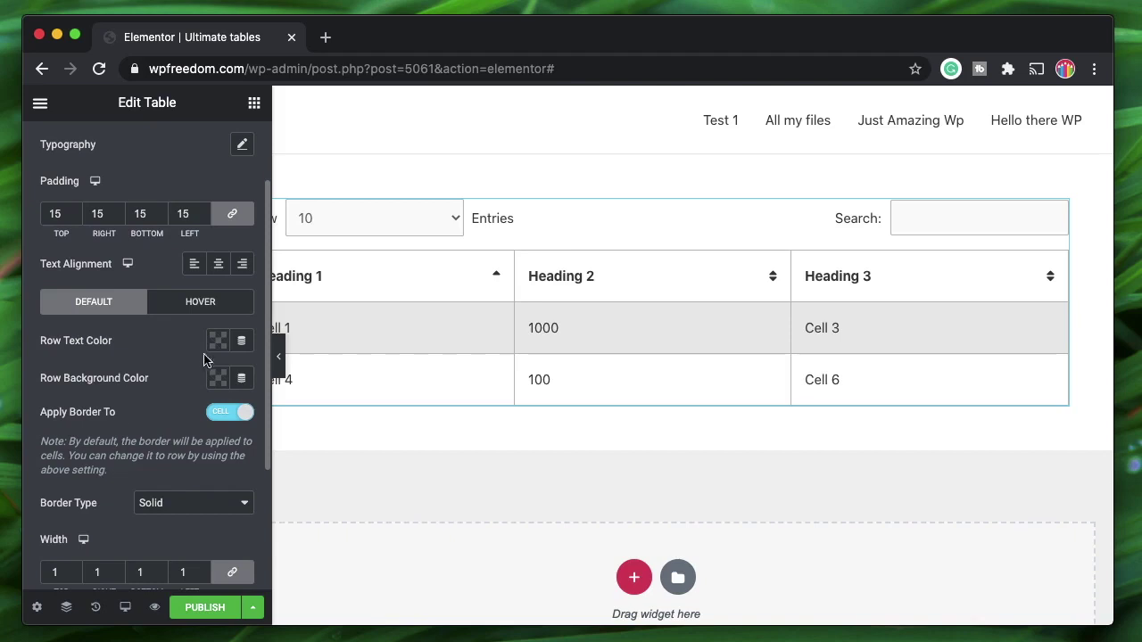
scroll(473, 390, left, 3)
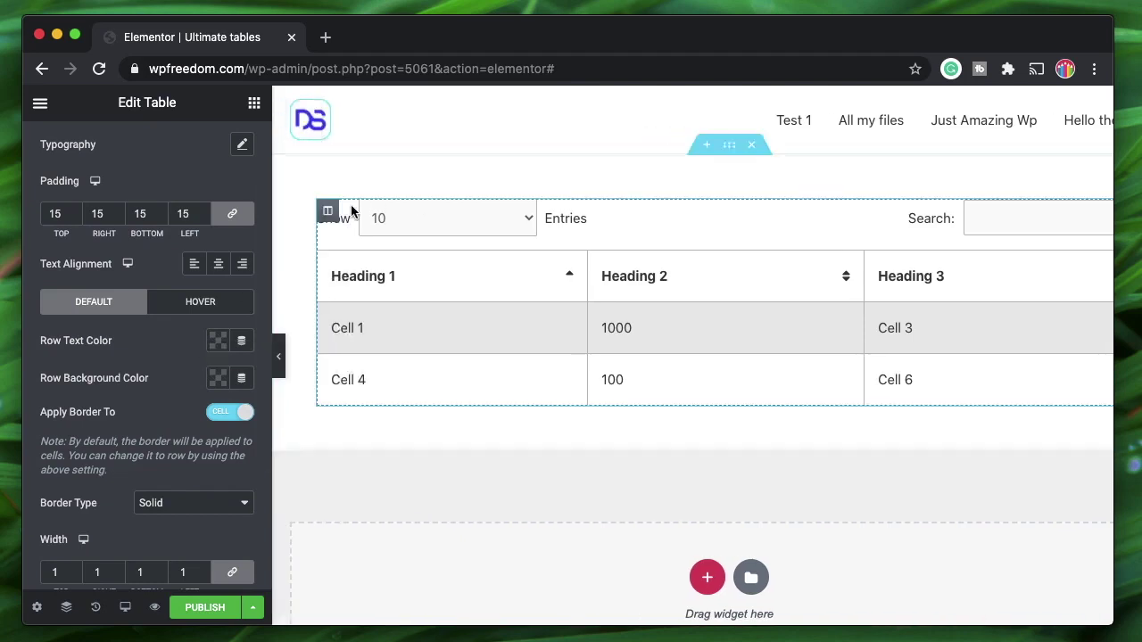
click(215, 344)
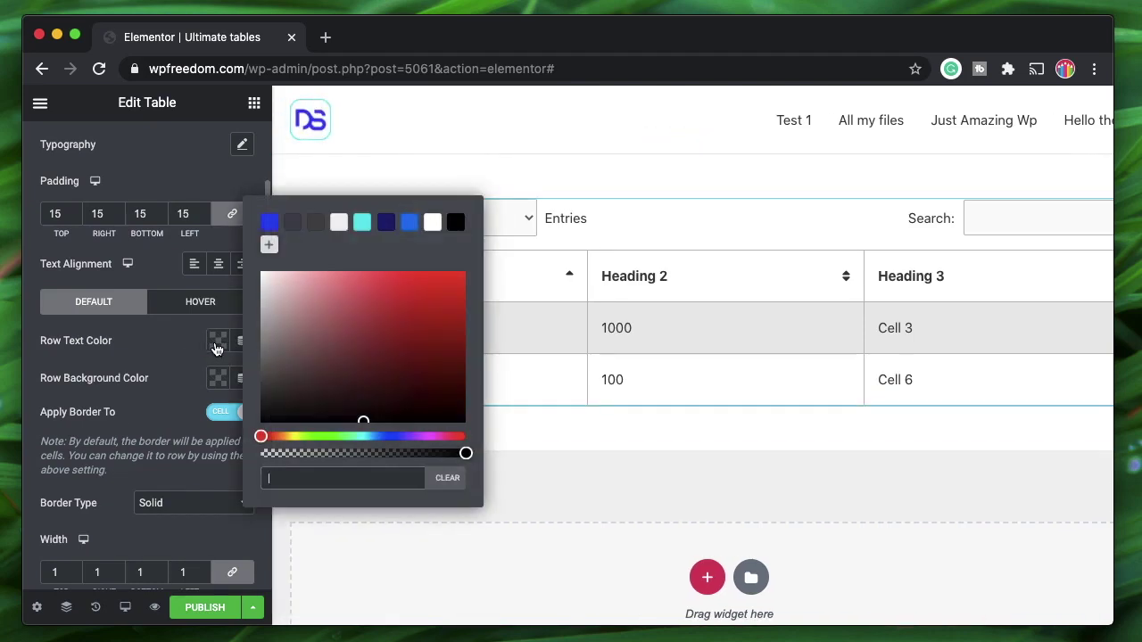
click(387, 223)
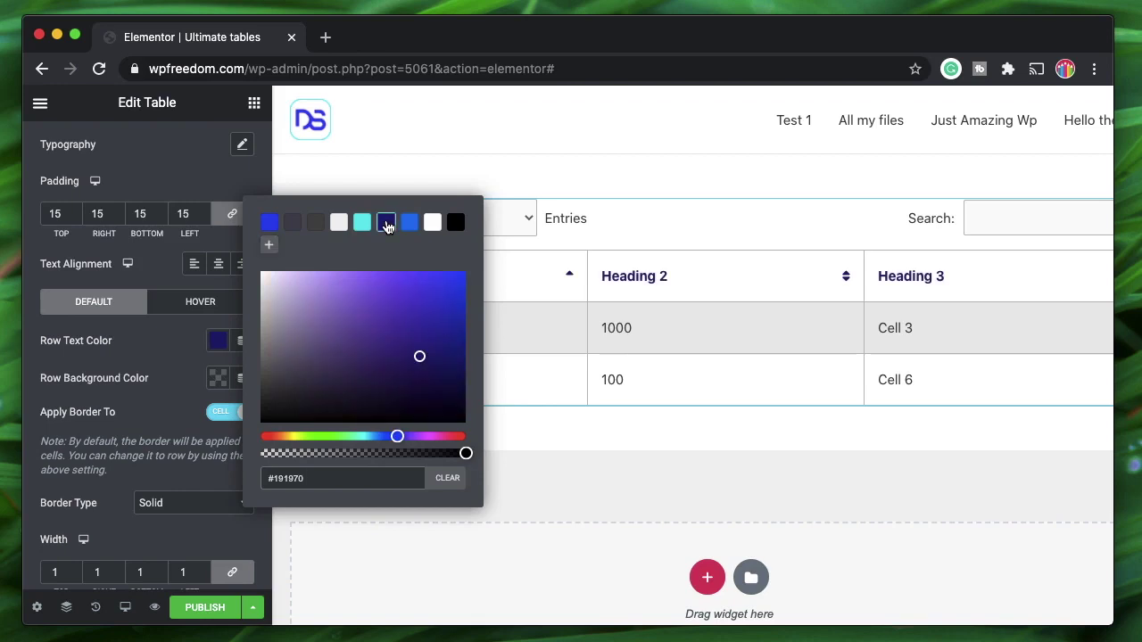
click(77, 381)
scroll(90, 339, up, 2)
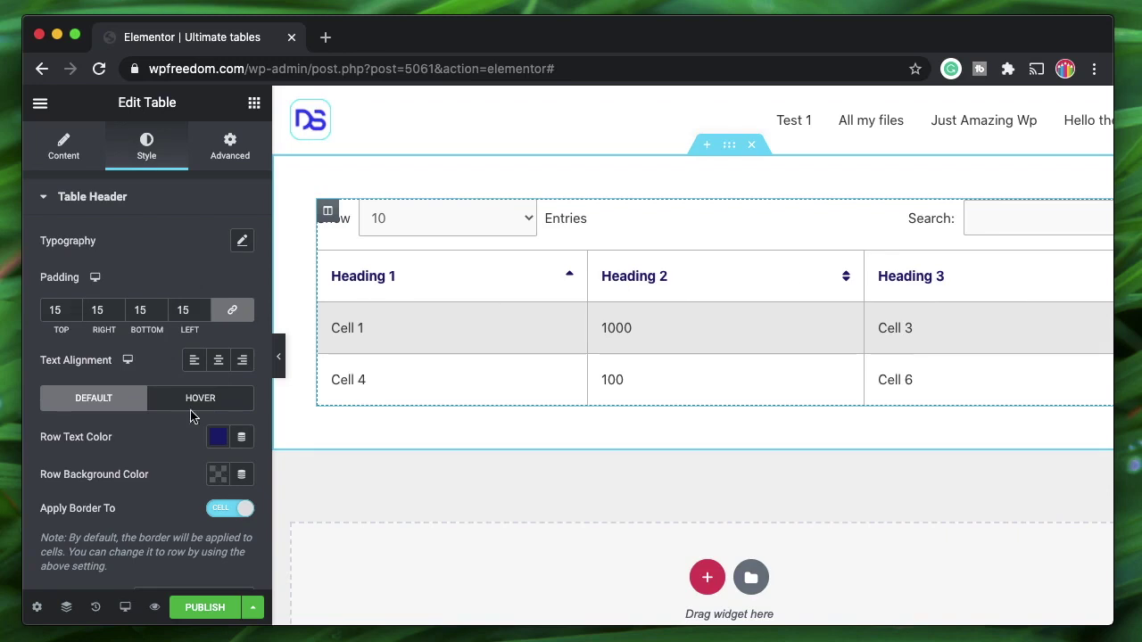
scroll(170, 437, down, 2)
Give the table header row a blue #0D73EF background and light grey #F1F1F1 text.
click(214, 416)
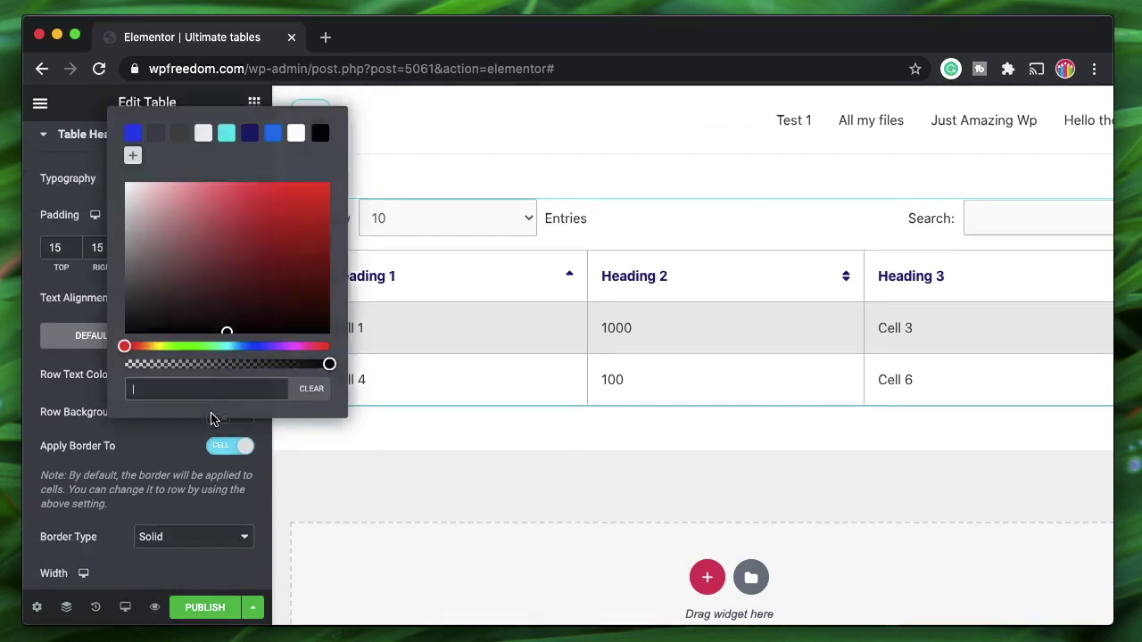
click(272, 134)
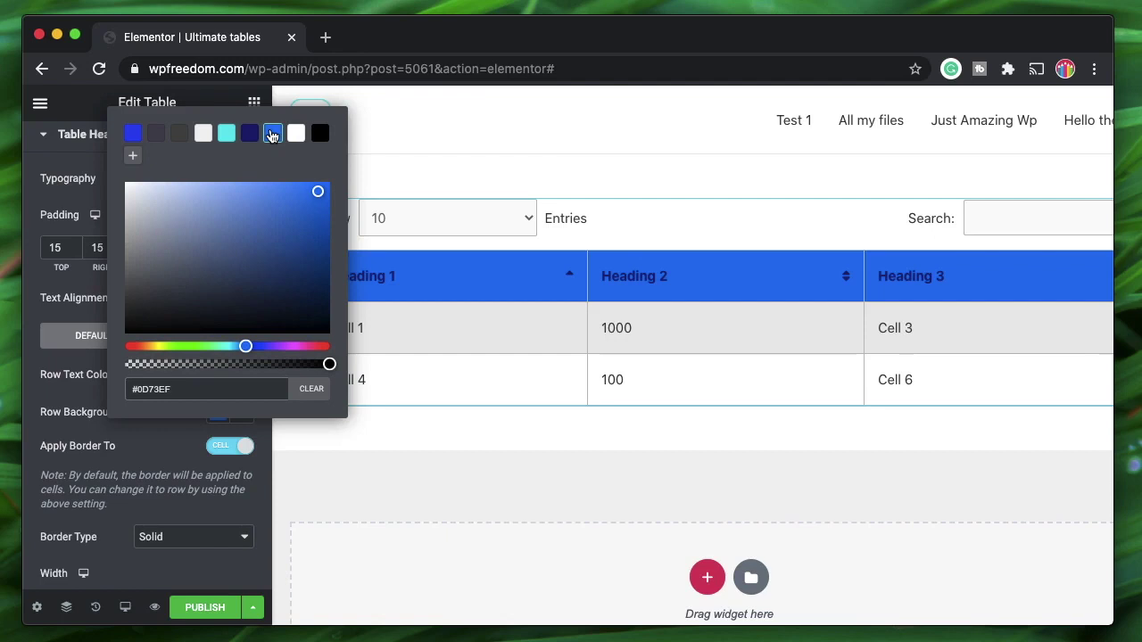
click(173, 402)
click(218, 375)
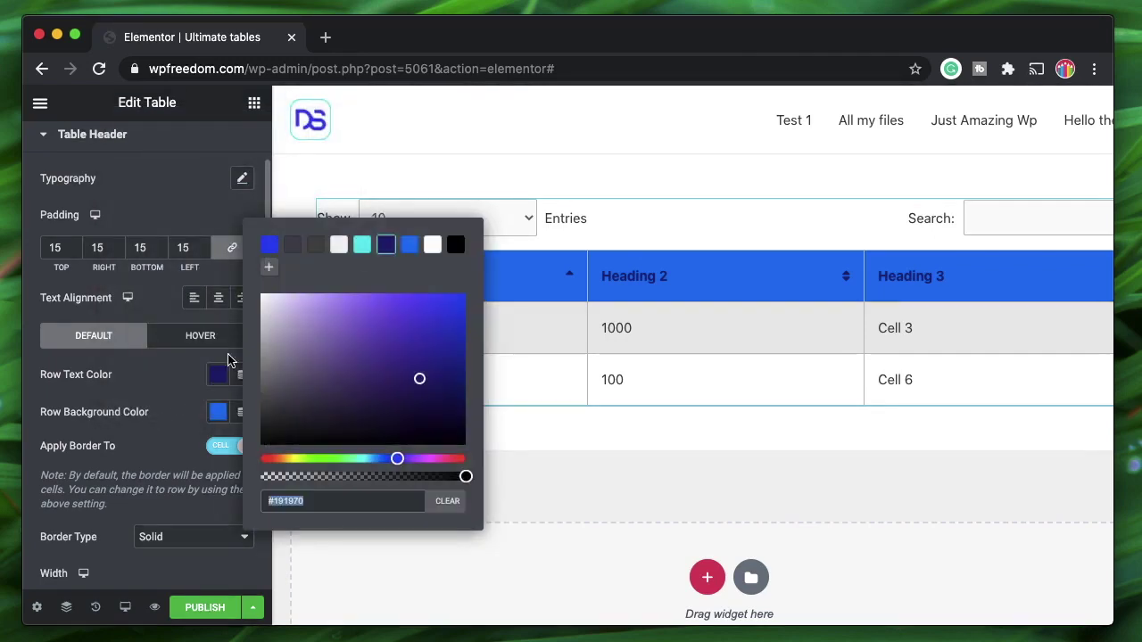
click(338, 245)
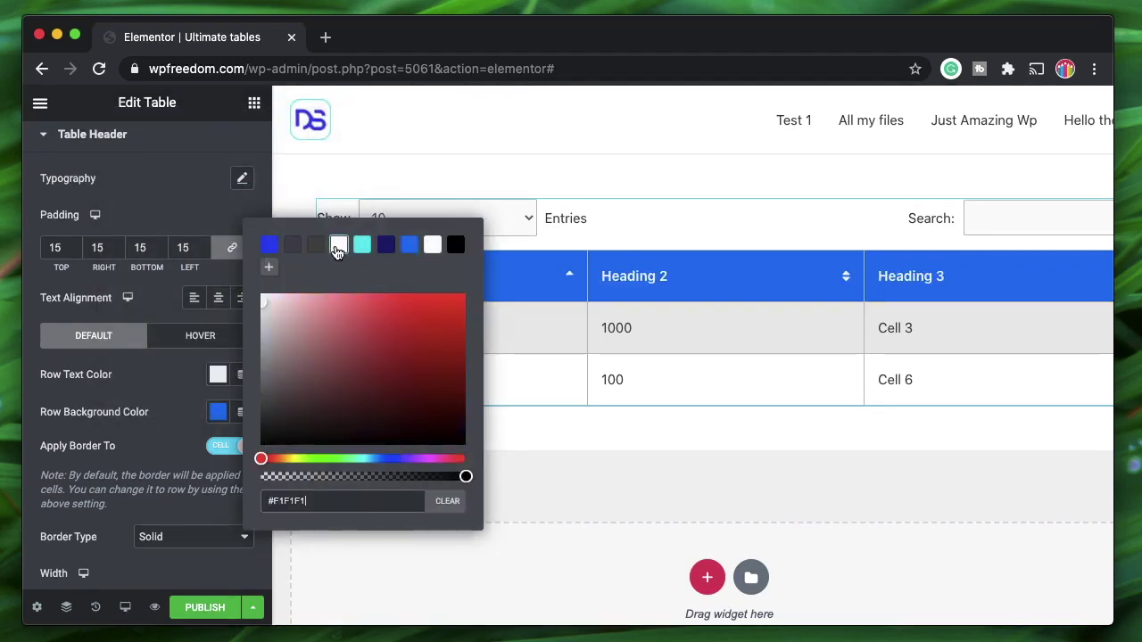
click(86, 428)
Try a 2 px dotted header border, preview it, then set the header Border Type to None.
scroll(93, 265, up, 2)
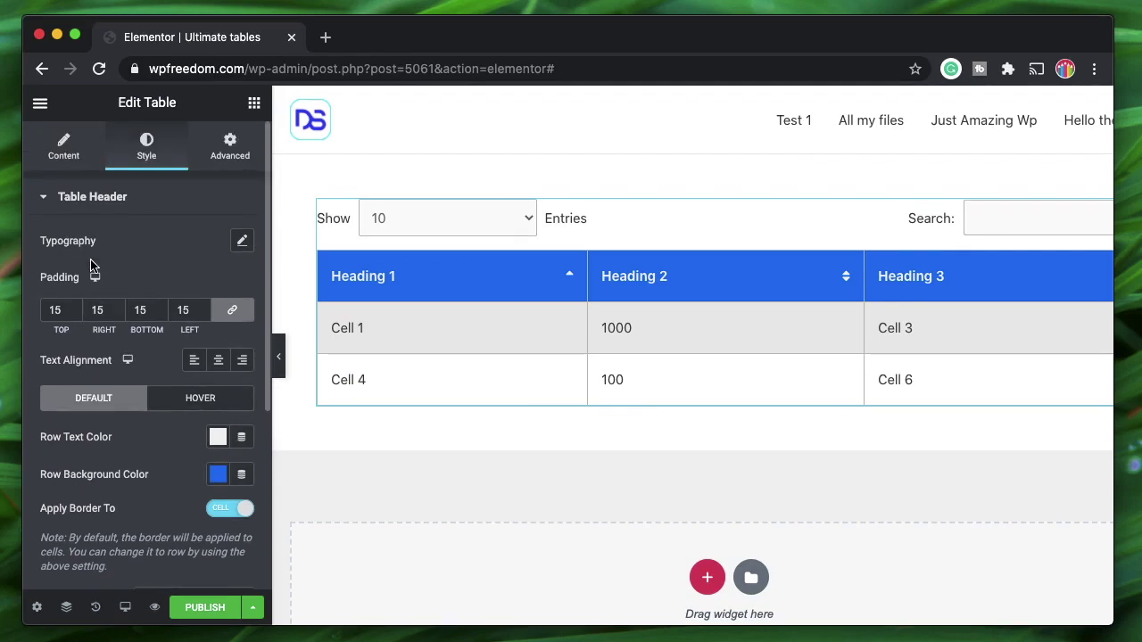
scroll(55, 241, down, 2)
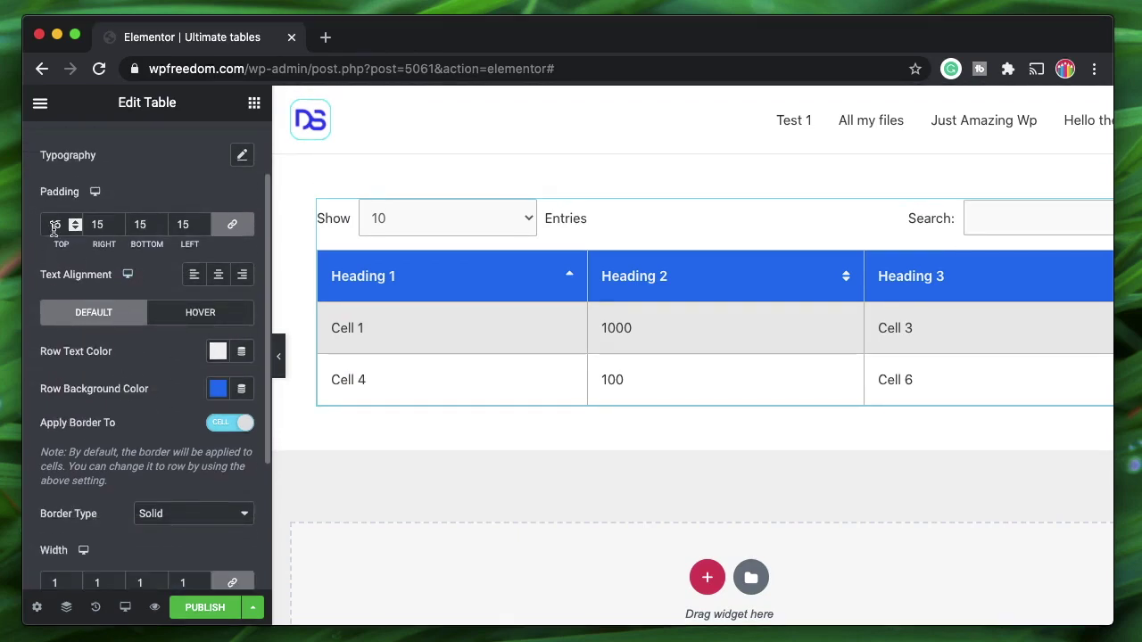
scroll(84, 410, down, 2)
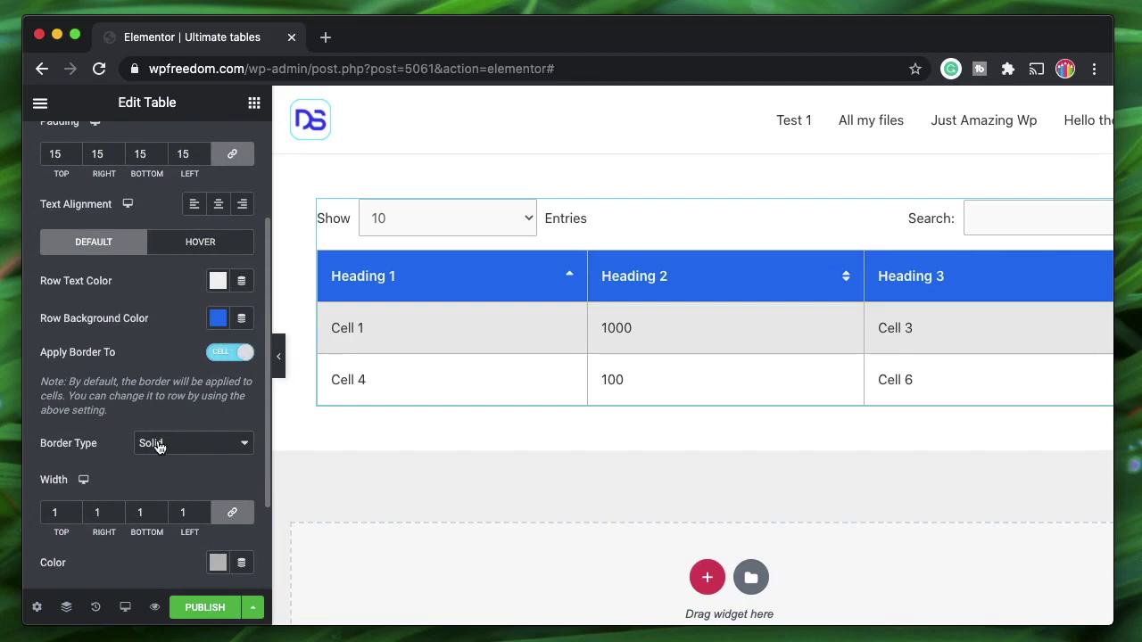
double_click(56, 513)
text(2)
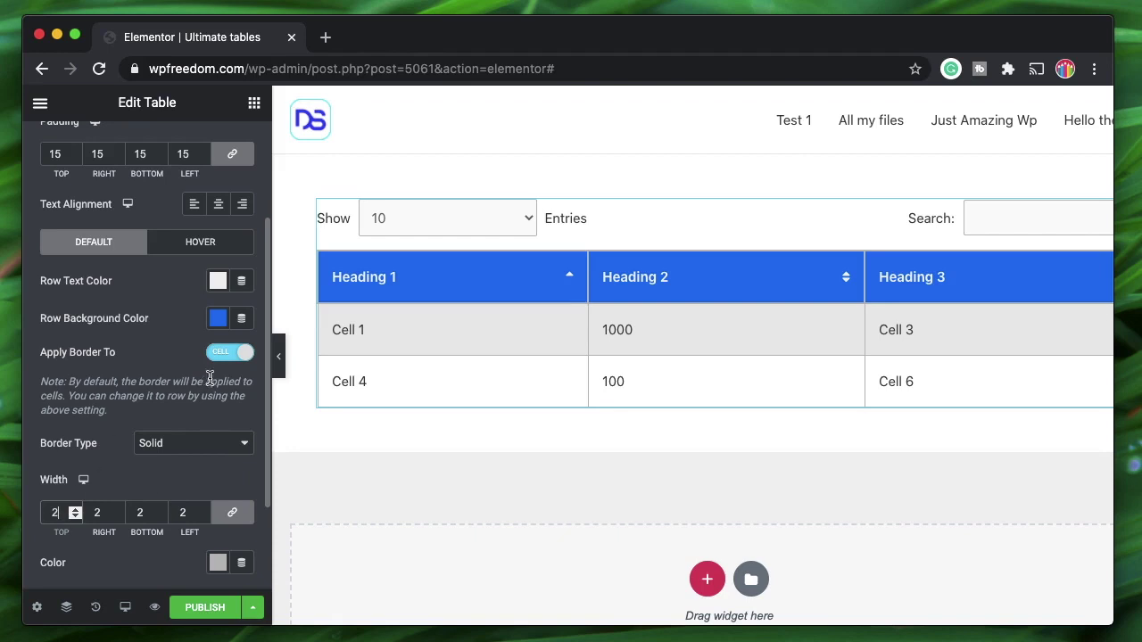
click(182, 455)
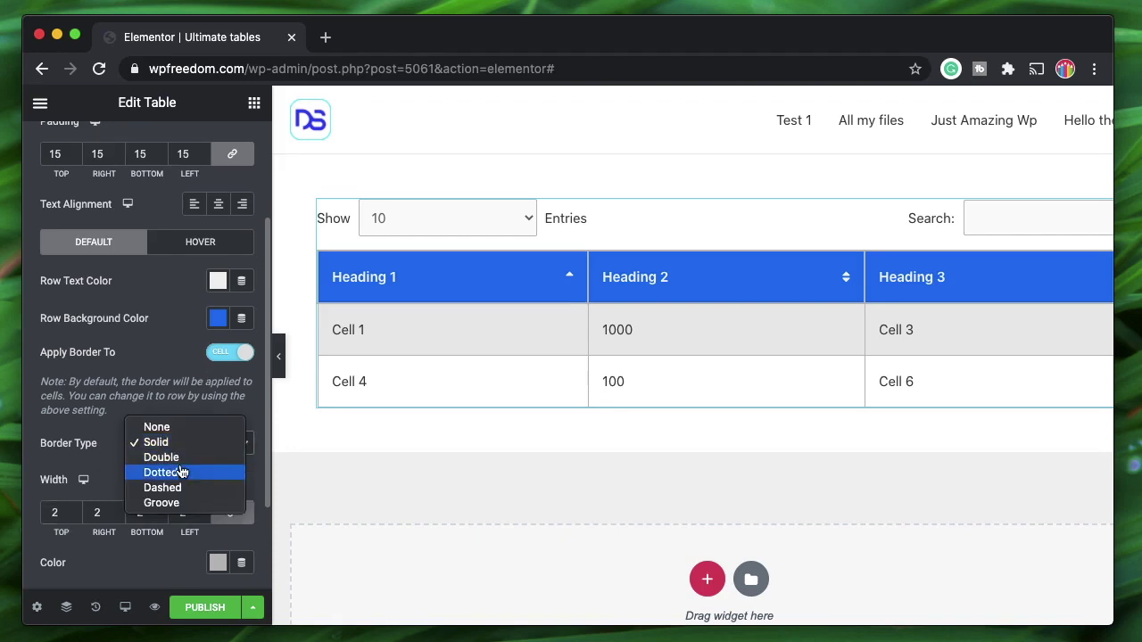
click(180, 470)
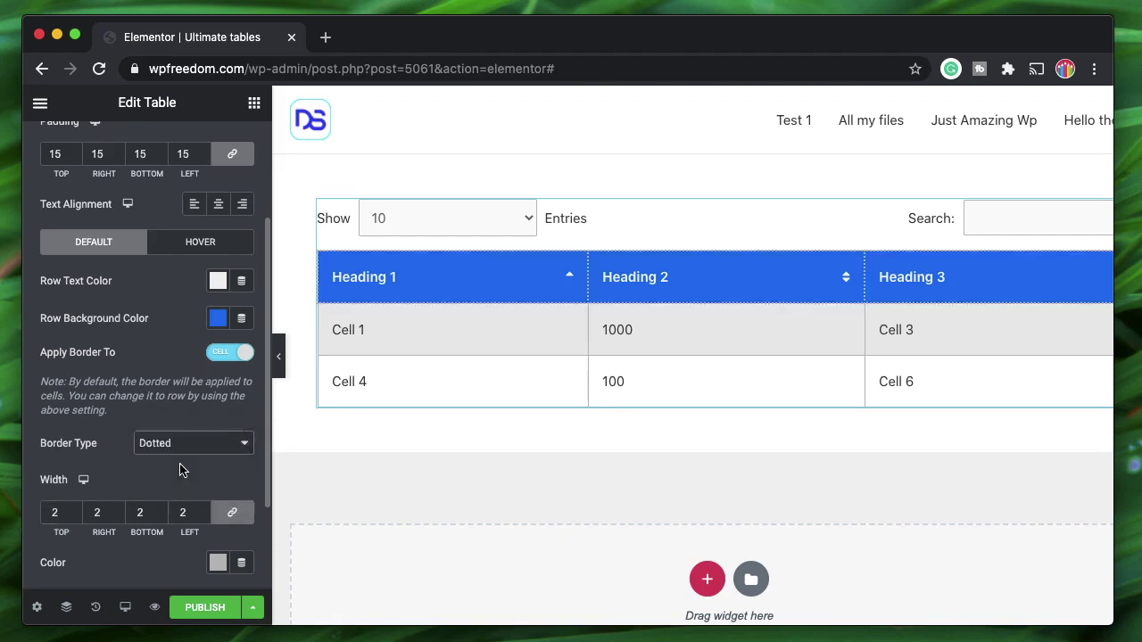
click(279, 362)
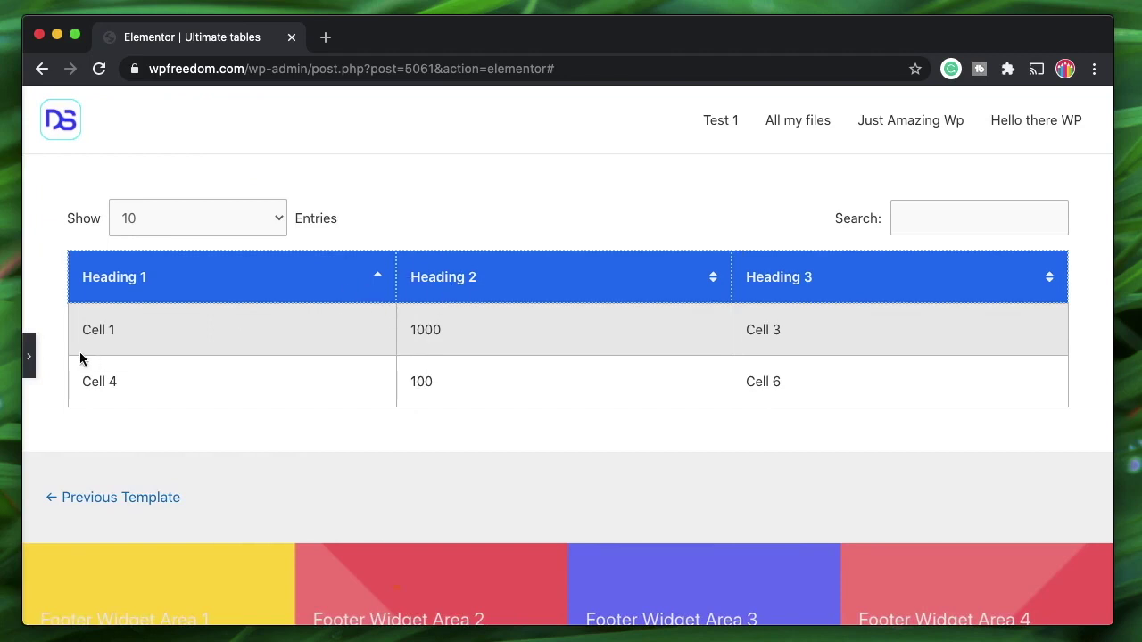
click(31, 364)
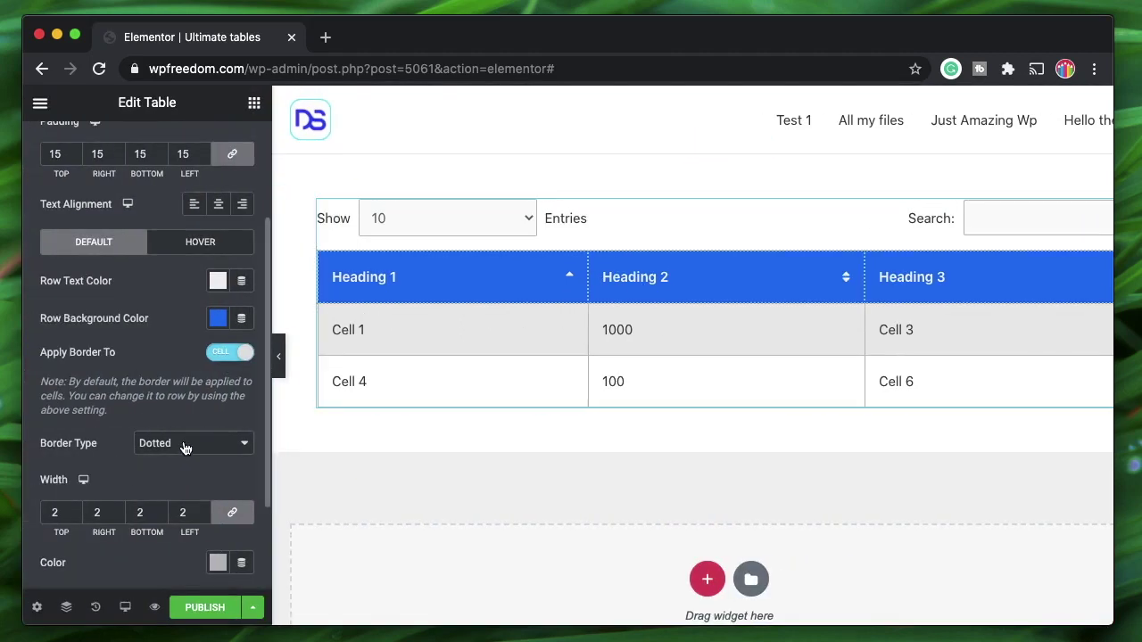
click(185, 443)
click(179, 397)
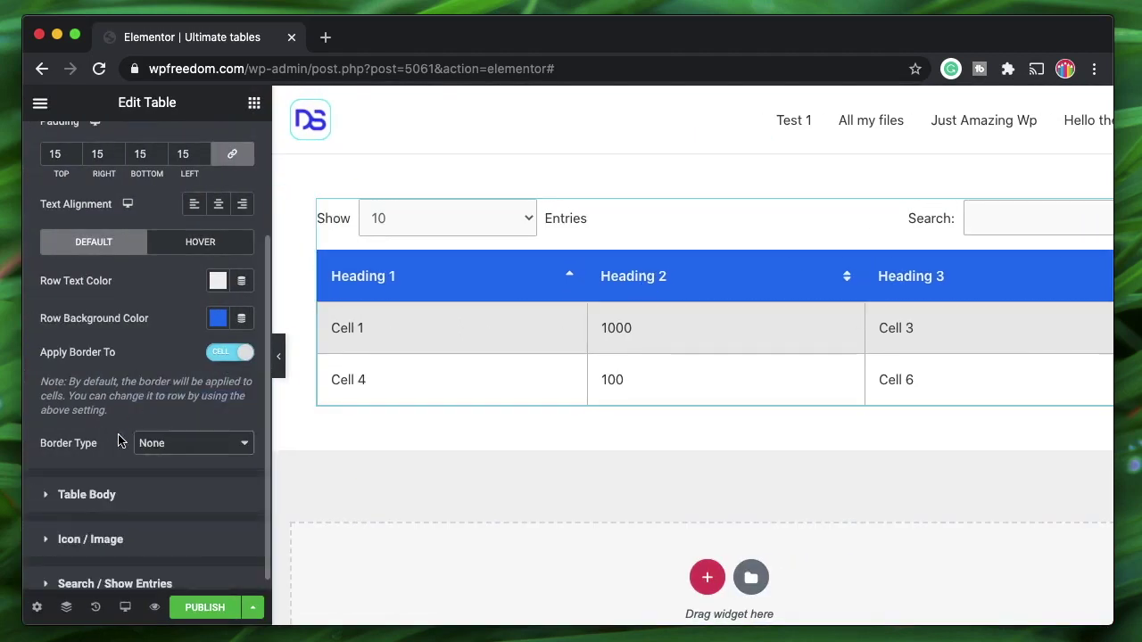
scroll(93, 306, up, 1)
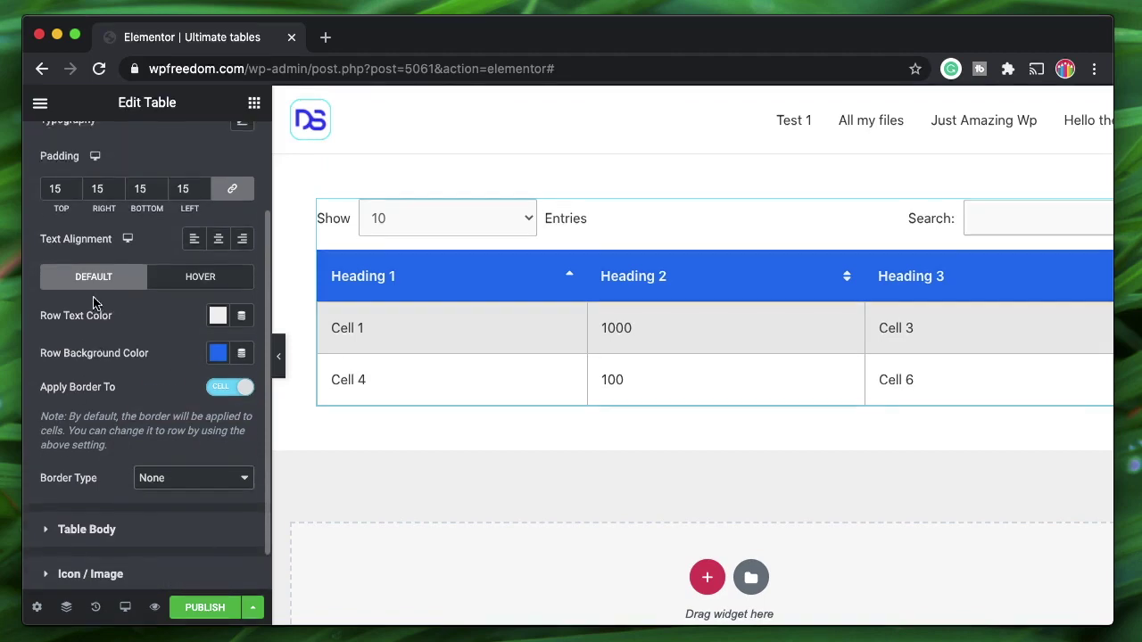
Set the header's Hover Row Background Color to the dark navy preset.
click(173, 283)
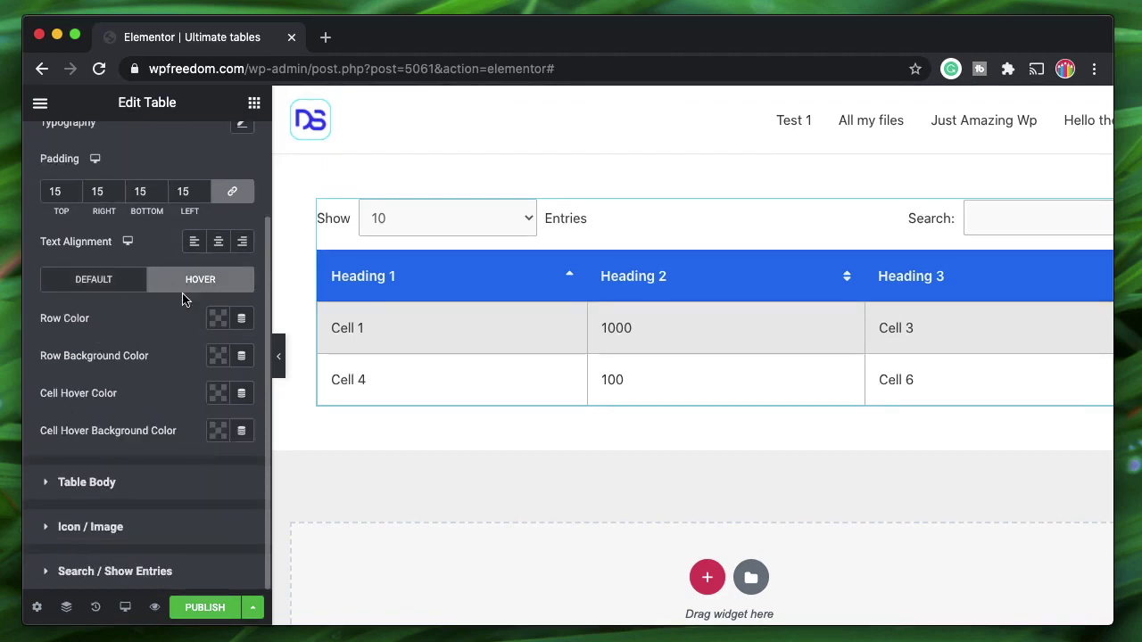
click(216, 356)
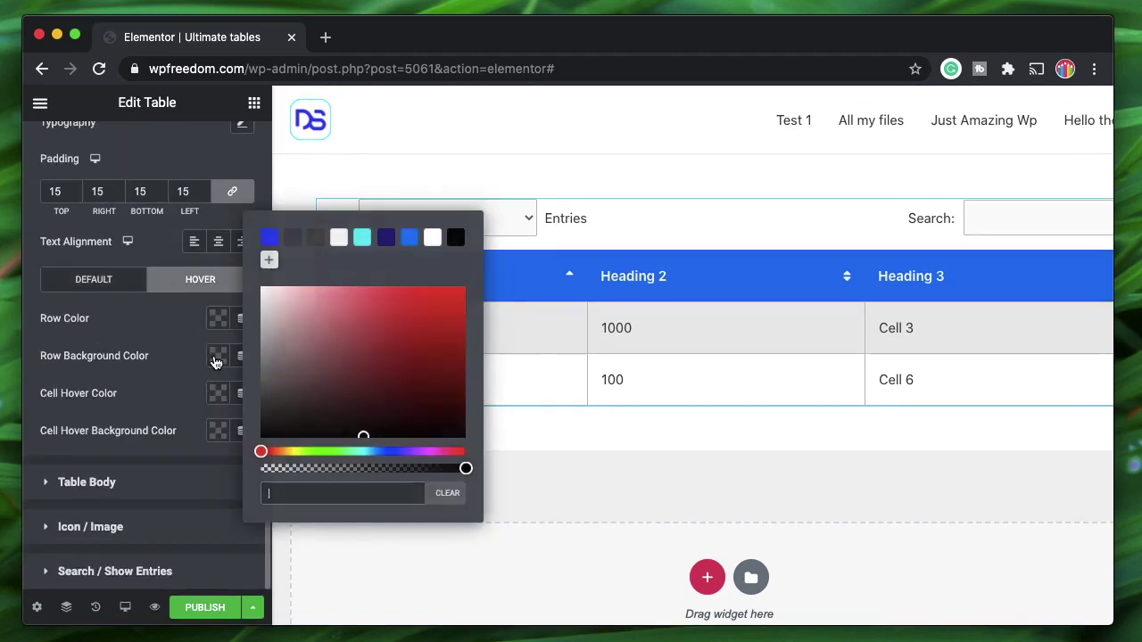
click(386, 237)
click(126, 407)
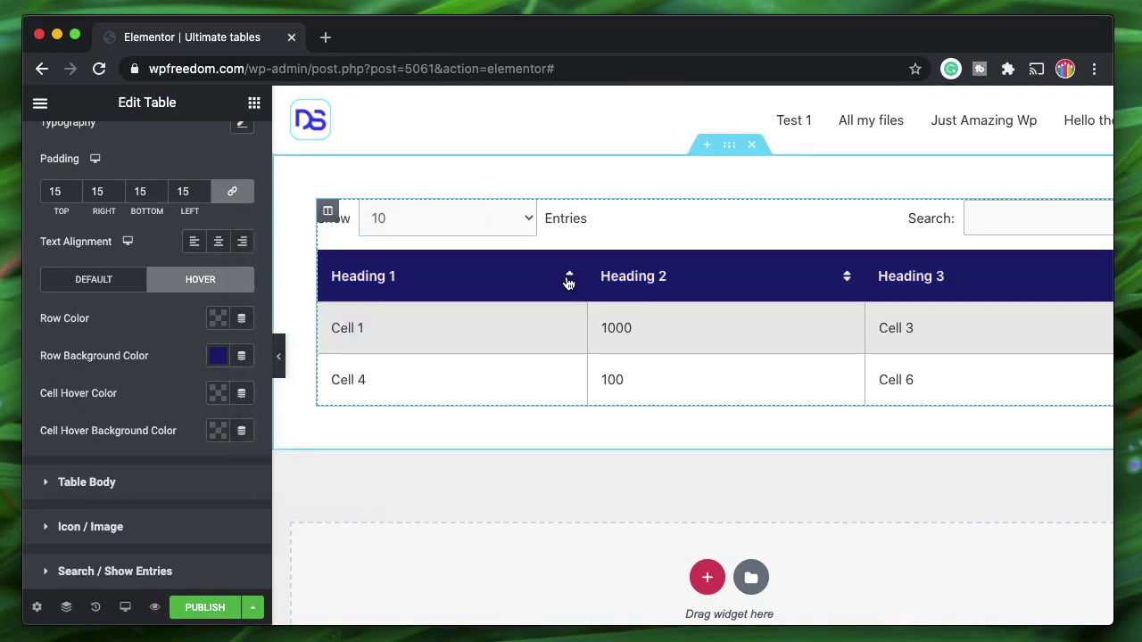
scroll(148, 350, up, 3)
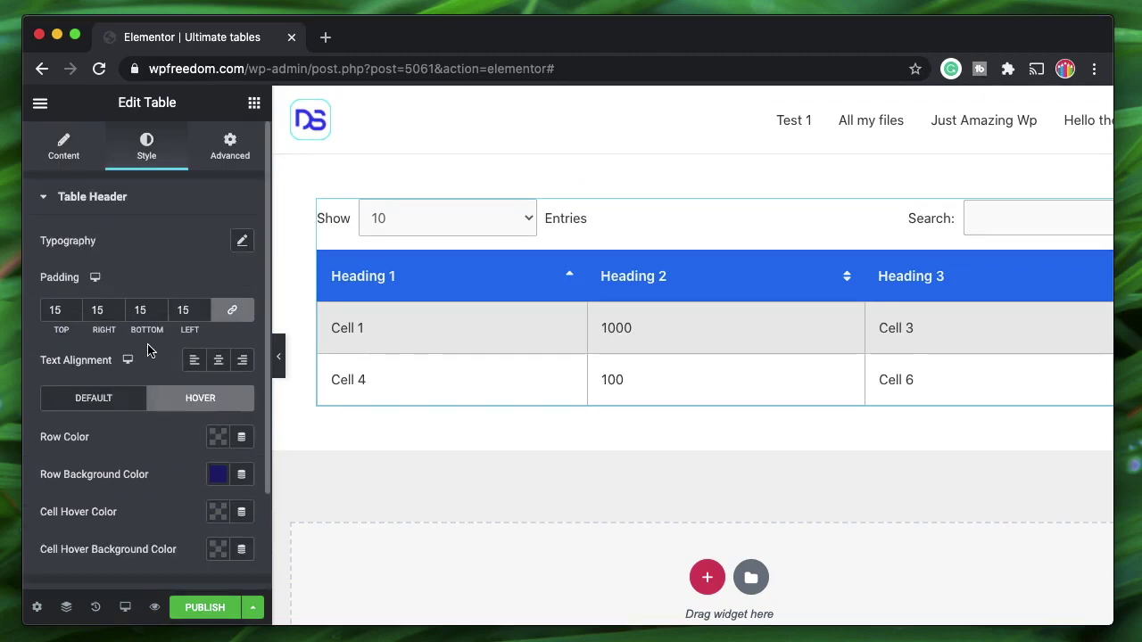
click(85, 198)
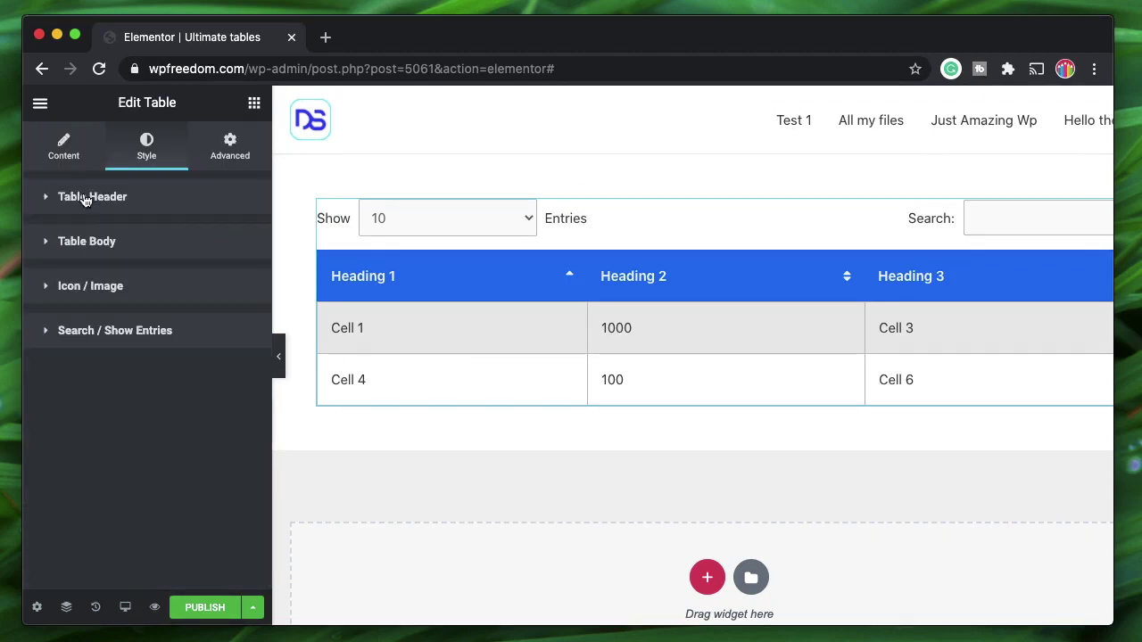
In Table Body, set Text Alignment to Center and Vertical Alignment to Middle.
click(126, 243)
scroll(117, 287, down, 2)
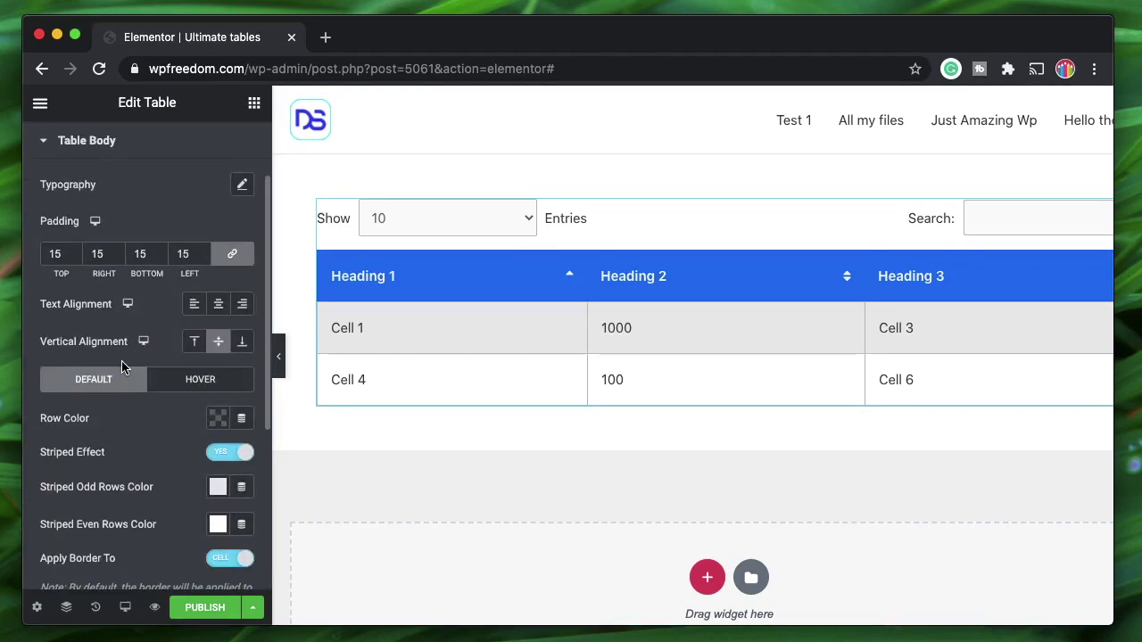
click(218, 304)
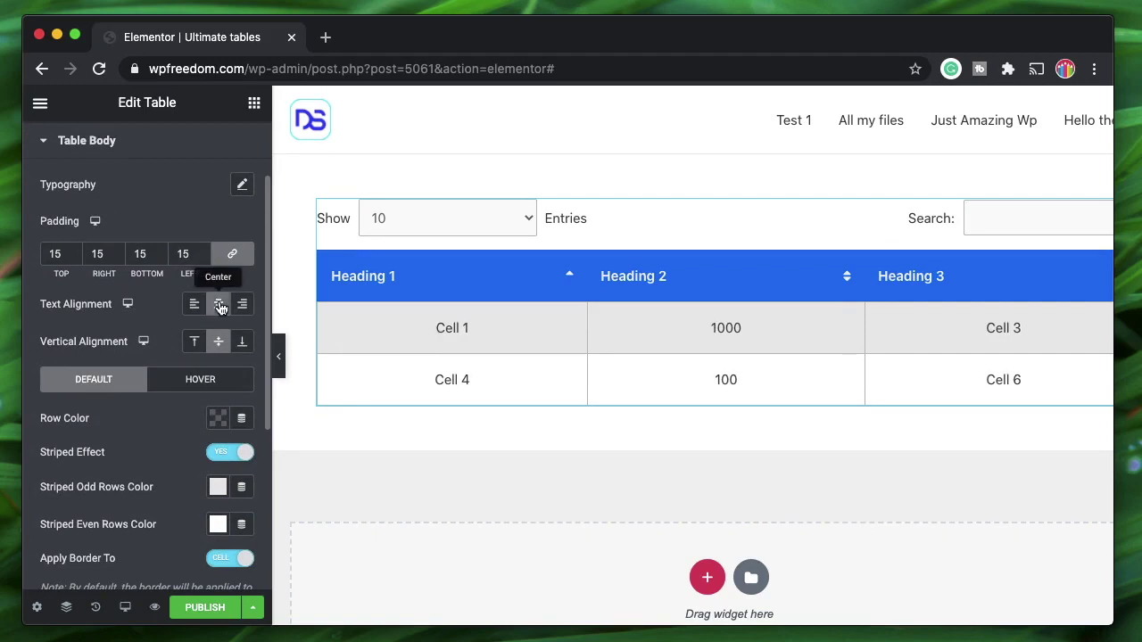
click(195, 304)
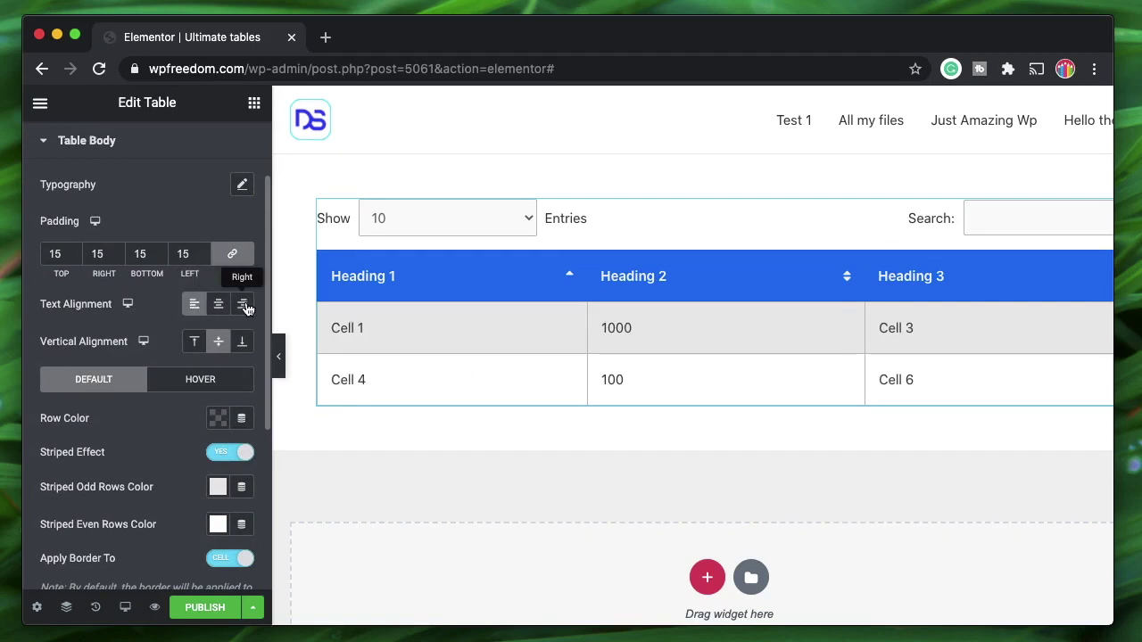
click(243, 305)
click(219, 304)
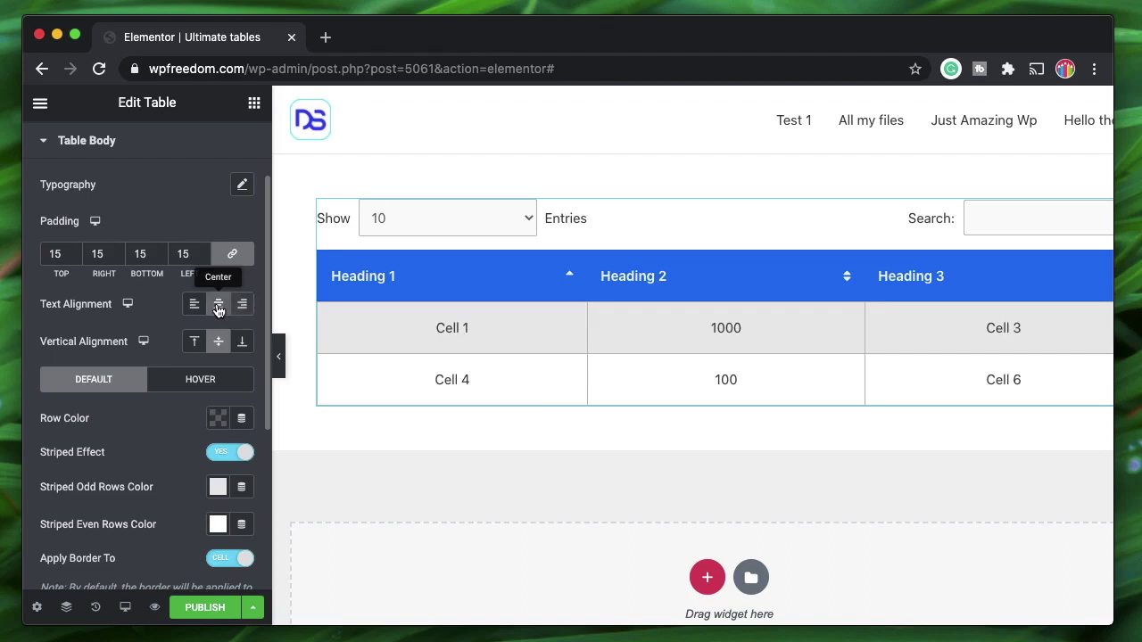
click(194, 343)
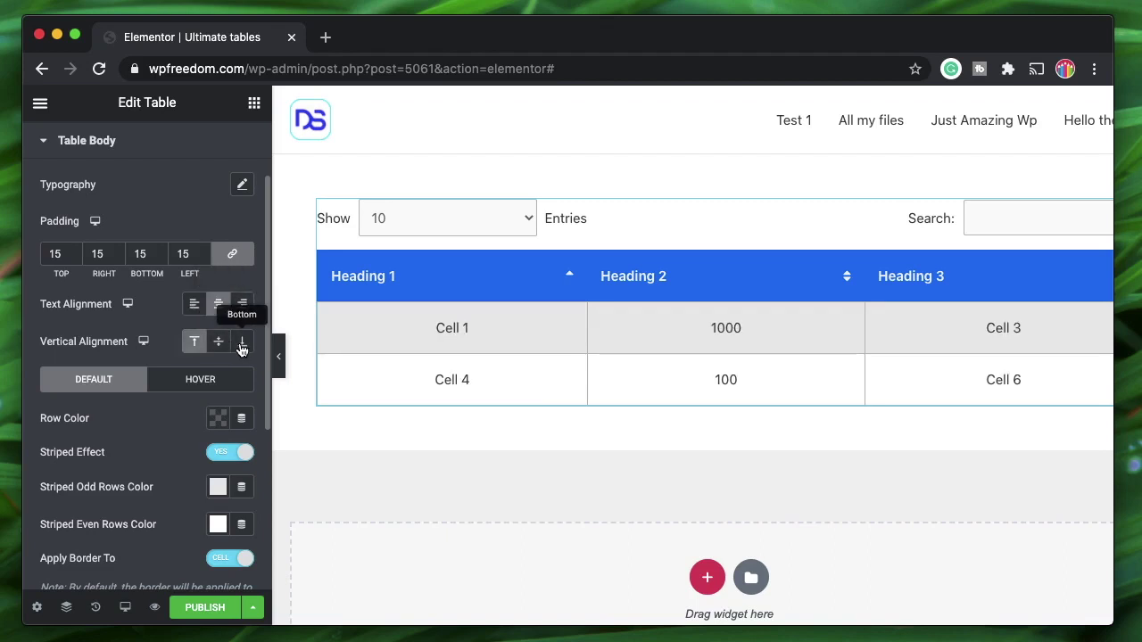
click(241, 346)
click(219, 343)
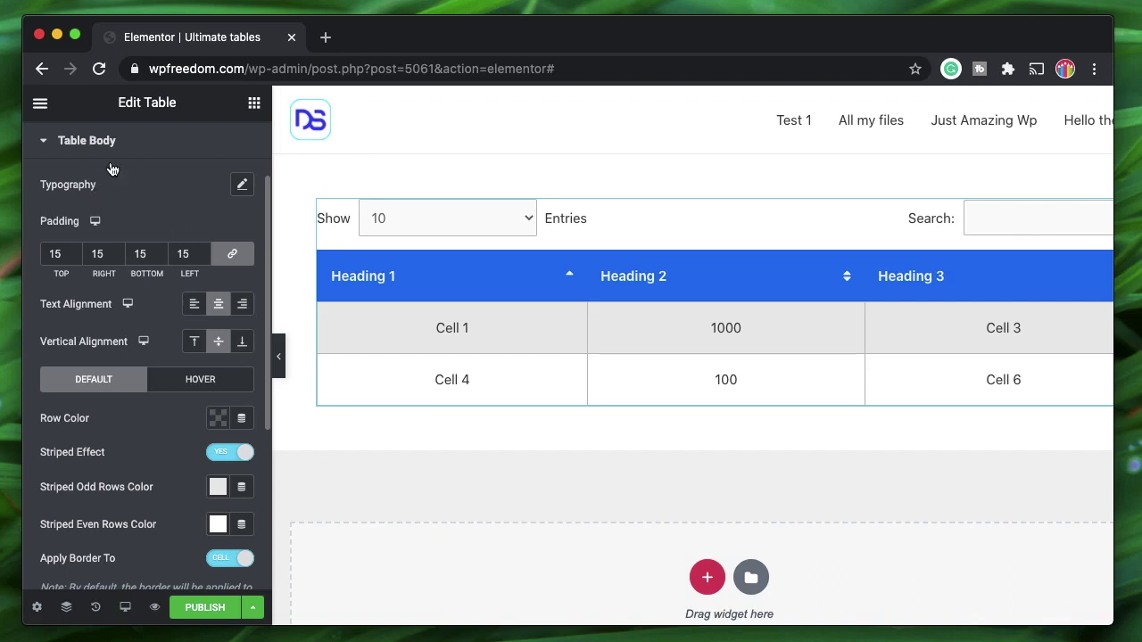
scroll(135, 423, down, 2)
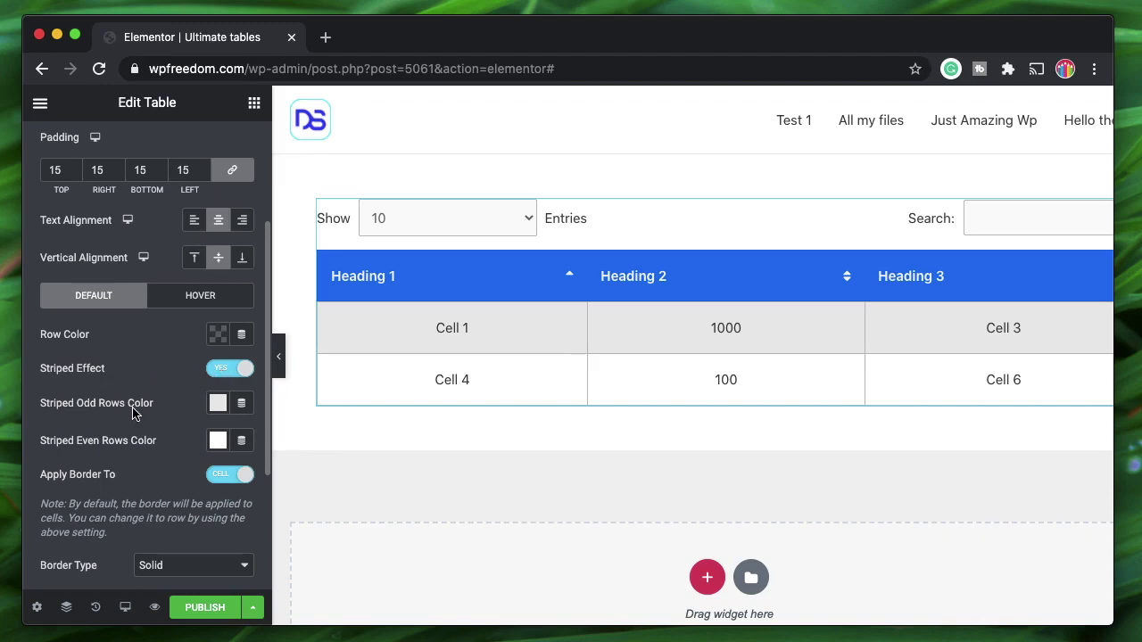
Set the Striped Even Rows Color to the blue preset.
scroll(135, 477, down, 1)
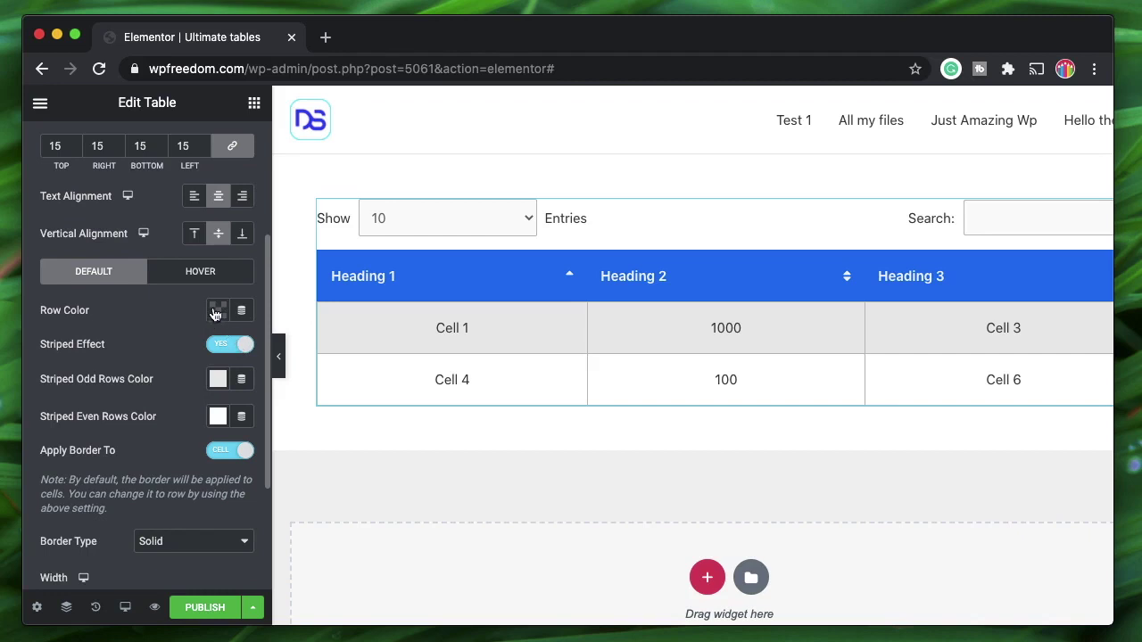
click(219, 380)
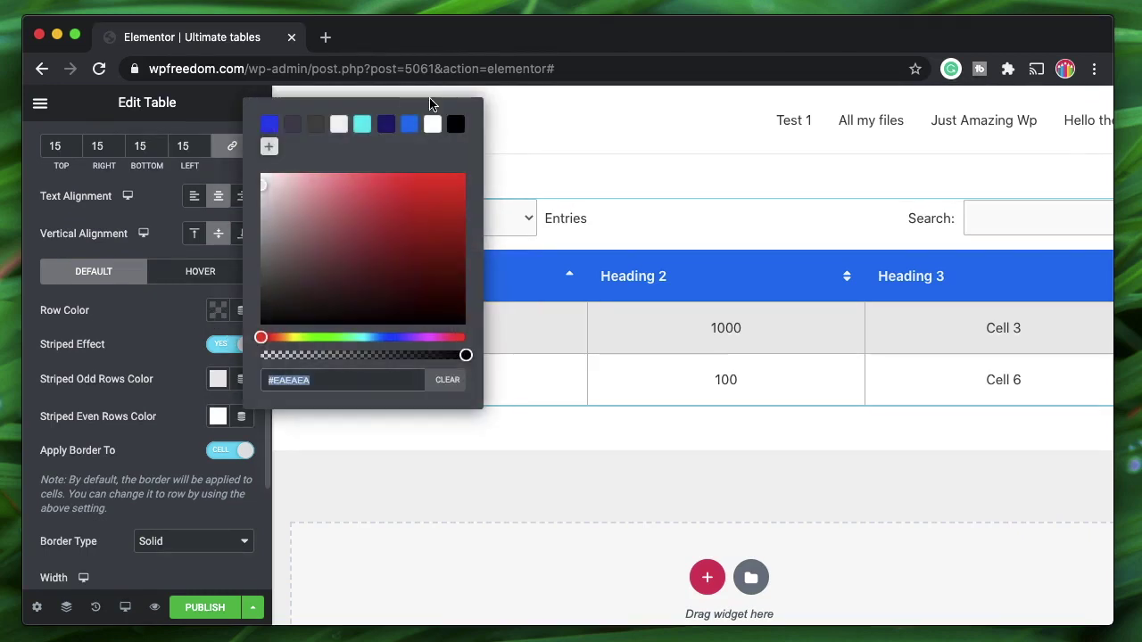
click(456, 127)
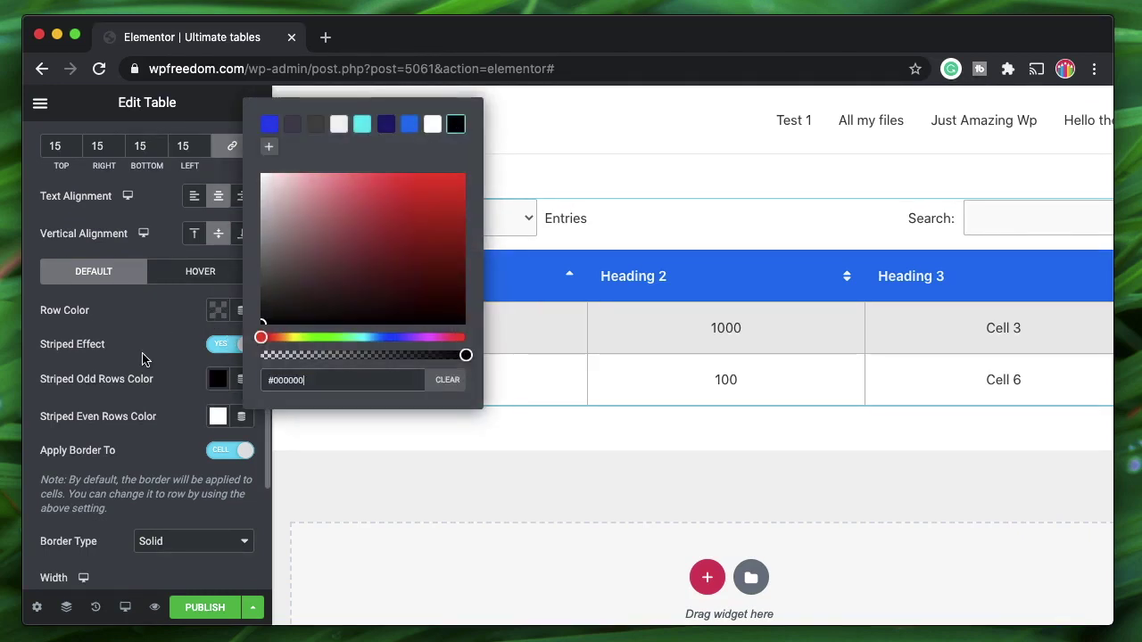
click(148, 357)
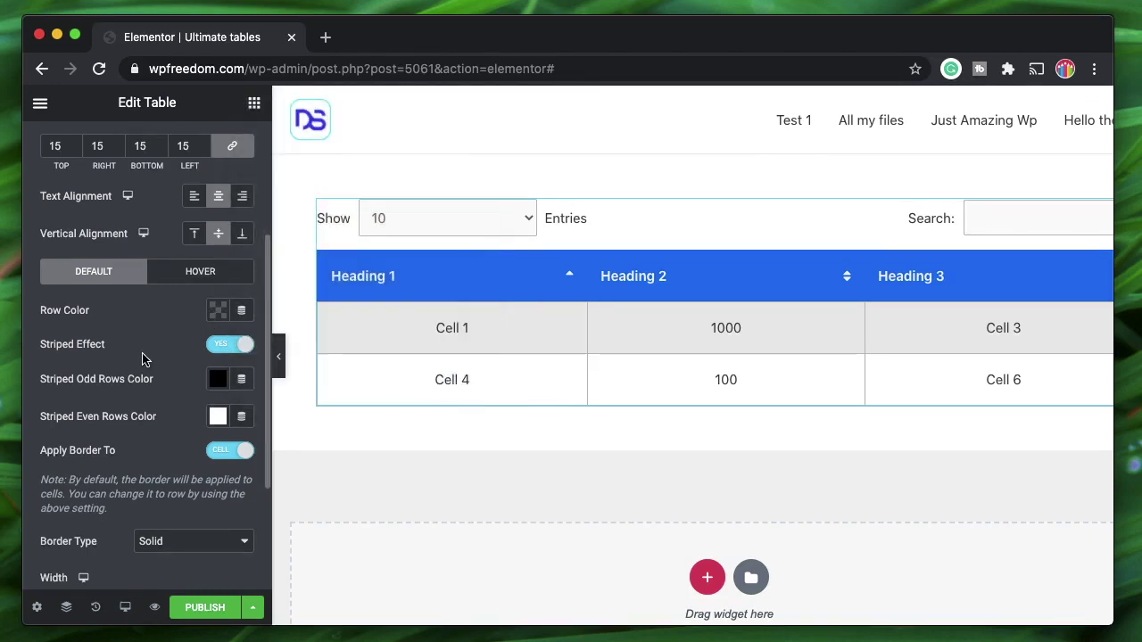
click(218, 419)
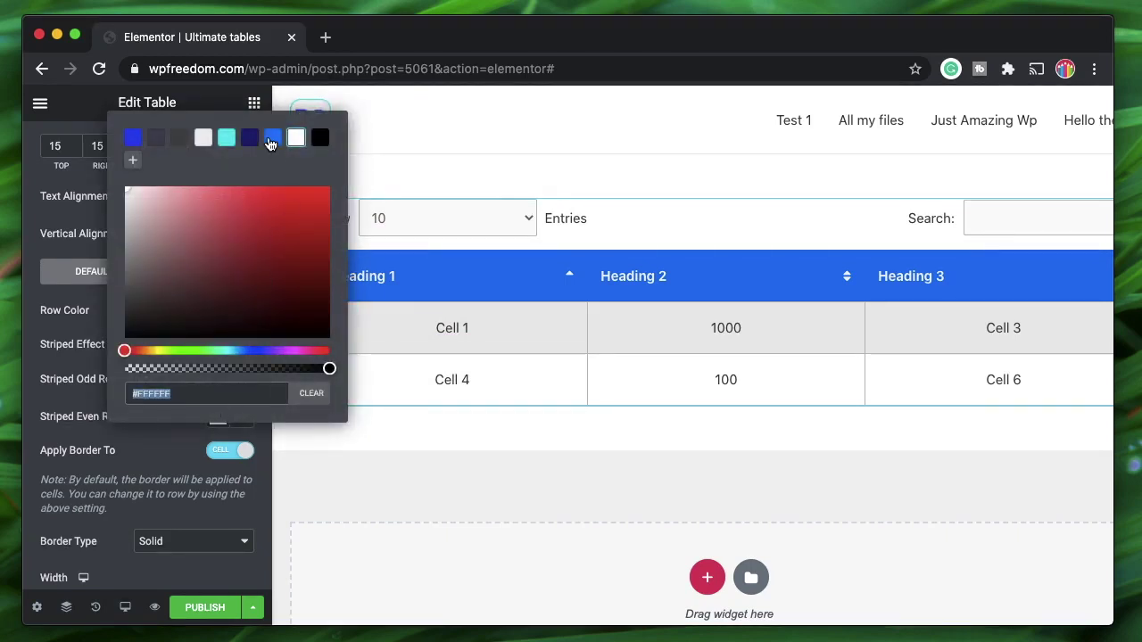
click(272, 137)
click(78, 365)
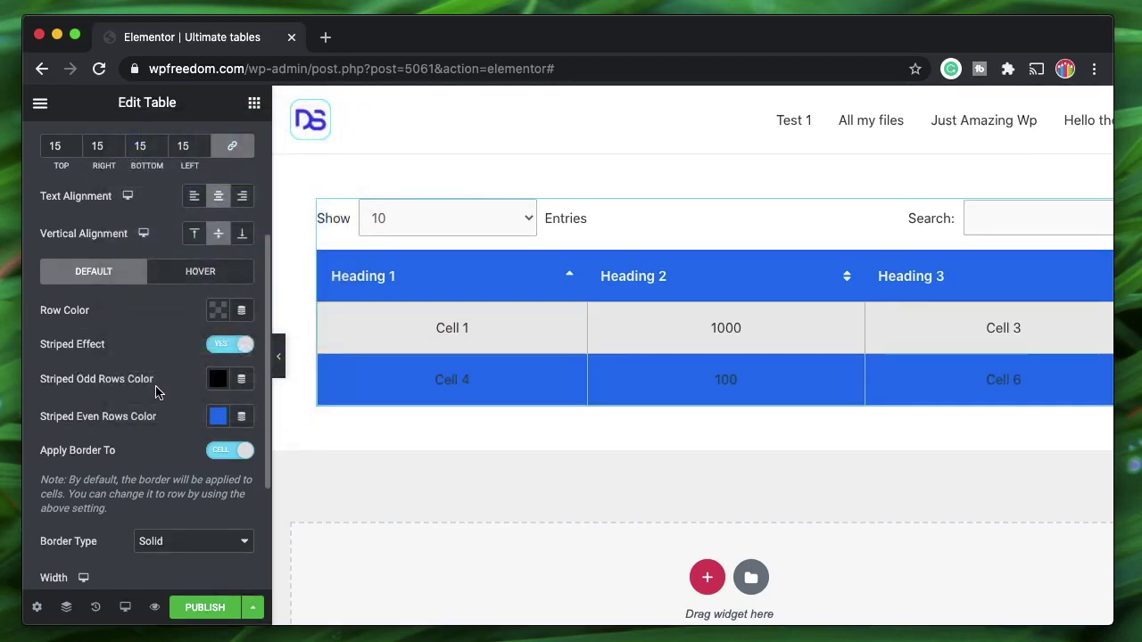
Set the Striped Odd Rows Color to light grey #F1F1F1.
click(215, 380)
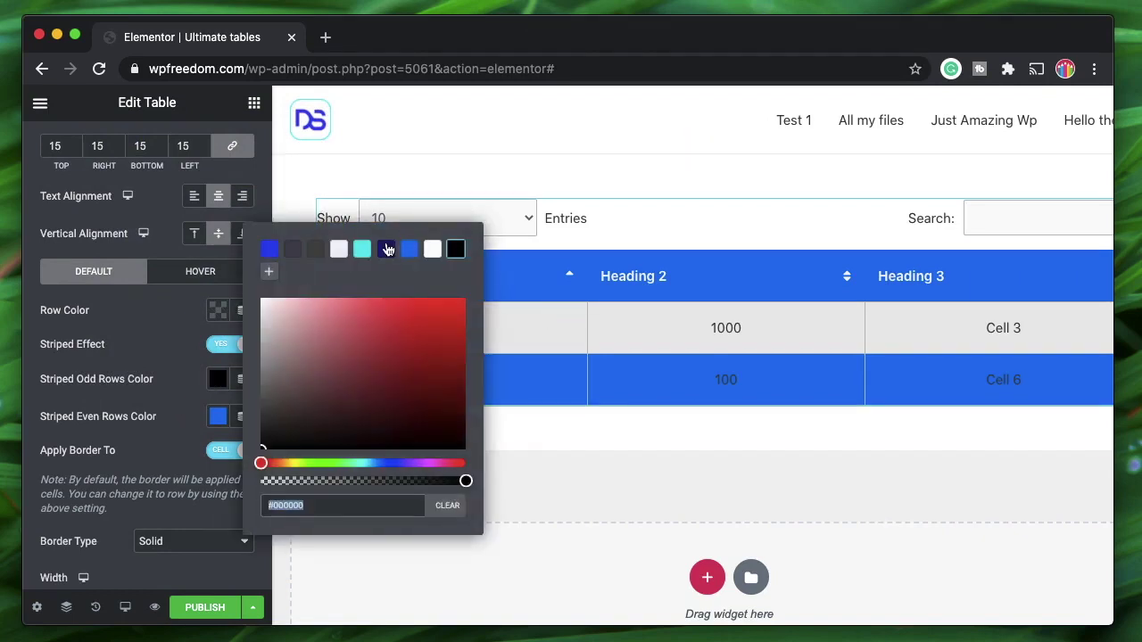
click(386, 248)
click(338, 249)
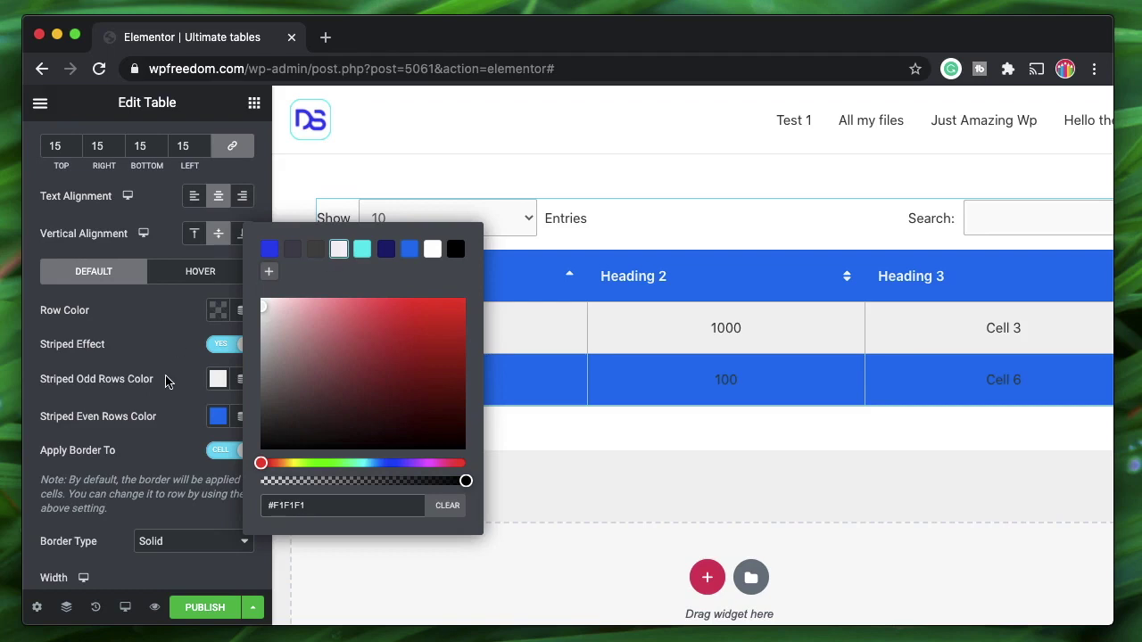
click(165, 381)
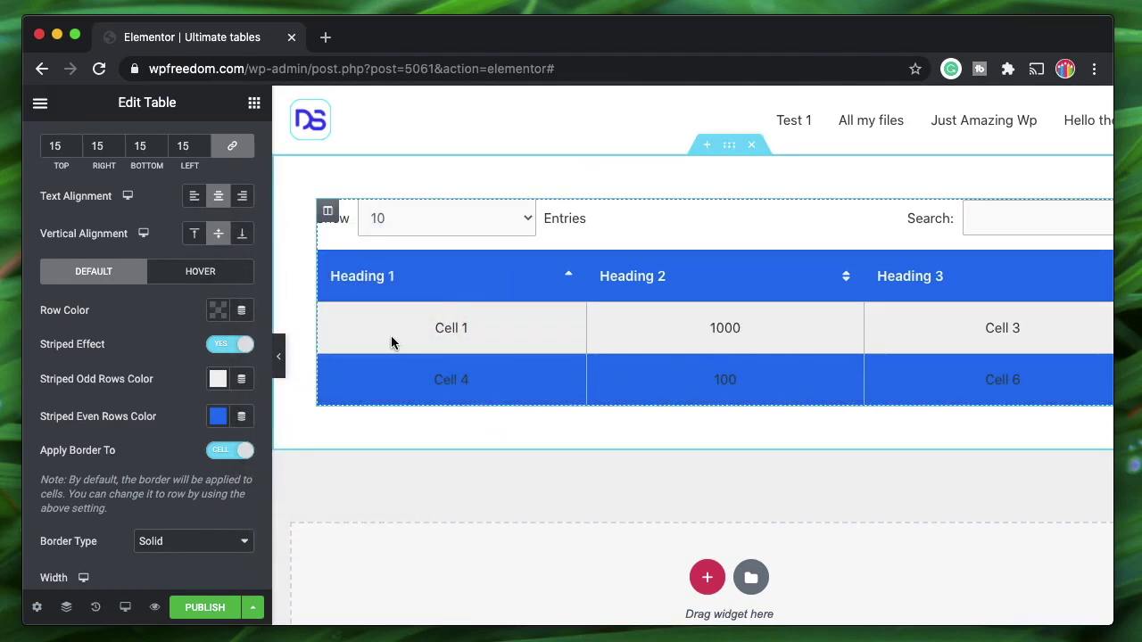
scroll(166, 418, down, 2)
Set the table body border Color to the blue preset #0D73EF.
scroll(98, 466, down, 4)
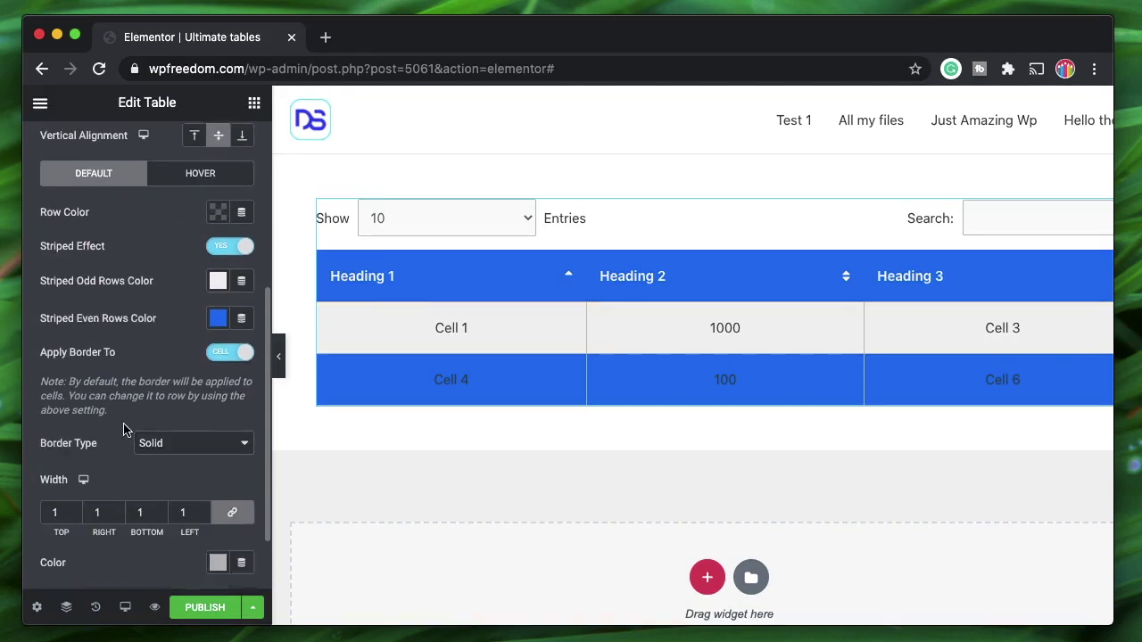
click(216, 475)
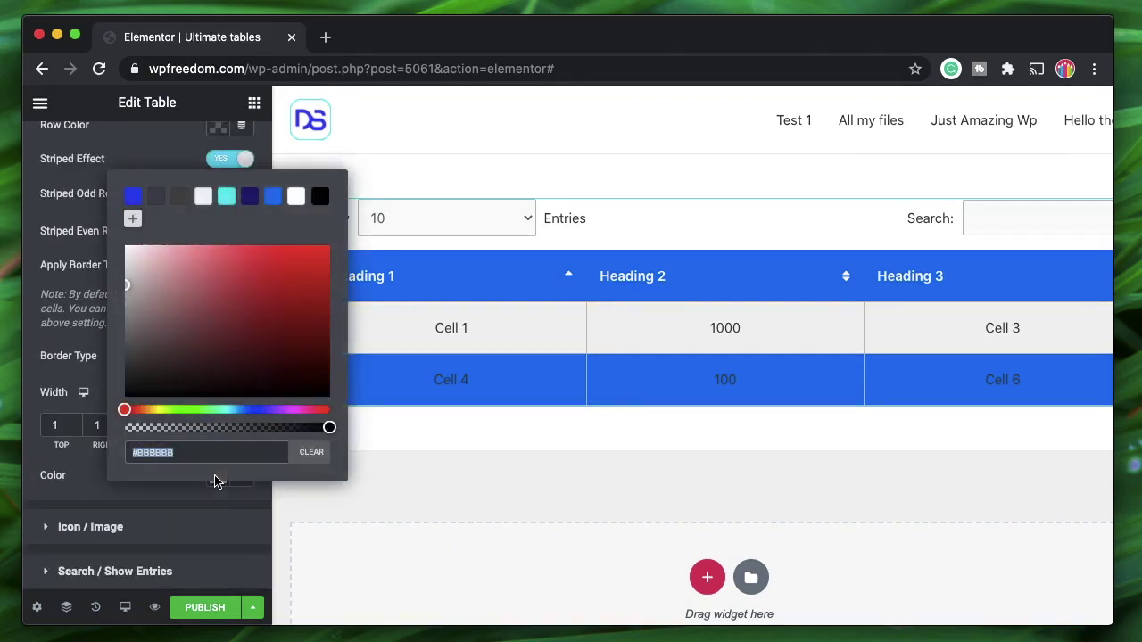
click(273, 197)
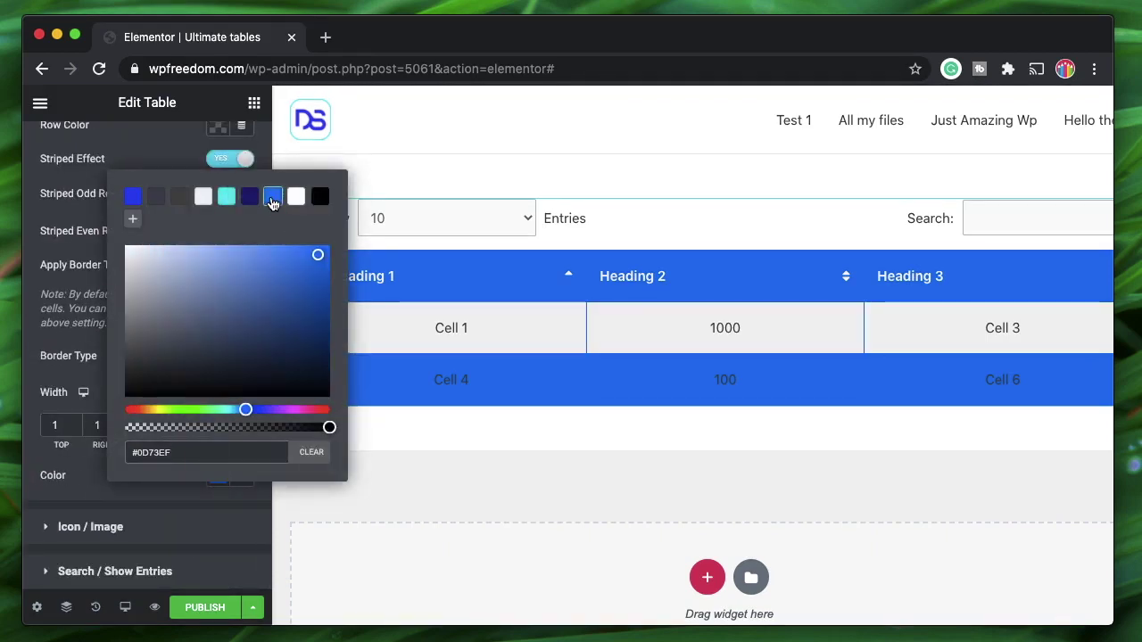
click(61, 314)
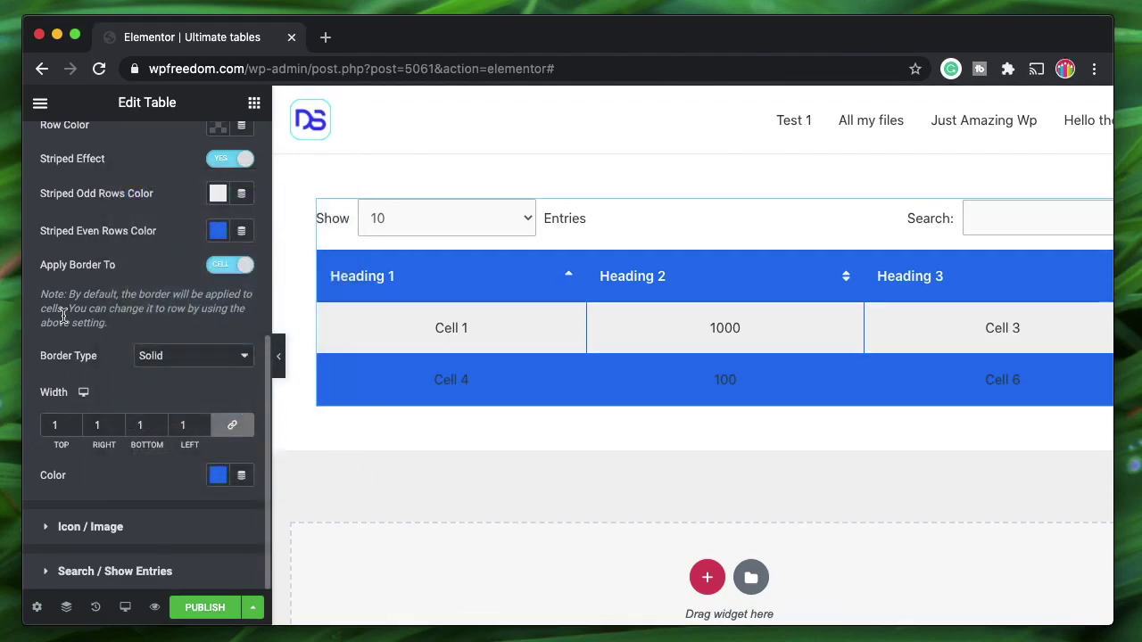
Expand the Icon / Image style section to review it, then collapse it.
click(138, 532)
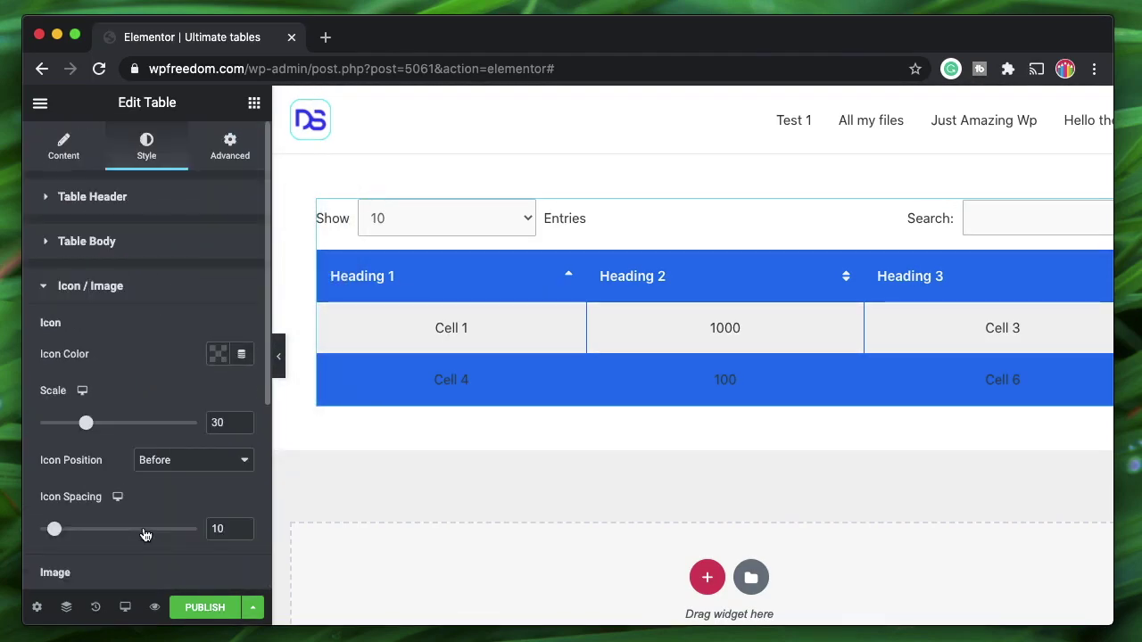
scroll(152, 294, down, 5)
scroll(153, 460, up, 5)
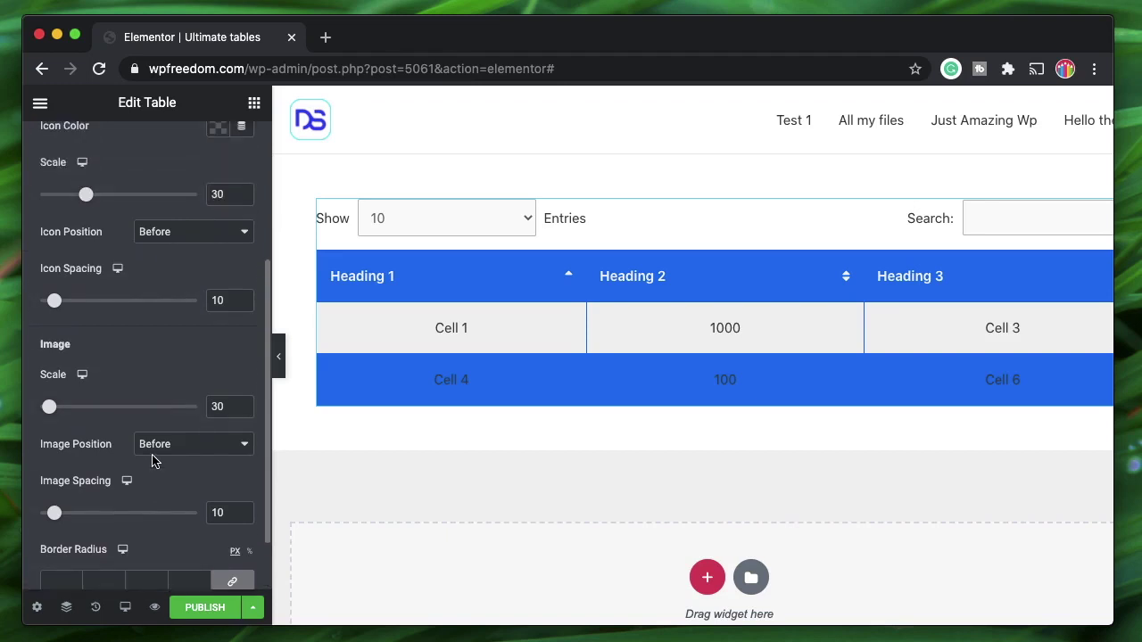
scroll(152, 461, up, 1)
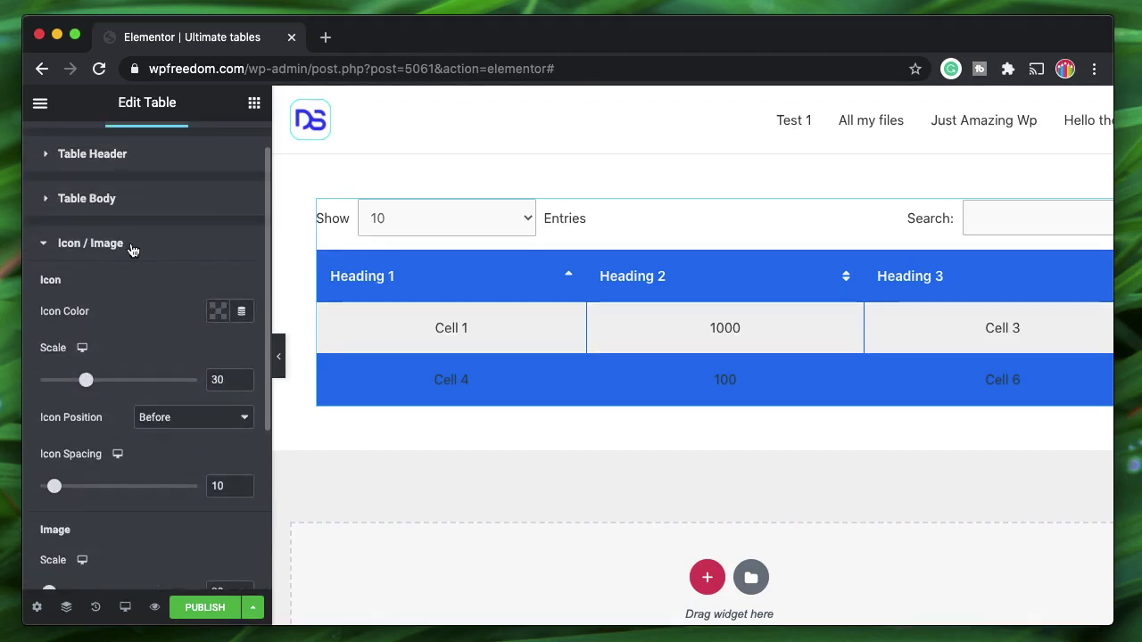
click(130, 248)
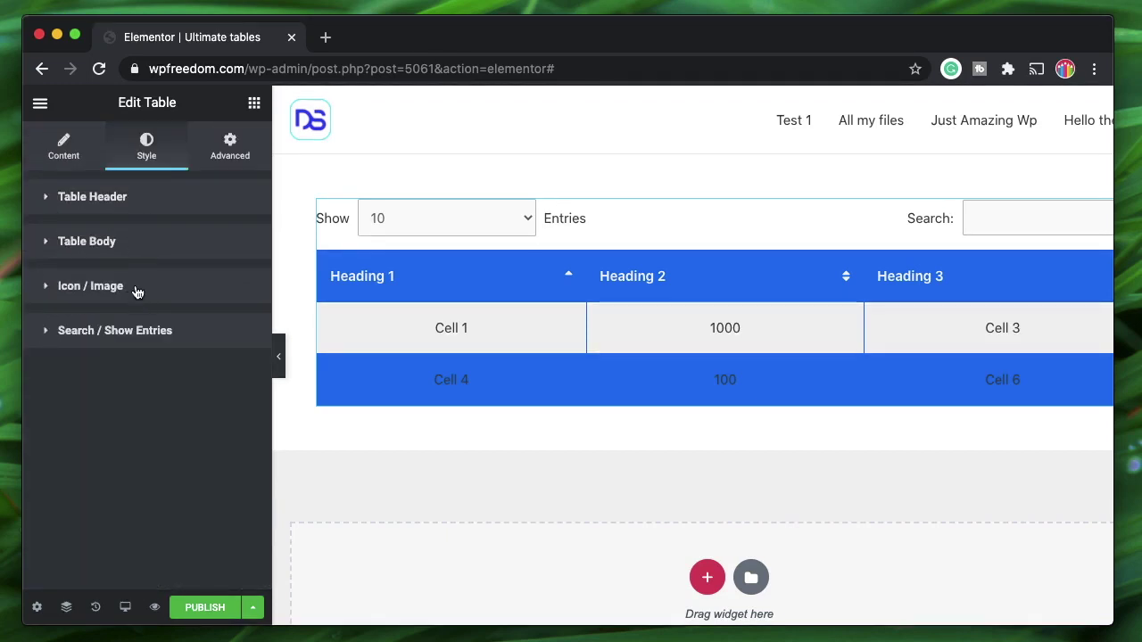
In Search / Show Entries style, set Label Color to the blue preset #0D73EF.
click(148, 327)
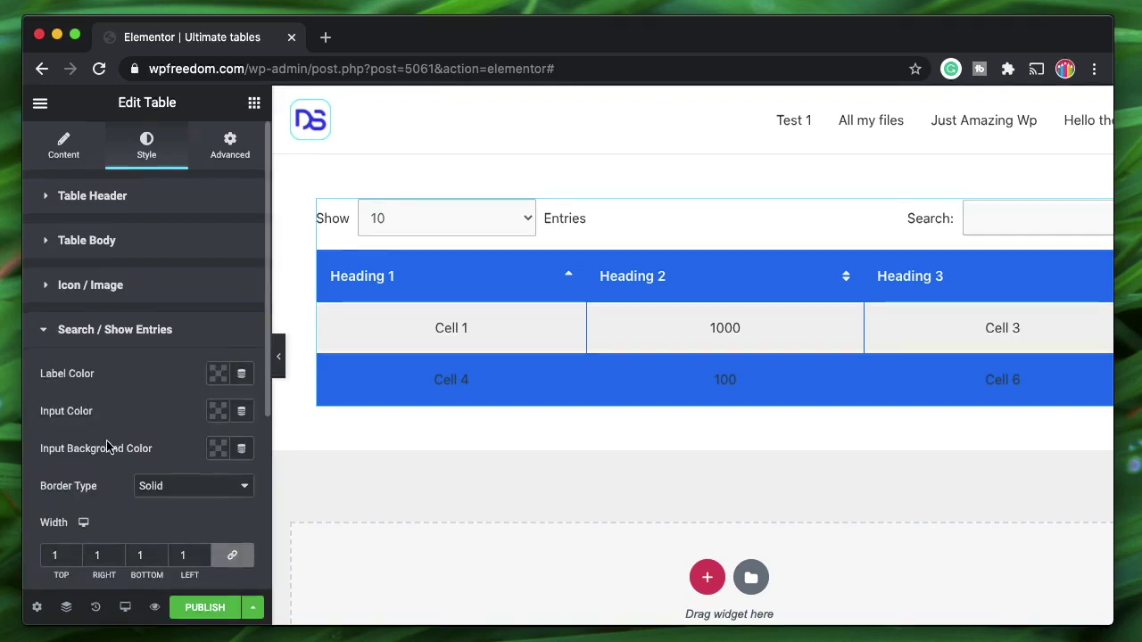
scroll(108, 441, down, 1)
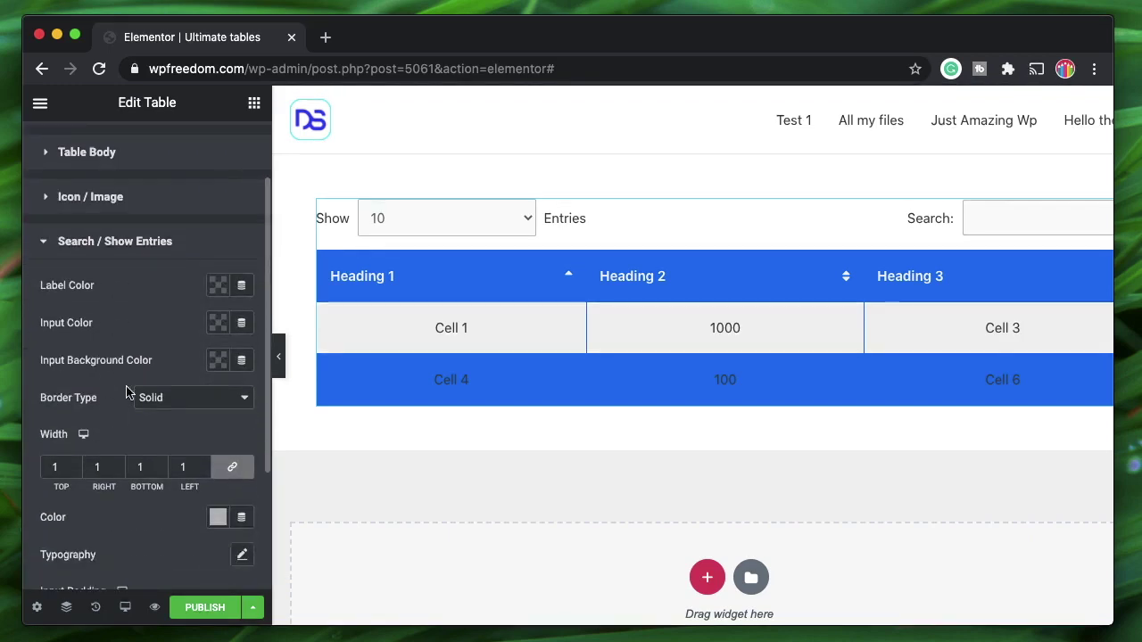
click(219, 289)
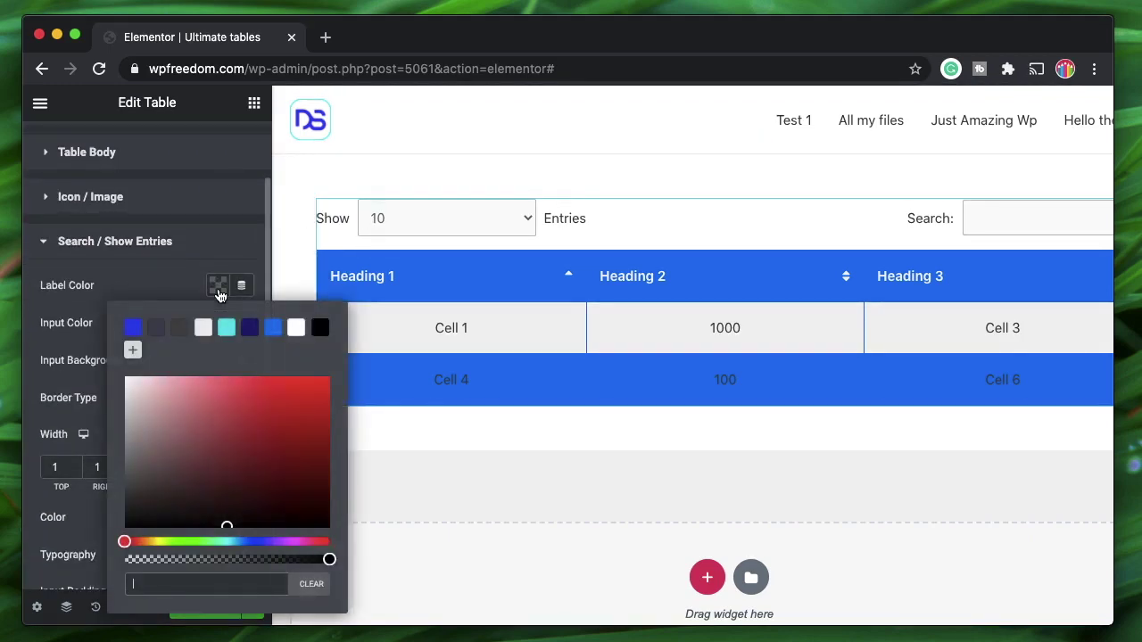
click(273, 329)
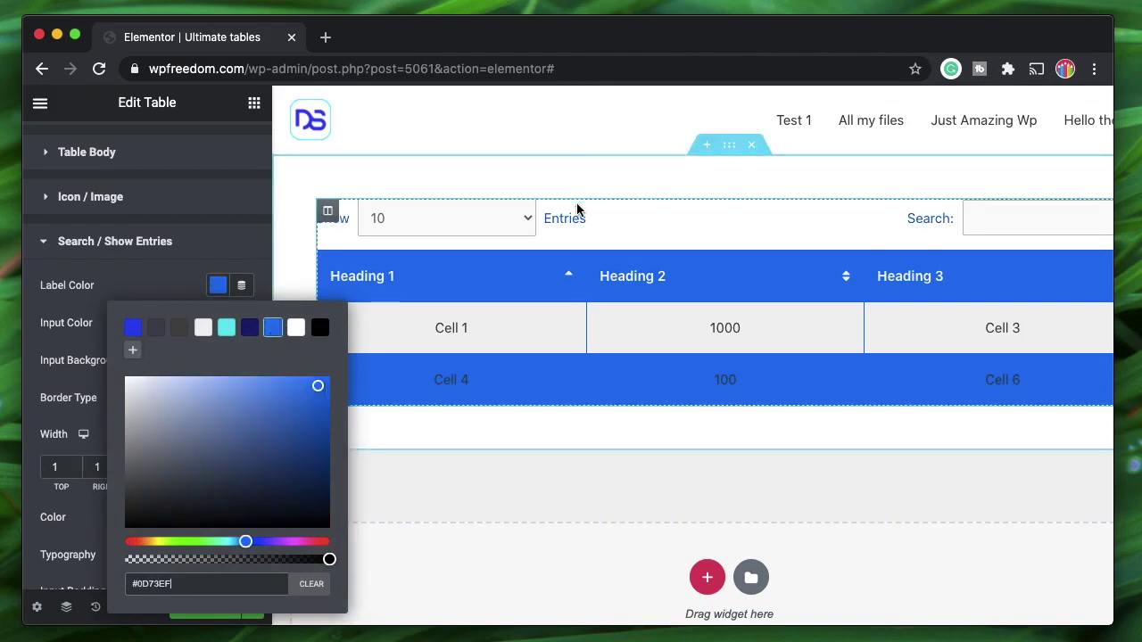
click(101, 282)
scroll(89, 489, down, 3)
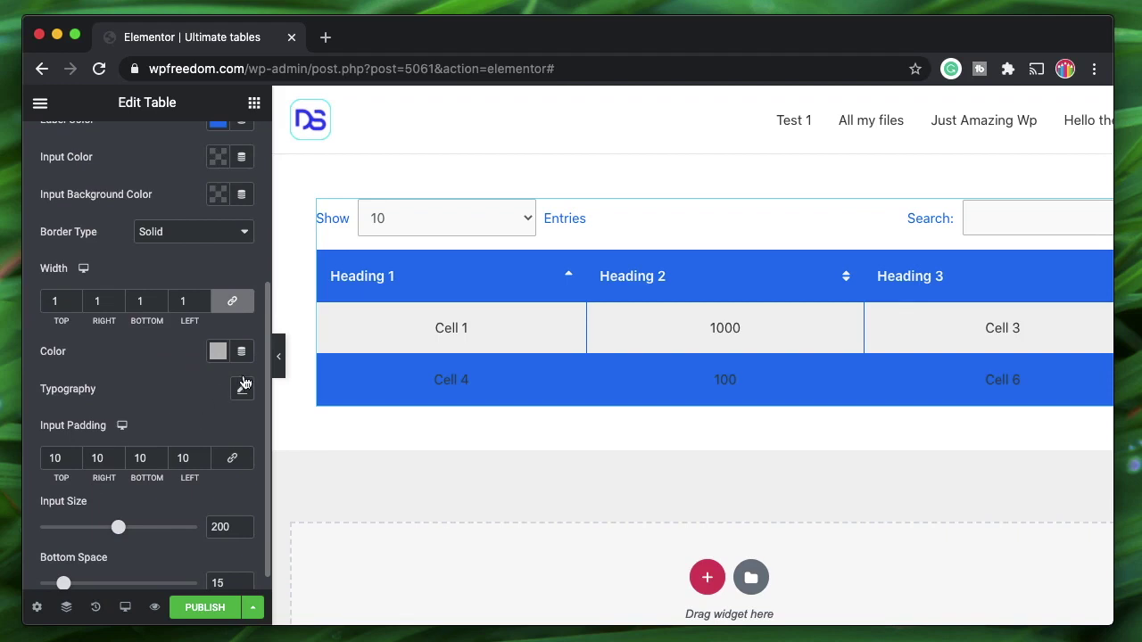
scroll(116, 458, down, 1)
scroll(94, 463, up, 5)
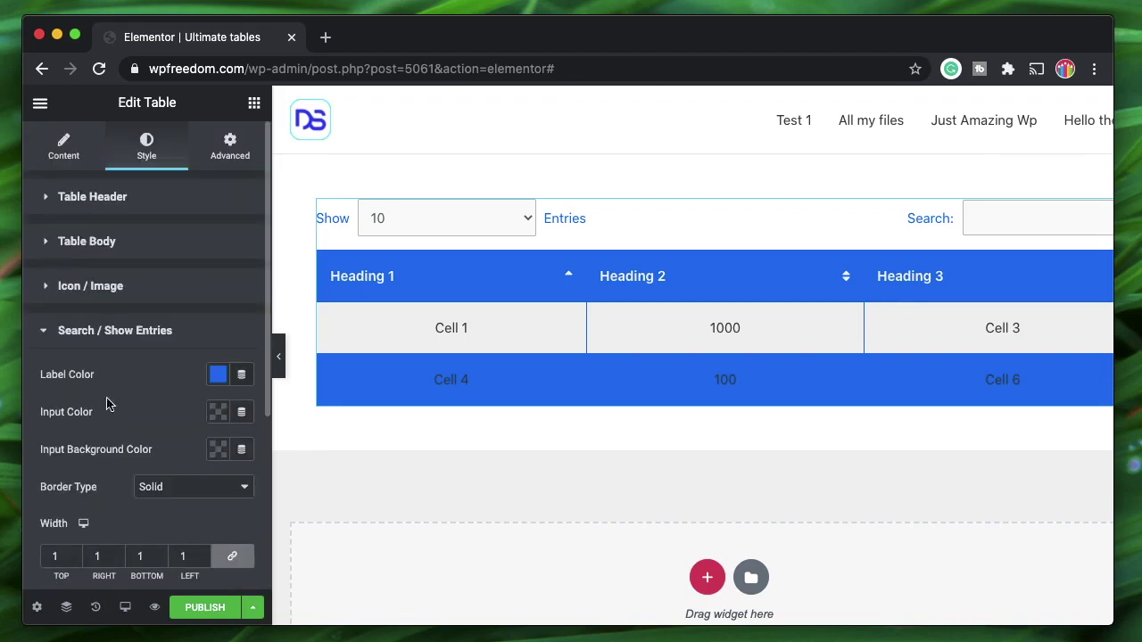
click(102, 332)
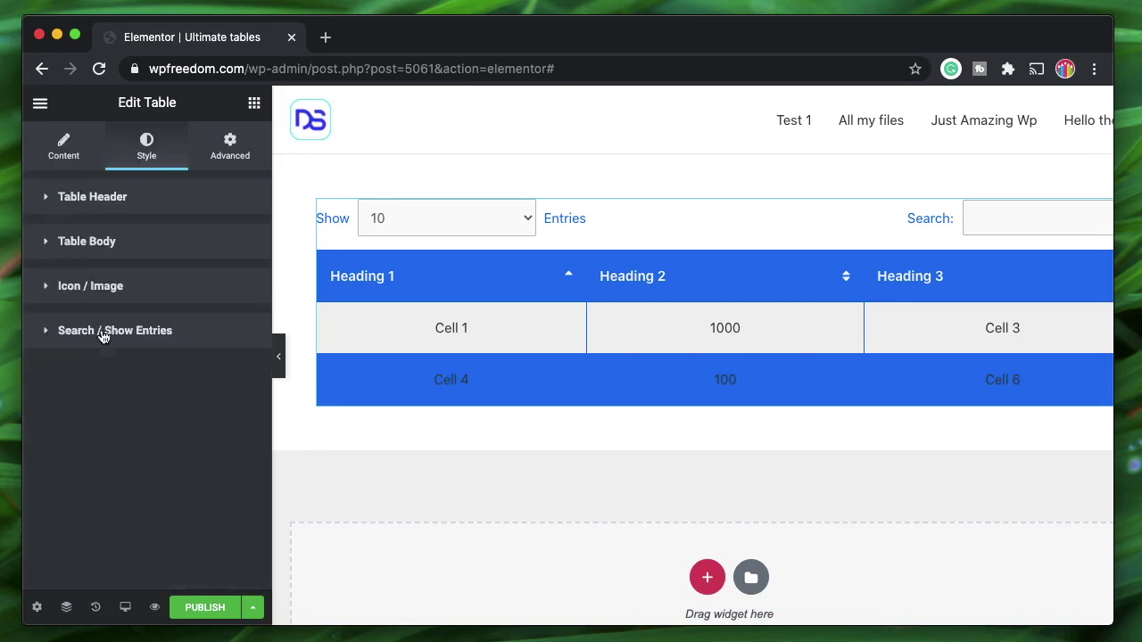
In Table Content, set Cell 1's Column Span to 2 on the ADVANCE tab.
click(53, 146)
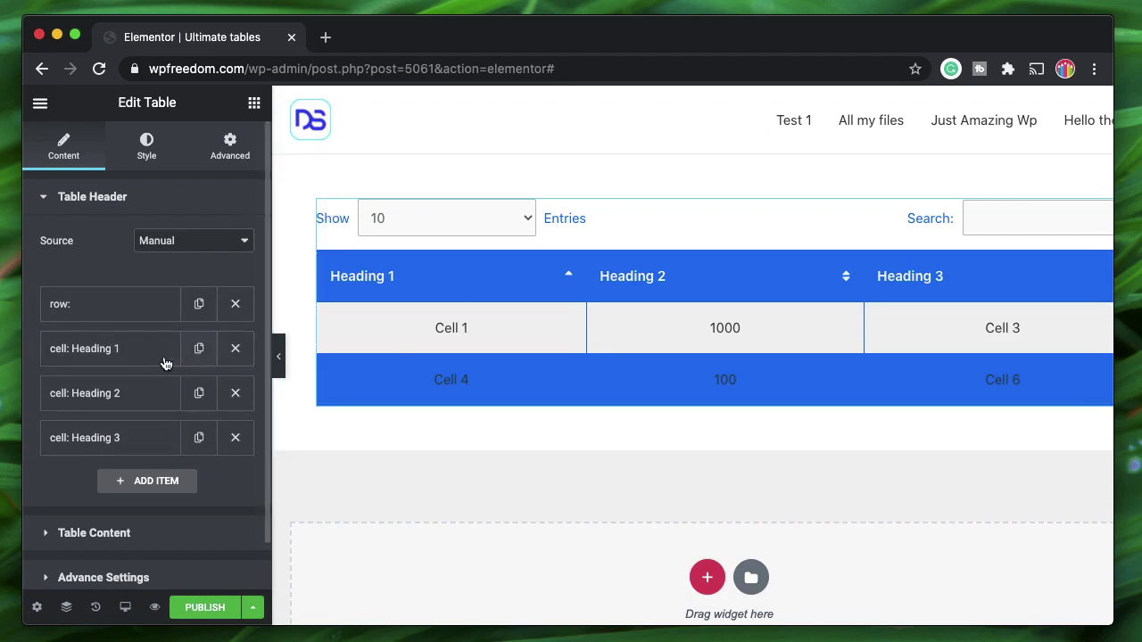
scroll(122, 367, down, 1)
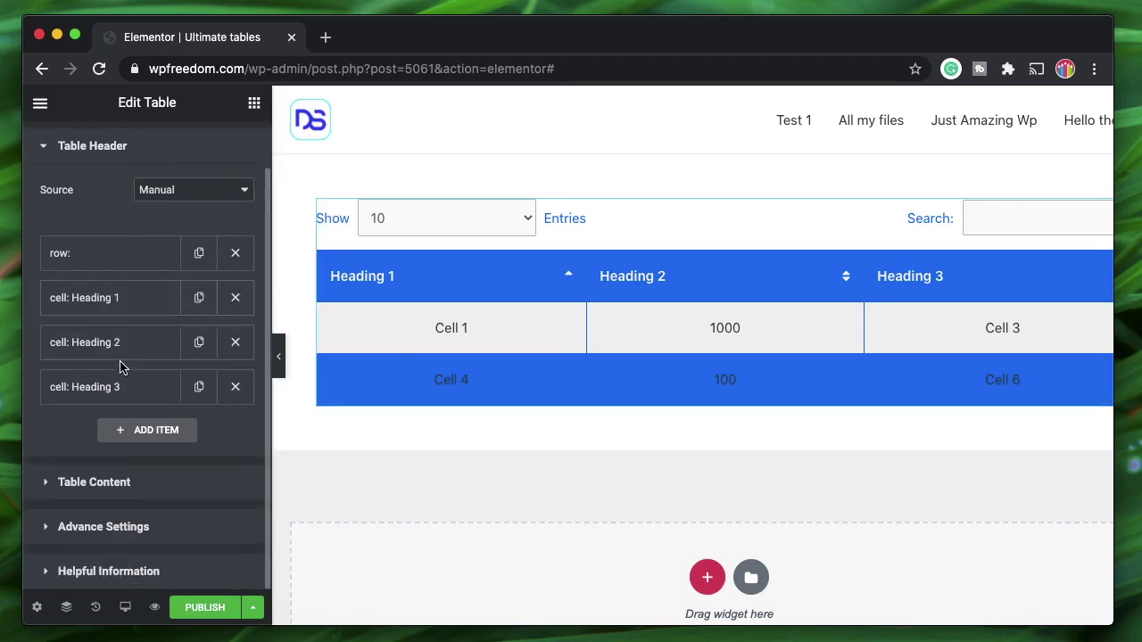
click(109, 478)
scroll(113, 325, down, 3)
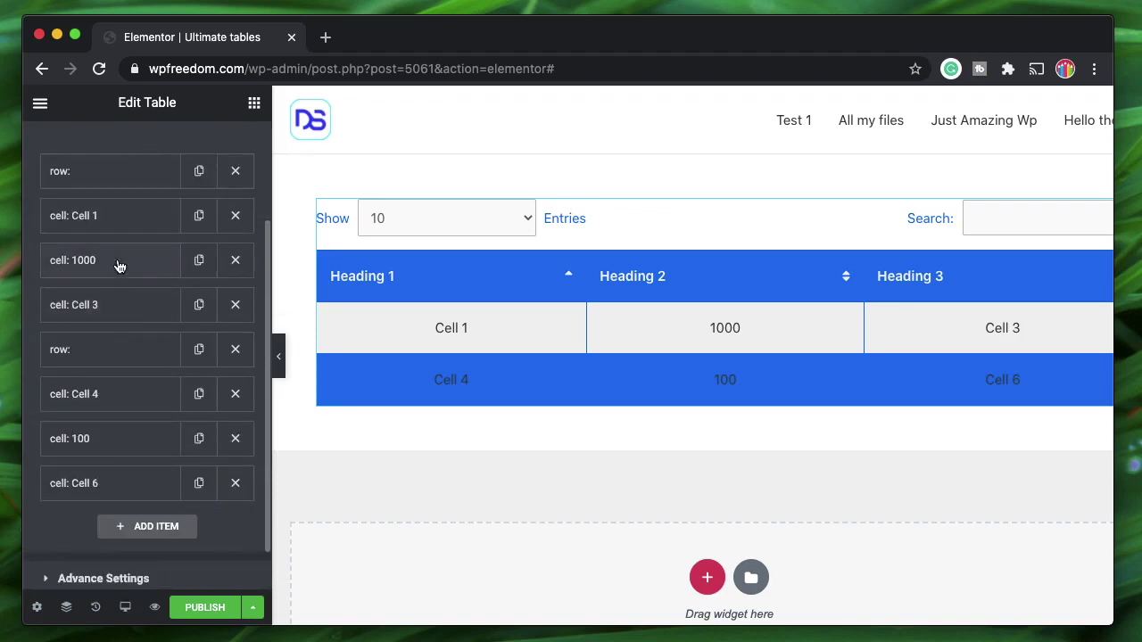
click(107, 218)
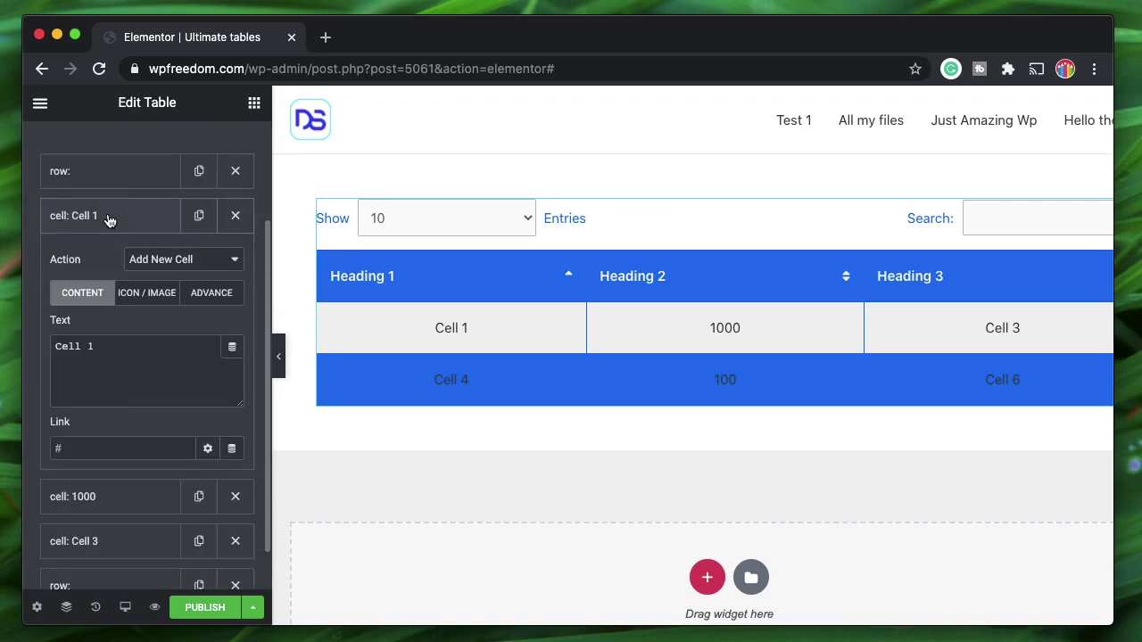
click(212, 294)
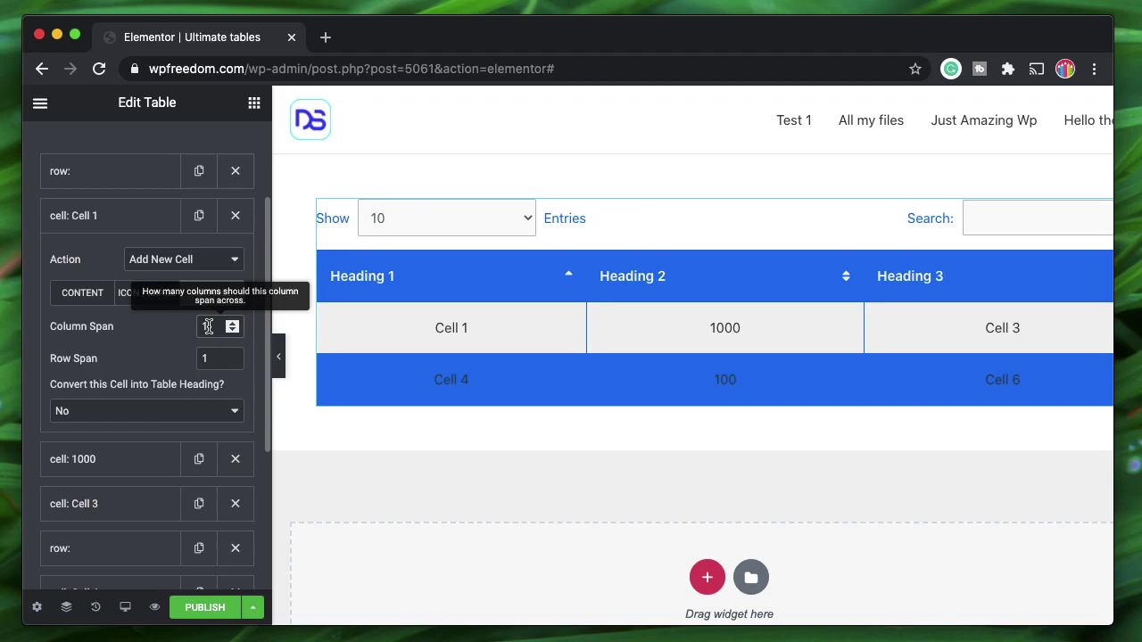
double_click(208, 326)
text(2)
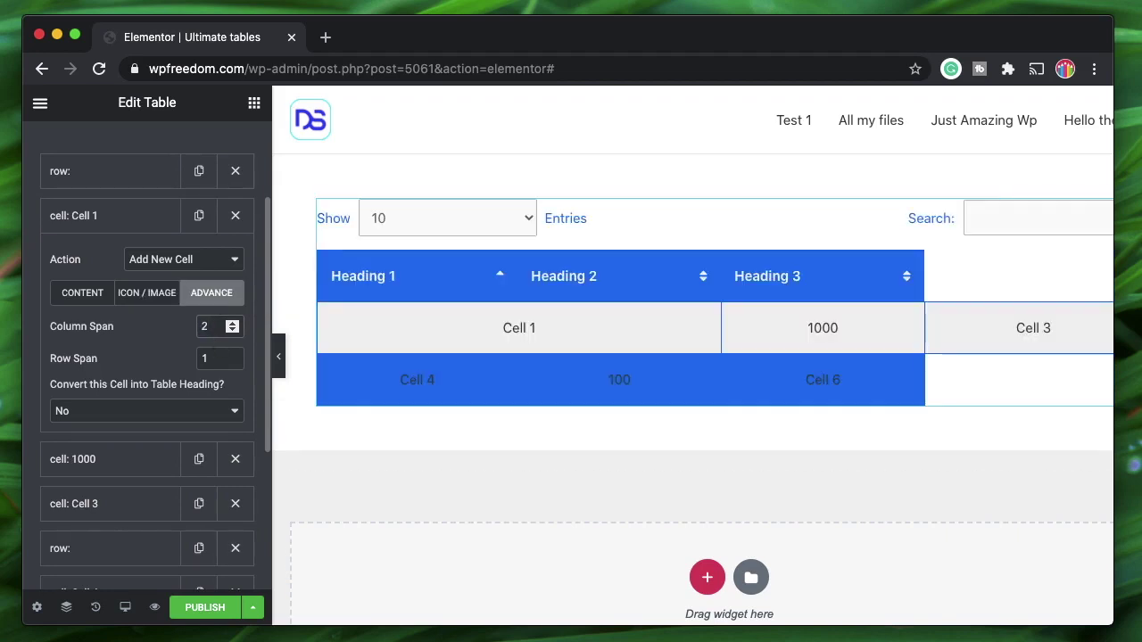
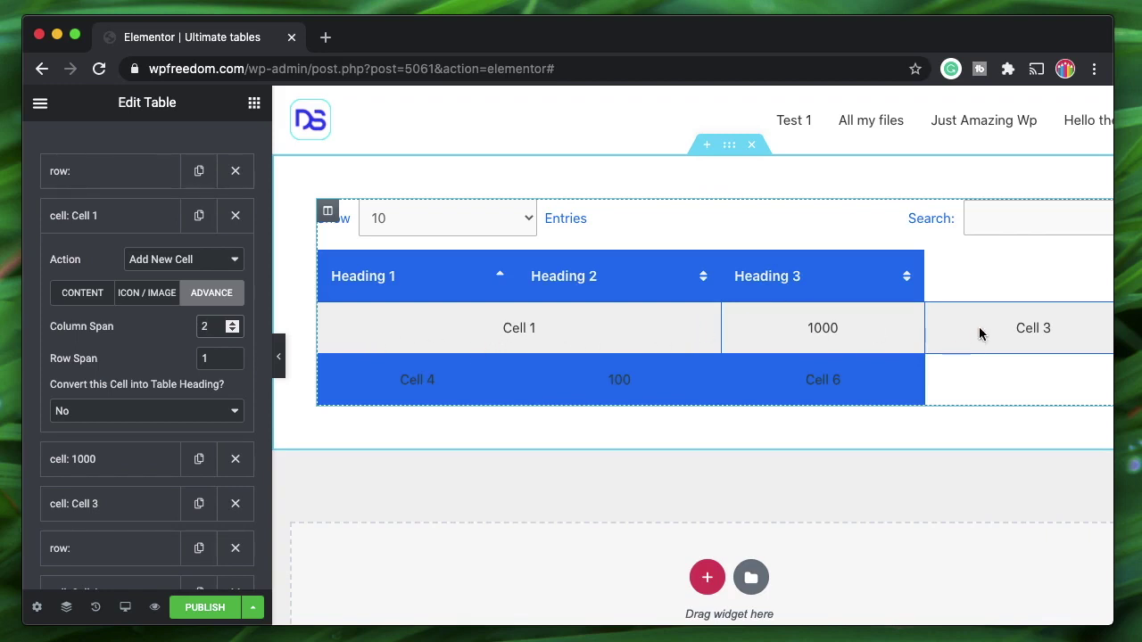
Set Cell 1's Row Span to 2 in its Advance settings, then collapse the cell item.
double_click(1047, 328)
click(1126, 343)
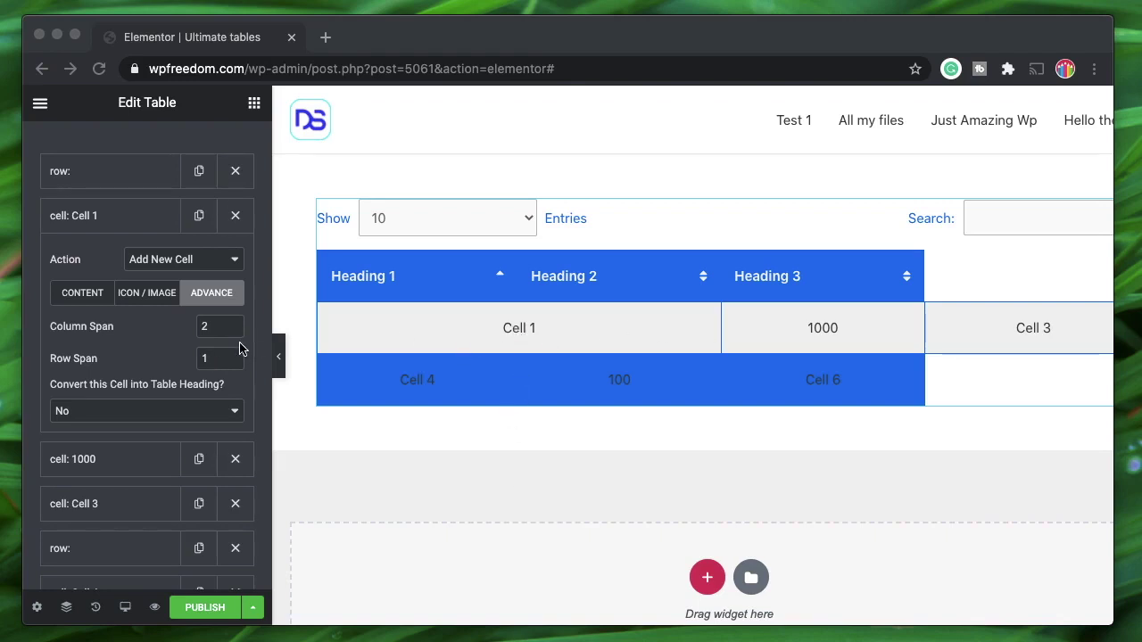
click(207, 360)
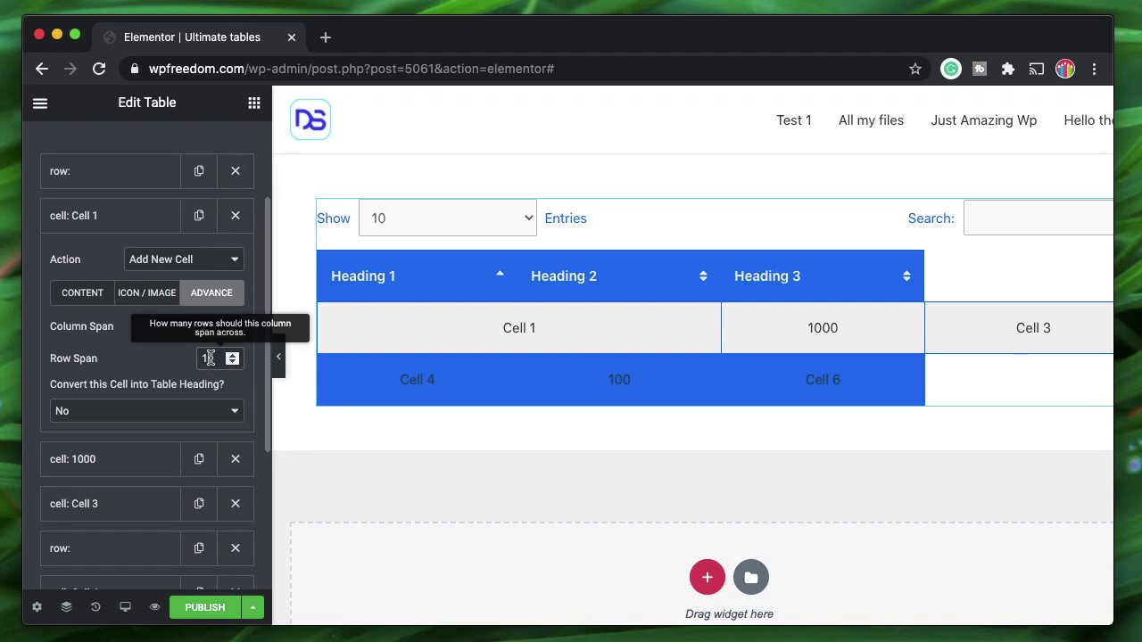
text(2)
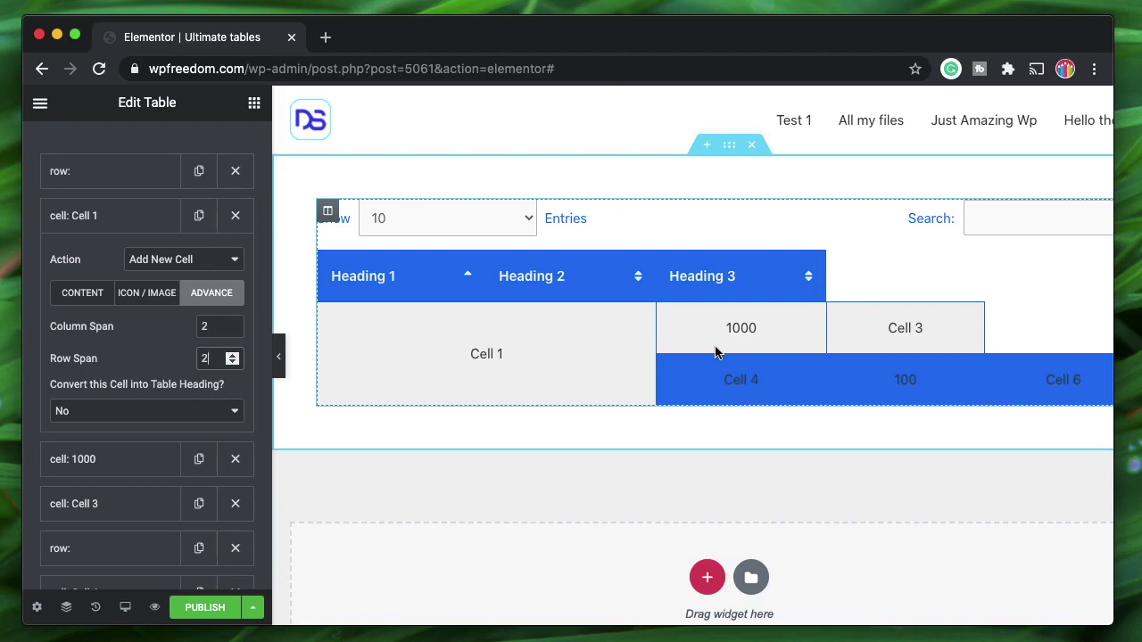
scroll(948, 367, right, 2)
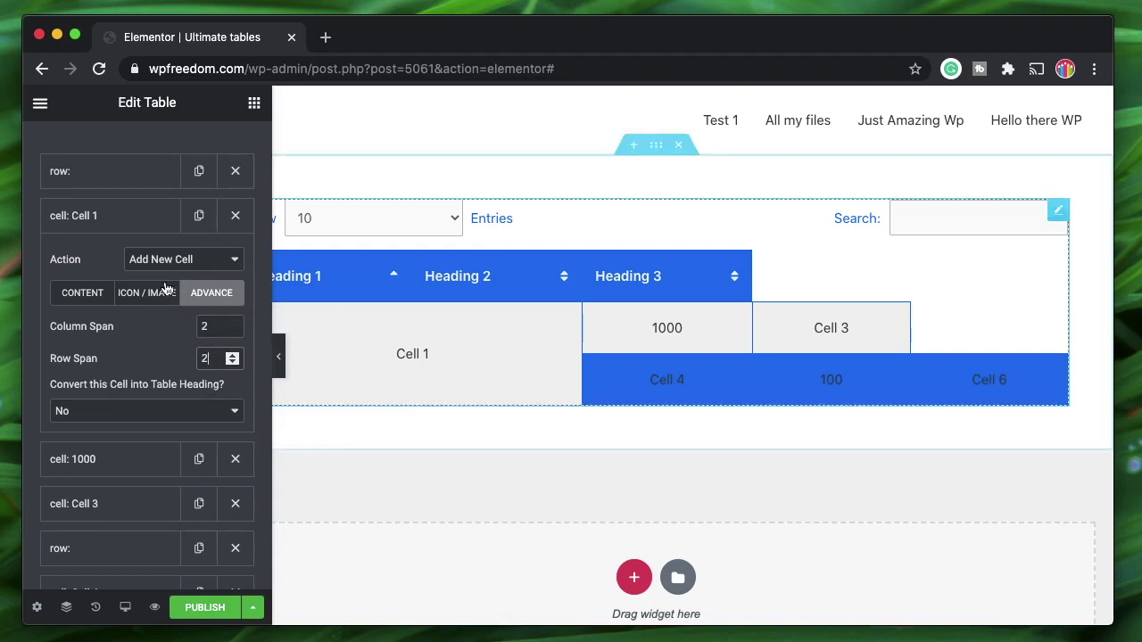
click(101, 216)
scroll(157, 221, up, 2)
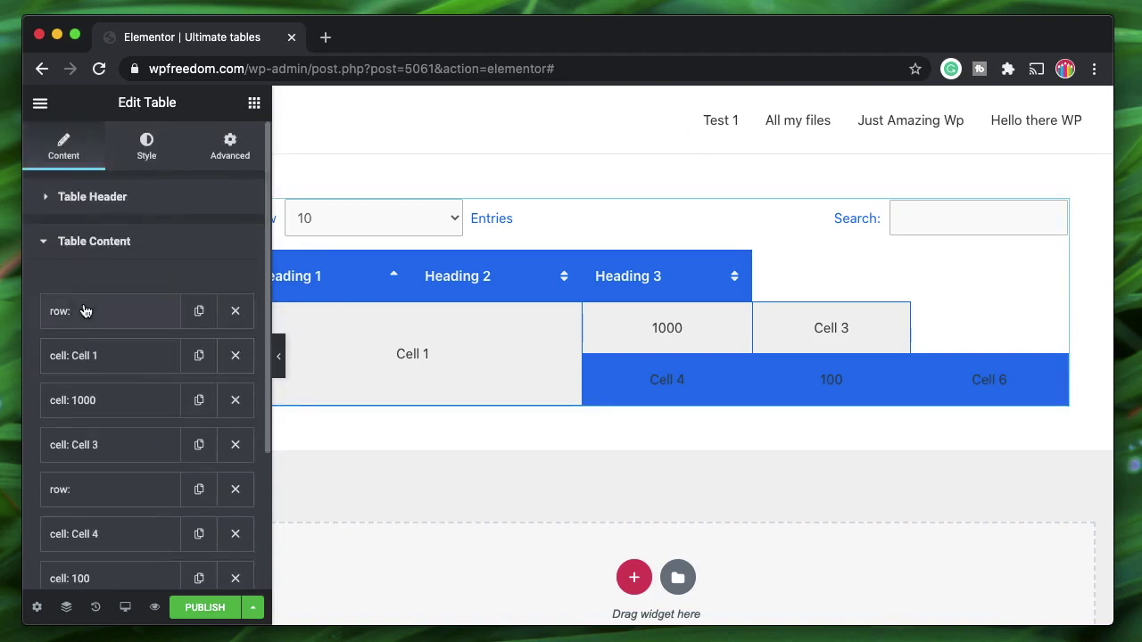
In the Table Header, set Heading 3's Column Span to 3 under its Advance settings.
click(112, 201)
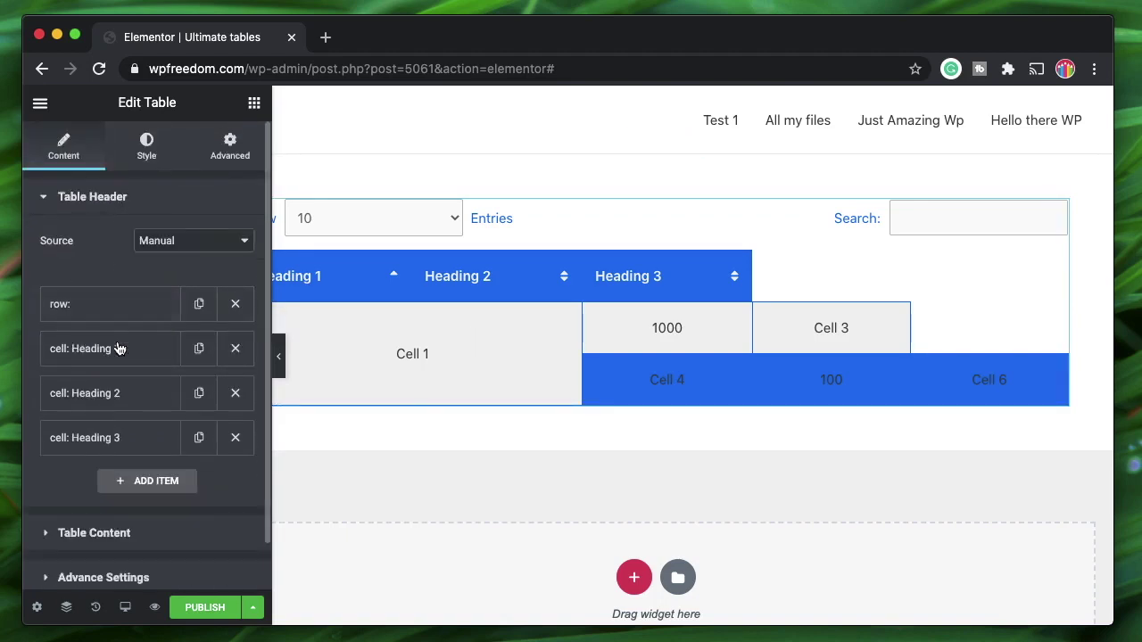
click(112, 437)
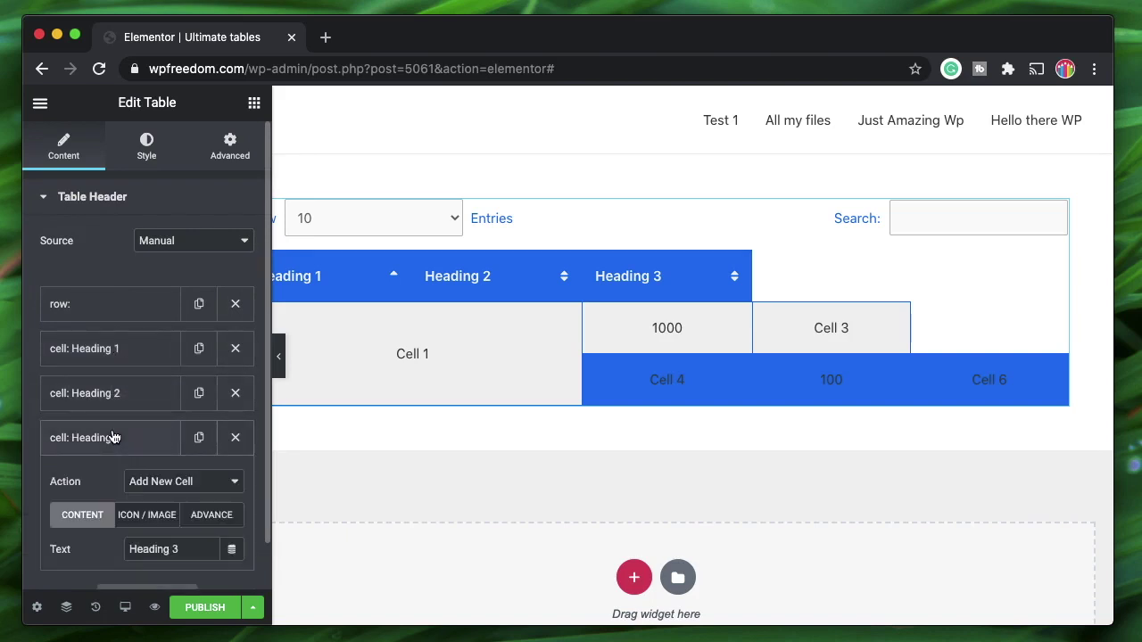
scroll(114, 433, down, 2)
click(211, 417)
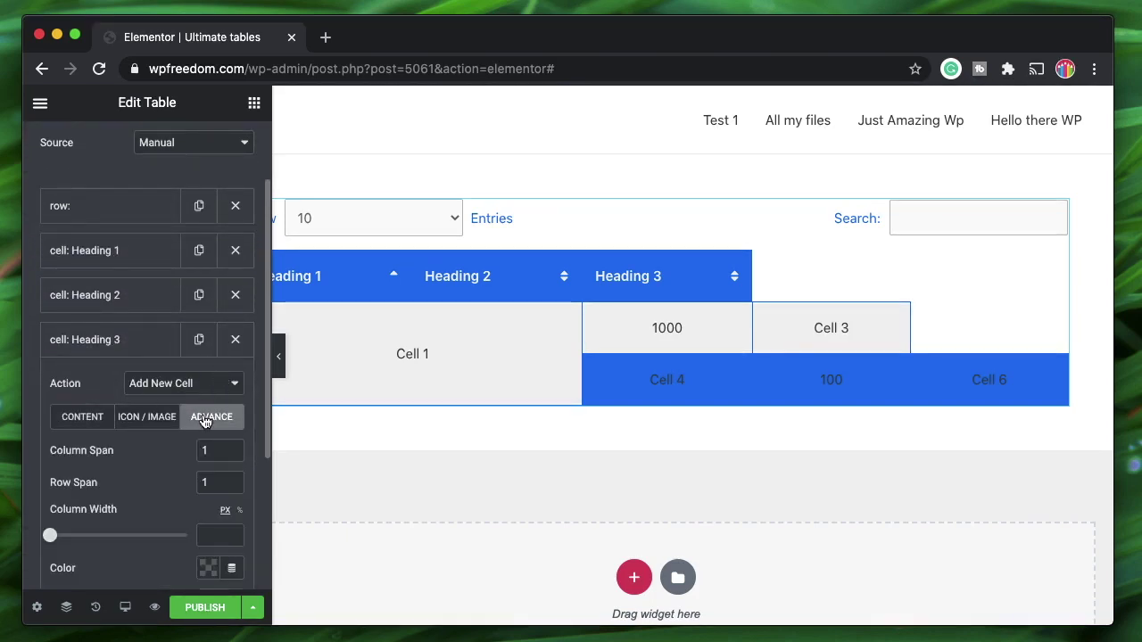
click(208, 450)
text(2)
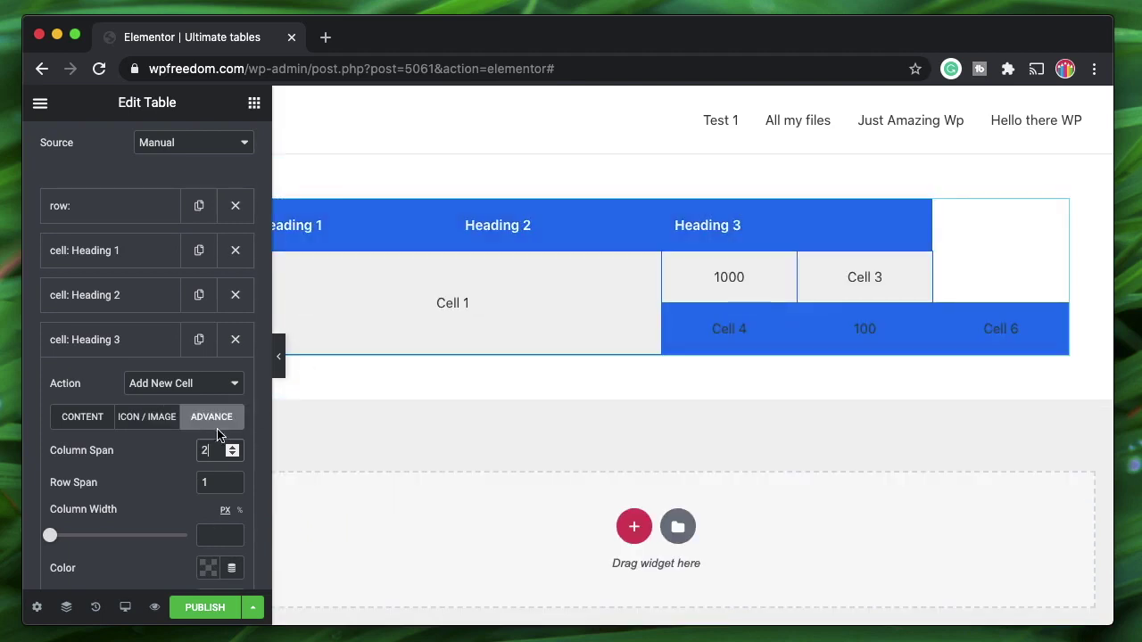
text(3)
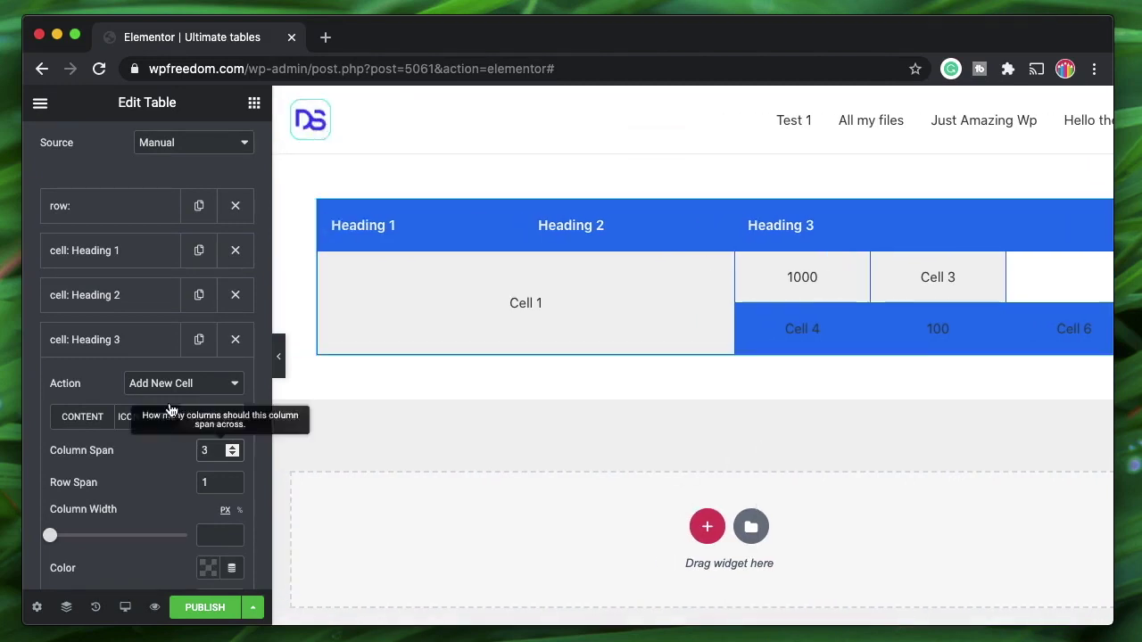
click(89, 343)
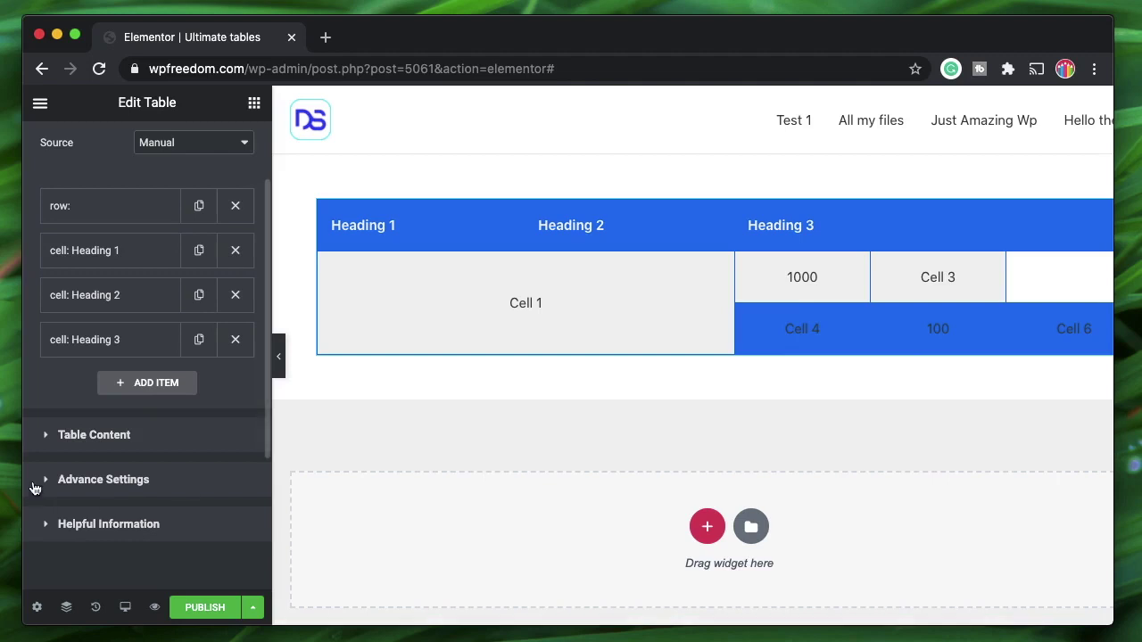
Publish the page and save the table's section as a template named 'UAE table'.
click(214, 608)
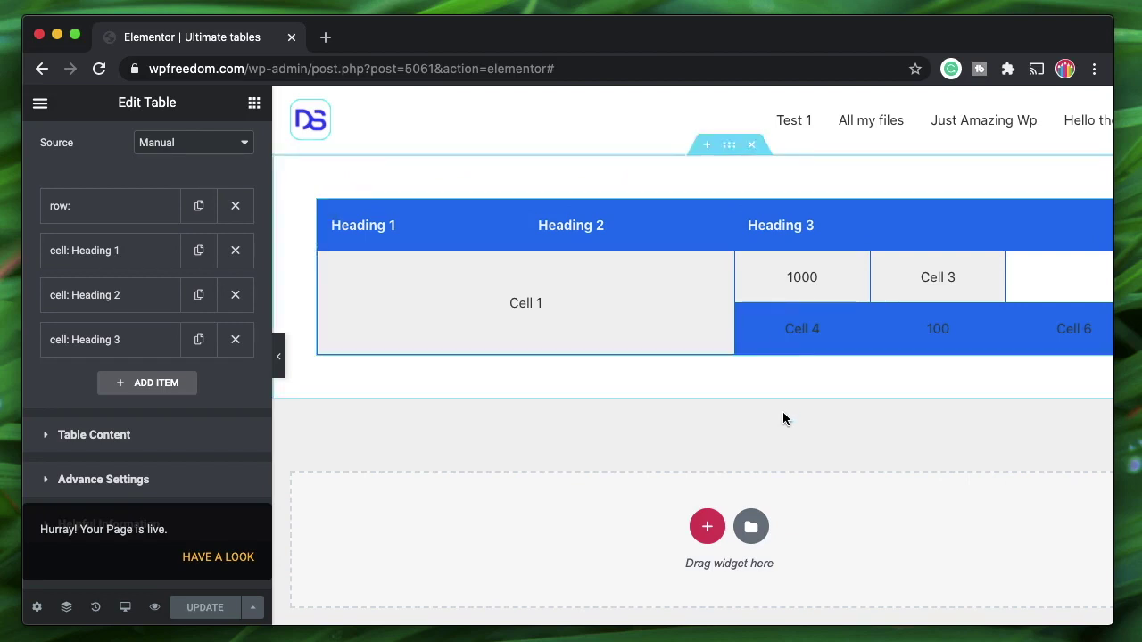
click(729, 148)
right_click(729, 148)
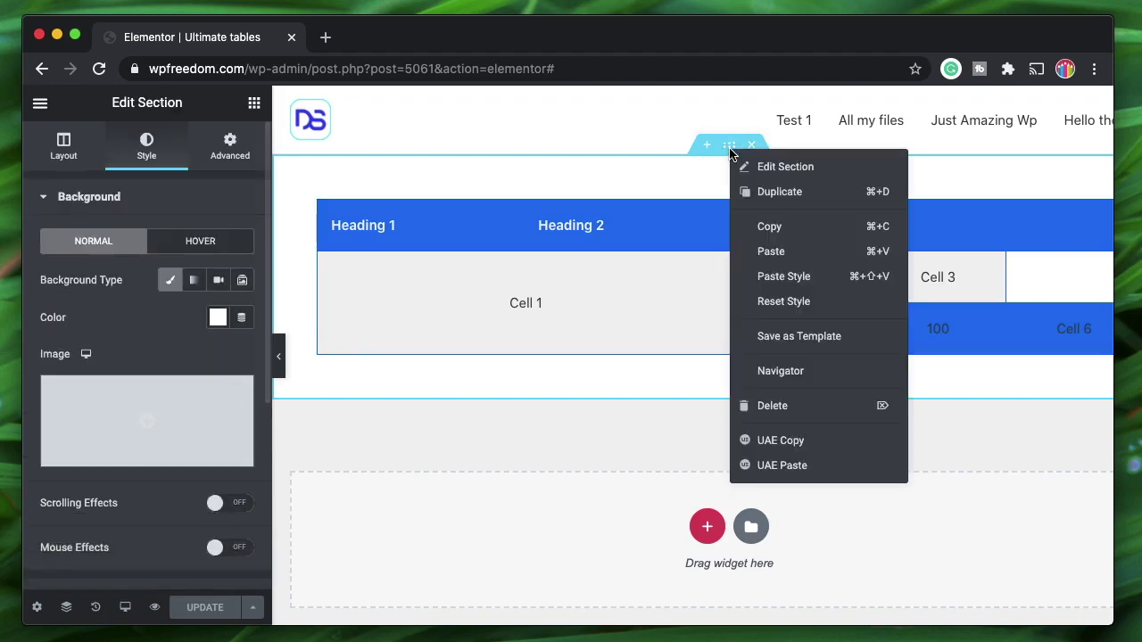
click(730, 148)
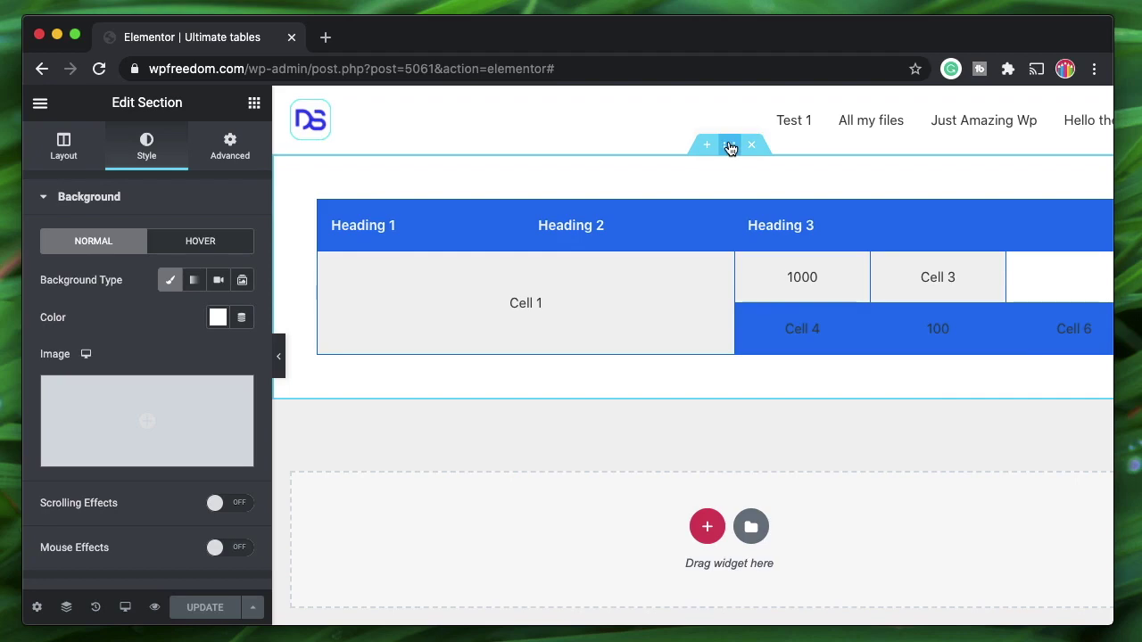
right_click(729, 148)
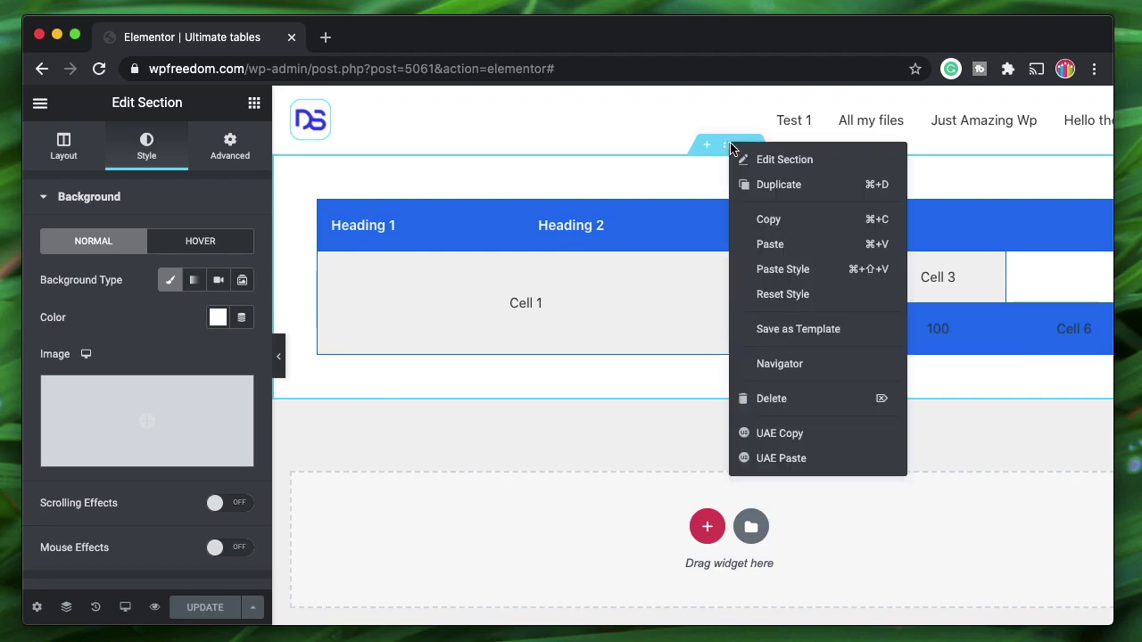
click(778, 330)
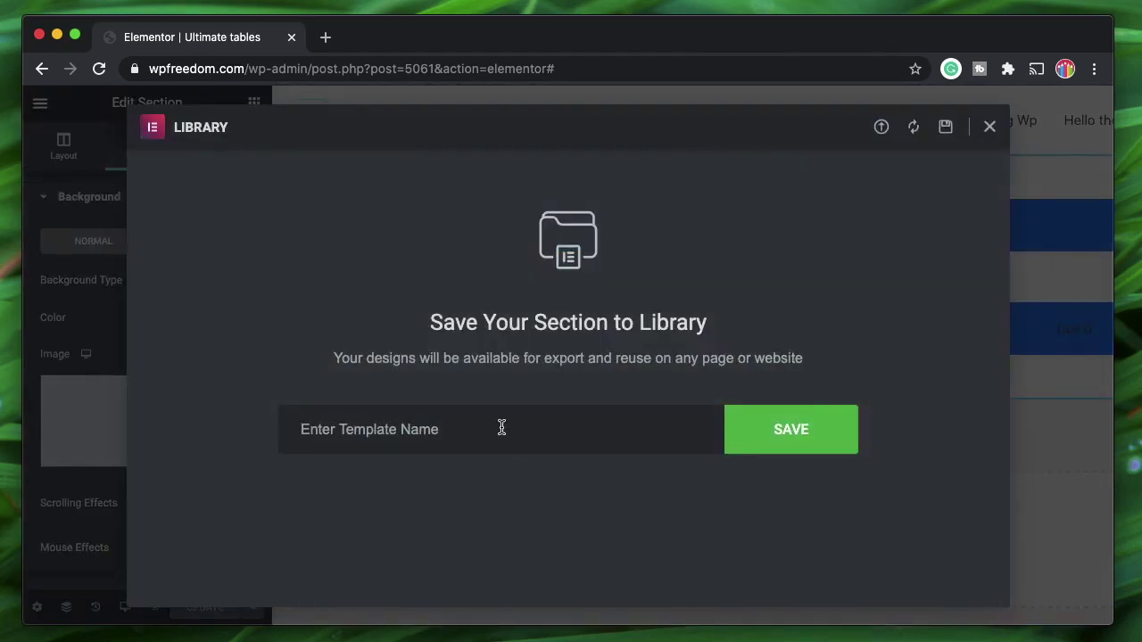
text(solid tasti)
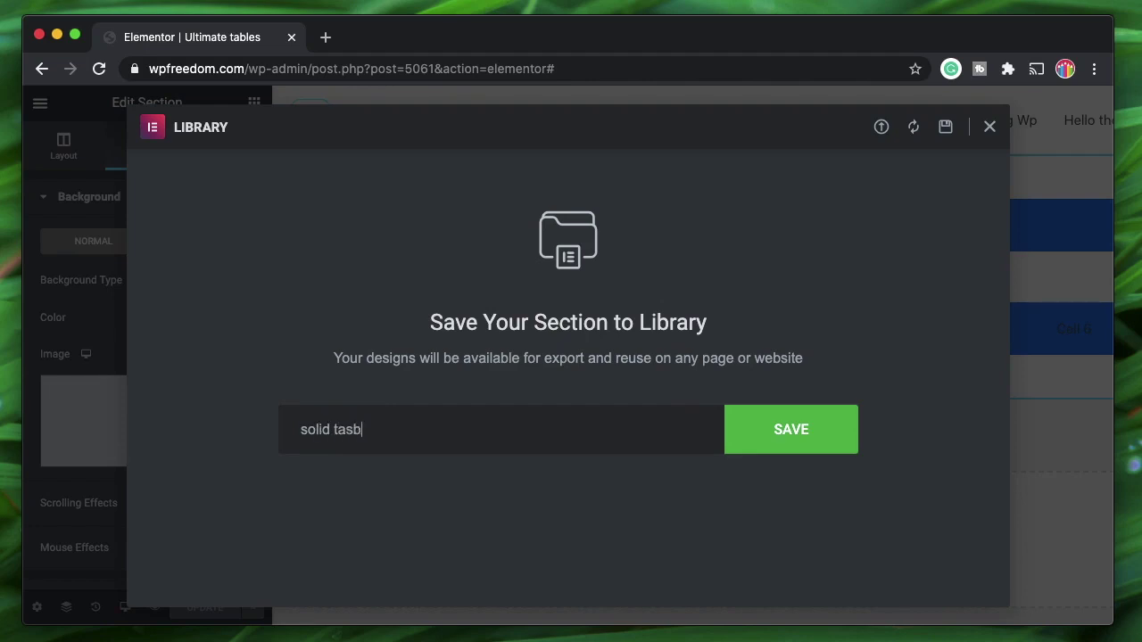
key(BackSpace)
key(BackSpace)
key(BackSpace)
key(BackSpace)
key(BackSpace)
key(BackSpace)
key(BackSpace)
key(BackSpace)
key(BackSpace)
key(BackSpace)
key(BackSpace)
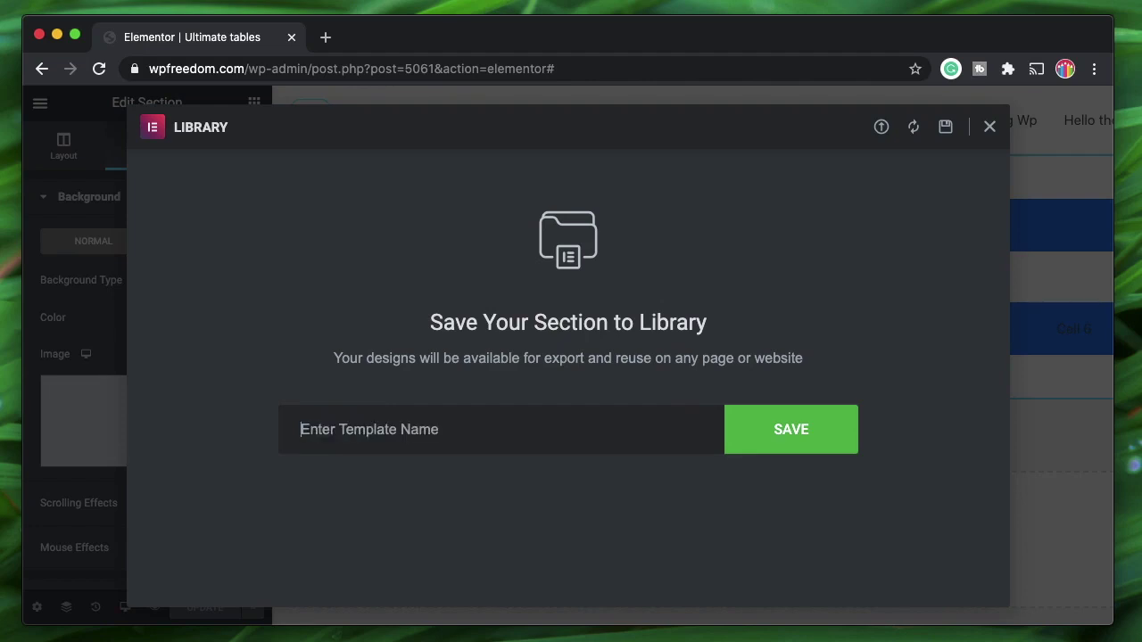
text(UAE tabl)
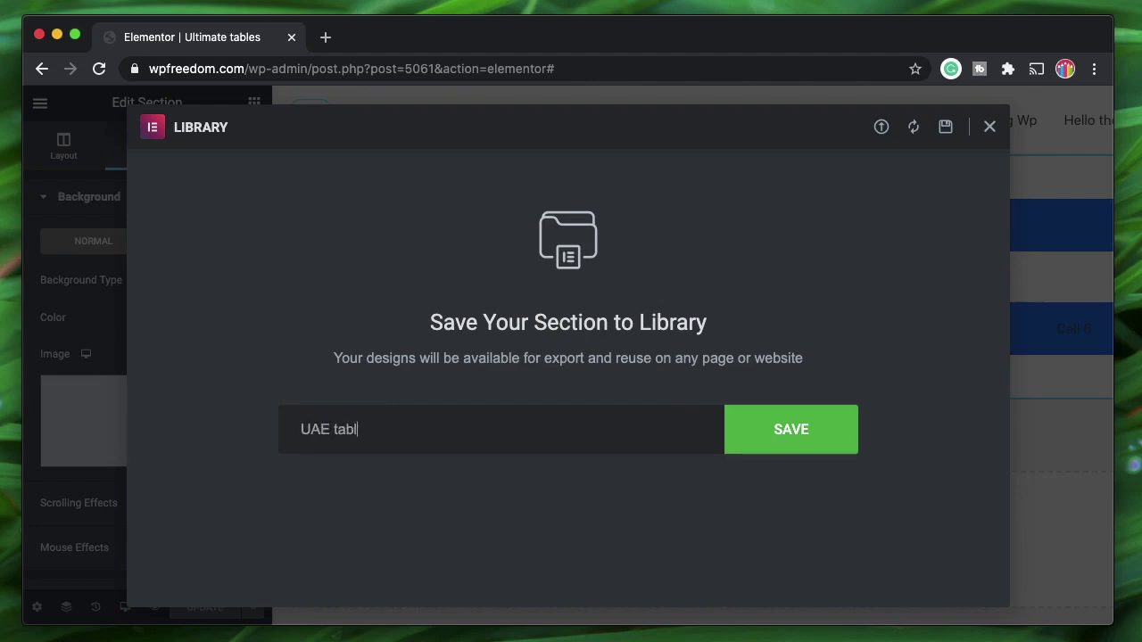
text(e)
click(813, 436)
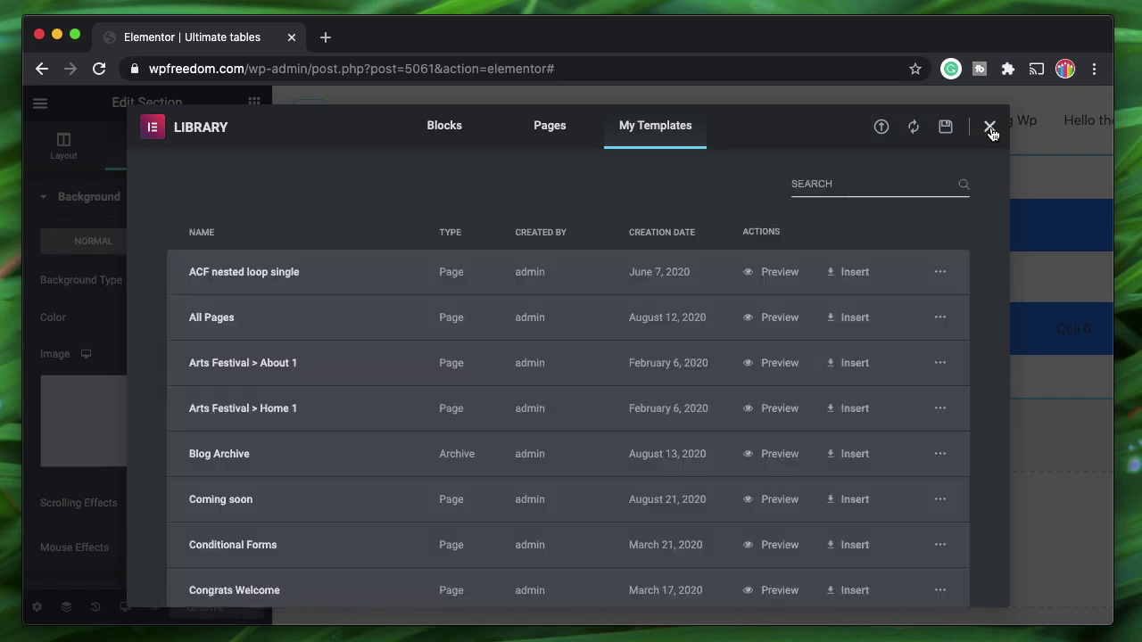
click(989, 126)
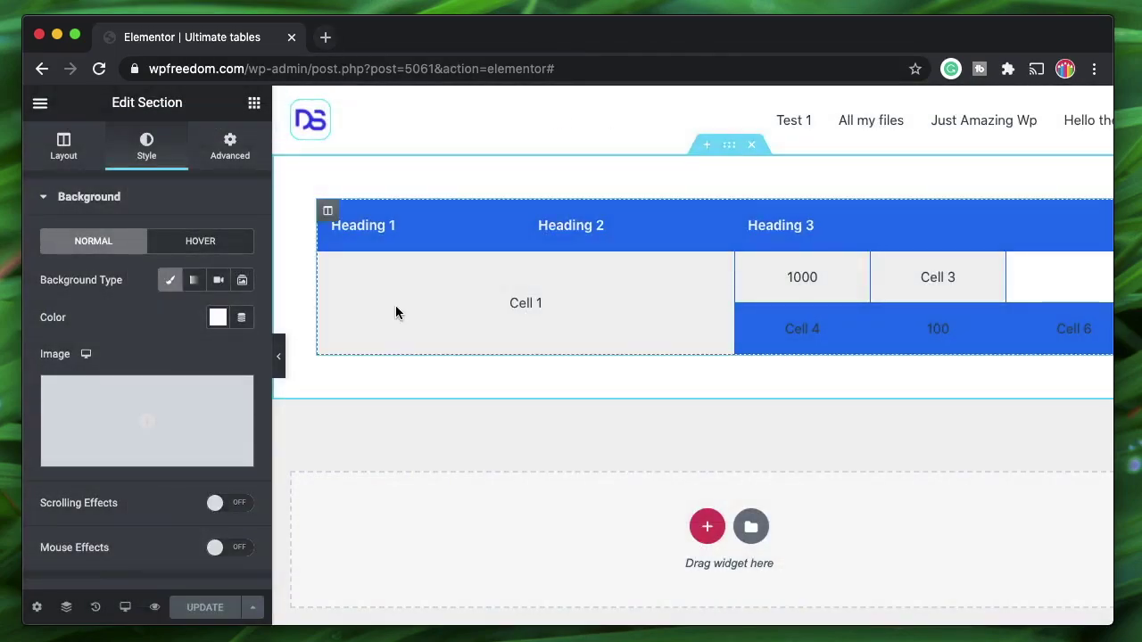
Find 'dash' in the quick search, open the WordPress Dashboard in a new tab, and switch to it.
key(super+e)
text(dasha)
key(BackSpace)
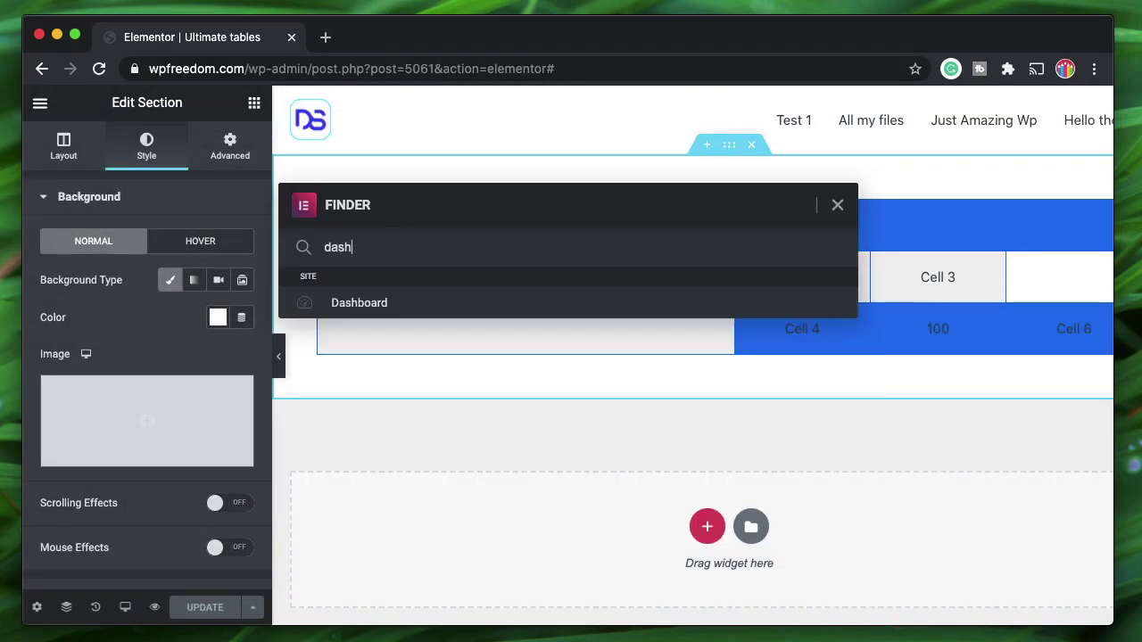
click(377, 300)
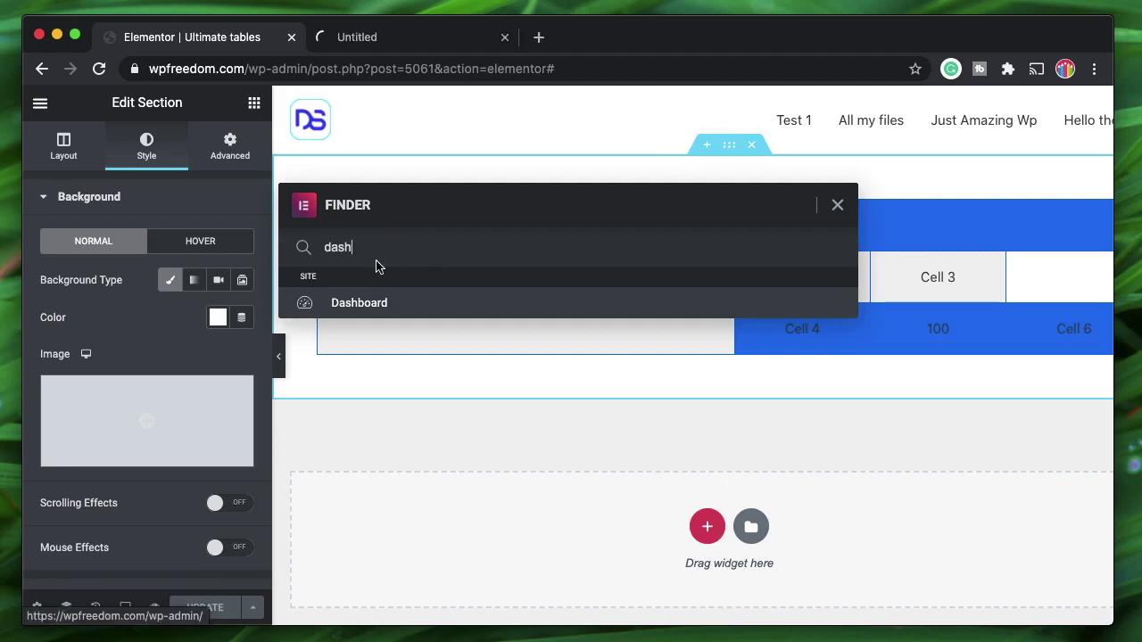
double_click(381, 248)
key(BackSpace)
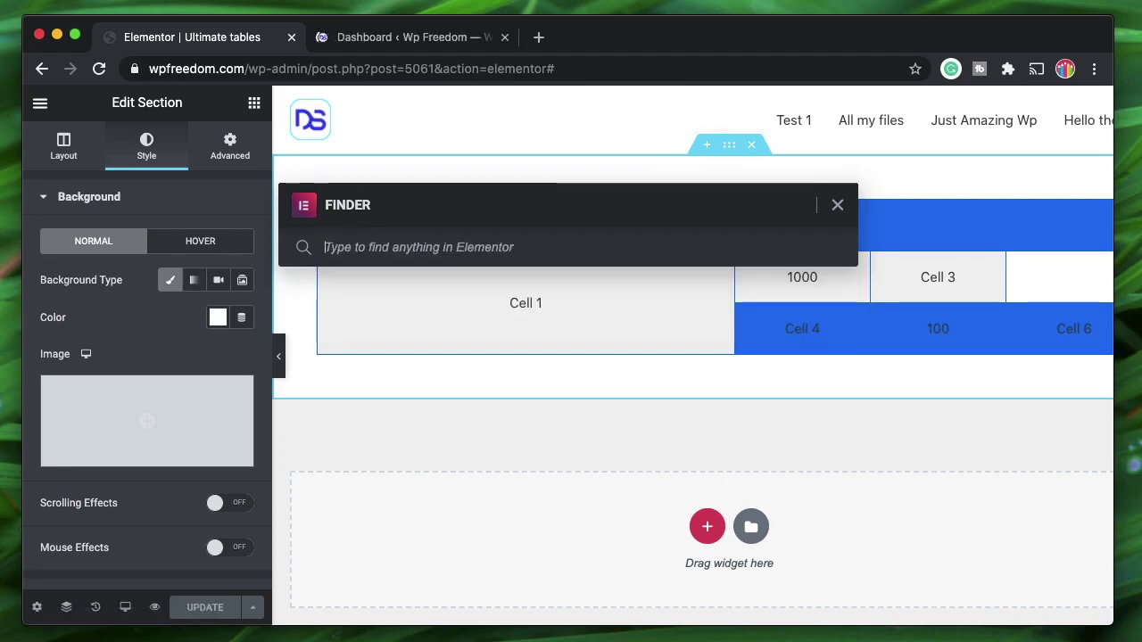
click(836, 208)
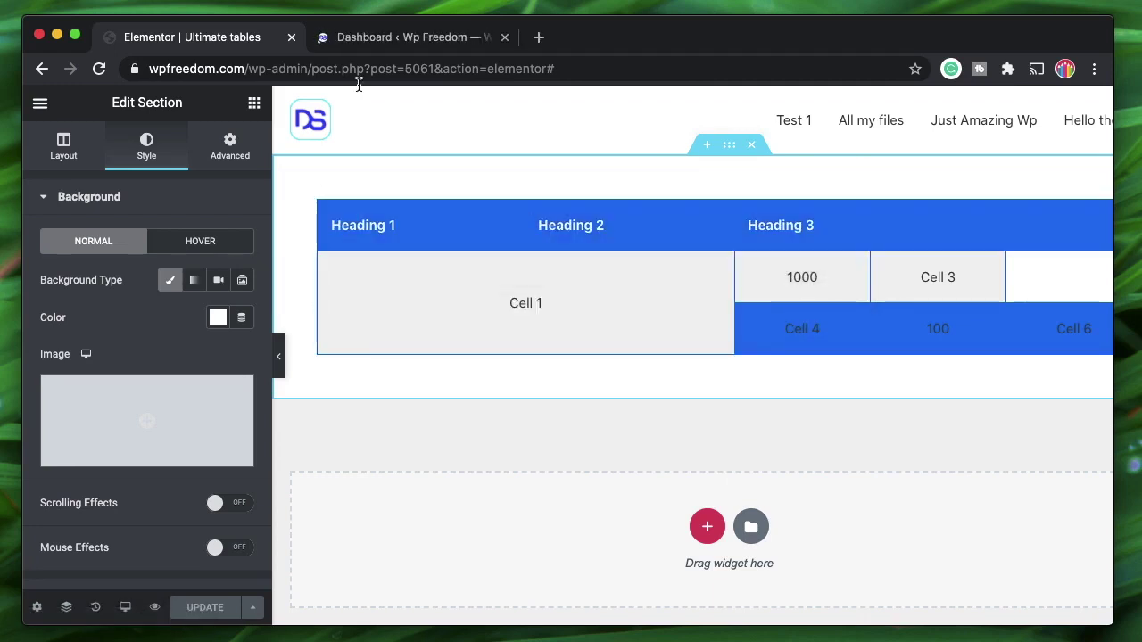
click(415, 39)
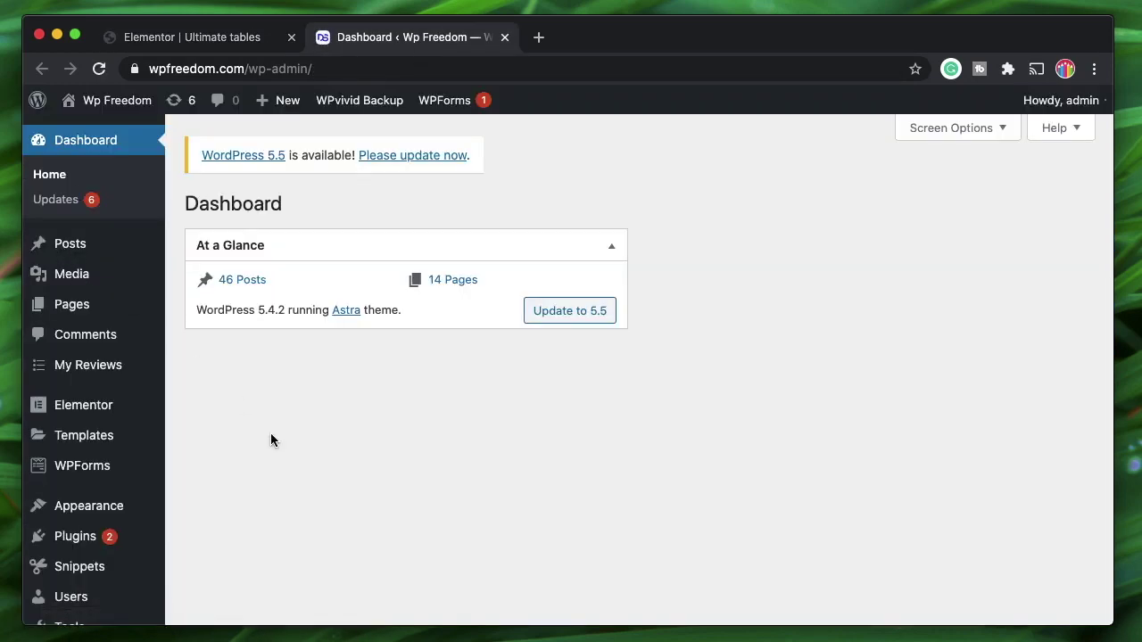
Add a new post titled 'Table post' and open the block inserter in its body.
mouse_move(94, 252)
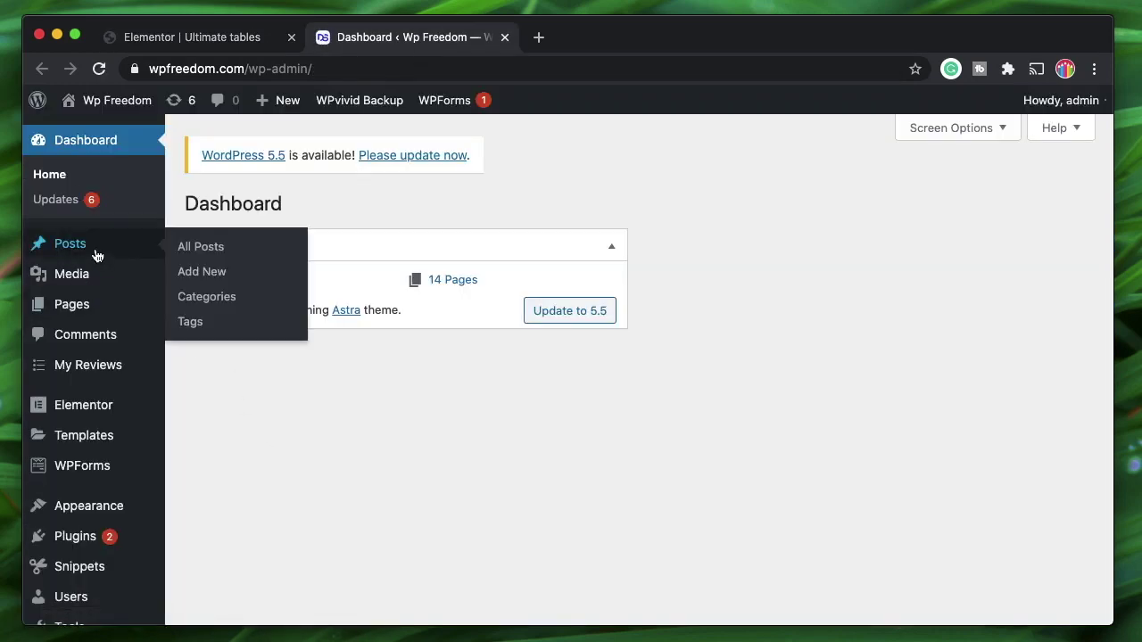
click(190, 273)
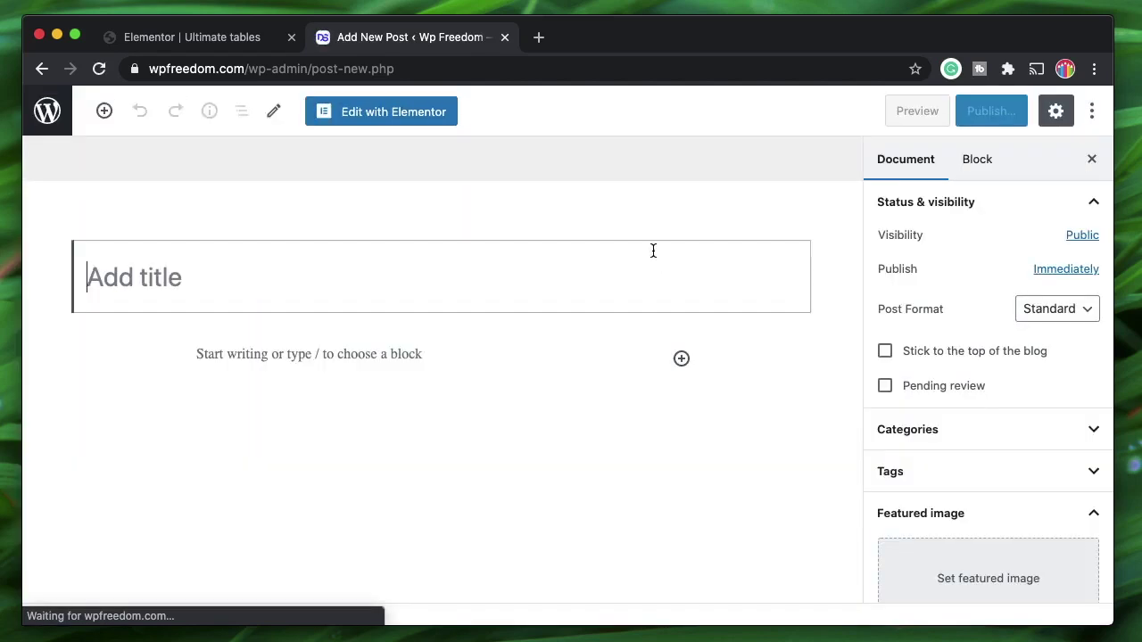
text(Table post)
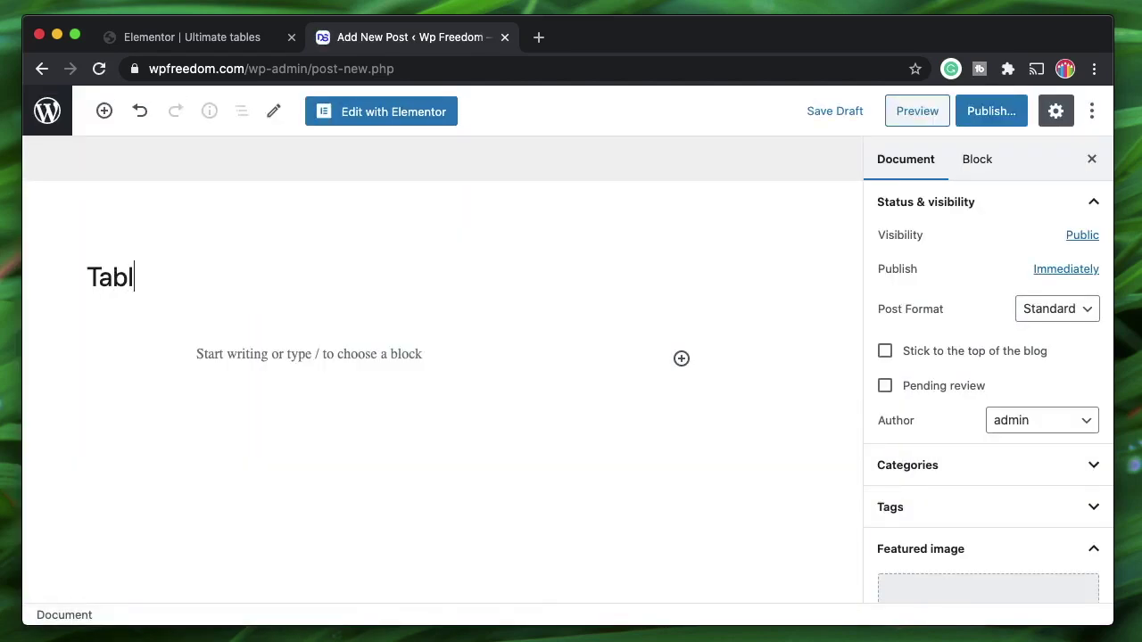
click(310, 359)
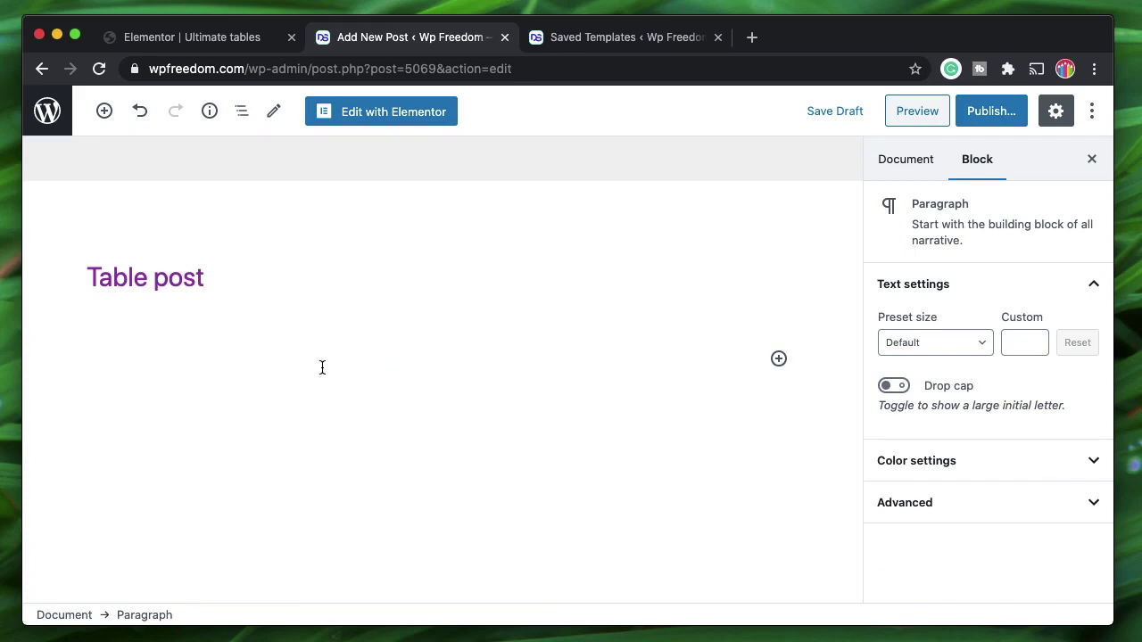
click(778, 359)
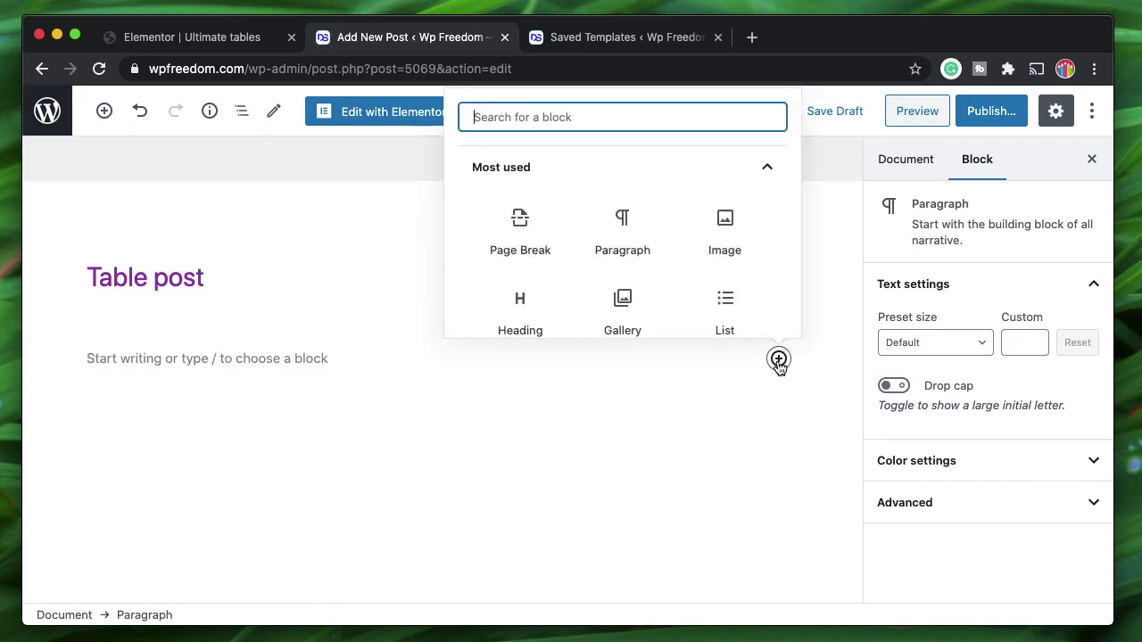
click(658, 168)
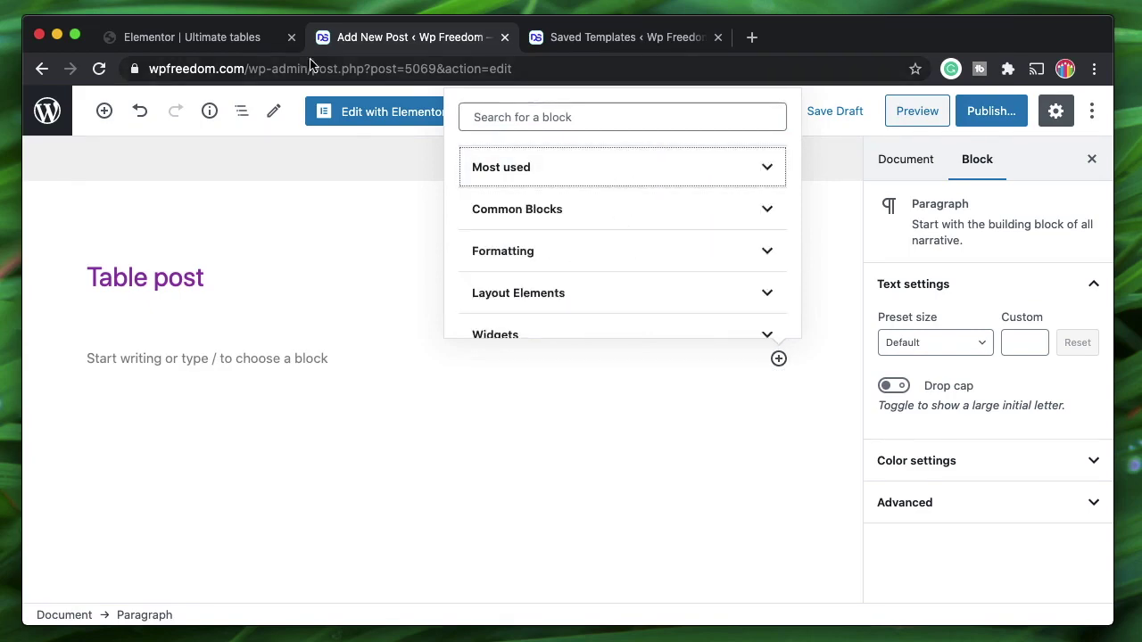
click(225, 41)
Copy the UAE table shortcode from Saved Templates and return to the post draft.
click(589, 45)
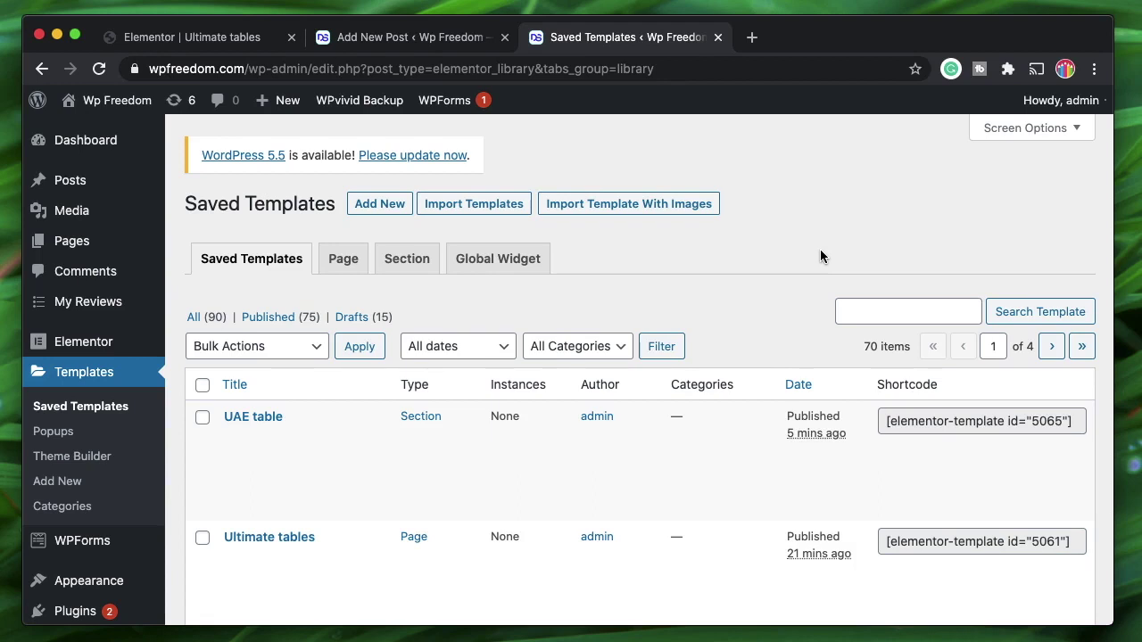
click(968, 424)
key(super+c)
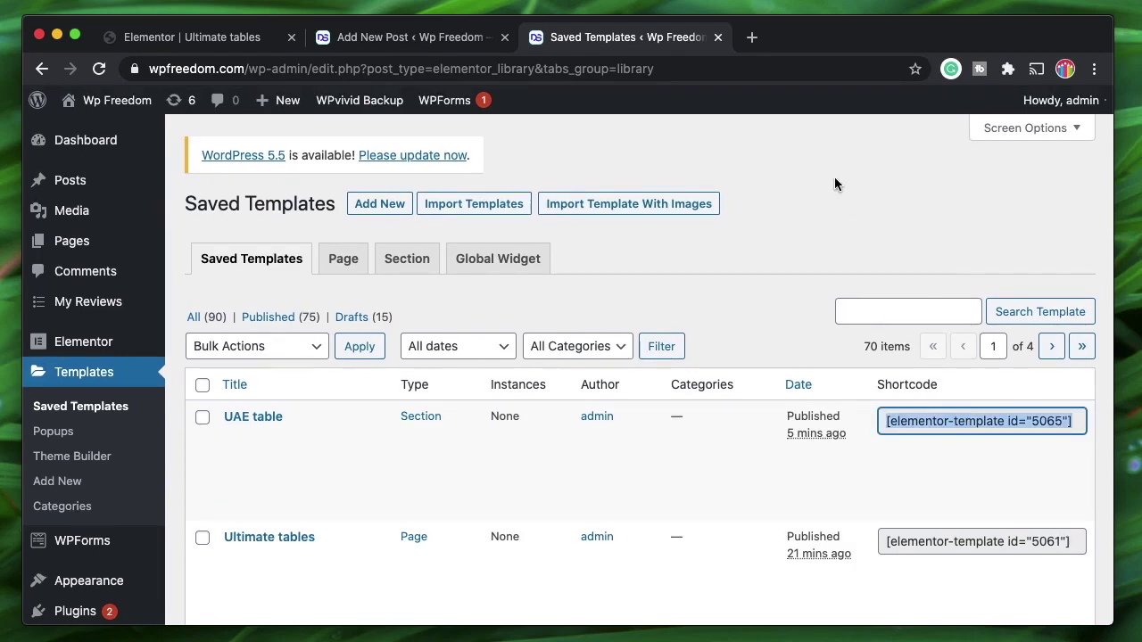
click(399, 44)
click(339, 419)
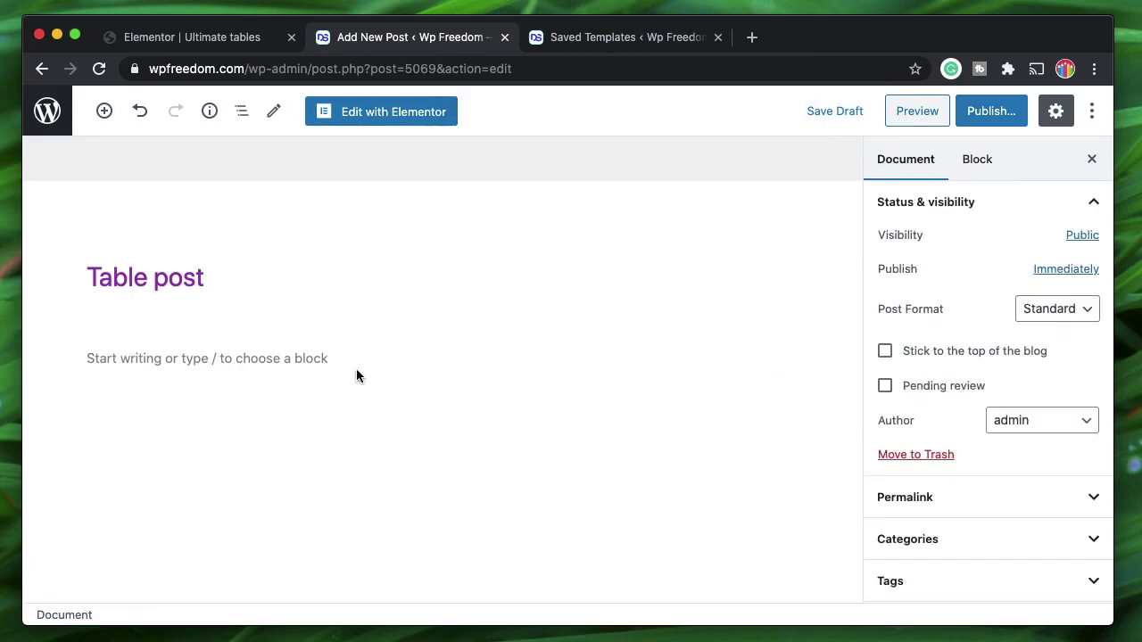
Insert a Shortcode block in the post body and paste [elementor-template id="5065"] into it.
click(448, 358)
click(778, 358)
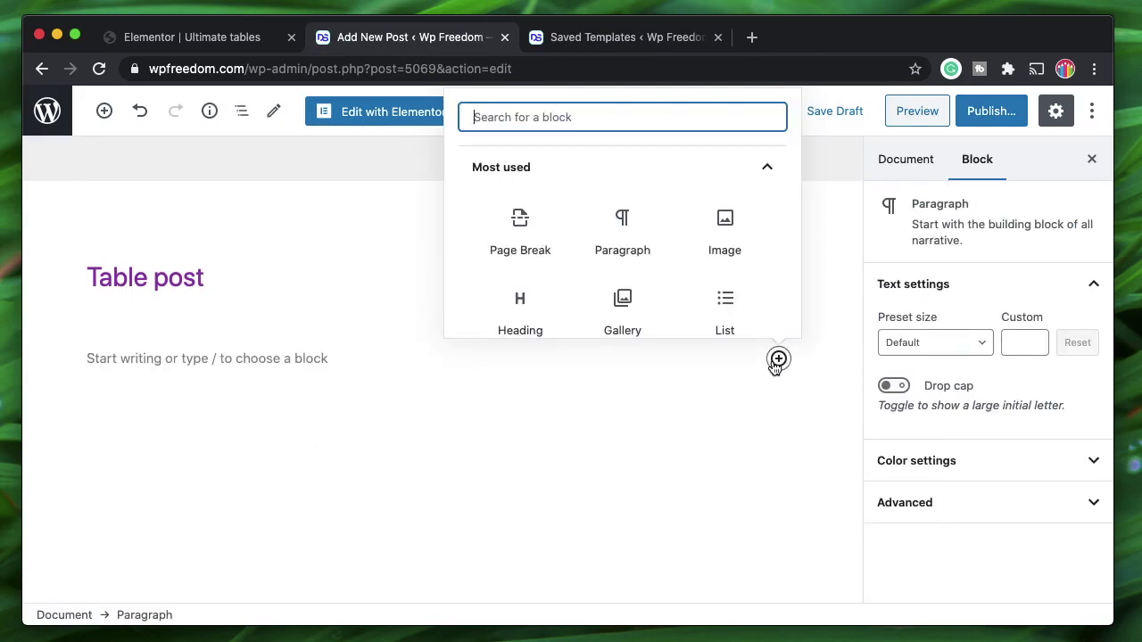
text(sh)
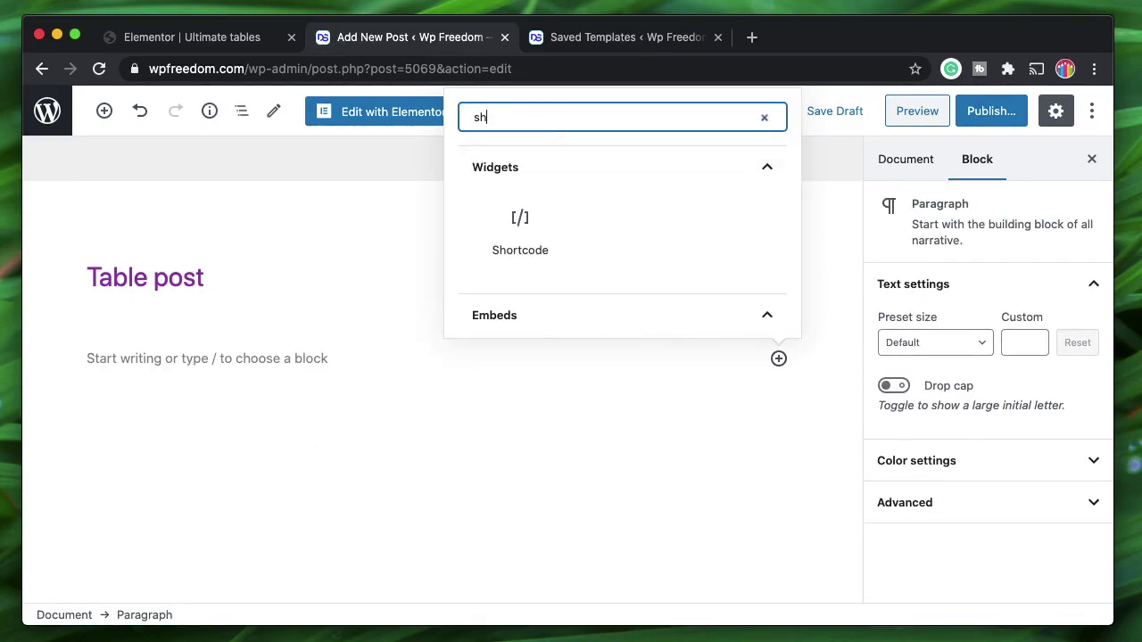
click(520, 230)
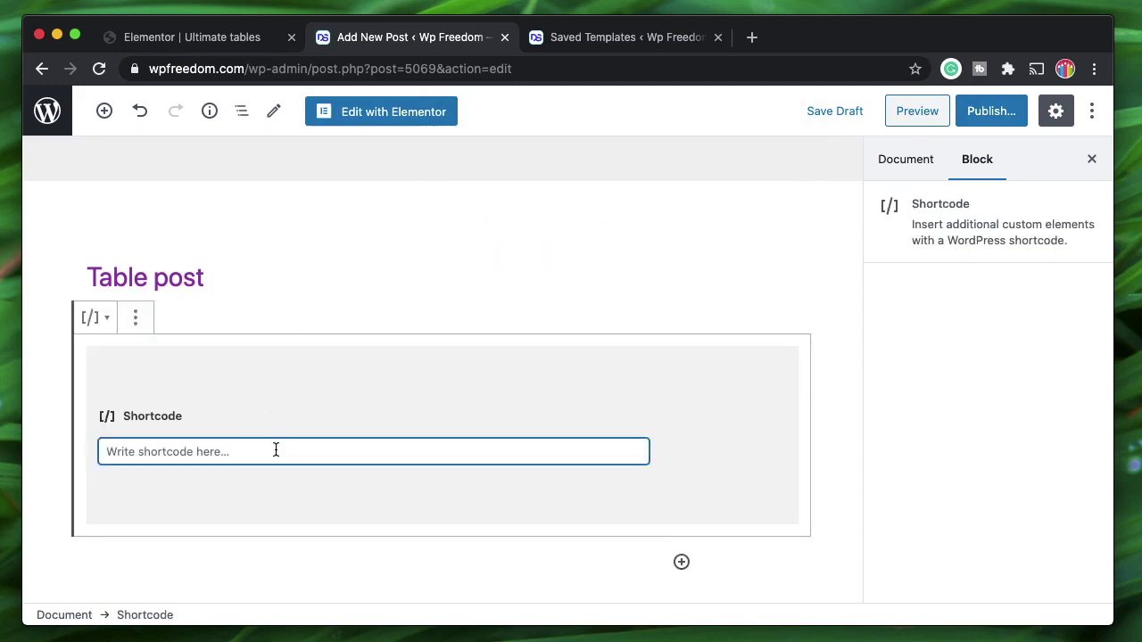
key(super+v)
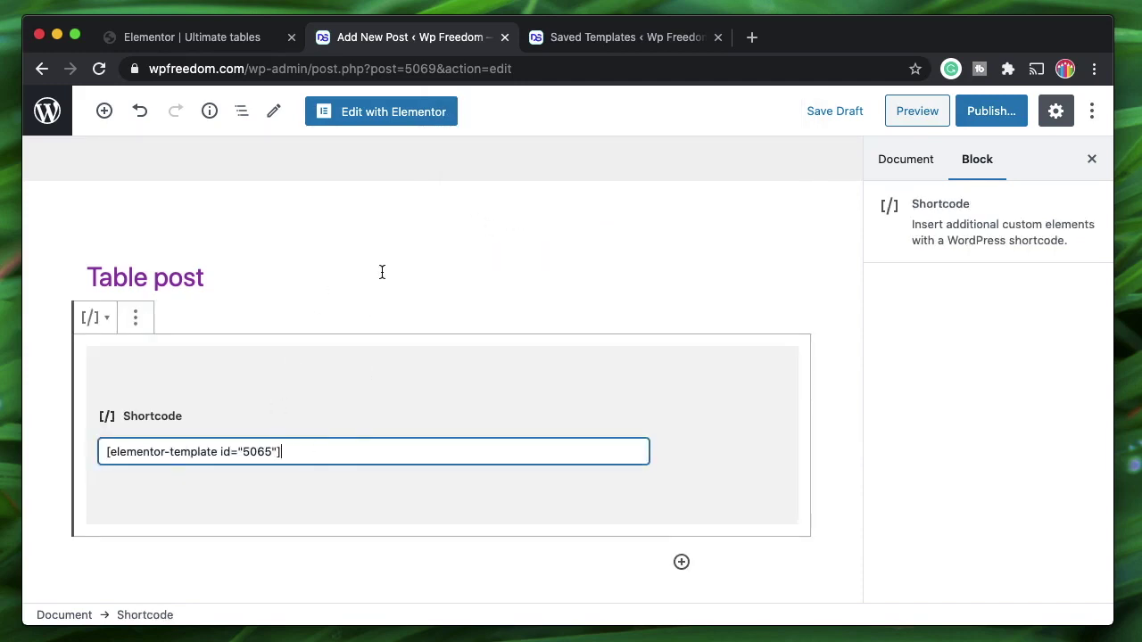
click(381, 272)
Publish the Table post and view the UAE table on the live post page.
click(990, 116)
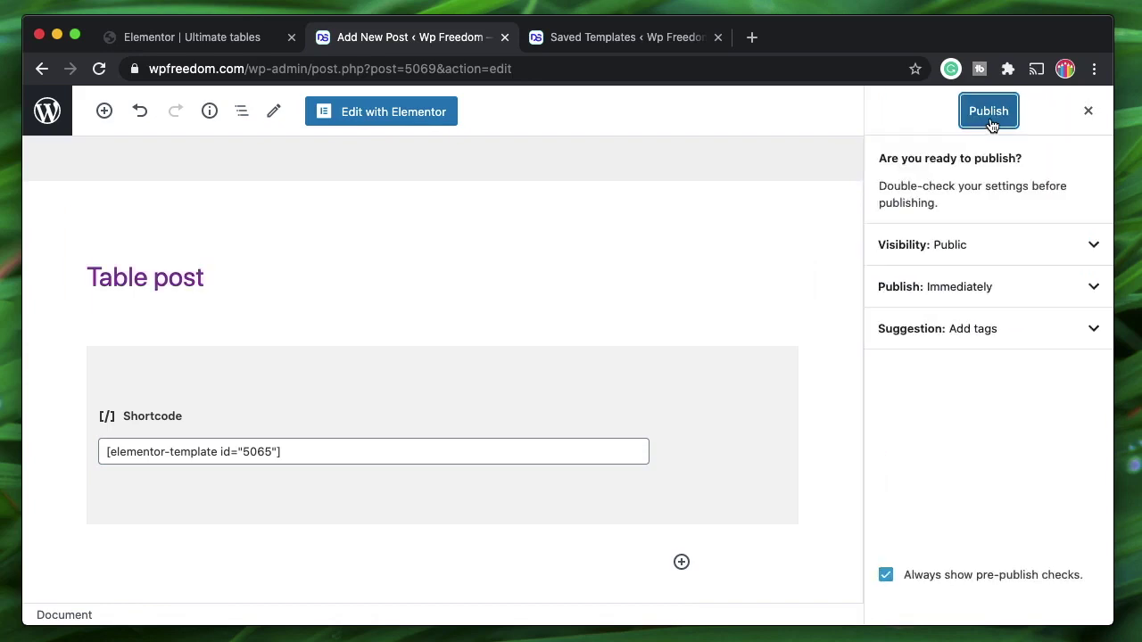
click(988, 114)
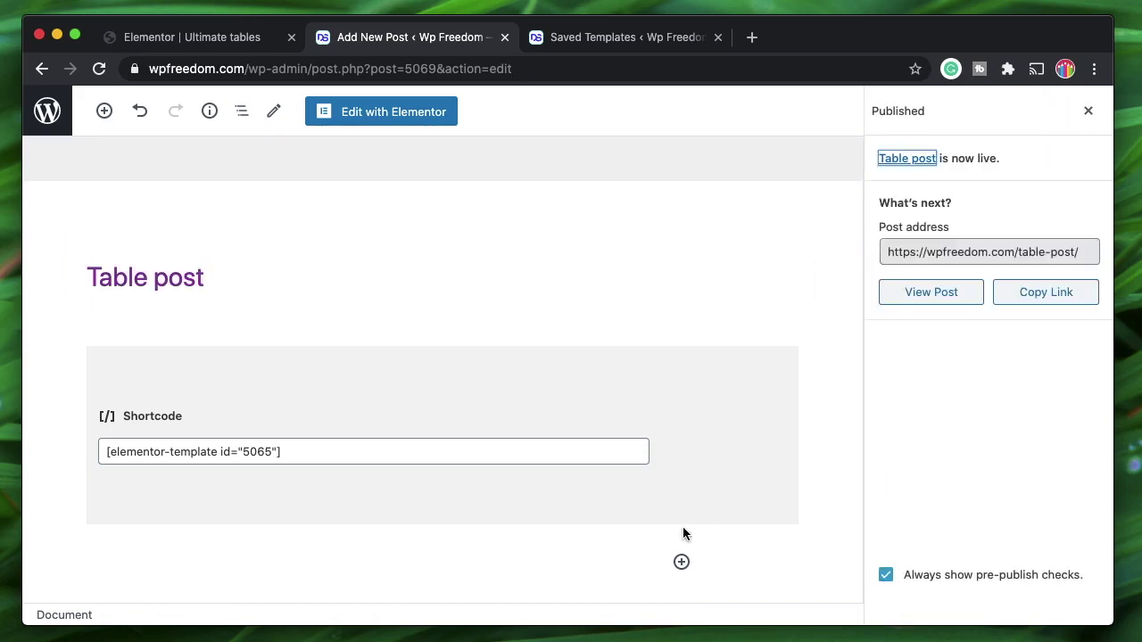
click(213, 587)
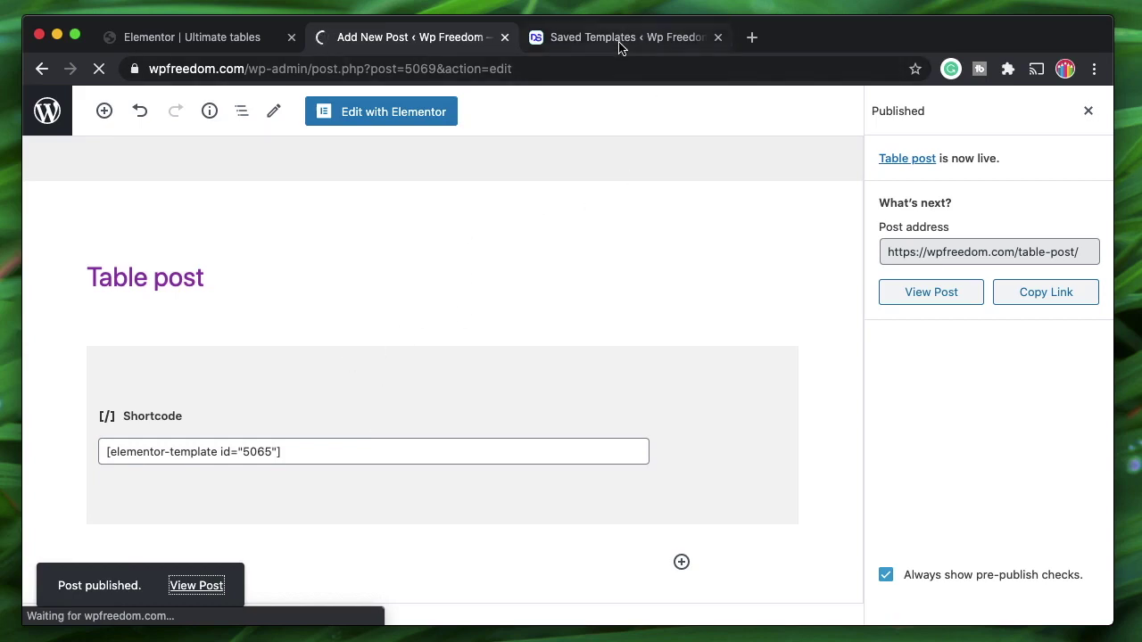
scroll(453, 408, down, 3)
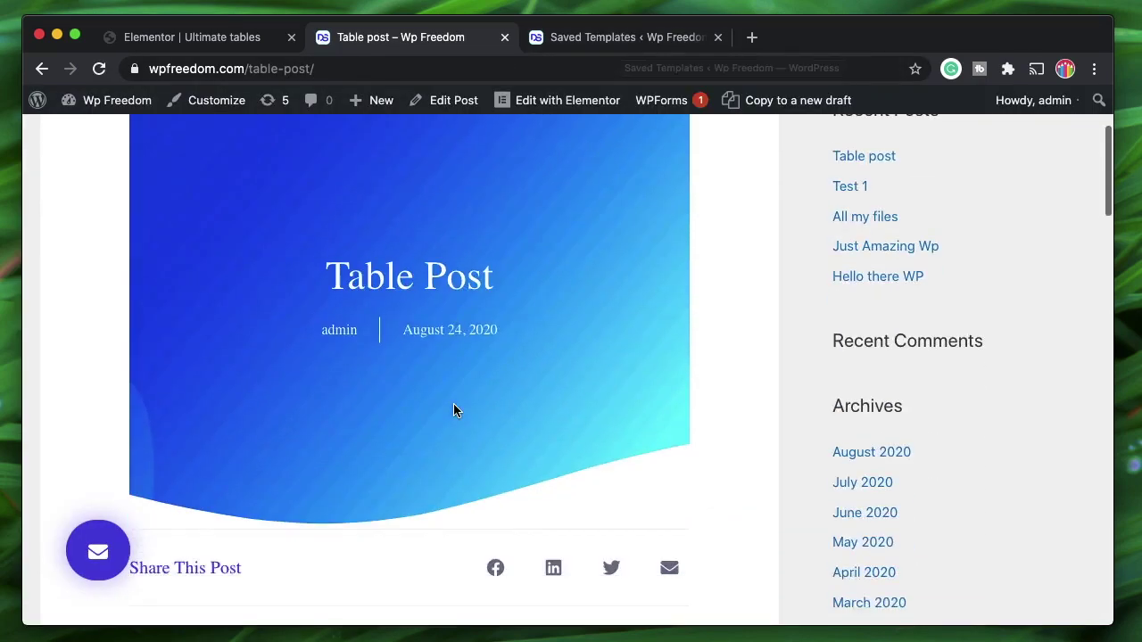
scroll(453, 410, down, 8)
Move between the browser tabs, ending back on the Ultimate tables Elementor editor.
click(216, 39)
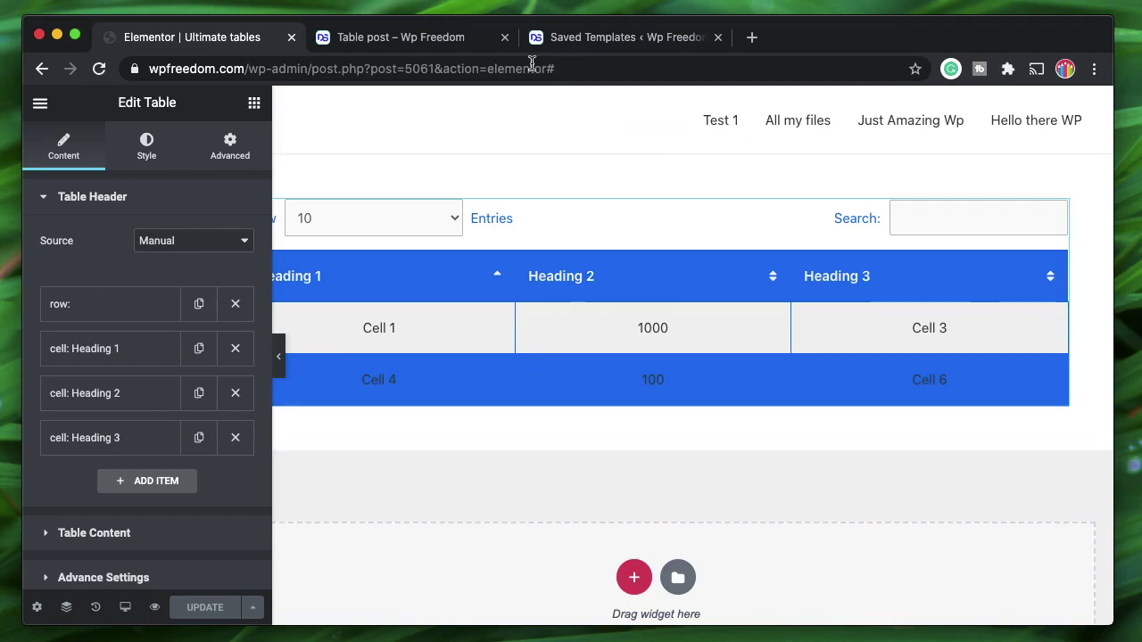
click(390, 43)
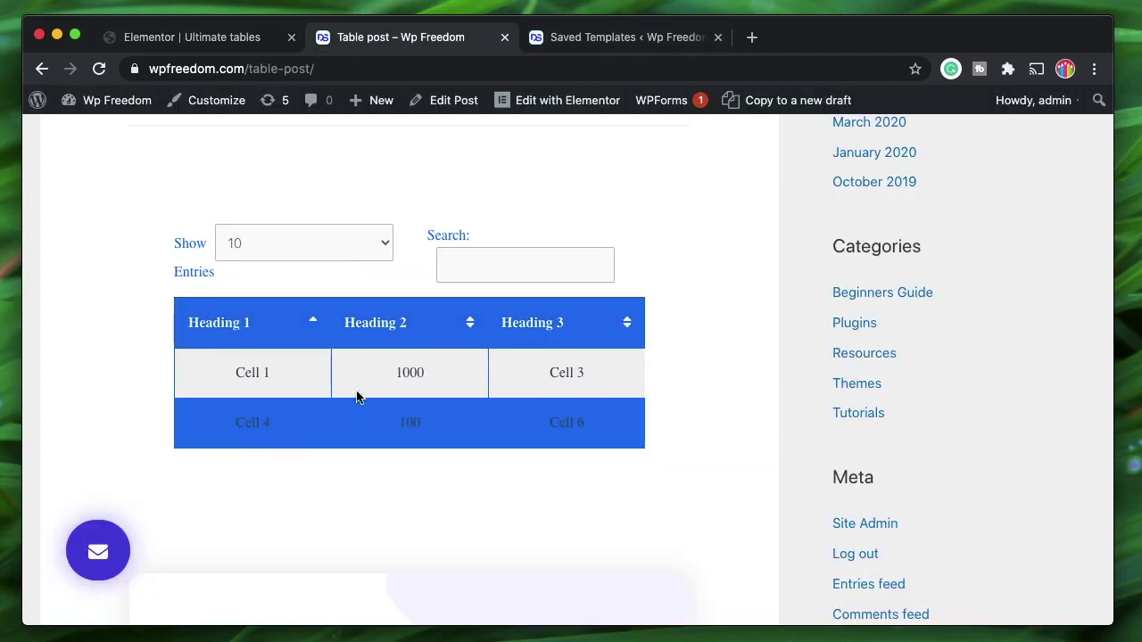
click(613, 43)
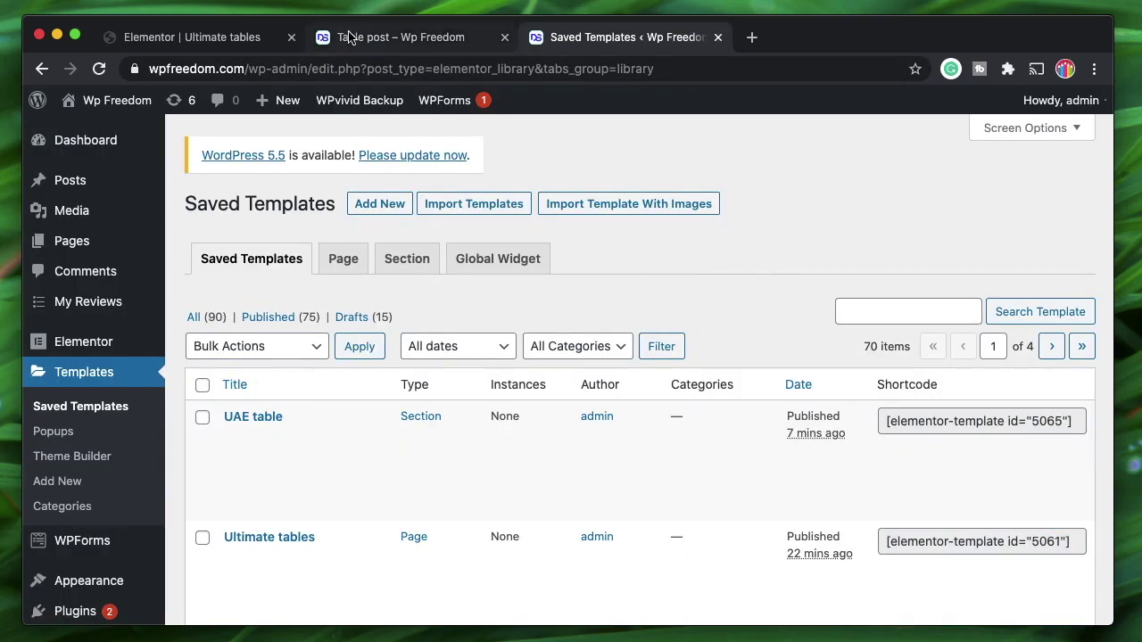
click(195, 41)
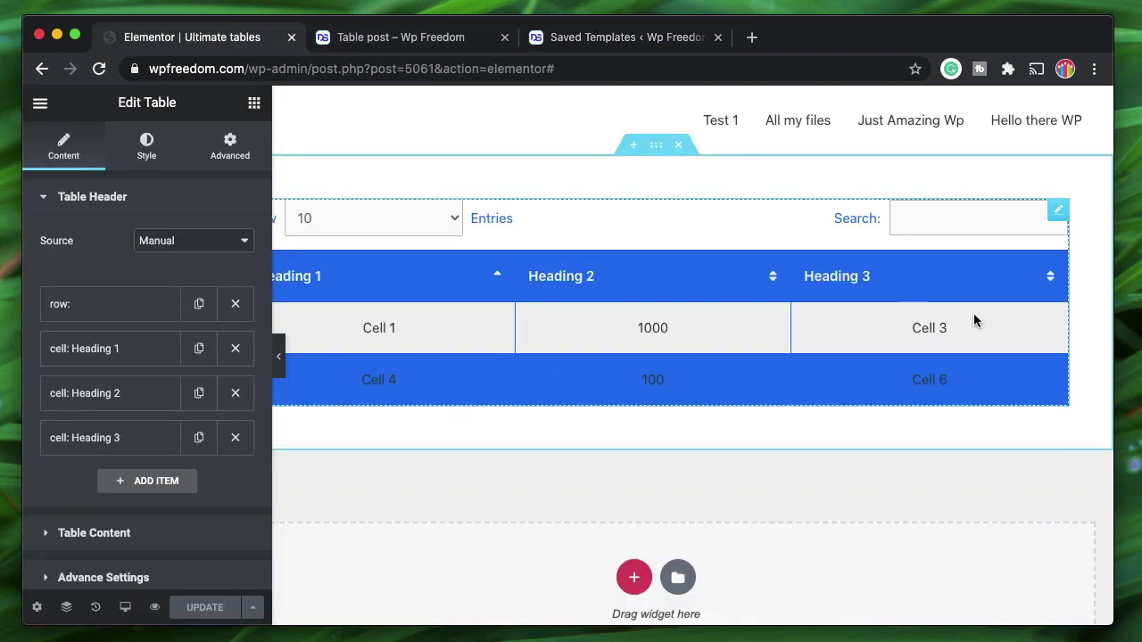
Save the table widget as a global widget named 'table 1', then update the Ultimate tables page.
mouse_move(1062, 214)
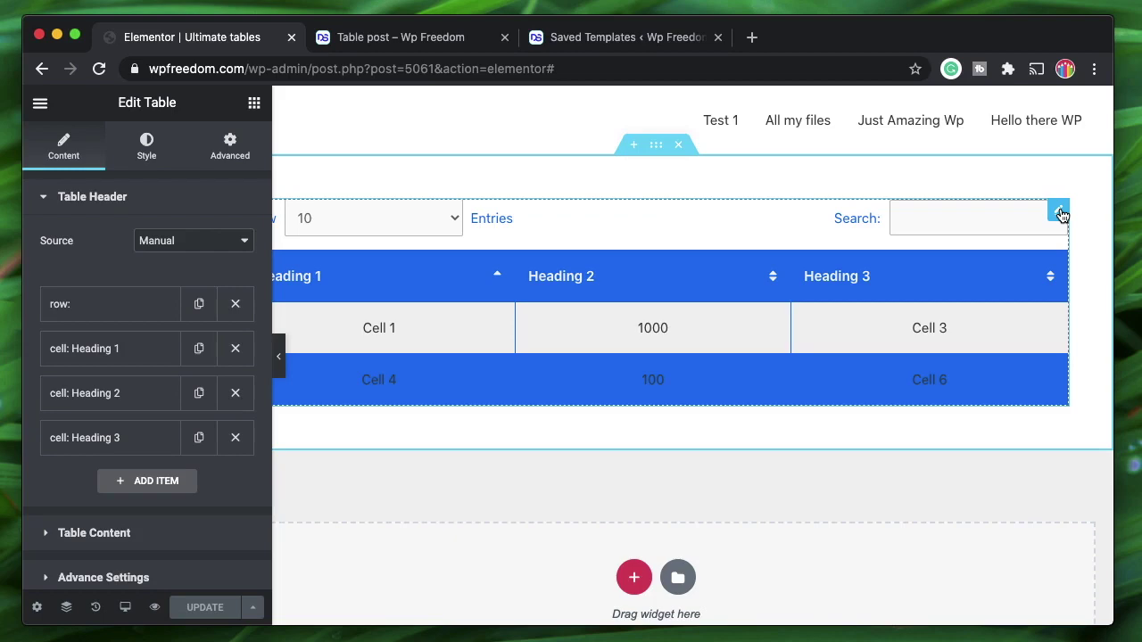
right_click(1061, 214)
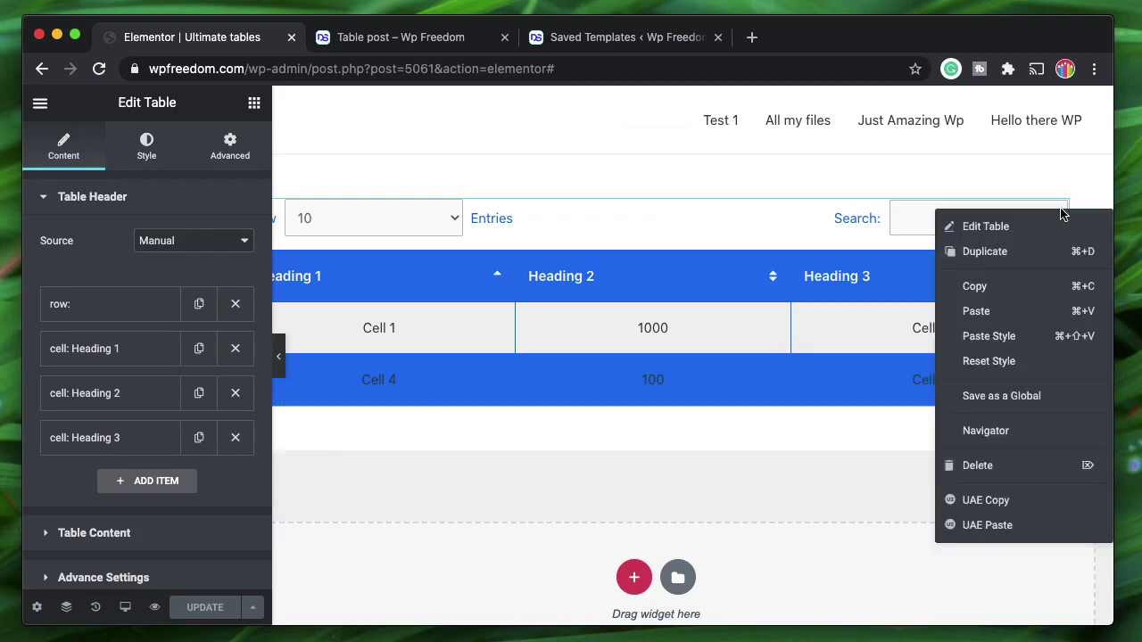
click(1017, 396)
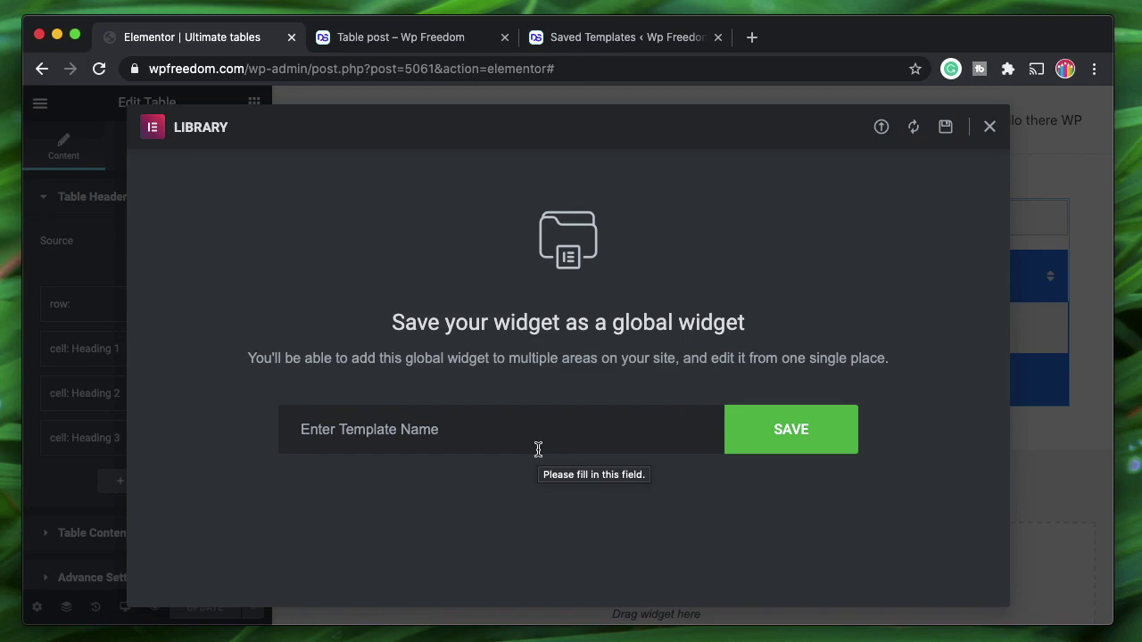
click(538, 449)
text(table 1)
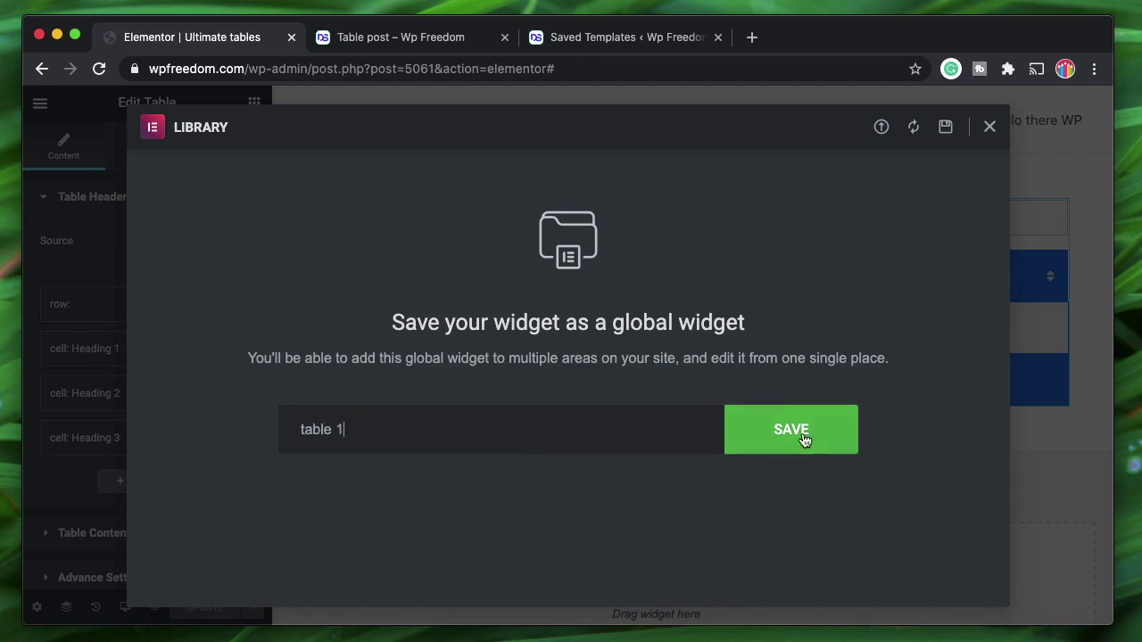
click(804, 438)
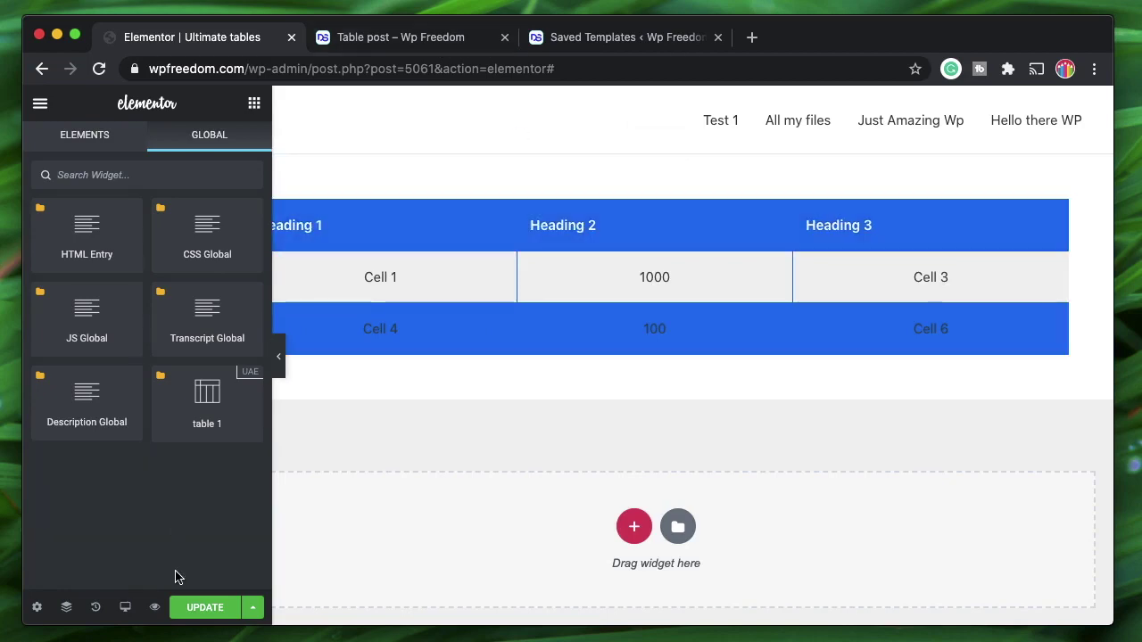
click(197, 607)
Reload the Saved Templates list and copy the table 1 shortcode (id 5075).
click(399, 41)
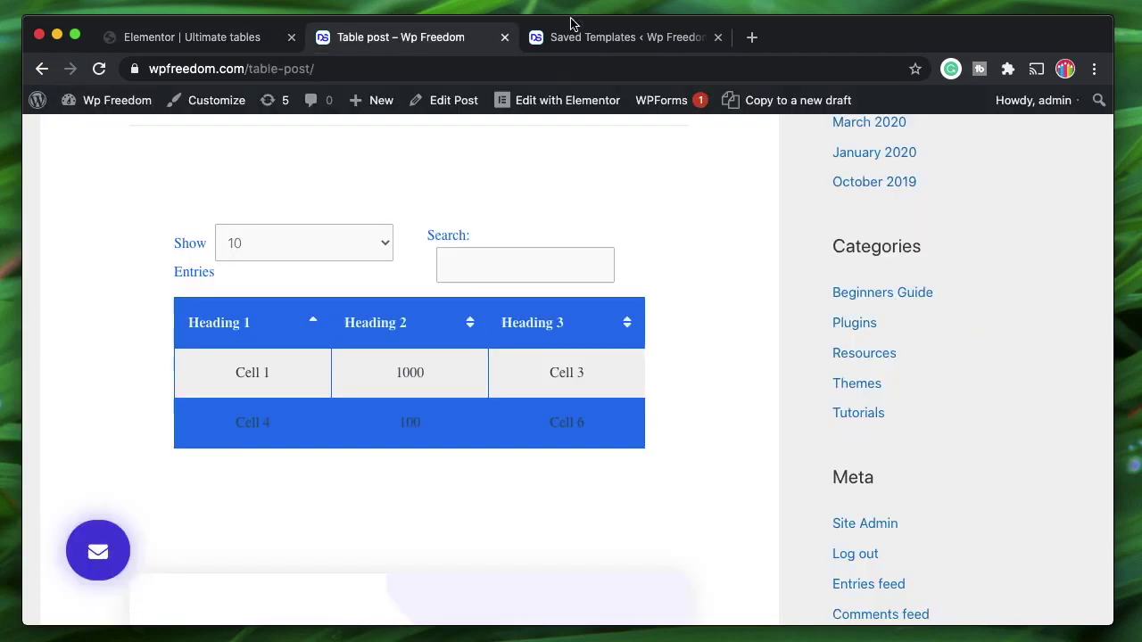
click(585, 37)
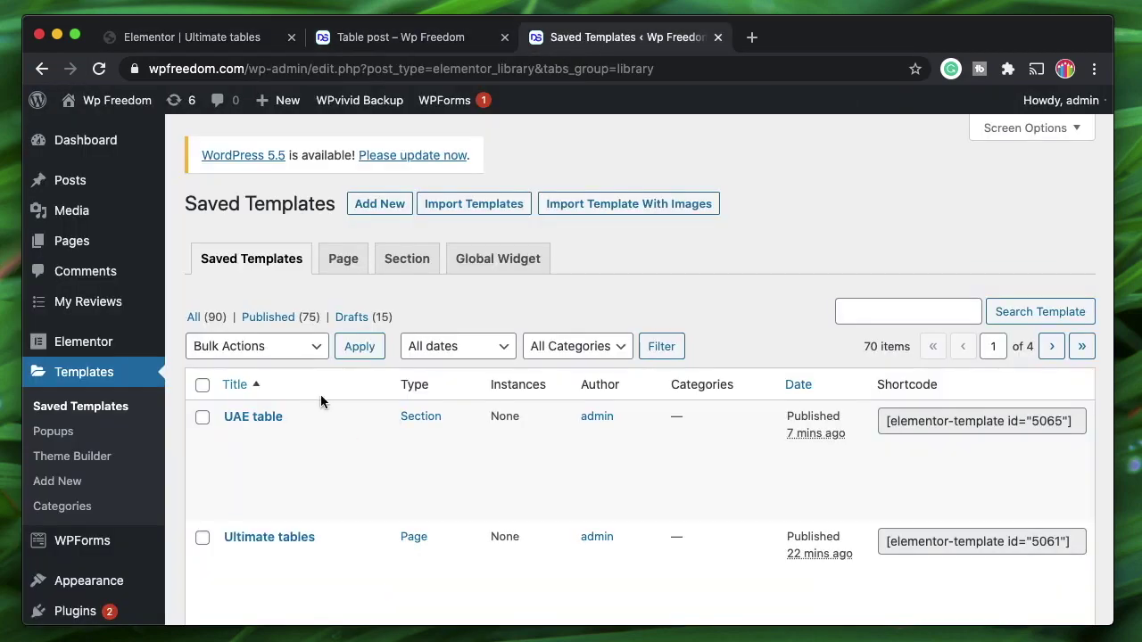
click(99, 69)
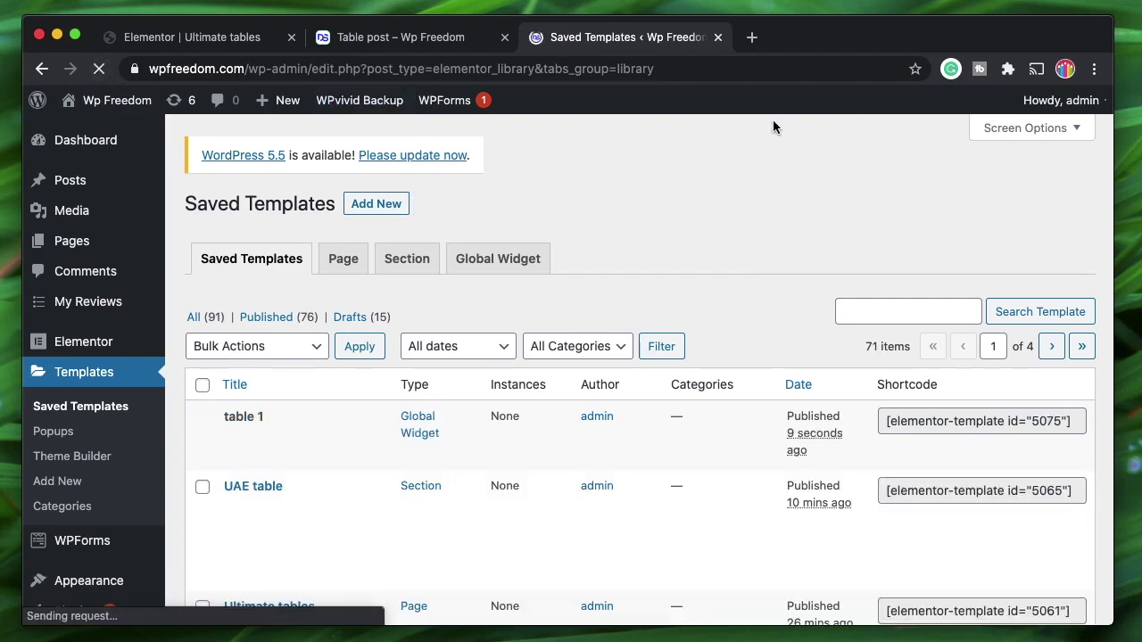
click(943, 421)
key(super+c)
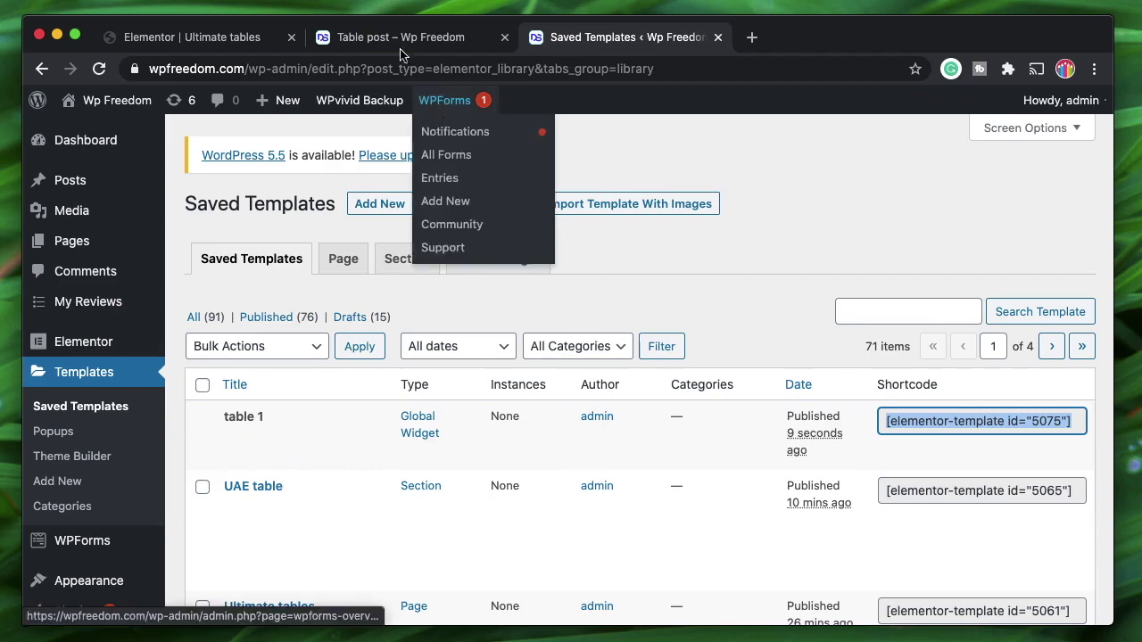
Paste [elementor-template id="5075"] over the Table post's old shortcode, update the post, and view it.
click(377, 37)
scroll(229, 433, up, 10)
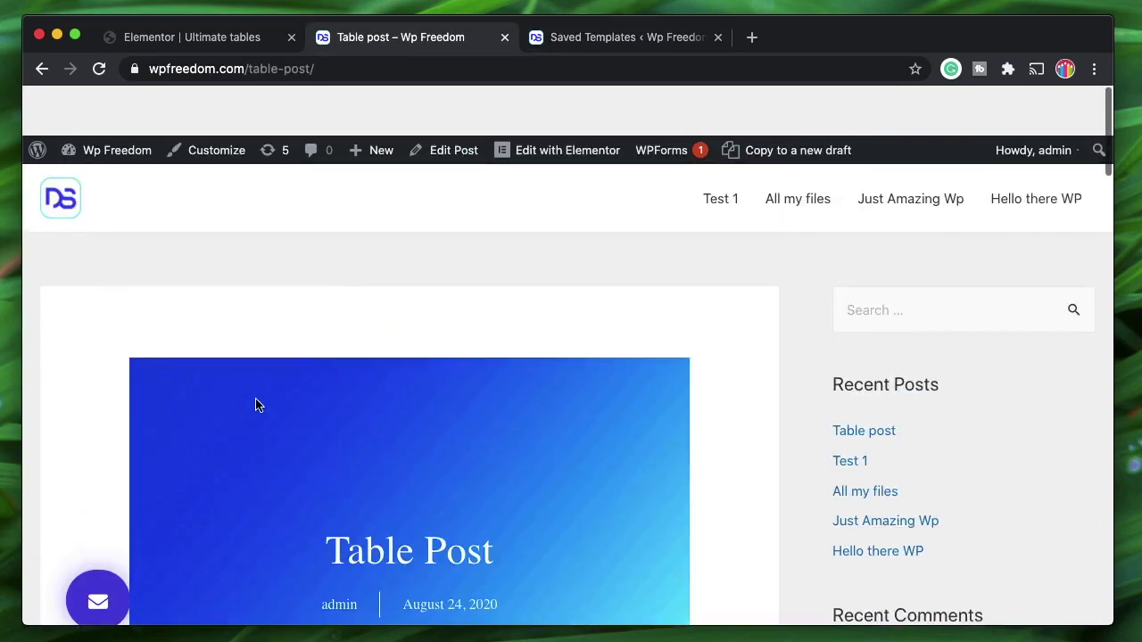
click(452, 107)
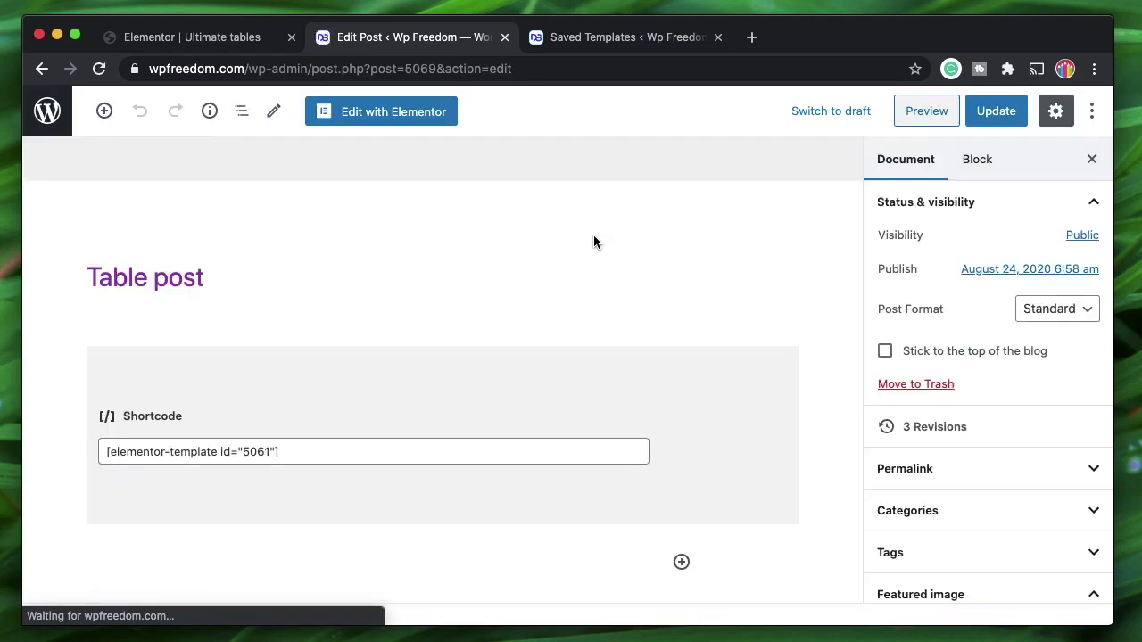
triple_click(439, 409)
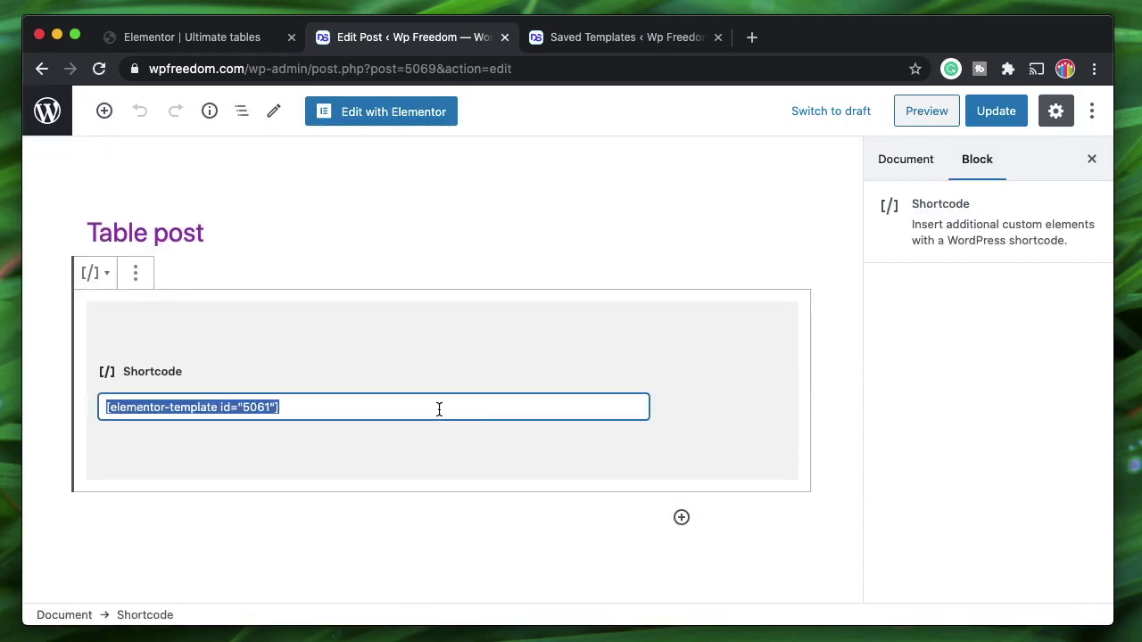
key(super+v)
click(1005, 111)
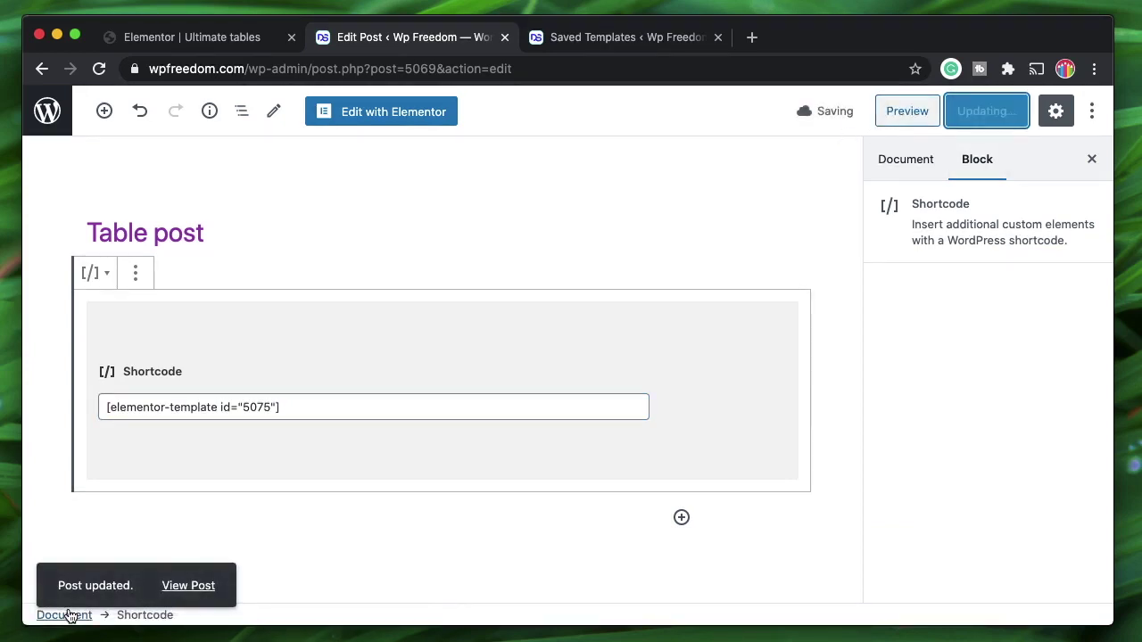
click(192, 583)
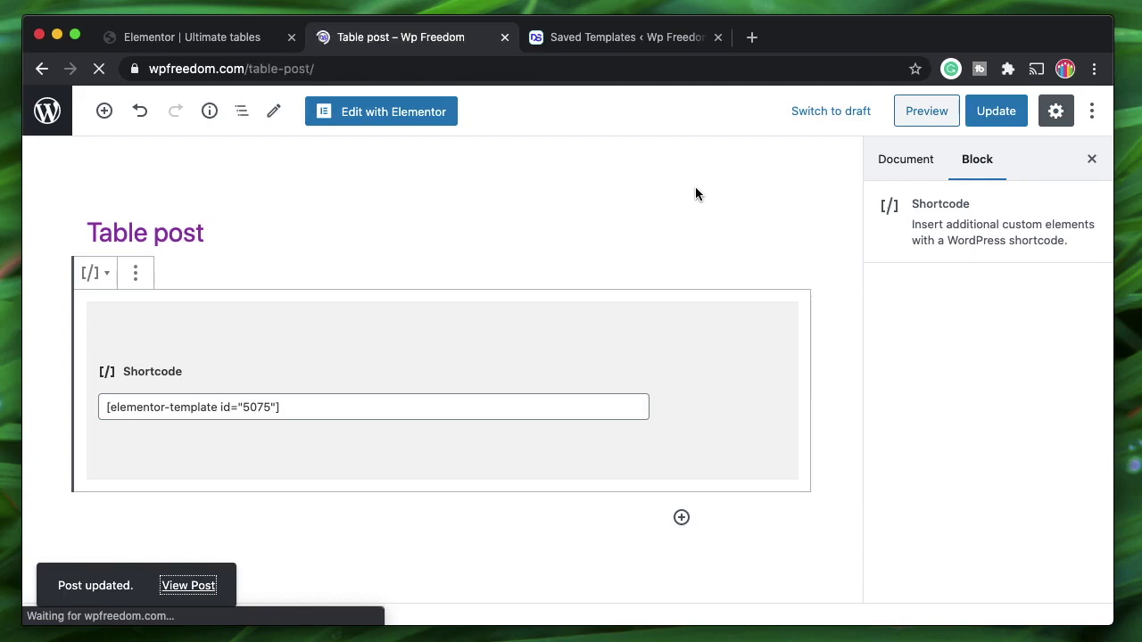
Sort the live table by Heading 3 and then Heading 2, toggling each sort order.
scroll(572, 374, down, 4)
scroll(571, 373, down, 3)
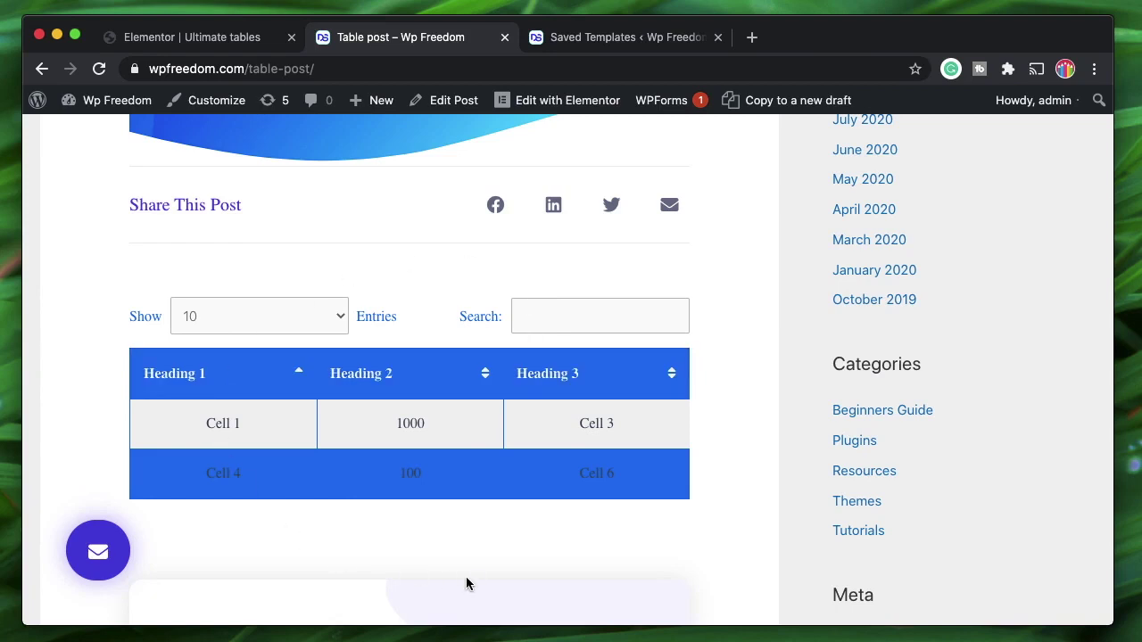
click(587, 384)
click(587, 385)
click(587, 385)
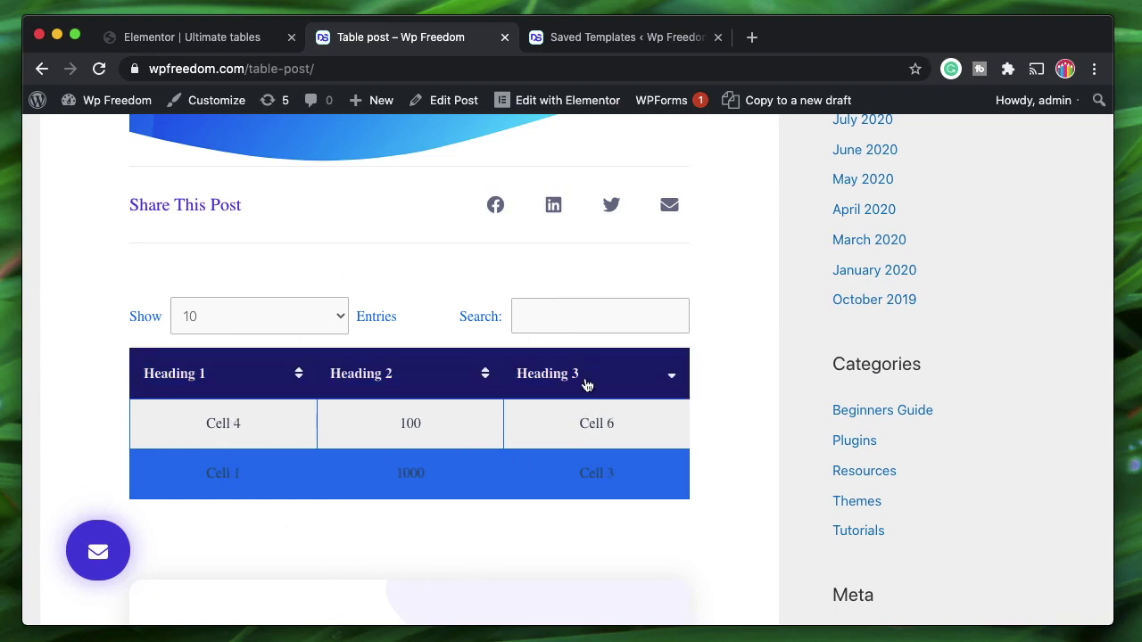
click(416, 375)
click(416, 376)
click(416, 376)
click(415, 375)
Try the Show entries selector (keeping 10) and the Search box, then close the Table post tab.
click(254, 318)
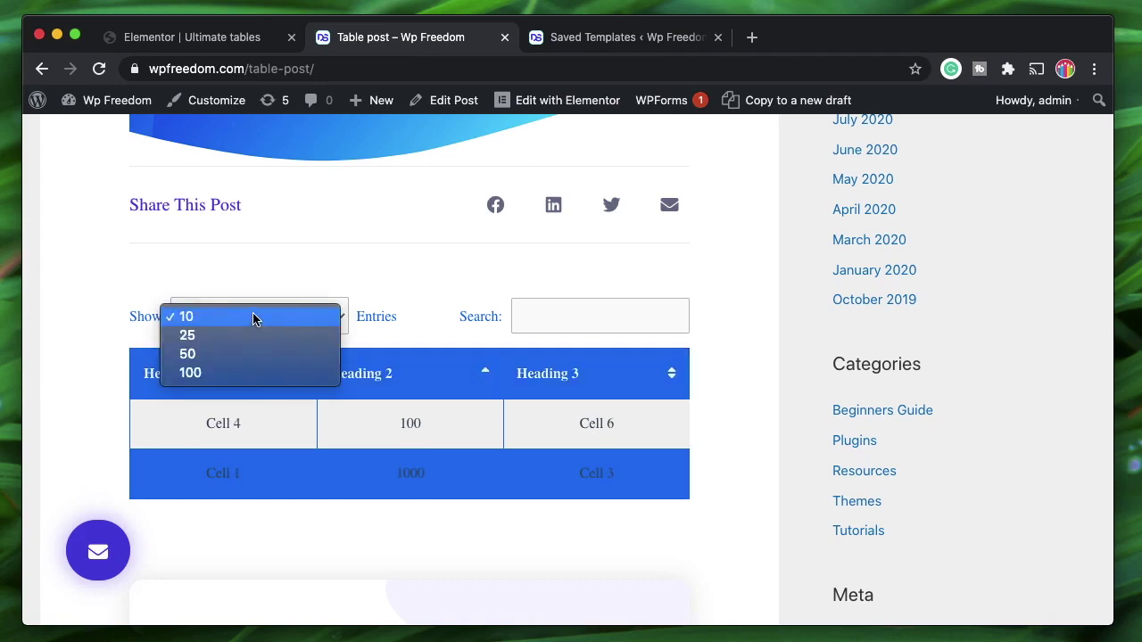
click(595, 284)
click(561, 322)
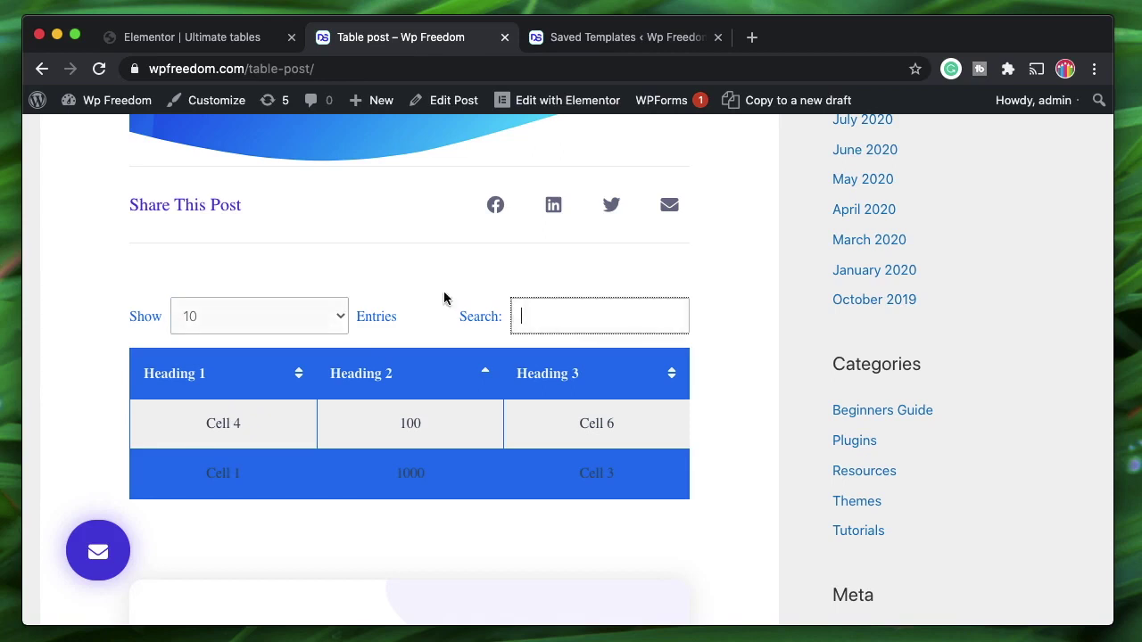
click(297, 307)
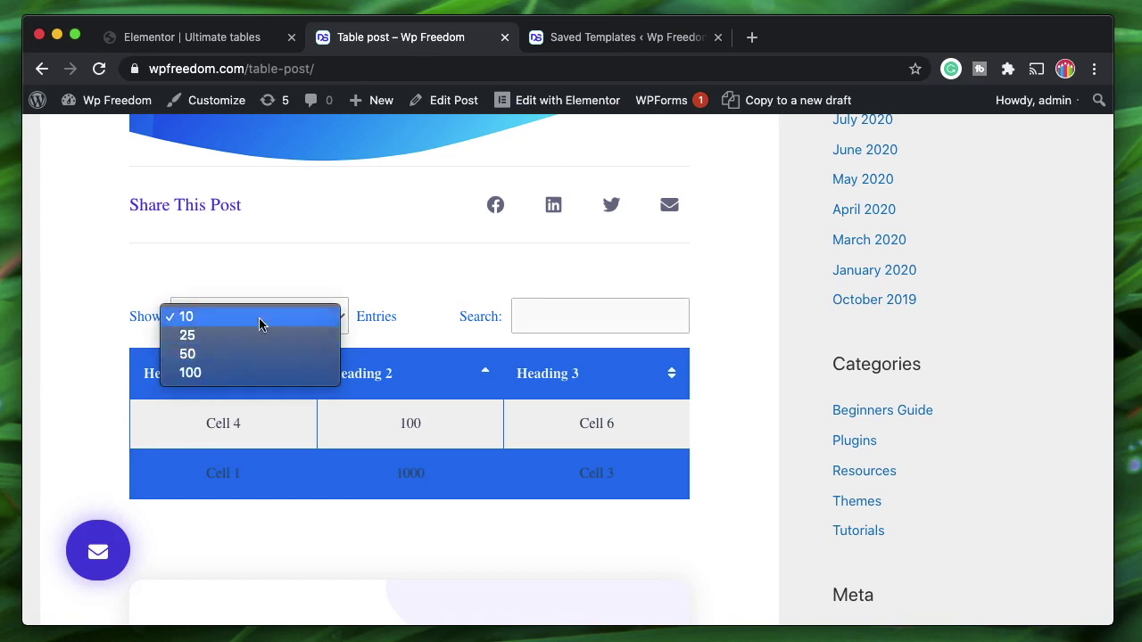
scroll(337, 276, up, 5)
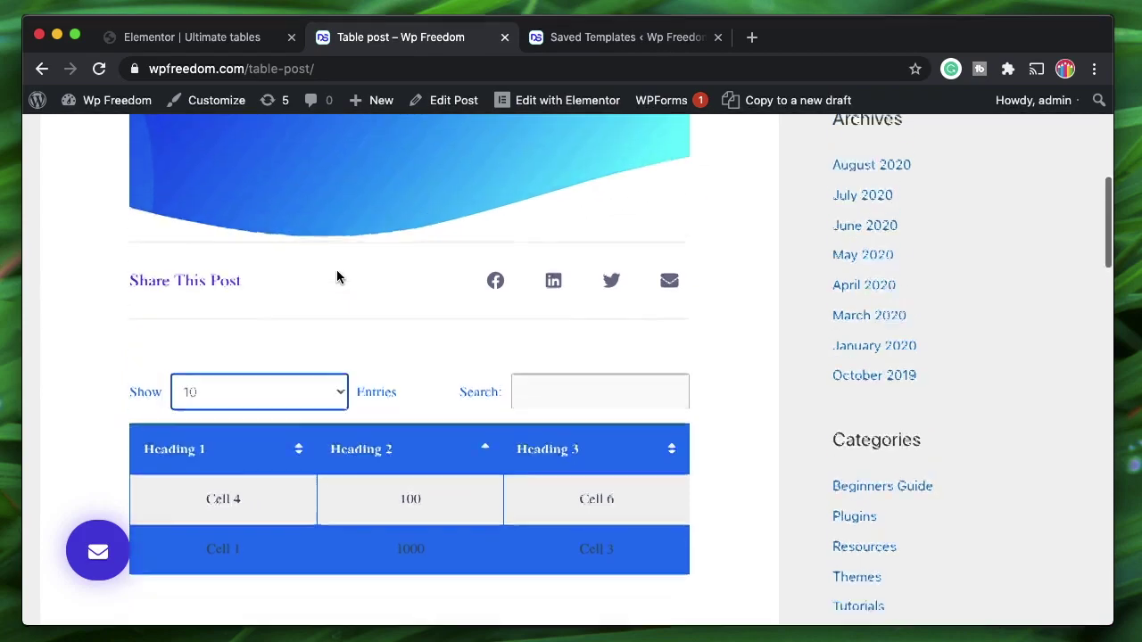
scroll(342, 299, up, 3)
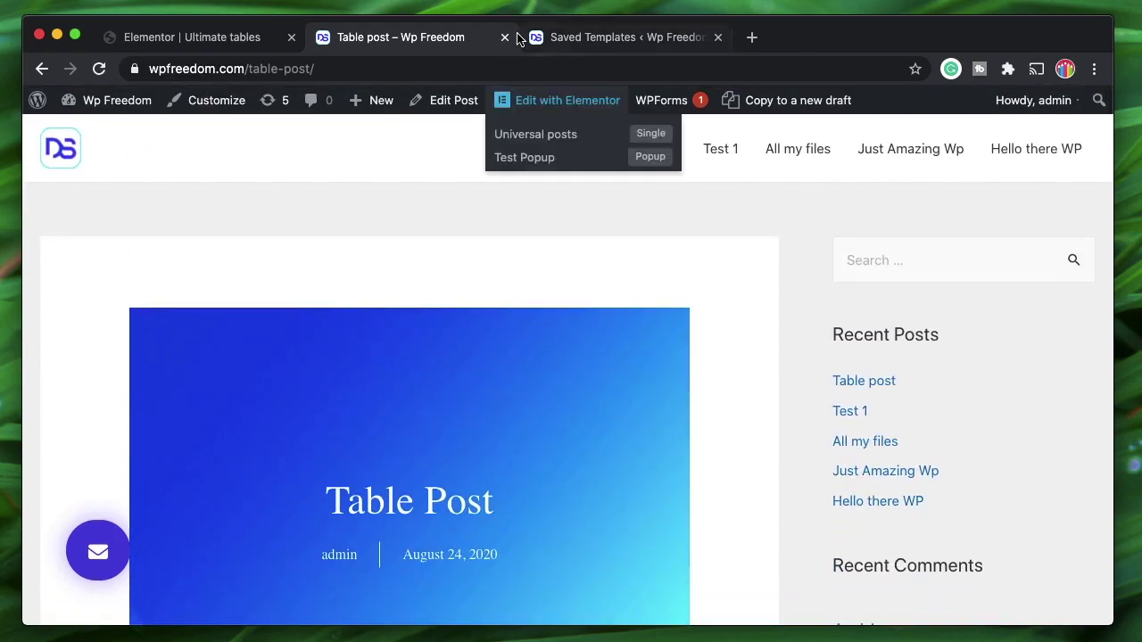
click(504, 38)
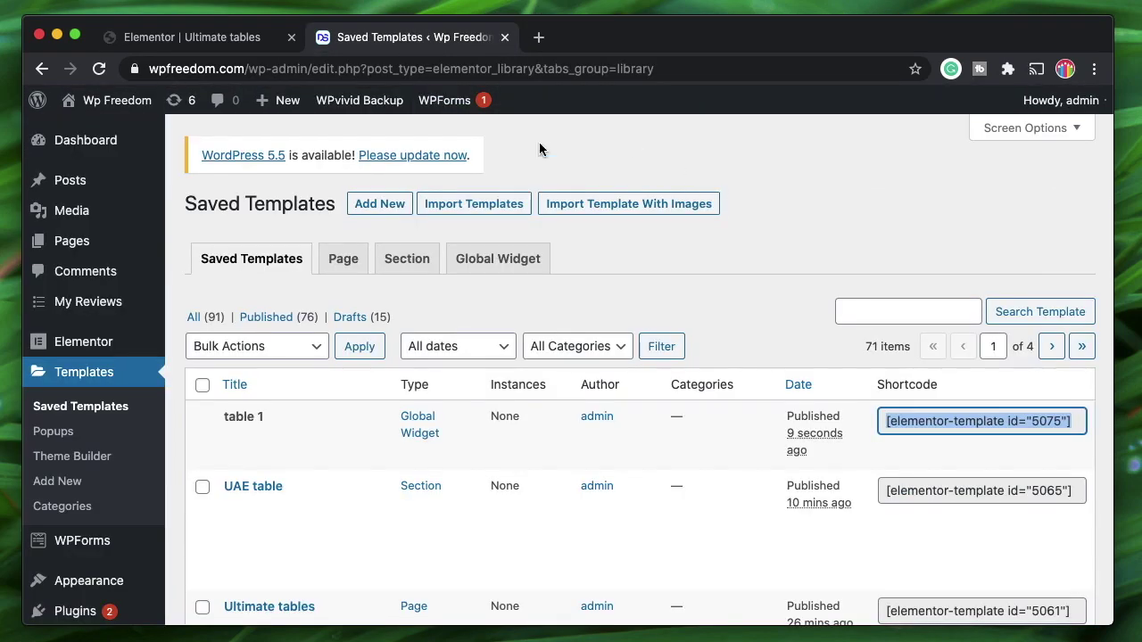
Unlink the table on the Ultimate tables page from its global widget template.
click(212, 39)
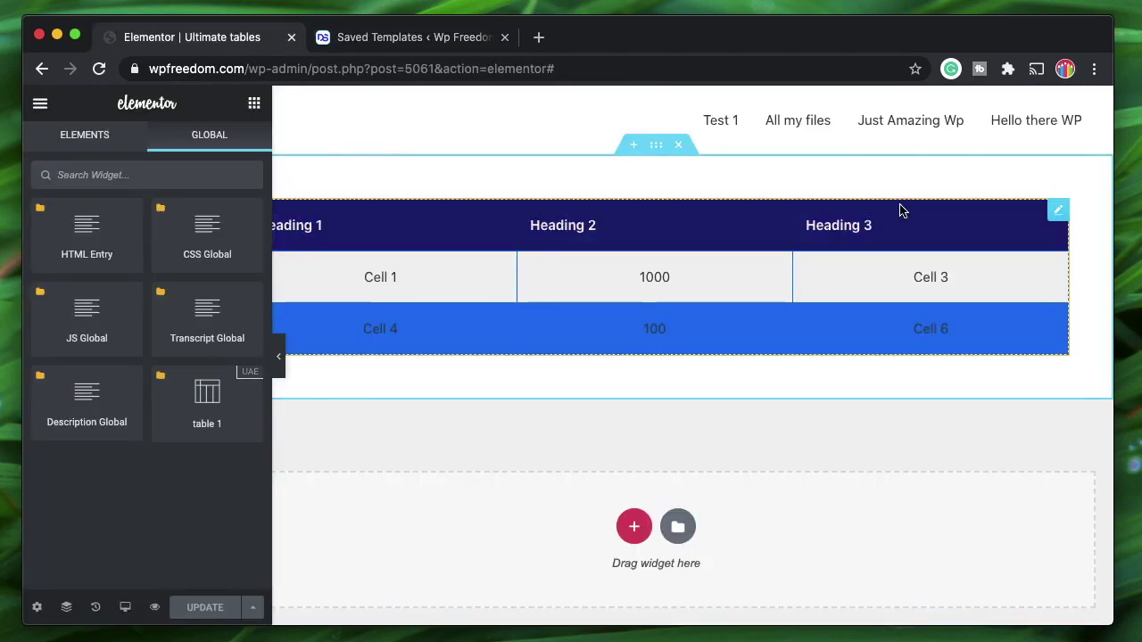
click(1058, 209)
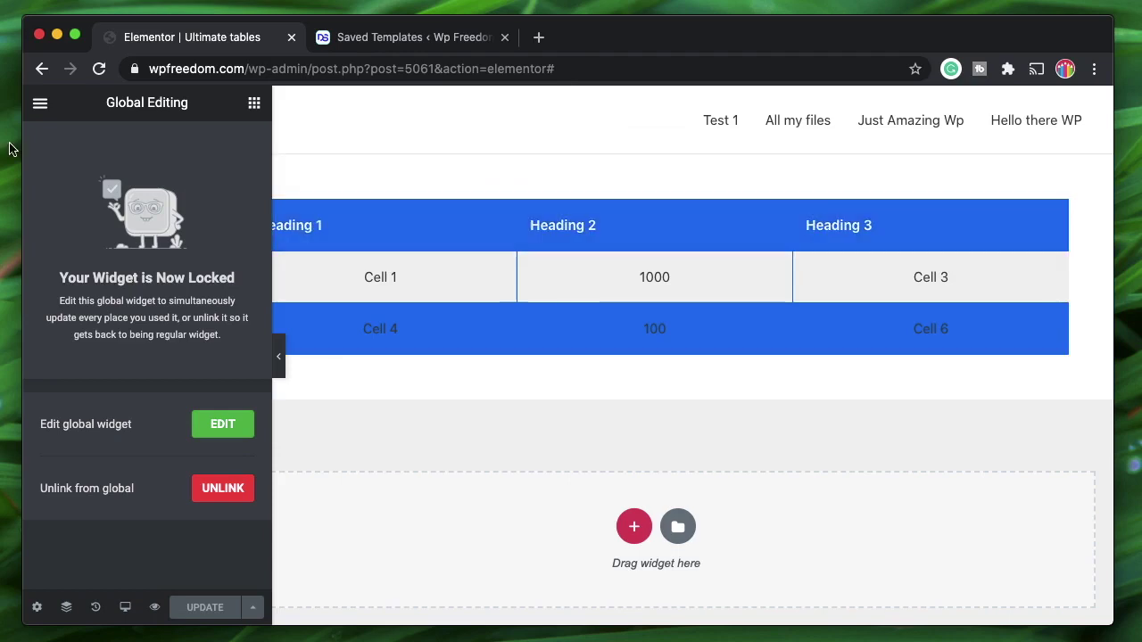
click(222, 488)
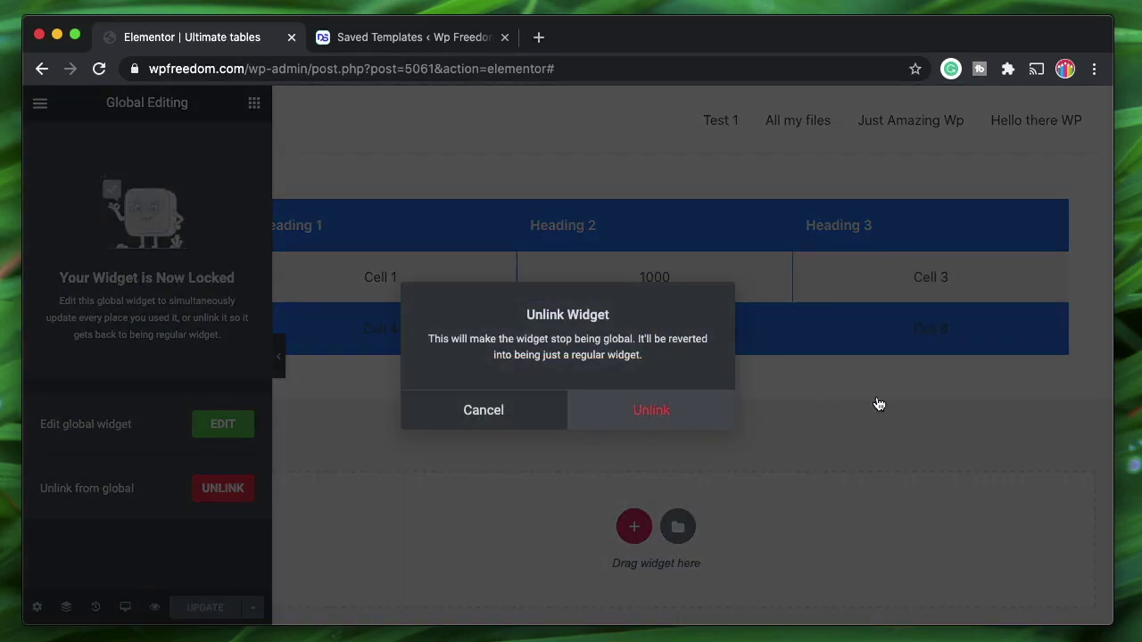
click(651, 410)
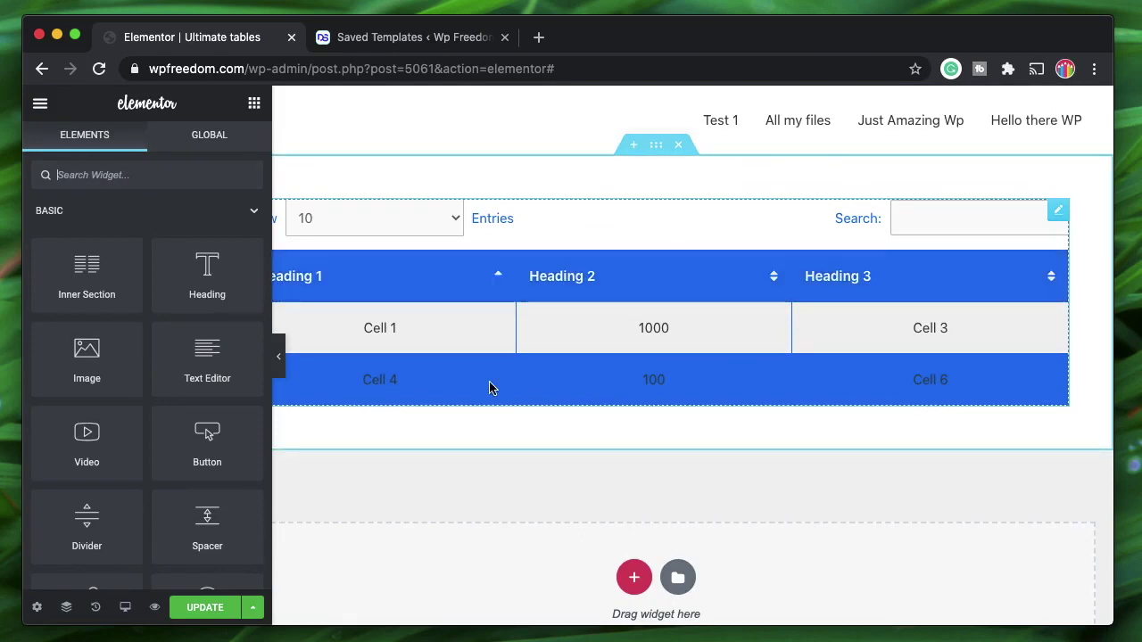
Open the now-regular table widget's settings and scroll across the table.
click(1065, 216)
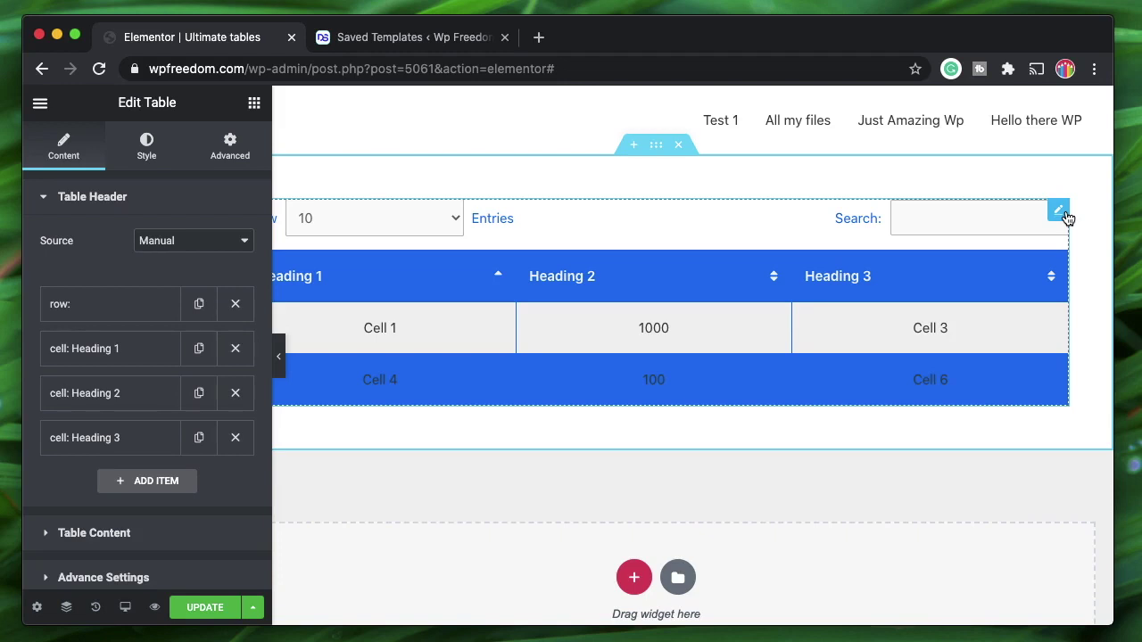
scroll(876, 178, left, 2)
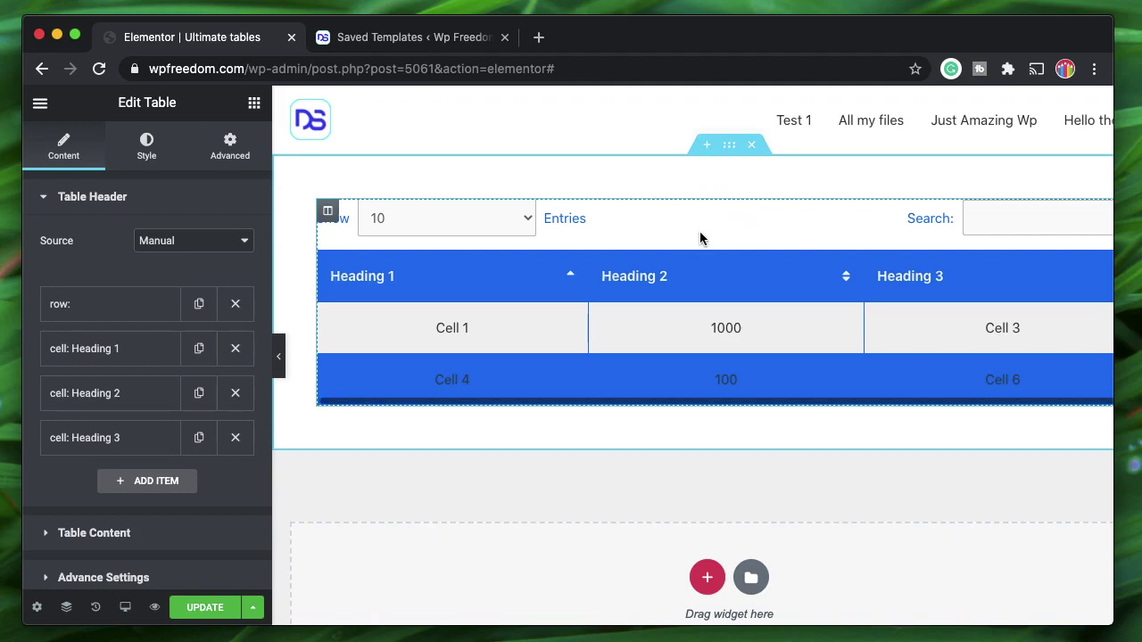
scroll(665, 227, right, 2)
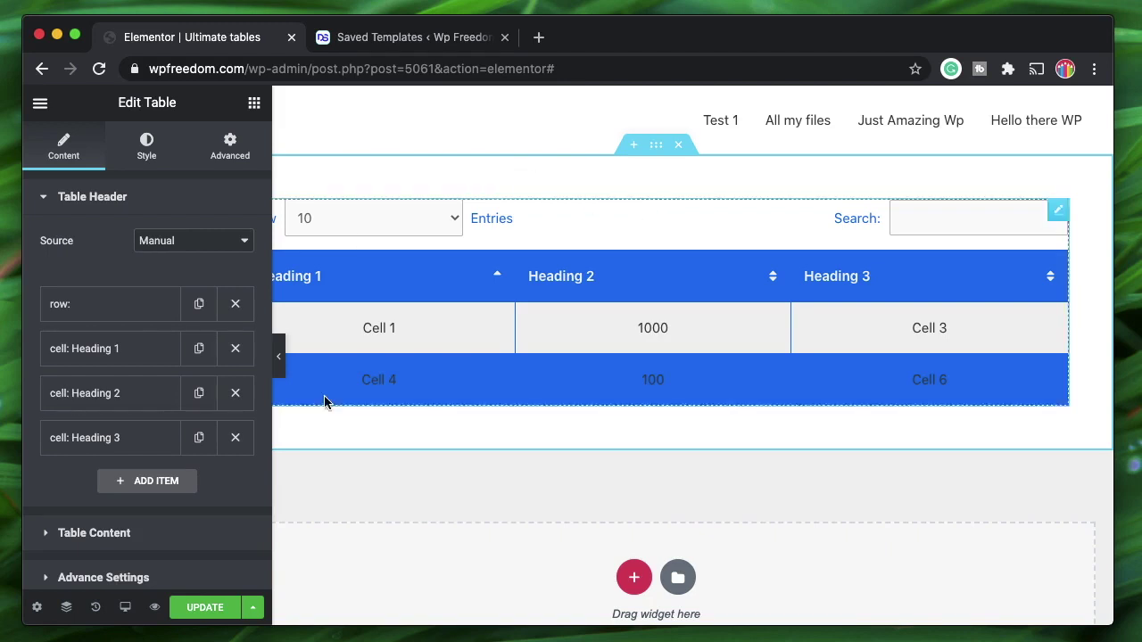
scroll(759, 288, left, 3)
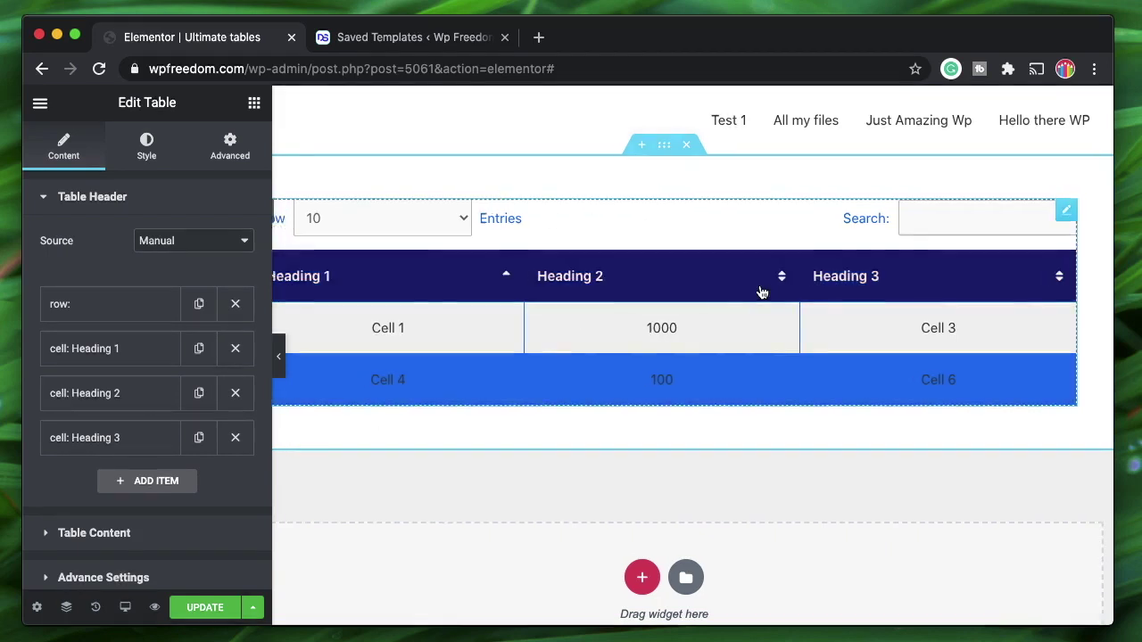
scroll(736, 194, right, 3)
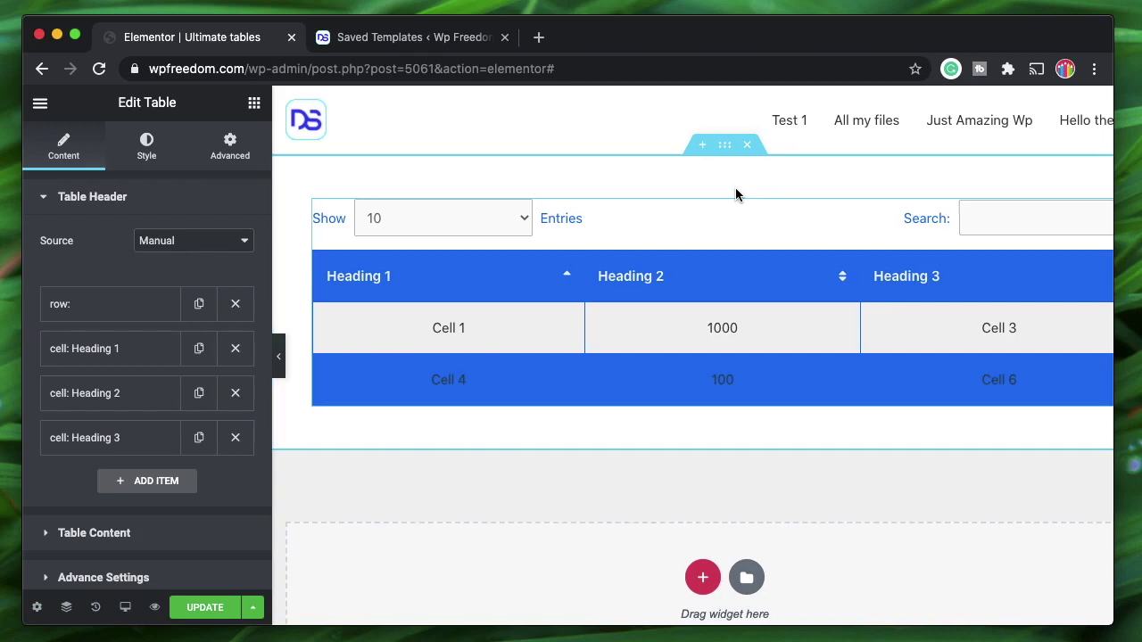
scroll(737, 195, left, 2)
scroll(735, 192, left, 1)
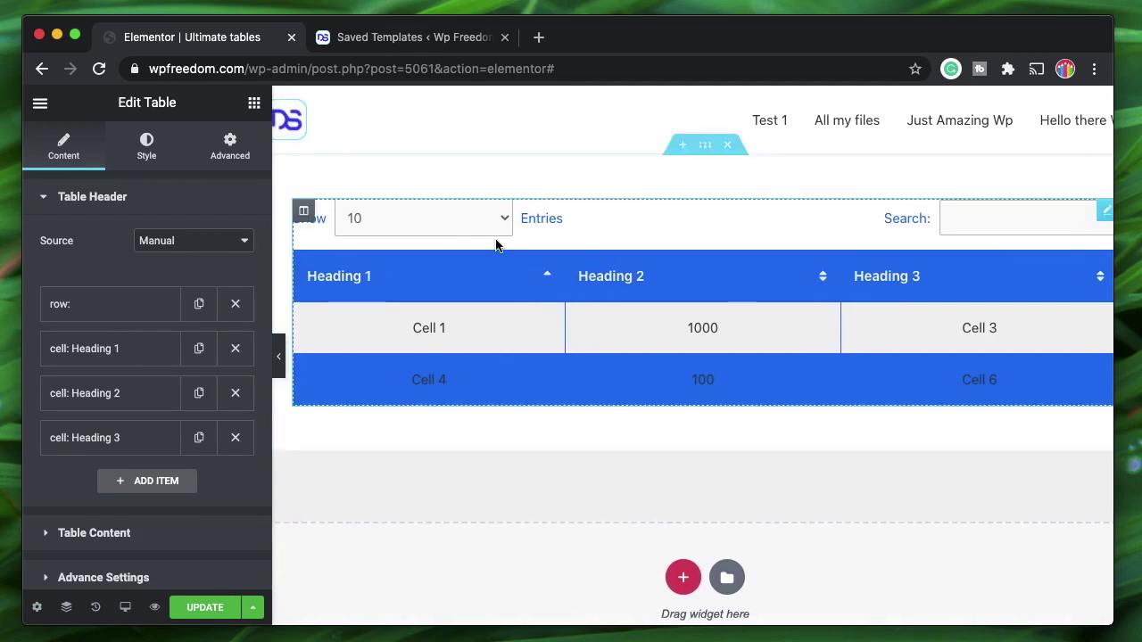